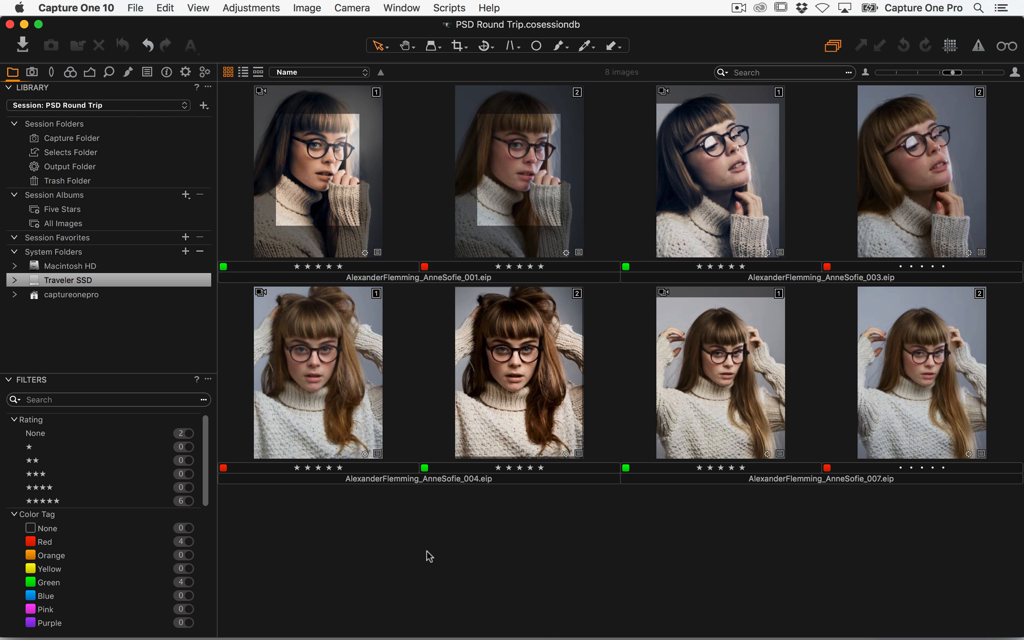
# Step: Open variant 2 of the portrait ending in 004 in the viewer and bring up its Edit With recipe
pyautogui.doubleClick(511, 387)
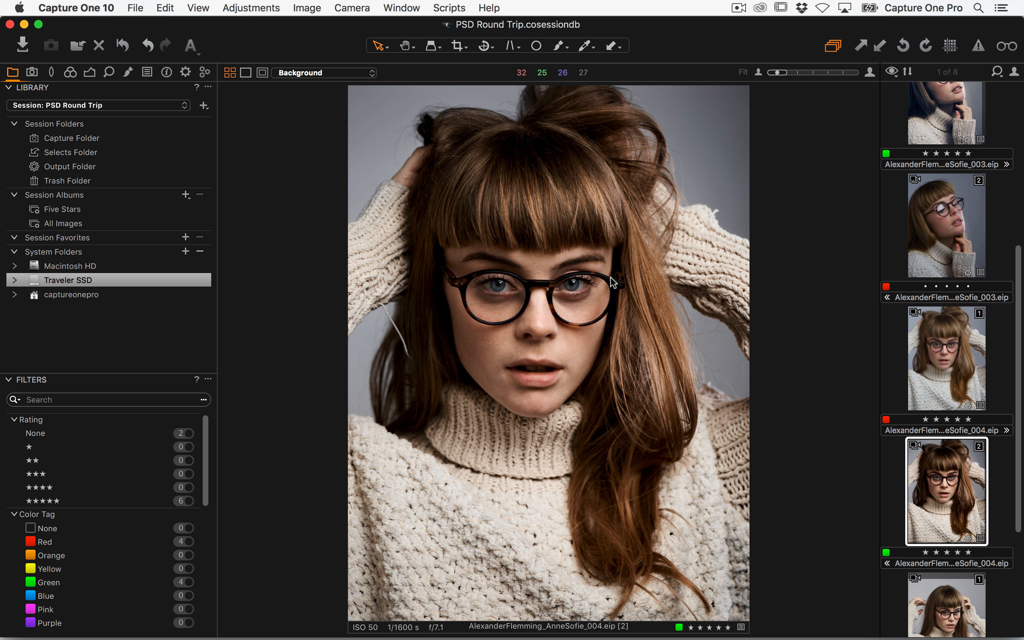
pyautogui.scroll(-5, 947, 447)
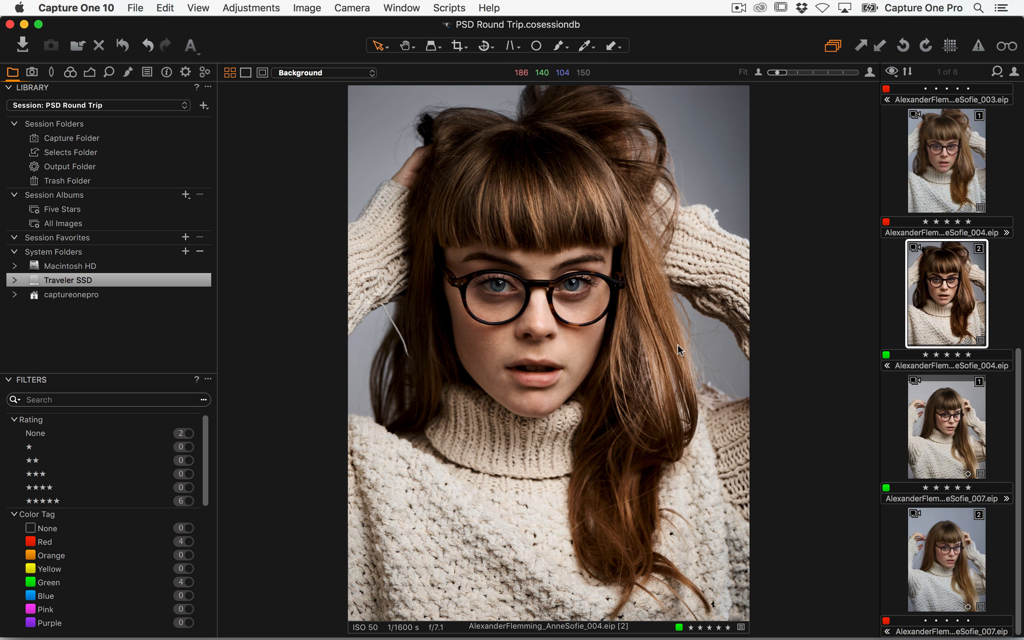
pyautogui.rightClick(935, 285)
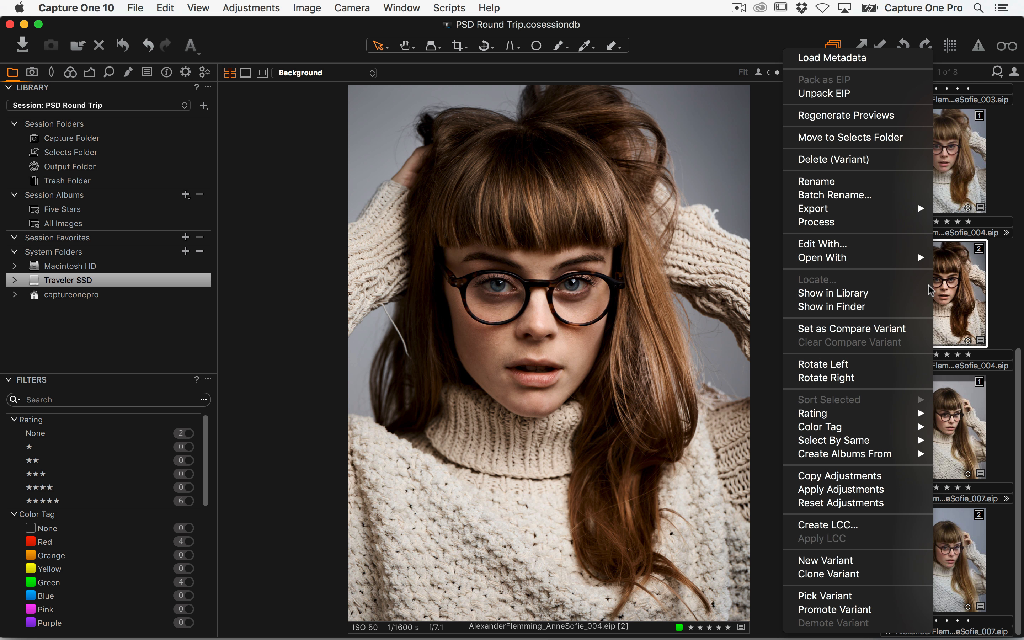
pyautogui.click(767, 211)
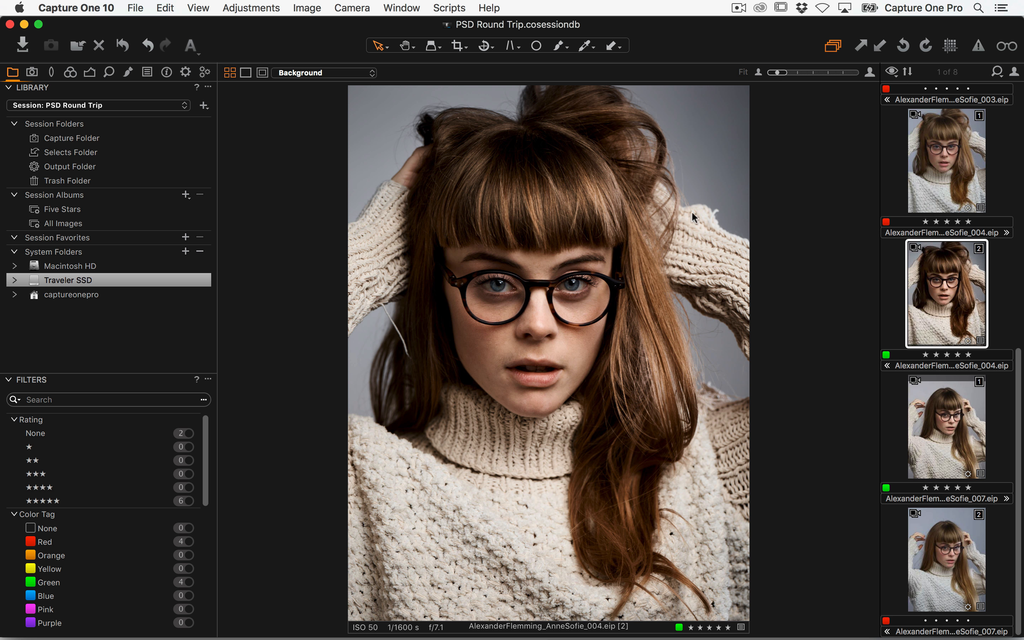
pyautogui.rightClick(562, 193)
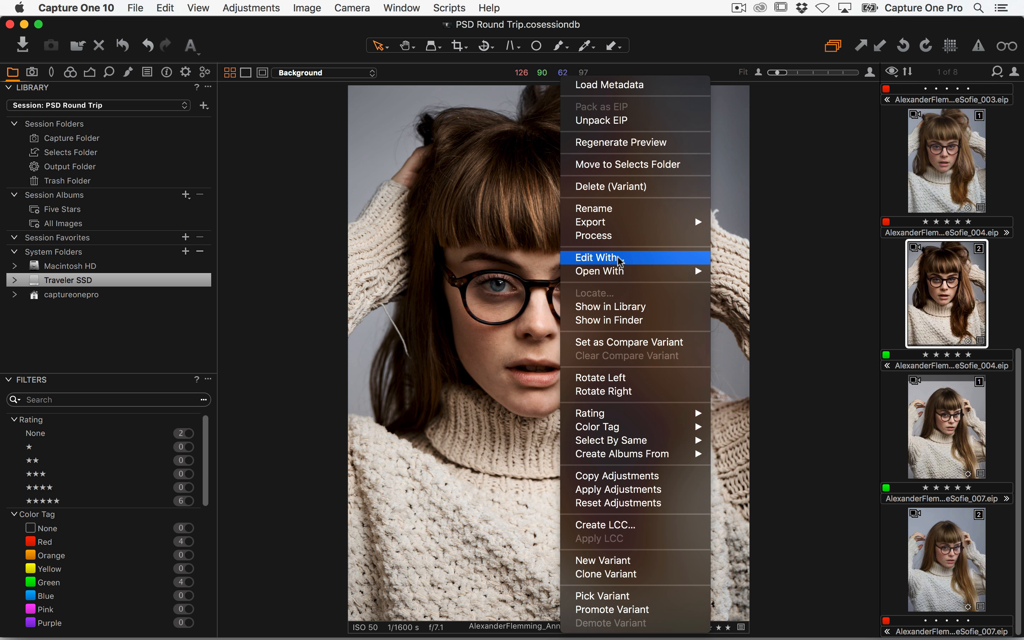
pyautogui.moveTo(616, 273)
pyautogui.moveTo(574, 274)
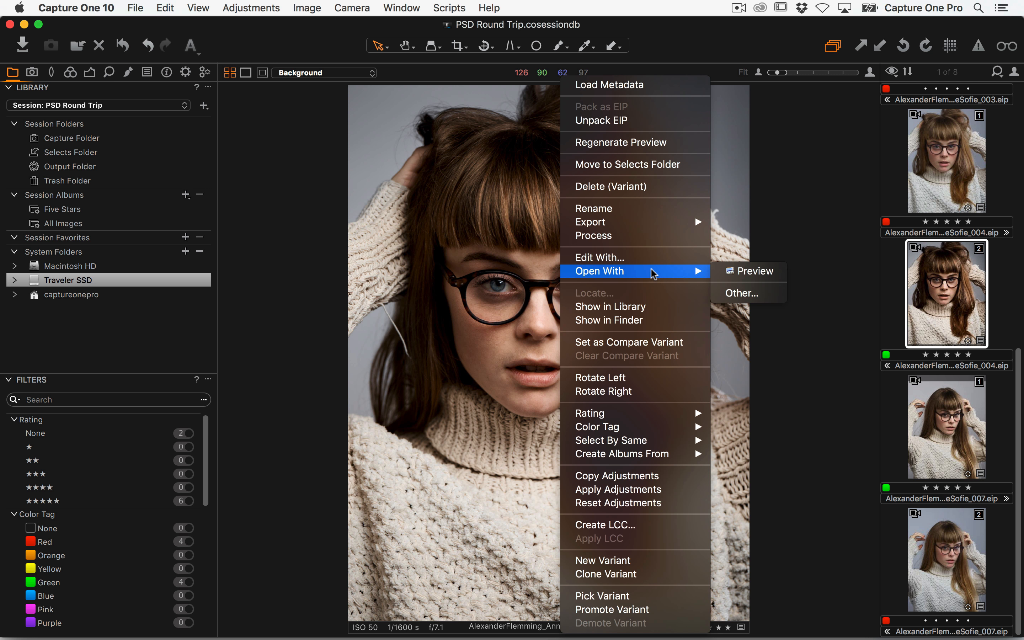
pyautogui.click(586, 261)
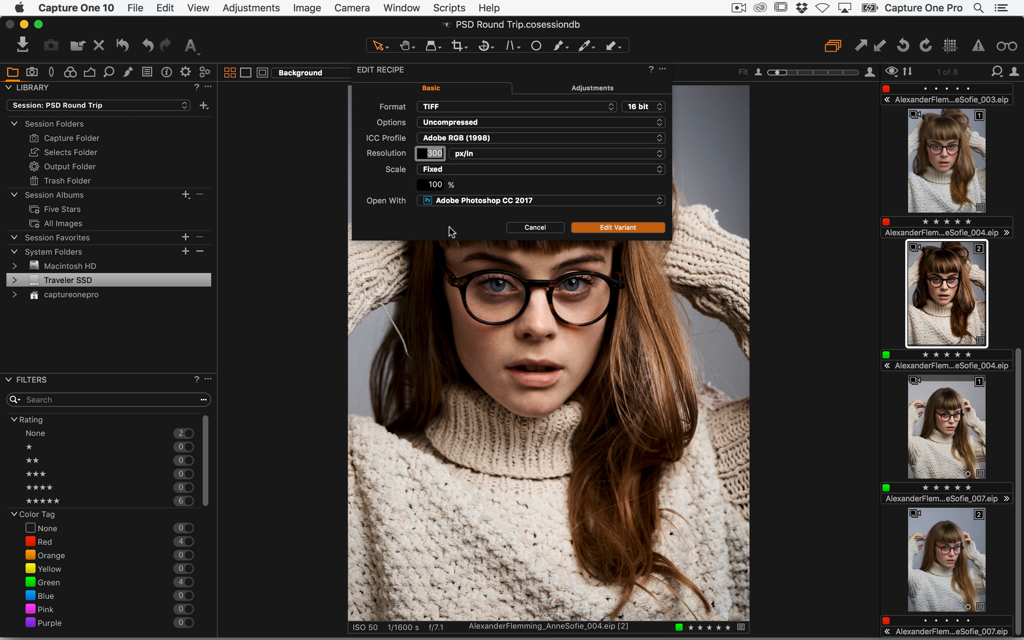
# Step: Set the edit recipe's format to PSD, to open with Adobe Photoshop CC 2017
pyautogui.click(459, 108)
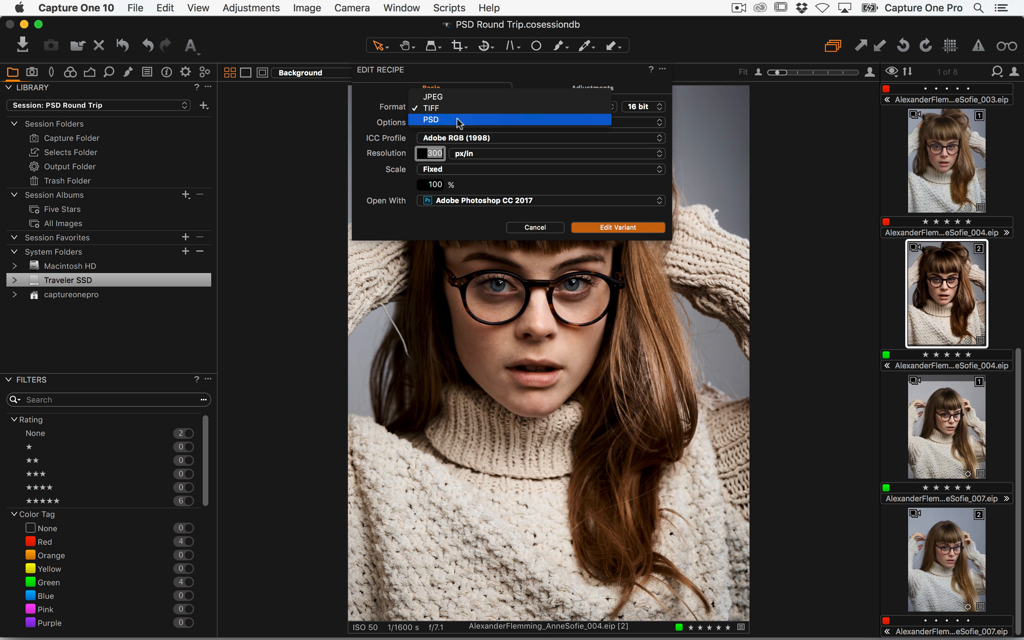
pyautogui.click(457, 118)
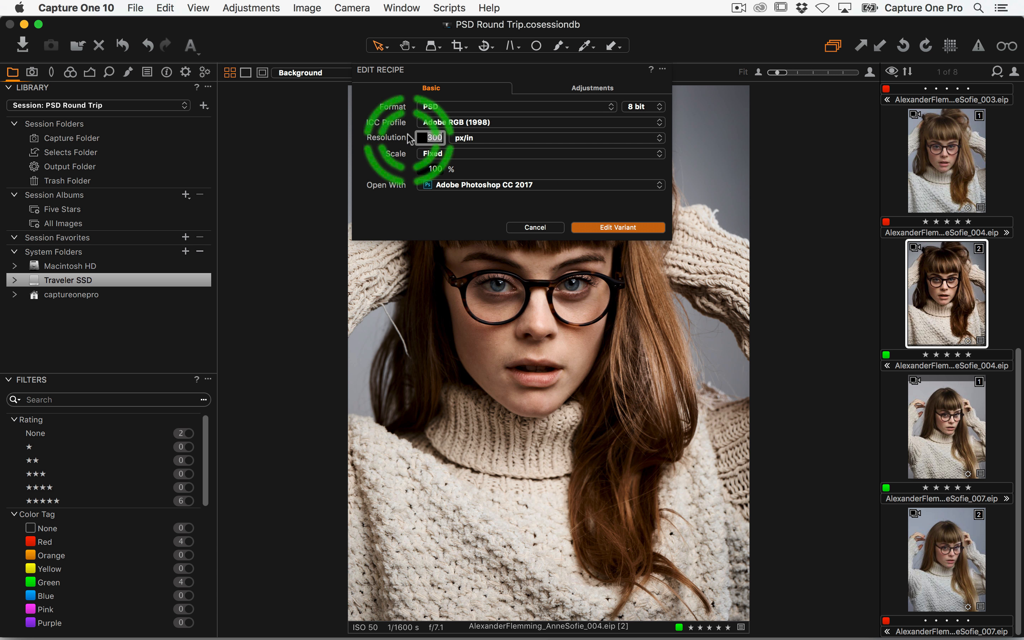
pyautogui.click(423, 154)
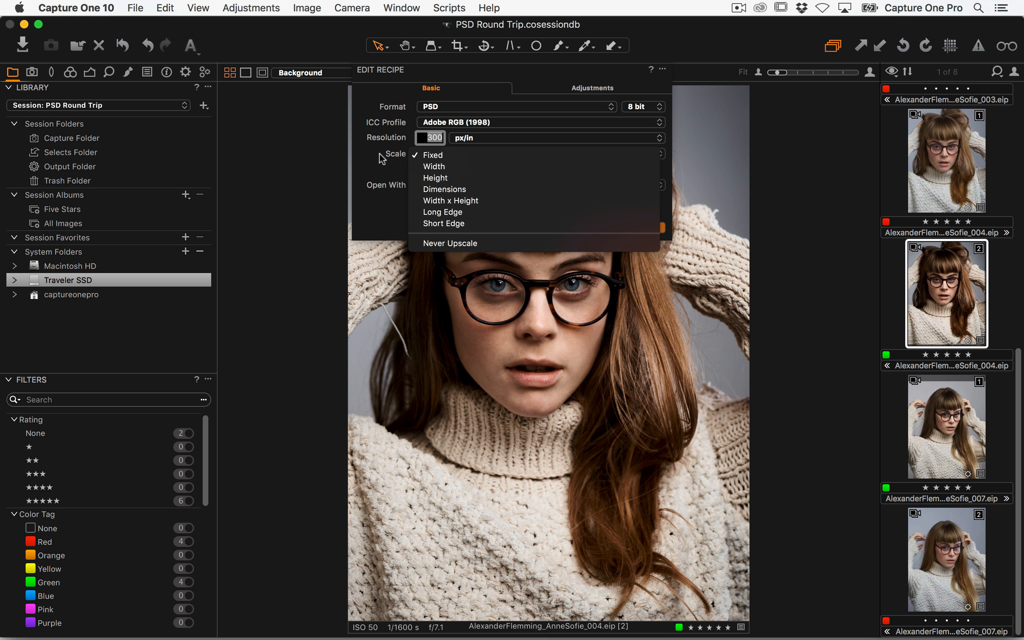
pyautogui.click(367, 157)
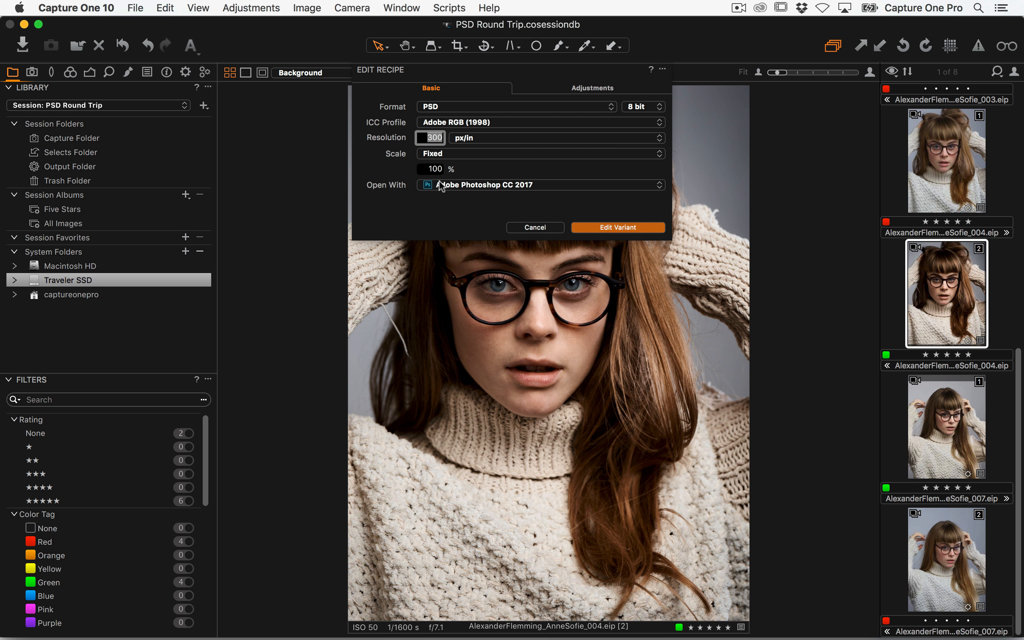
pyautogui.click(460, 185)
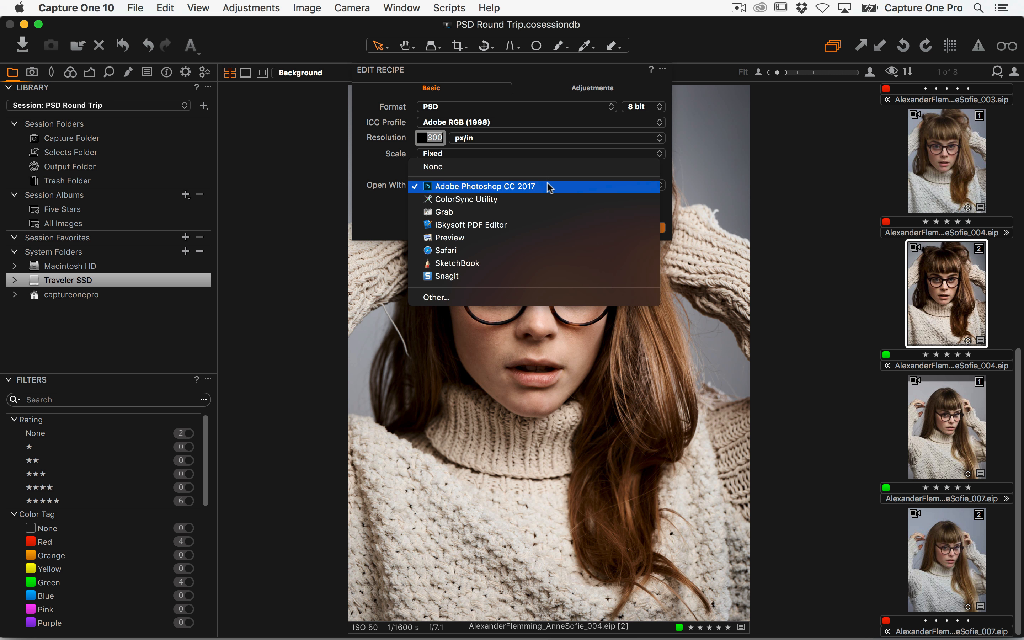
pyautogui.click(537, 186)
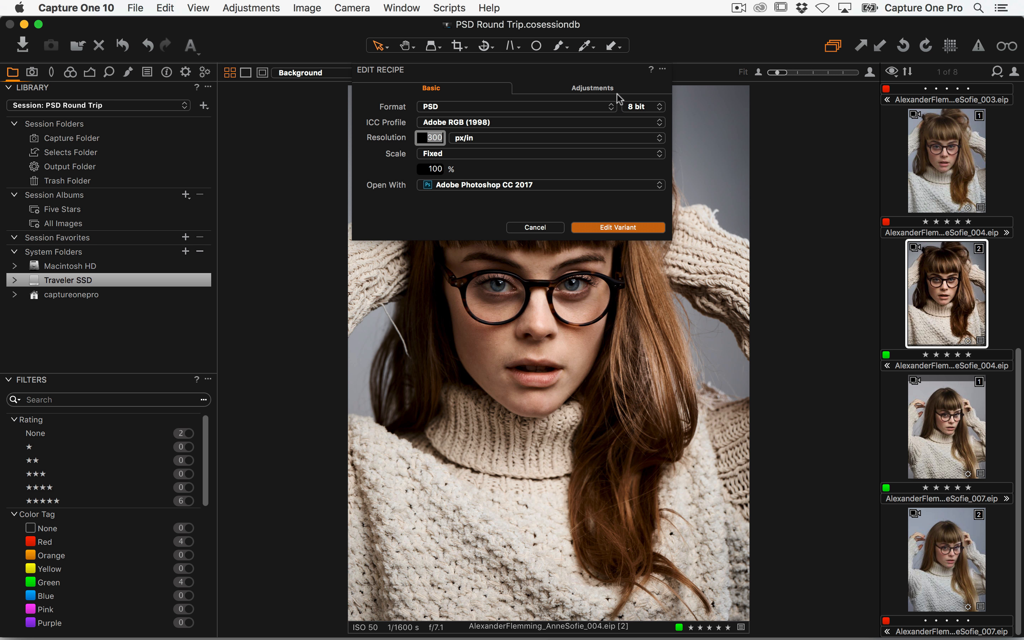
# Step: Examine the recipe's Ignore Crop and output sharpening options, keeping the crop and No Output Sharpening
pyautogui.click(598, 93)
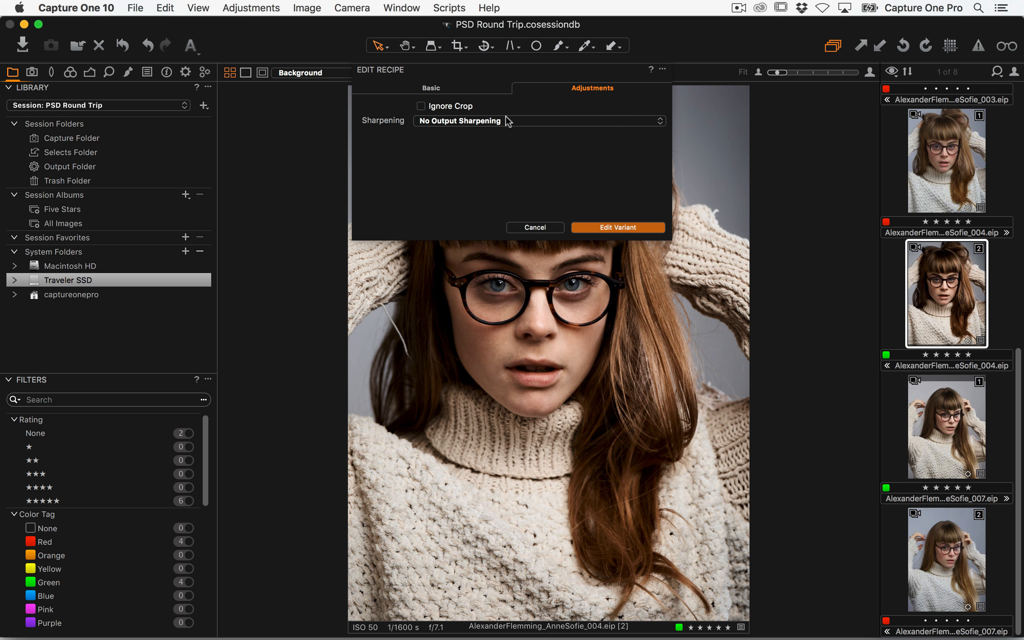
pyautogui.click(420, 106)
pyautogui.click(444, 122)
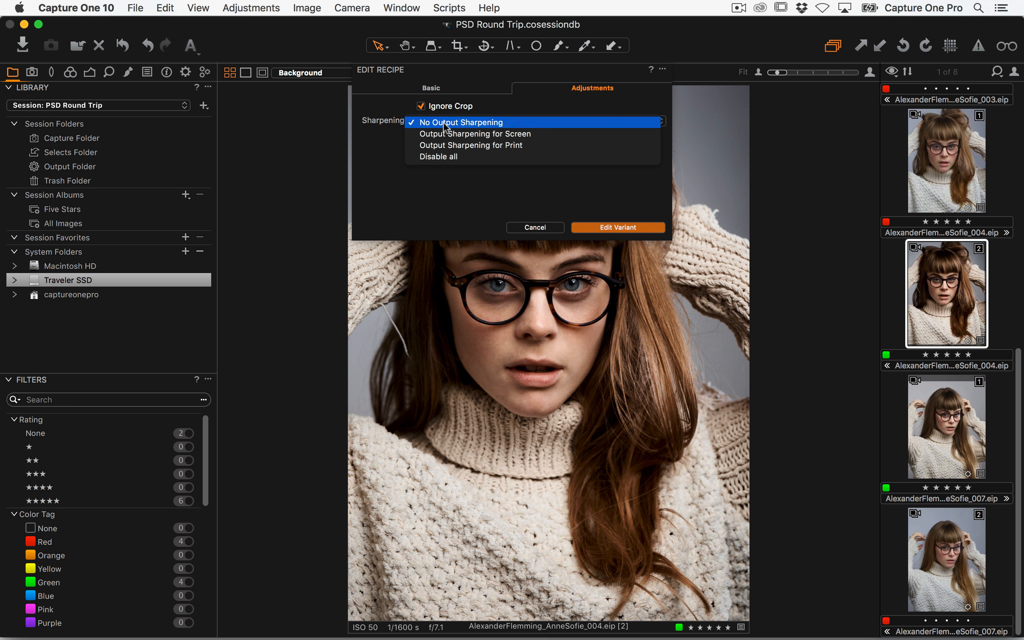
pyautogui.click(369, 122)
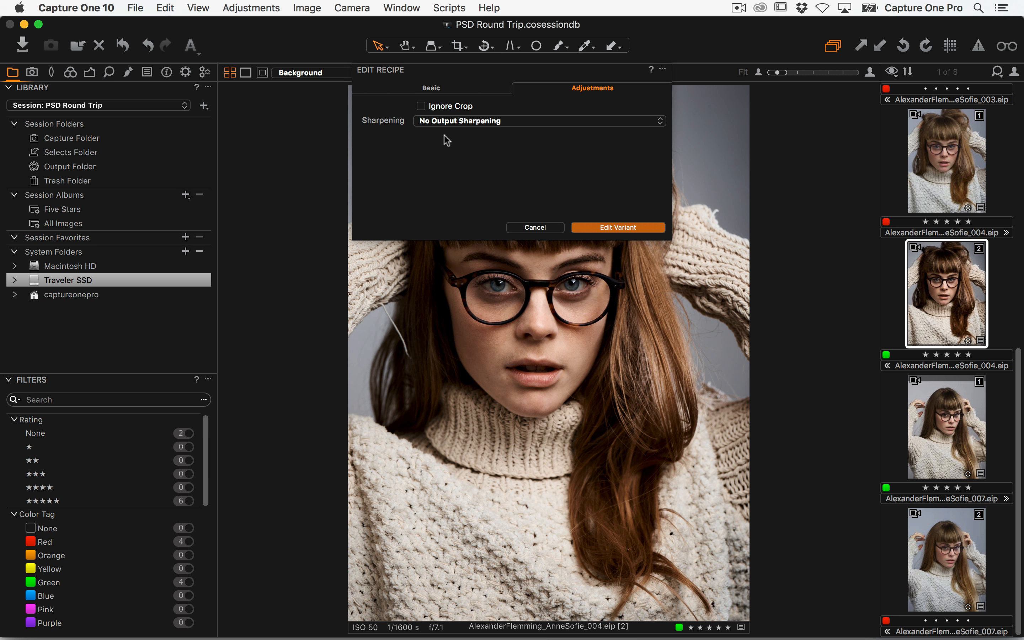
pyautogui.click(446, 87)
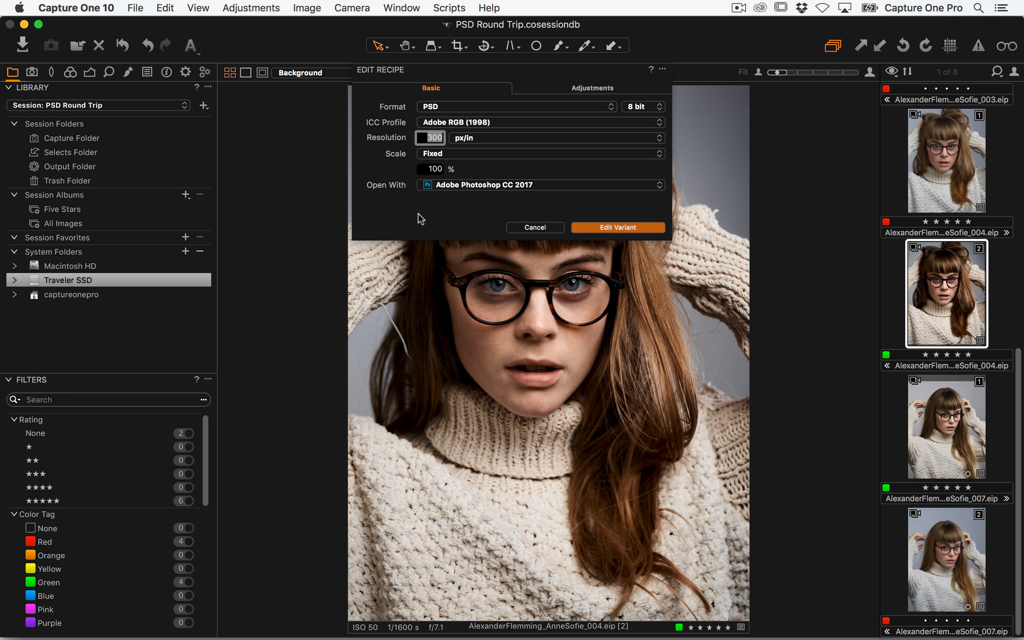
# Step: Generate the PSD with Edit Variant so it opens in Photoshop, checking the Activities window during processing
pyautogui.click(614, 227)
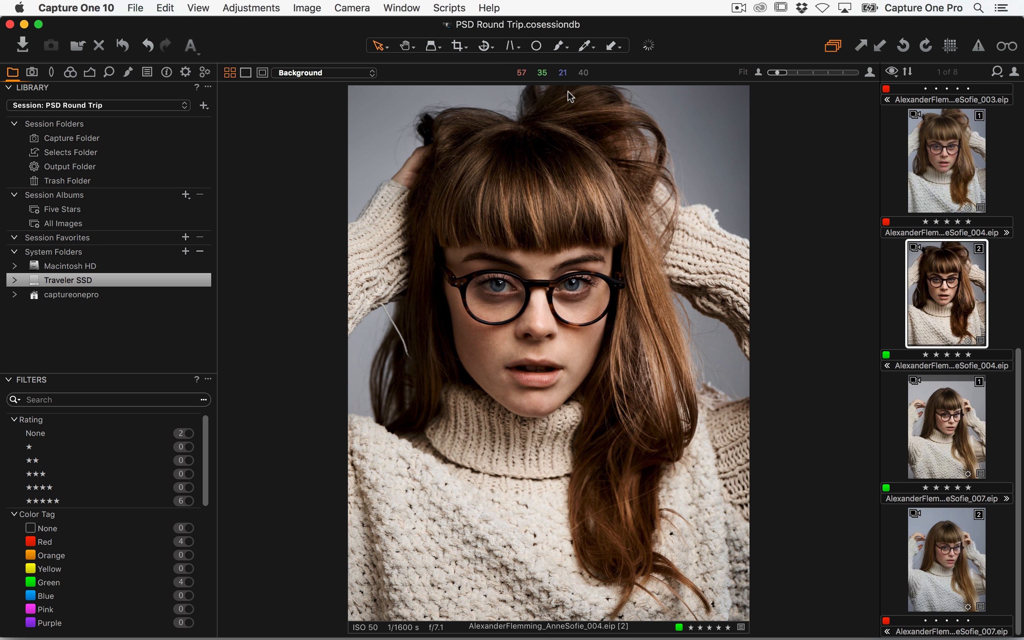
pyautogui.click(412, 7)
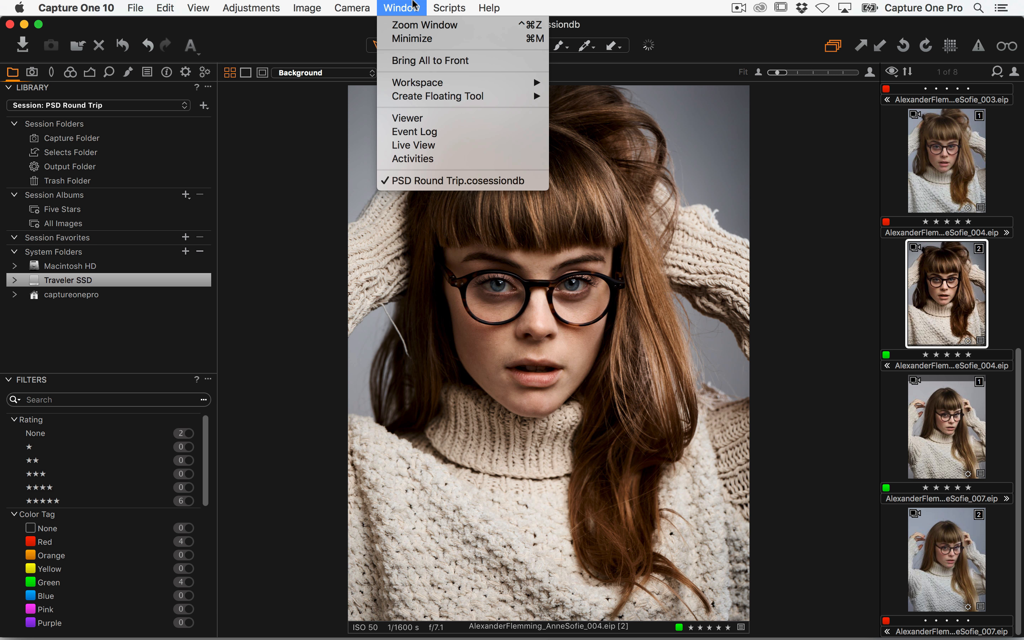
pyautogui.click(466, 159)
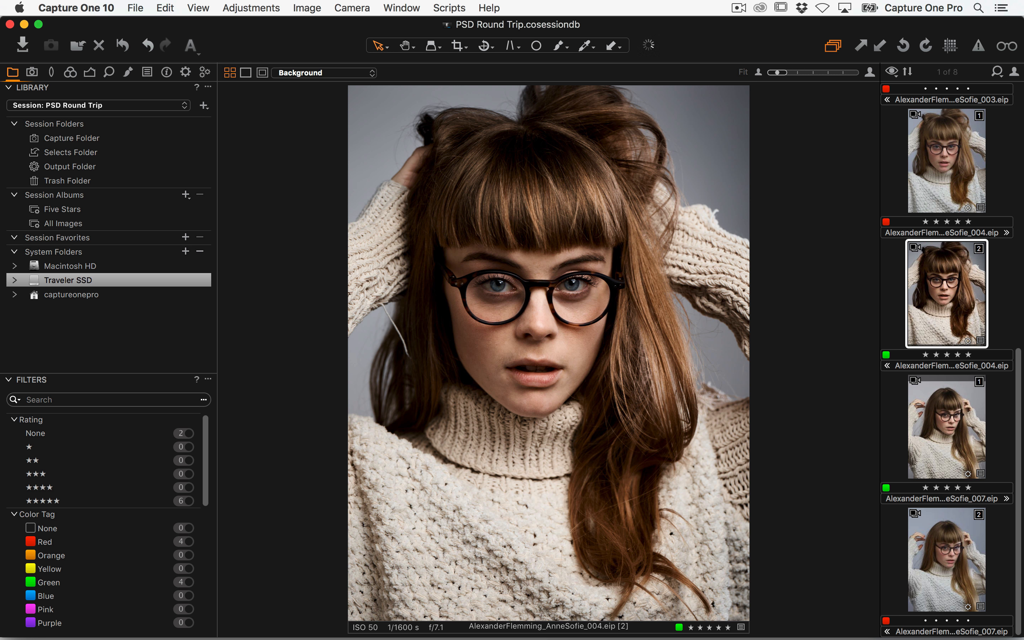
pyautogui.moveTo(527, 443); pyautogui.dragTo(551, 160)
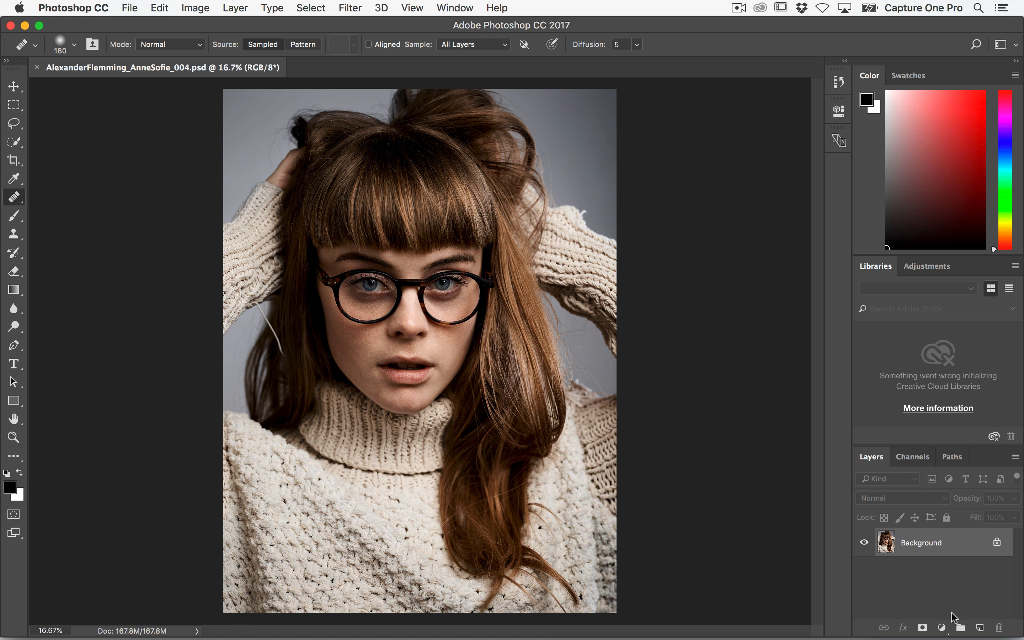
# Step: Add a new empty layer above the Background and name it Retouching
pyautogui.click(979, 627)
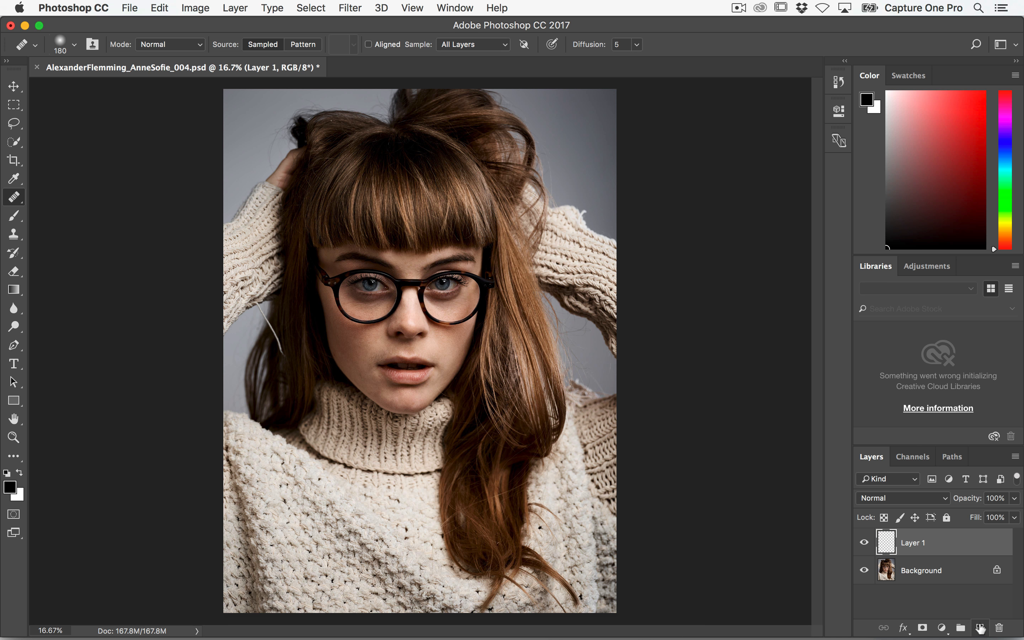
pyautogui.doubleClick(914, 544)
pyautogui.write('Retouching')
pyautogui.press('Return')
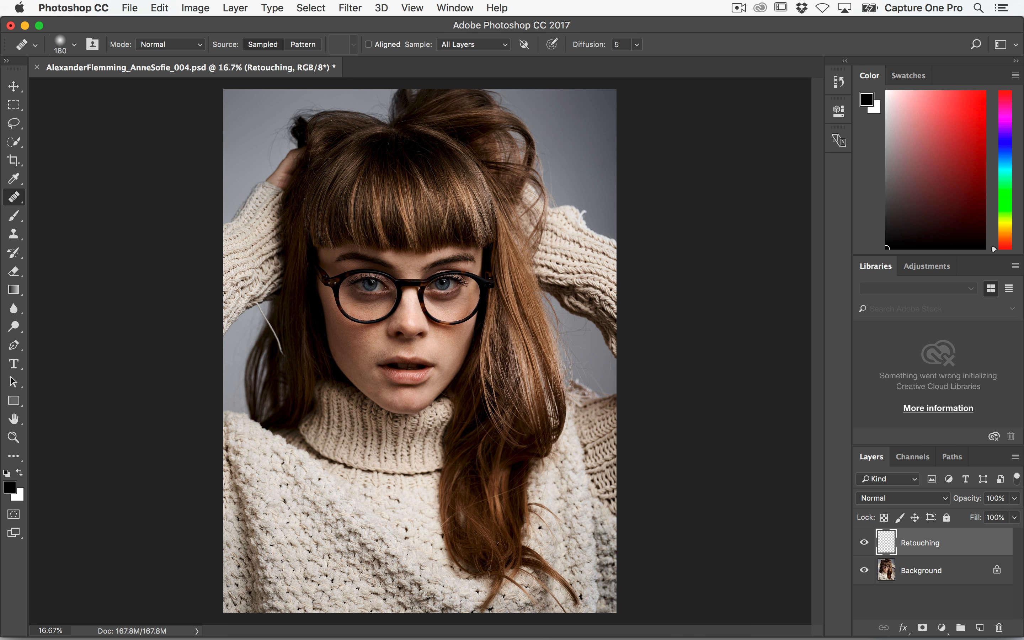
# Step: Heal away the upper end of the loose yarn thread under the raised sleeve, sampling the grey backdrop with the Healing Brush
pyautogui.doubleClick(14, 437)
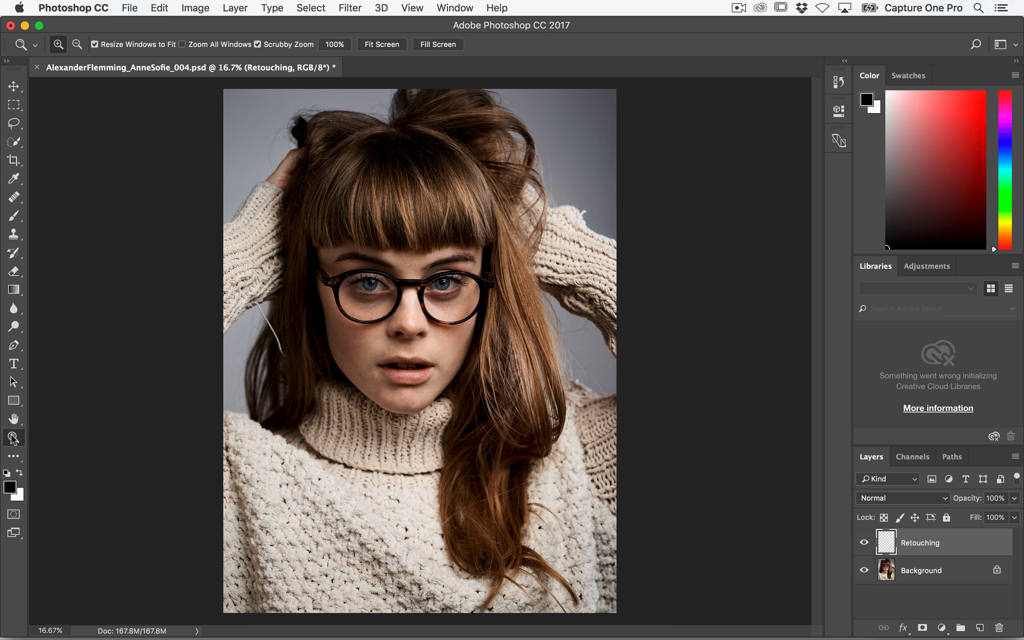
pyautogui.press('super+minus')
pyautogui.press('super+minus')
pyautogui.press('super+minus')
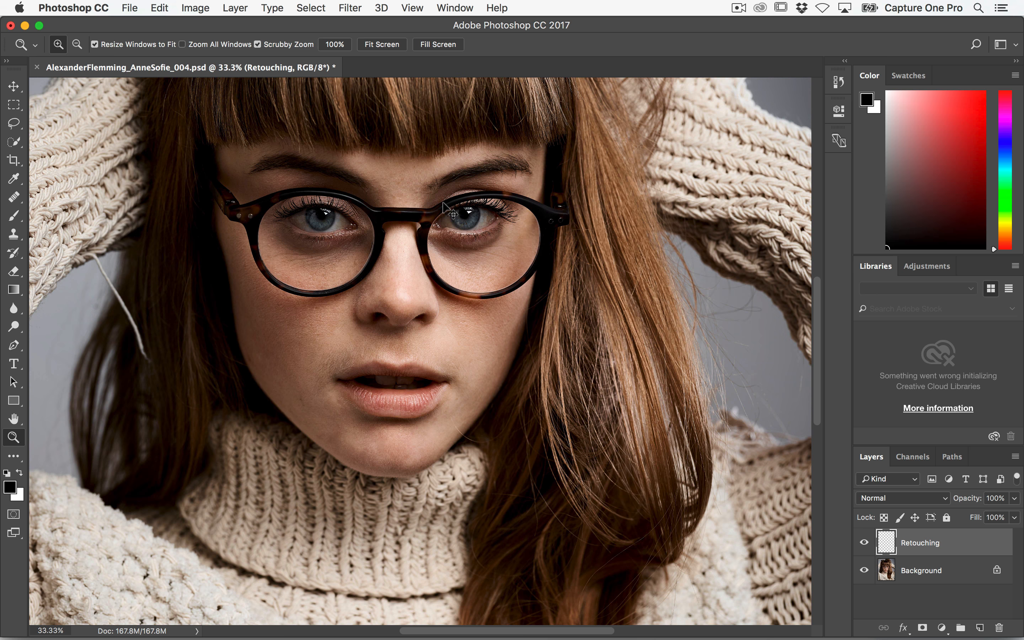
pyautogui.moveTo(287, 293); pyautogui.dragTo(463, 288)
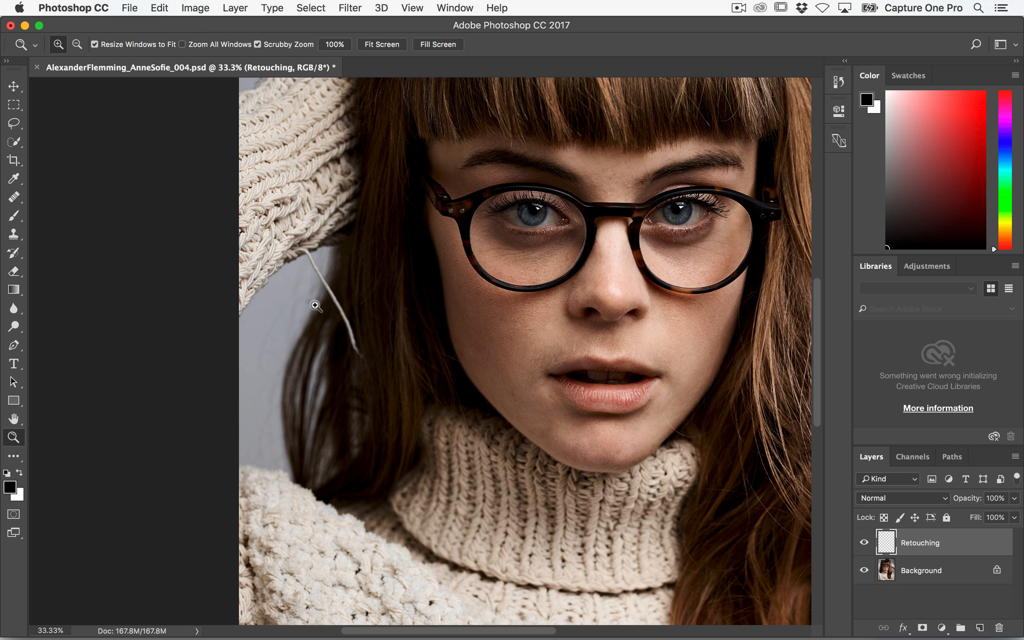
pyautogui.click(13, 197)
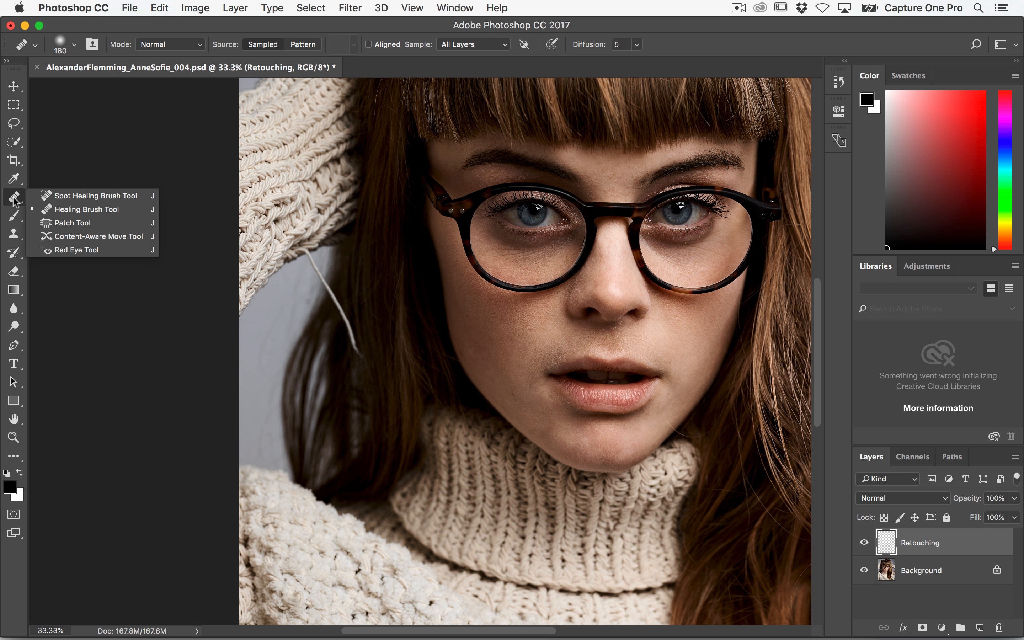
pyautogui.keyDown('alt'); pyautogui.click(271, 284); pyautogui.keyUp('alt')
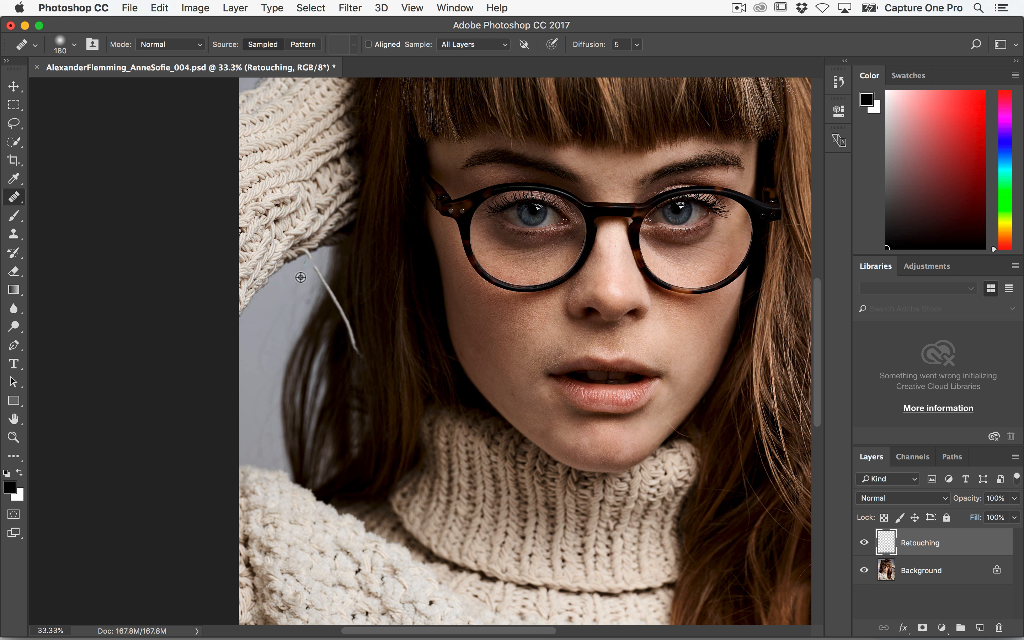
pyautogui.moveTo(315, 270)
pyautogui.mouseDown()
pyautogui.moveTo(308, 277)
pyautogui.moveTo(301, 264)
pyautogui.mouseUp()
pyautogui.click(313, 269)
pyautogui.click(312, 259)
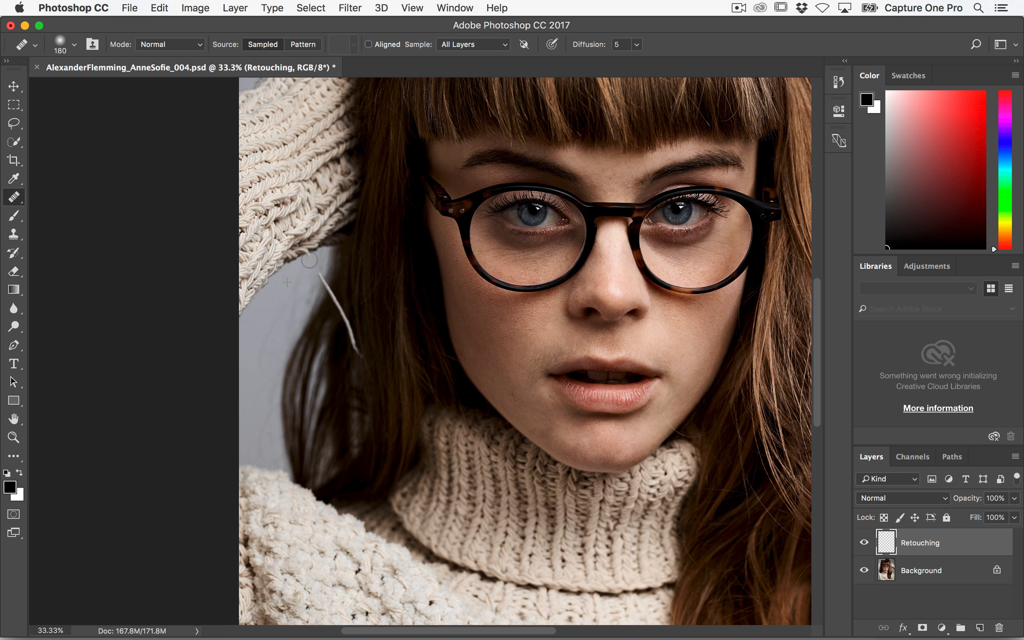
# Step: Remove the rest of the loose thread down into the hair with the Healing Brush, resampling nearby areas
pyautogui.keyDown('alt'); pyautogui.click(313, 309); pyautogui.keyUp('alt')
pyautogui.moveTo(326, 285); pyautogui.dragTo(322, 283)
pyautogui.keyDown('alt'); pyautogui.click(308, 338); pyautogui.keyUp('alt')
pyautogui.moveTo(332, 297); pyautogui.dragTo(360, 358)
pyautogui.keyDown('alt'); pyautogui.click(373, 272); pyautogui.keyUp('alt')
pyautogui.keyDown('alt'); pyautogui.click(351, 270); pyautogui.keyUp('alt')
pyautogui.keyDown('alt'); pyautogui.click(362, 281); pyautogui.keyUp('alt')
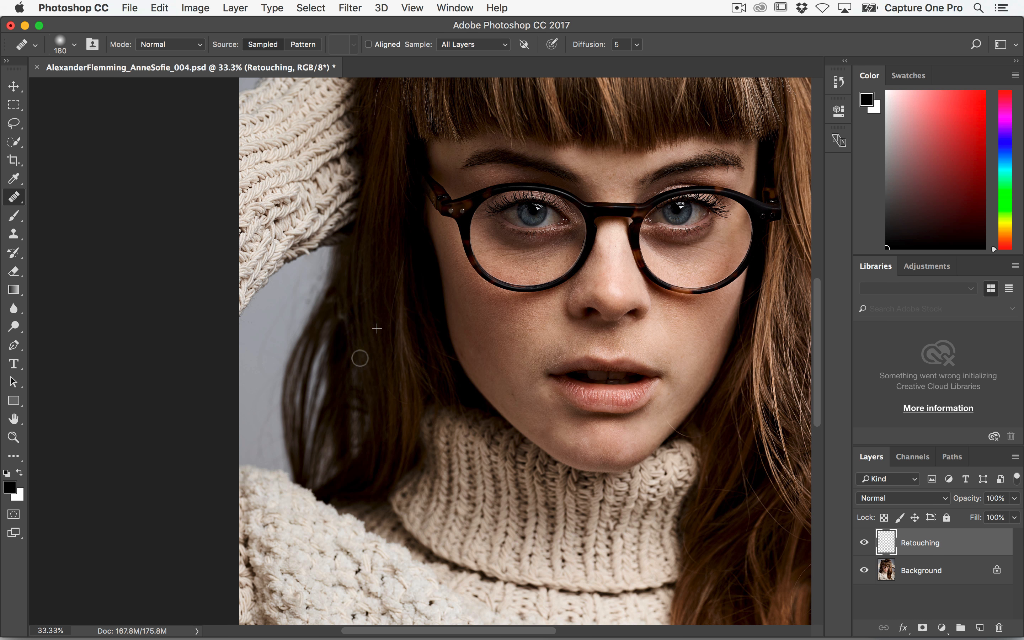
# Step: Touch up the front of the sweater below the turtleneck collar with the Healing Brush
pyautogui.moveTo(673, 296)
pyautogui.mouseDown()
pyautogui.moveTo(446, 359)
pyautogui.moveTo(416, 406)
pyautogui.moveTo(533, 169)
pyautogui.mouseUp()
pyautogui.moveTo(445, 364); pyautogui.dragTo(529, 239)
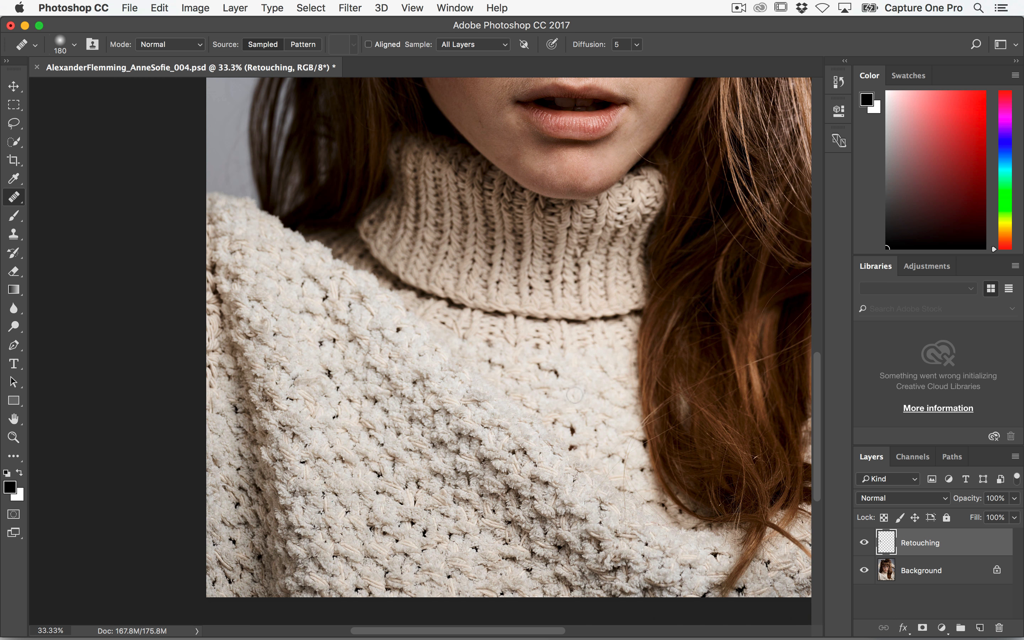
pyautogui.click(590, 383)
pyautogui.click(565, 241)
pyautogui.moveTo(525, 199); pyautogui.dragTo(567, 277)
pyautogui.click(531, 193)
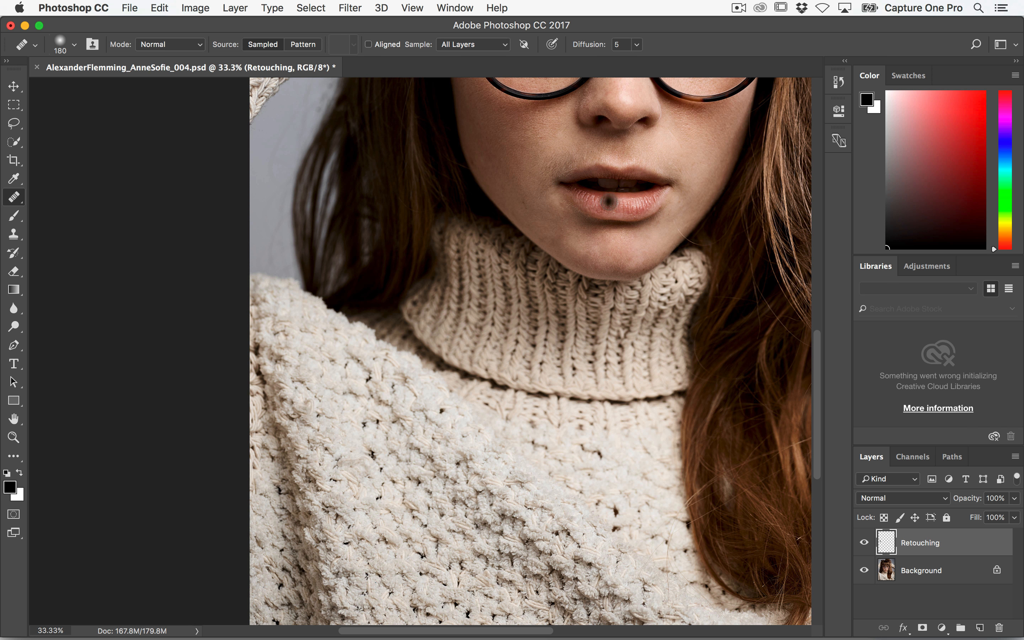
# Step: Heal blemishes on the cheek and jaw beside the mouth using nearby skin samples, and undo the last stroke
pyautogui.press('super+plus')
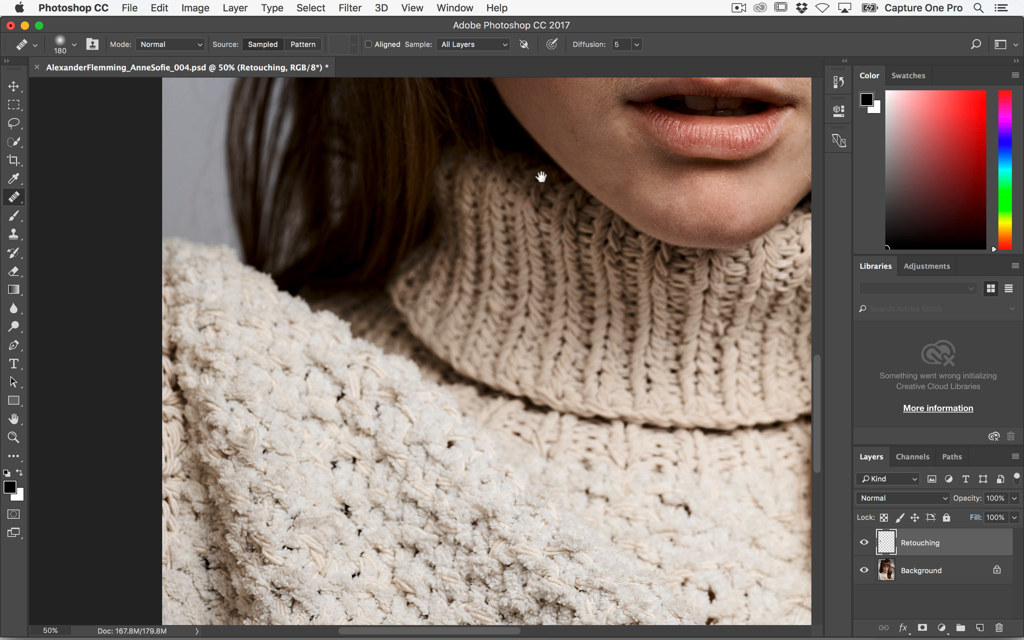
pyautogui.moveTo(550, 156); pyautogui.dragTo(433, 336)
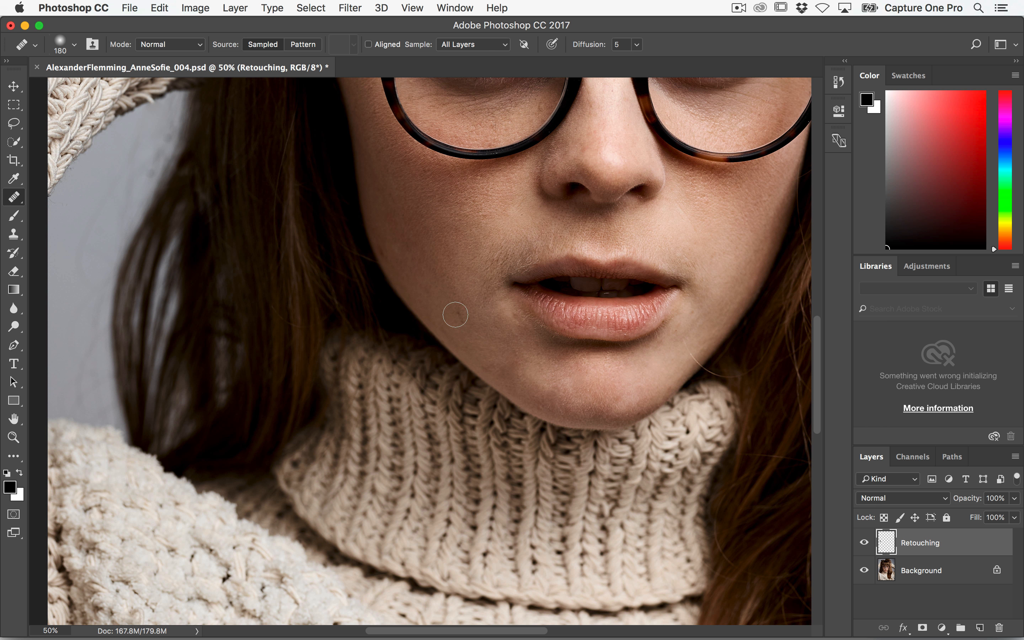
pyautogui.click(463, 319)
pyautogui.keyDown('alt'); pyautogui.click(406, 240); pyautogui.keyUp('alt')
pyautogui.click(394, 242)
pyautogui.keyDown('alt'); pyautogui.click(395, 233); pyautogui.keyUp('alt')
pyautogui.click(380, 251)
pyautogui.click(411, 273)
pyautogui.keyDown('alt'); pyautogui.click(389, 214); pyautogui.keyUp('alt')
pyautogui.click(388, 245)
pyautogui.press('super+z')
pyautogui.moveTo(547, 251)
pyautogui.mouseDown()
pyautogui.moveTo(564, 247)
pyautogui.moveTo(428, 283)
pyautogui.moveTo(403, 318)
pyautogui.mouseUp()
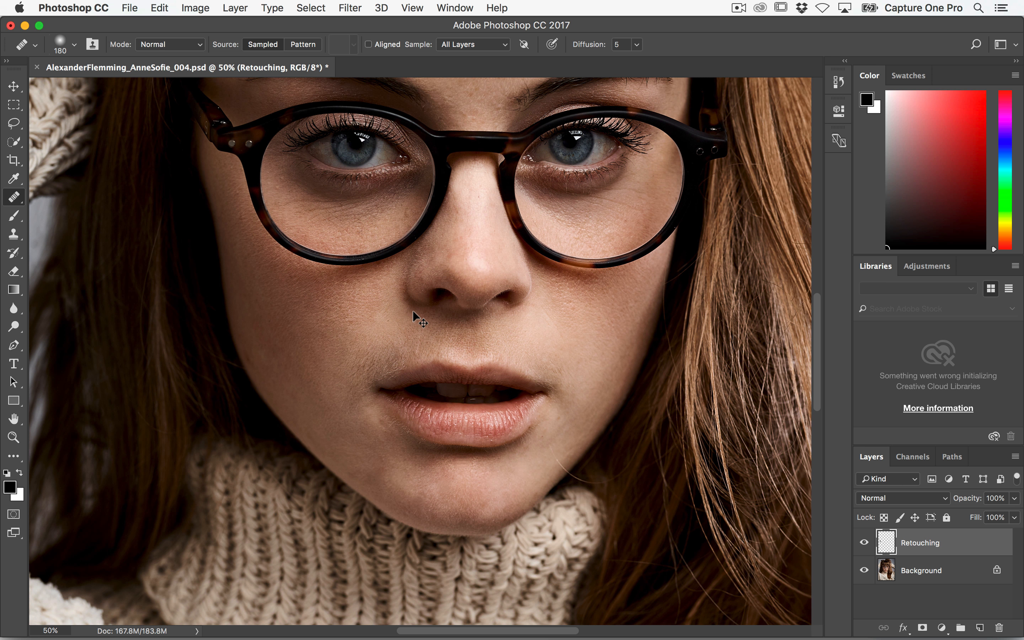
# Step: Save the retouched PSD with Maximize Compatibility enabled and close the document
pyautogui.press('super+minus')
pyautogui.press('super+minus')
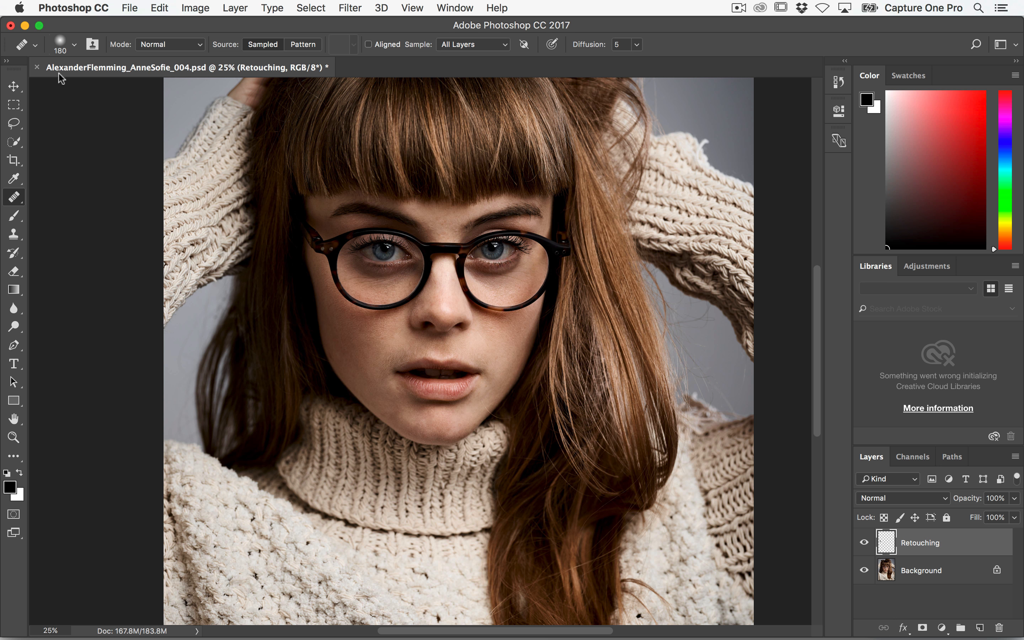
pyautogui.click(37, 68)
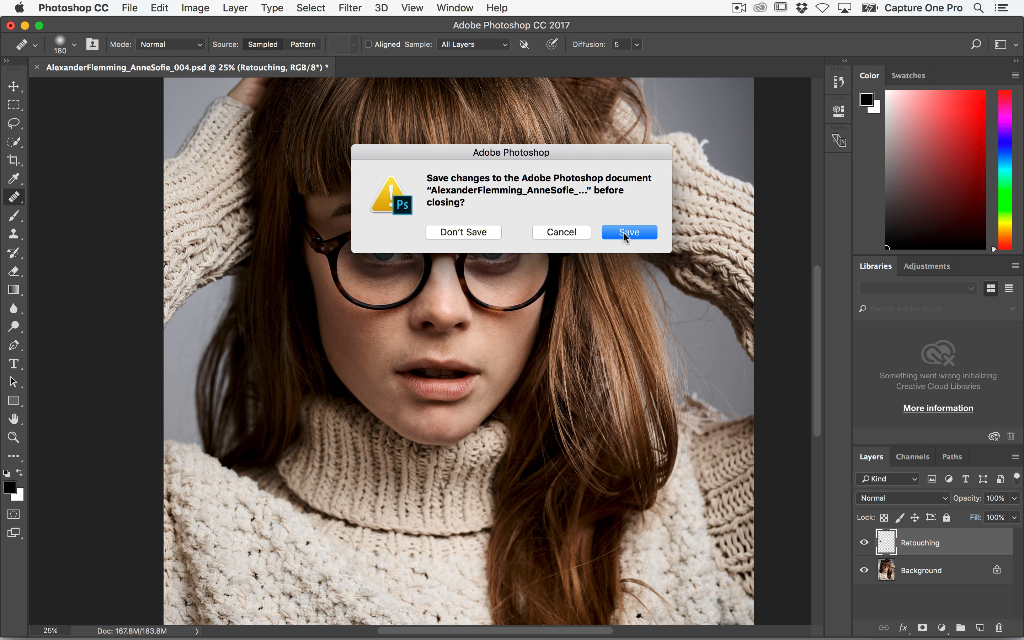
pyautogui.click(625, 230)
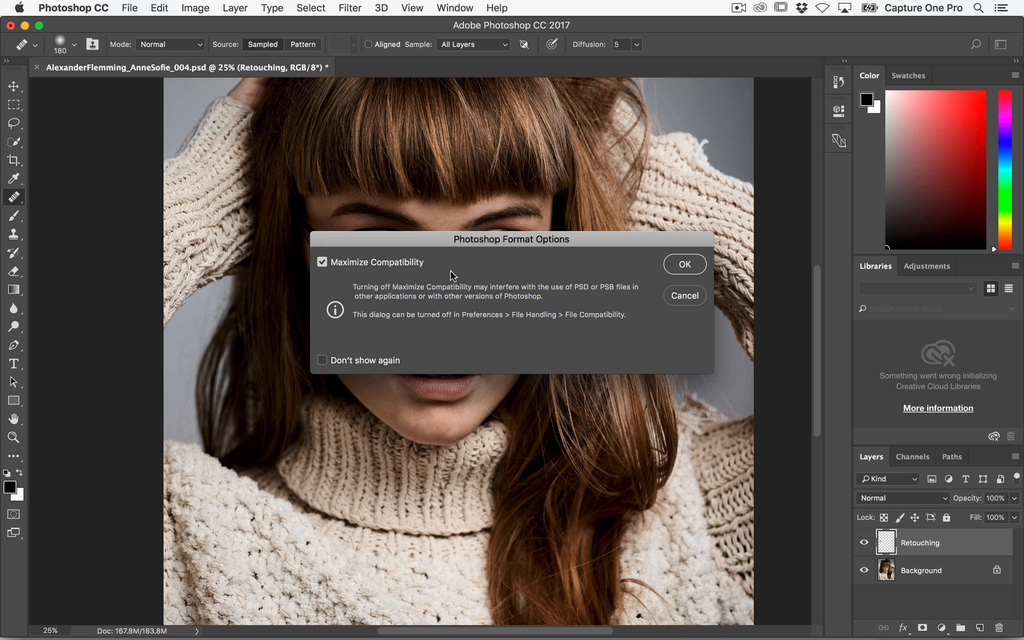
pyautogui.click(681, 266)
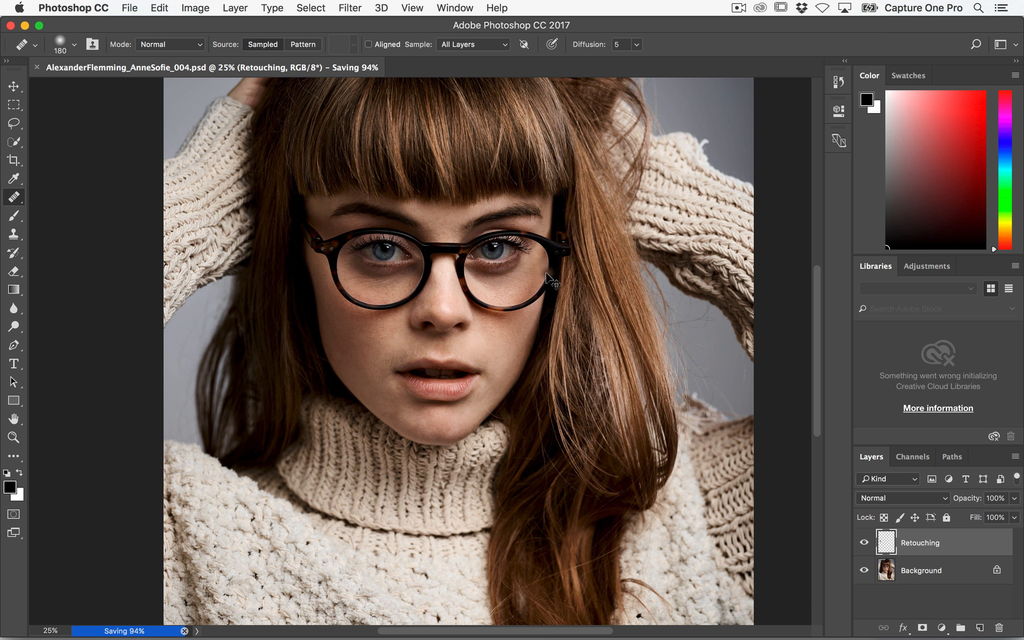
pyautogui.press('super+w')
# Step: Switch to Capture One, dismiss the Activities window and select the retouched PSD among the session images
pyautogui.press('super+Tab')
pyautogui.click(356, 320)
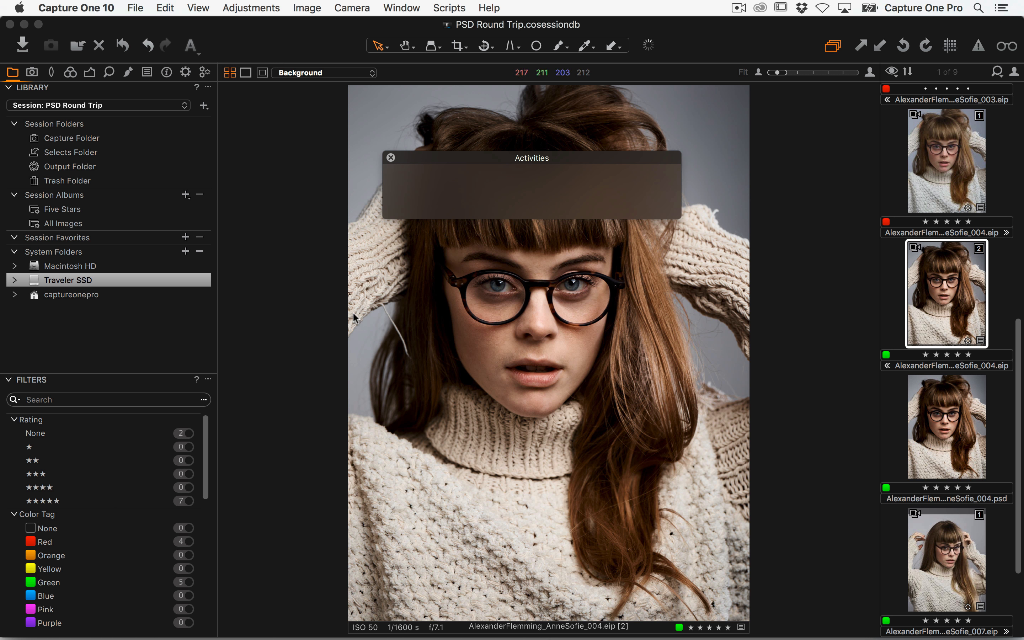
pyautogui.click(390, 155)
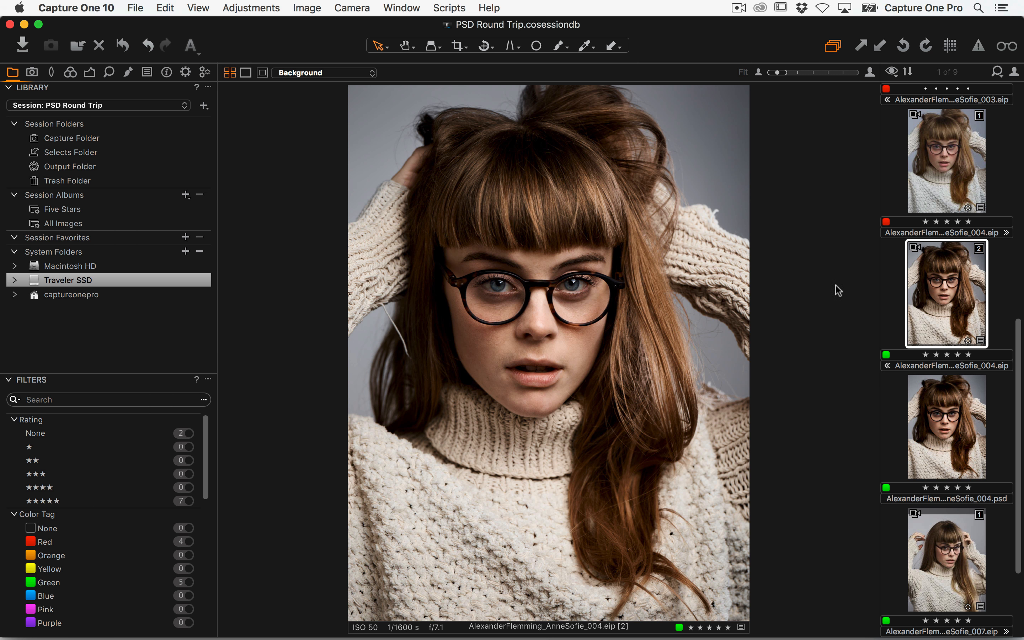
pyautogui.moveTo(930, 281); pyautogui.dragTo(939, 440)
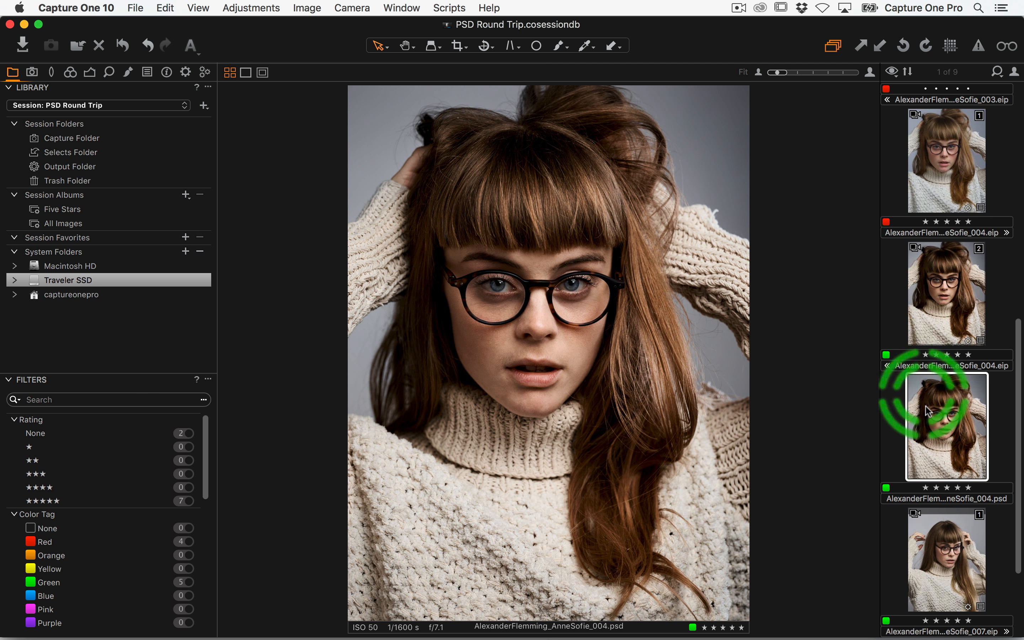
# Step: Check which programs the retouched PSD can be opened with, without opening it
pyautogui.rightClick(947, 420)
pyautogui.moveTo(890, 306)
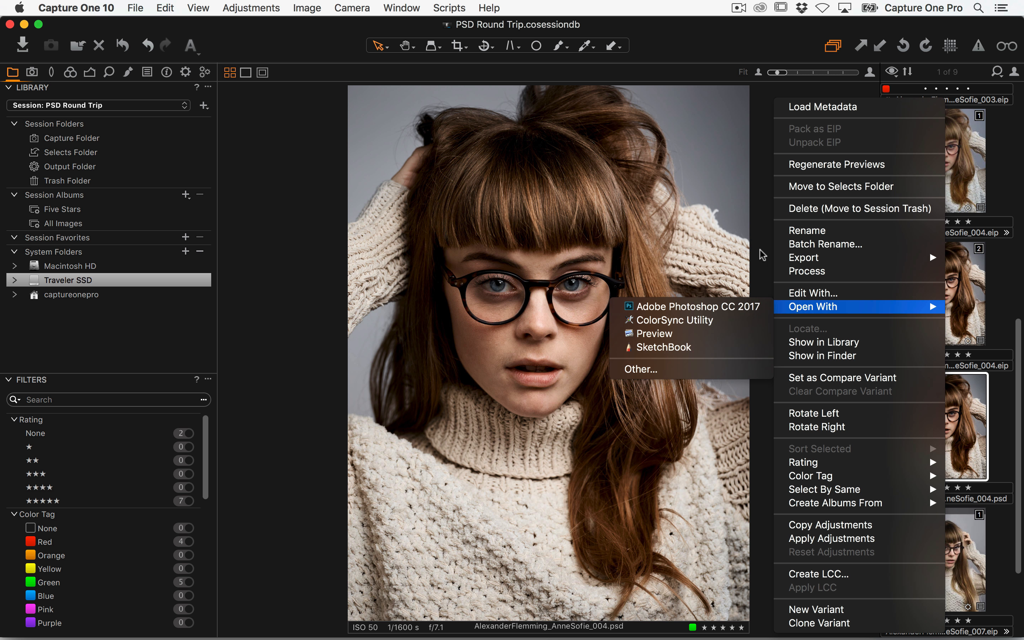
pyautogui.click(762, 267)
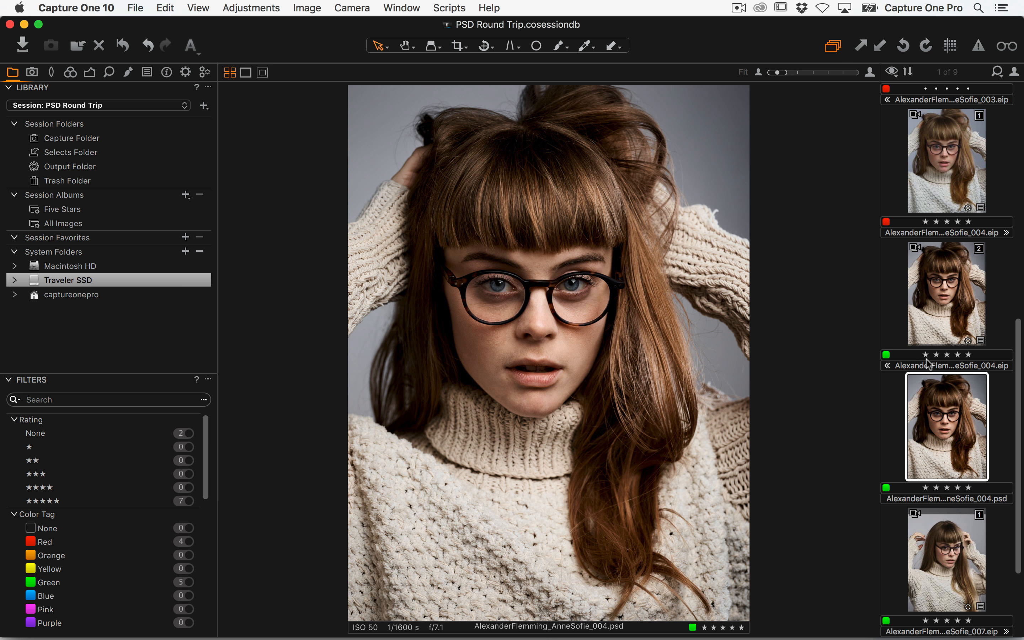
# Step: Show the process recipes and create three new variants of the retouched PSD
pyautogui.scroll(-3, 936, 304)
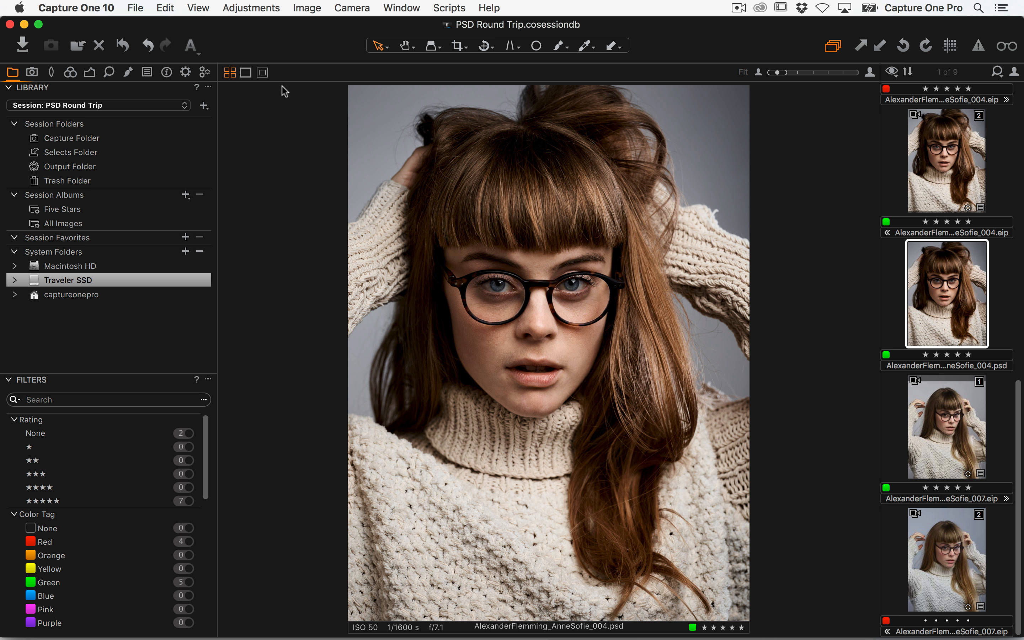
pyautogui.click(184, 72)
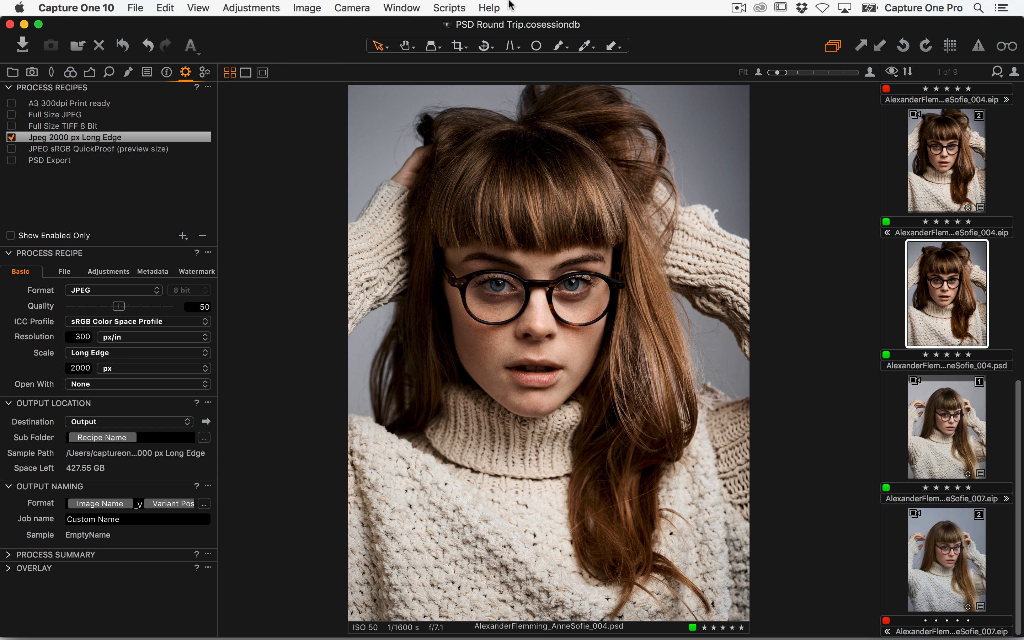
pyautogui.click(305, 6)
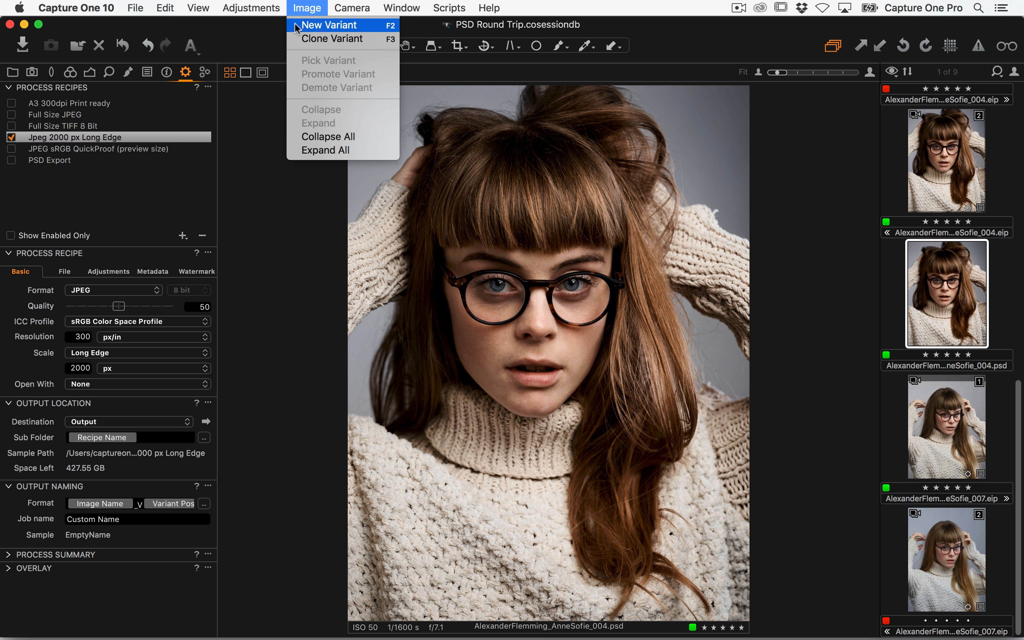
pyautogui.click(360, 29)
pyautogui.click(311, 8)
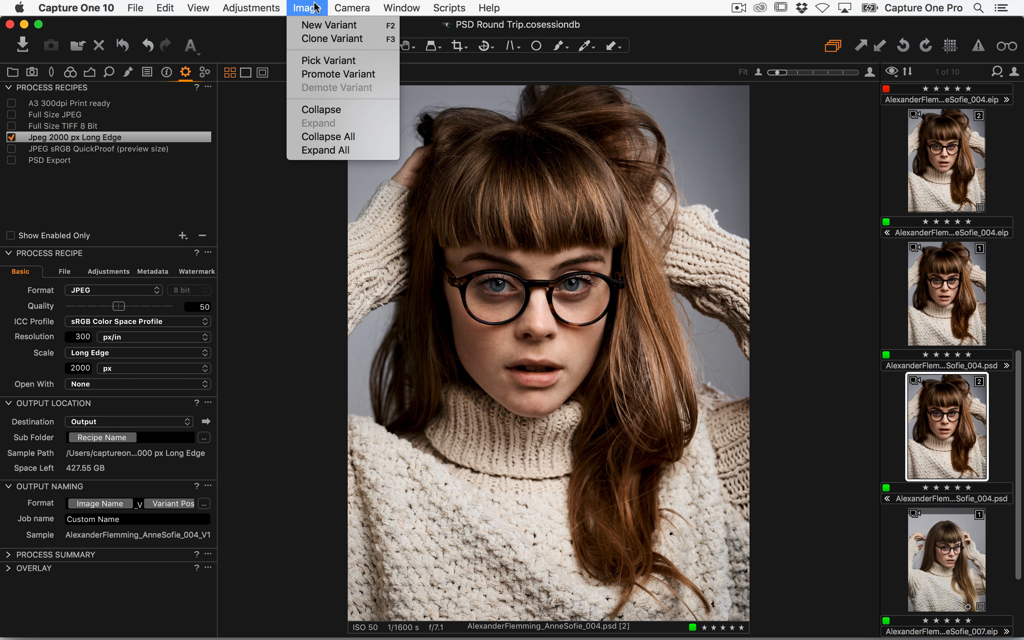
pyautogui.click(317, 30)
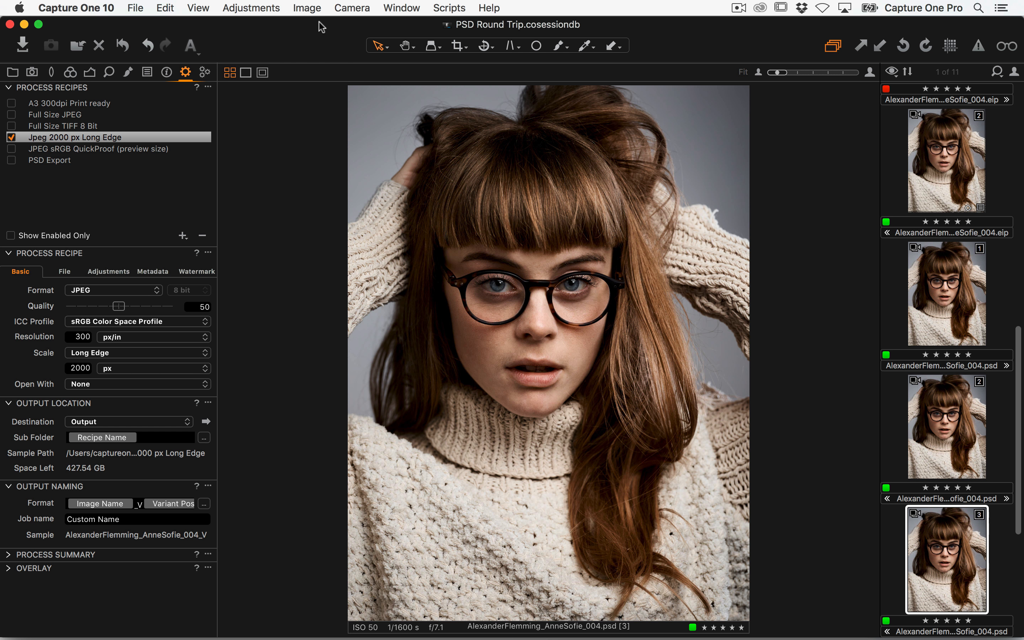
pyautogui.click(310, 8)
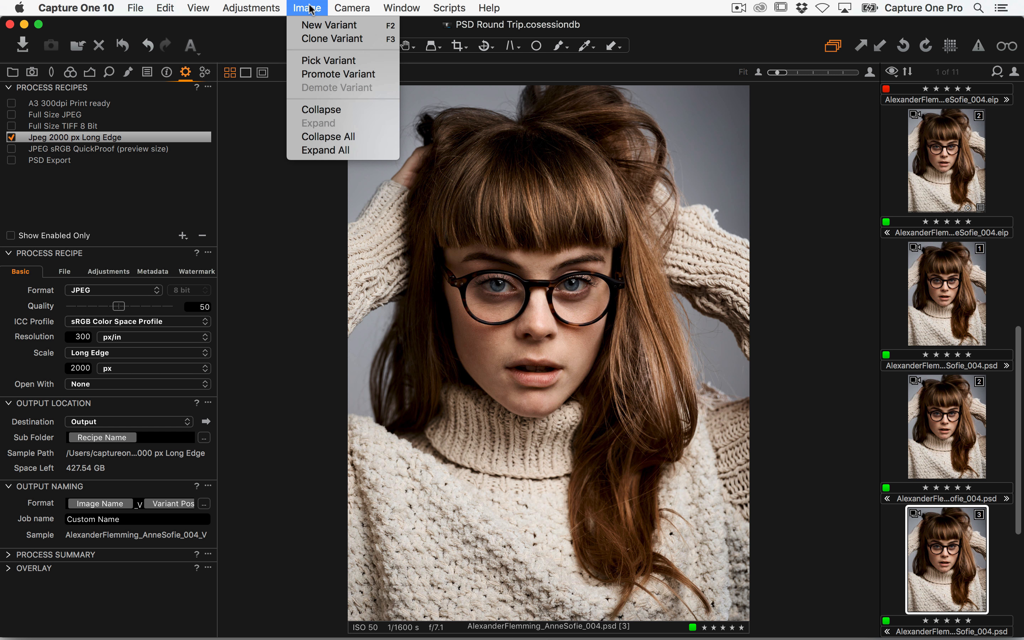
pyautogui.click(314, 26)
# Step: Examine the retouched PSD's original and its new variants one after another
pyautogui.scroll(-5, 957, 242)
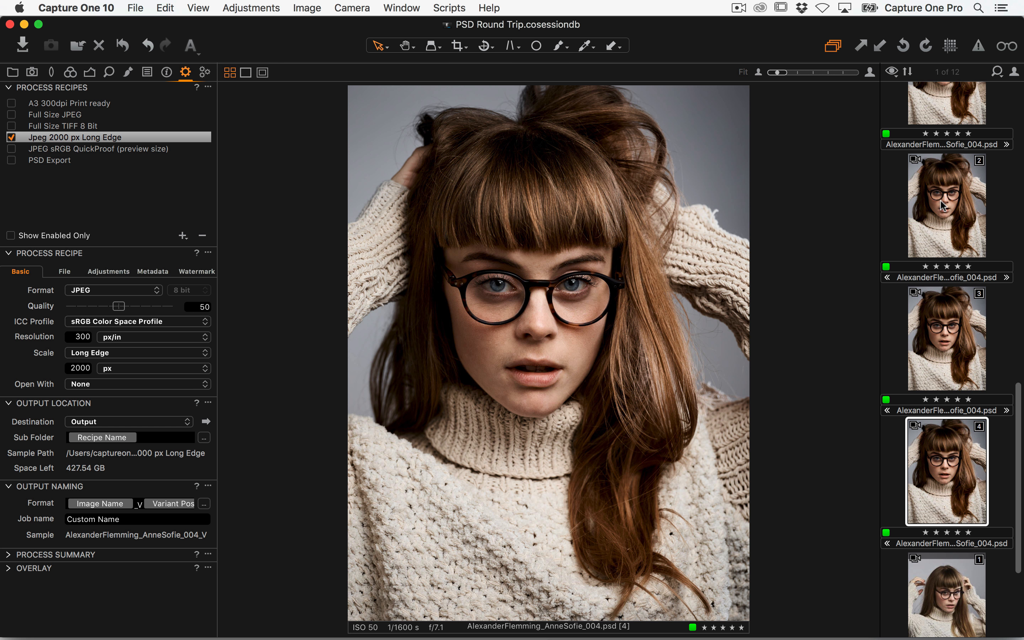
pyautogui.click(944, 214)
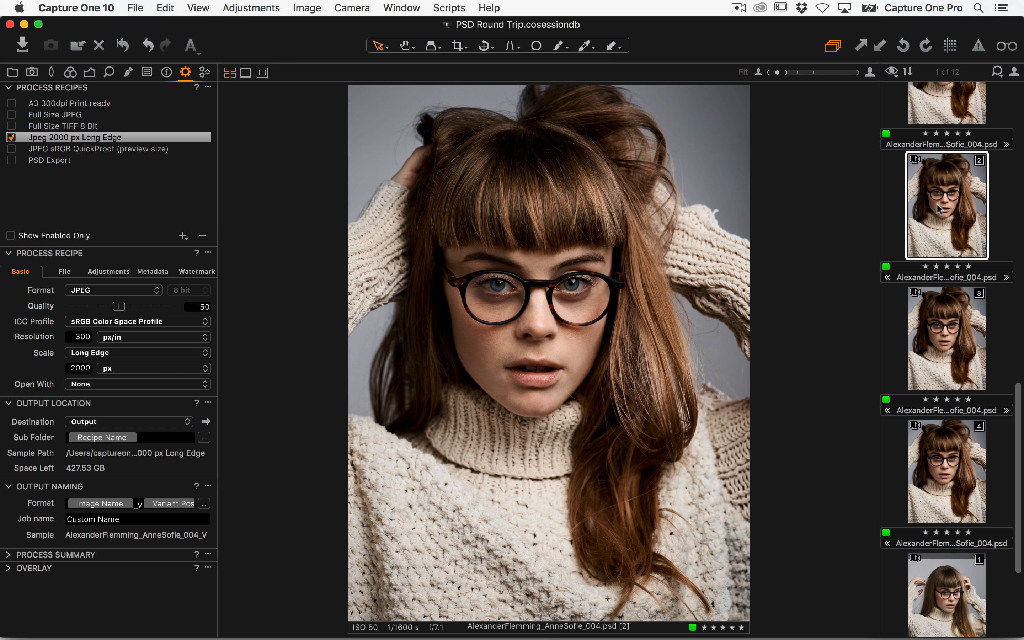
pyautogui.click(936, 324)
pyautogui.scroll(-3, 952, 363)
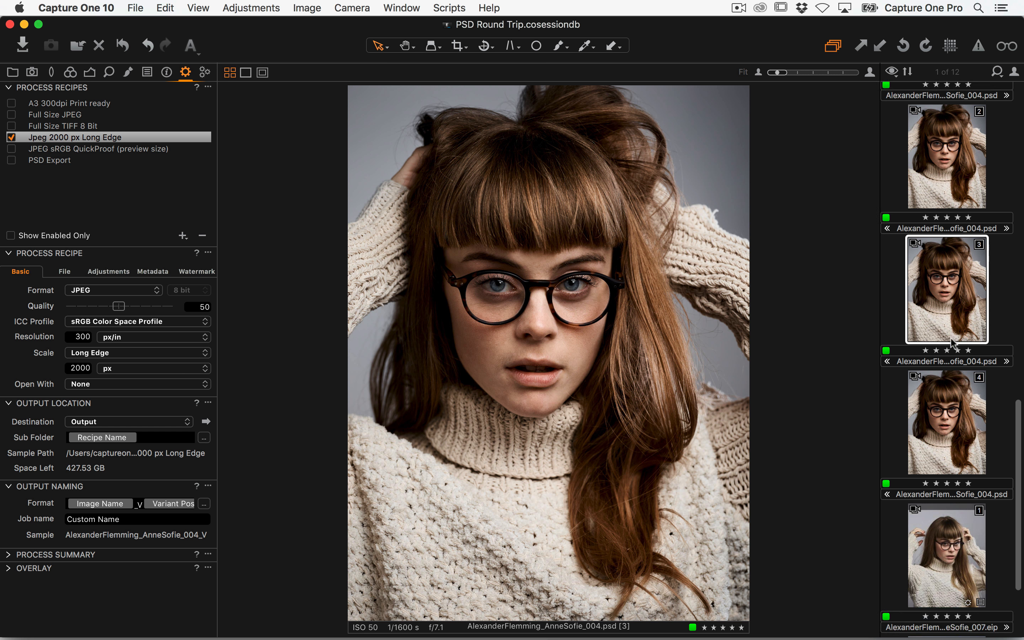
pyautogui.click(945, 358)
pyautogui.scroll(3, 943, 373)
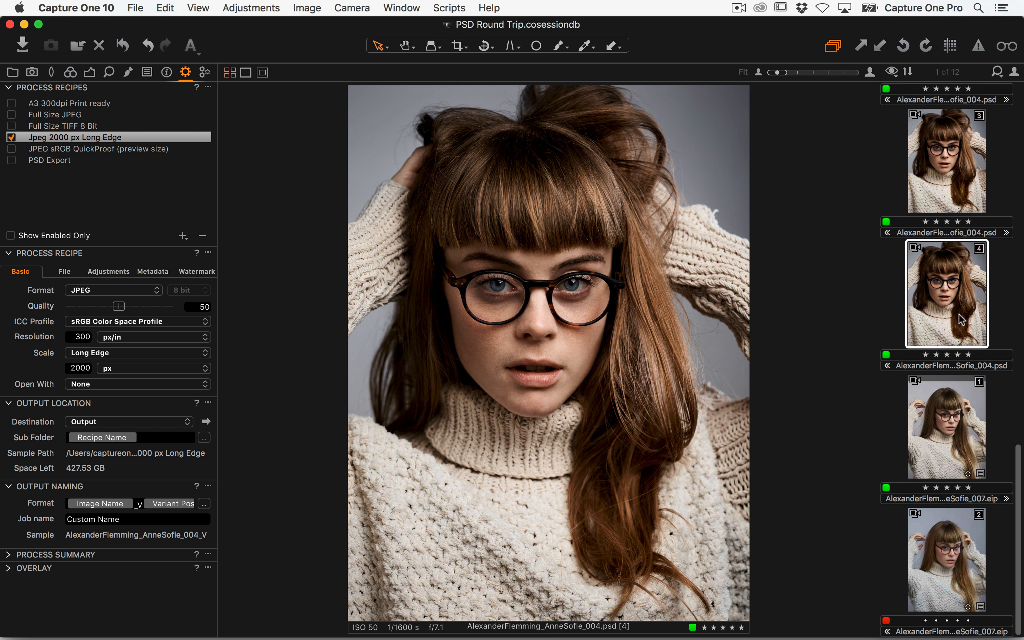
pyautogui.scroll(3, 956, 334)
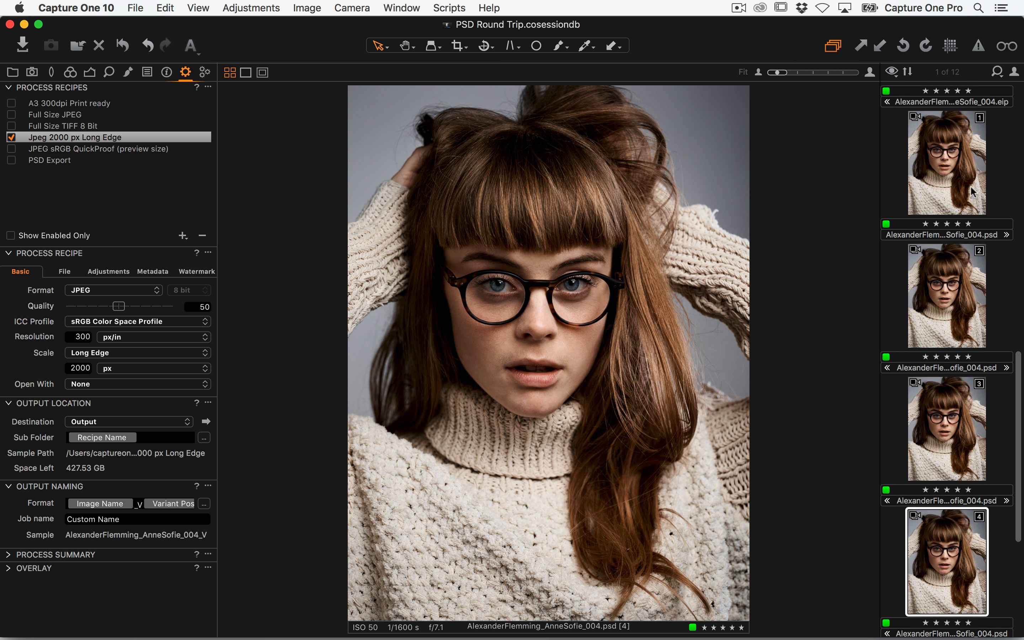
pyautogui.click(960, 191)
pyautogui.click(941, 296)
pyautogui.scroll(-3, 942, 300)
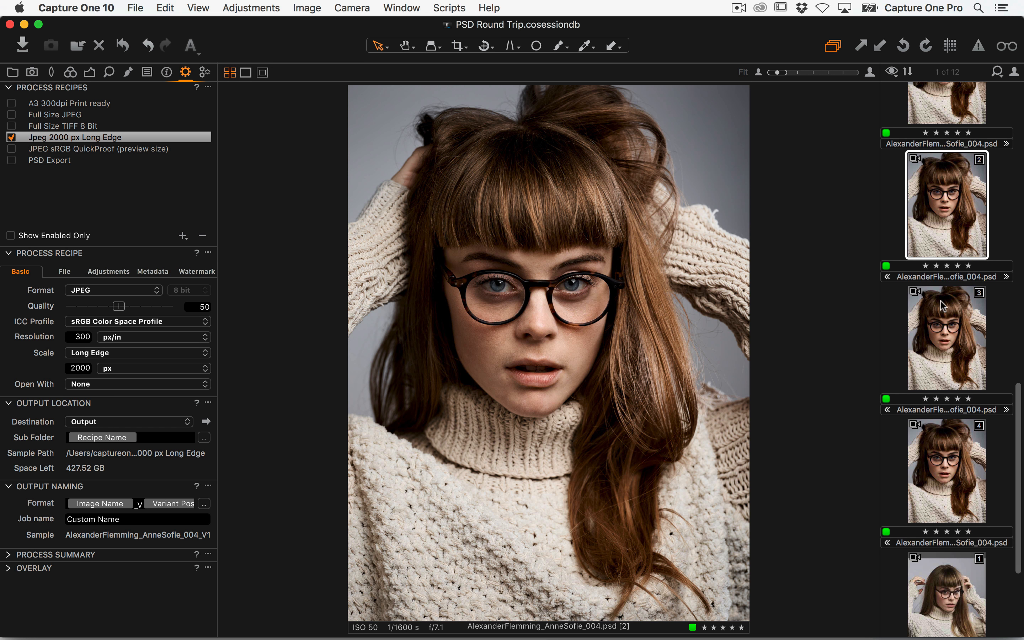
pyautogui.click(946, 353)
pyautogui.click(935, 449)
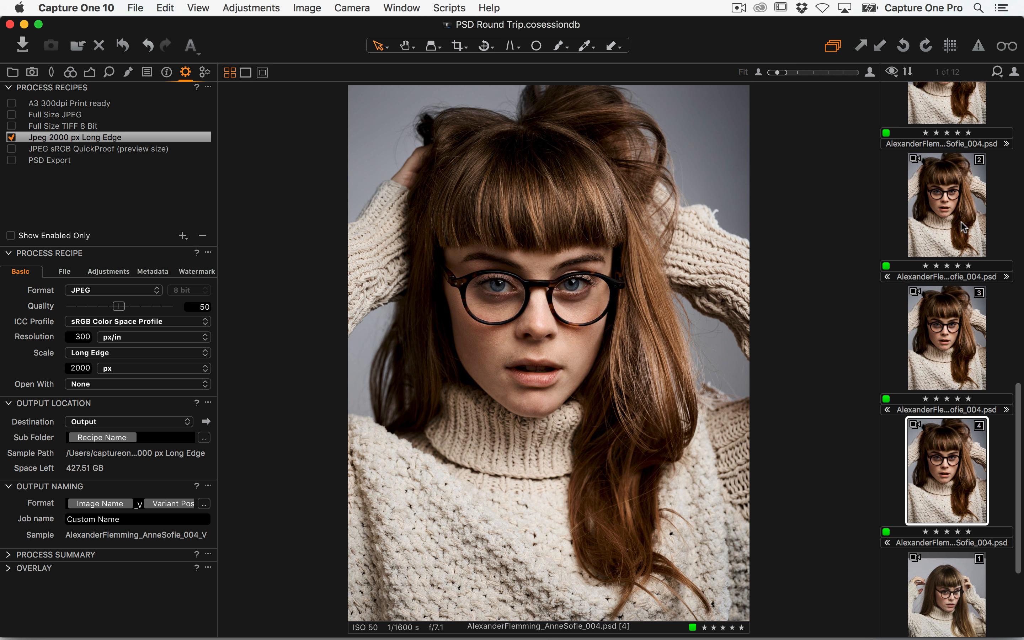
# Step: Select variants 2 to 4 of the retouched PSD together for side-by-side viewing
pyautogui.click(946, 253)
pyautogui.keyDown('shift'); pyautogui.click(934, 451); pyautogui.keyUp('shift')
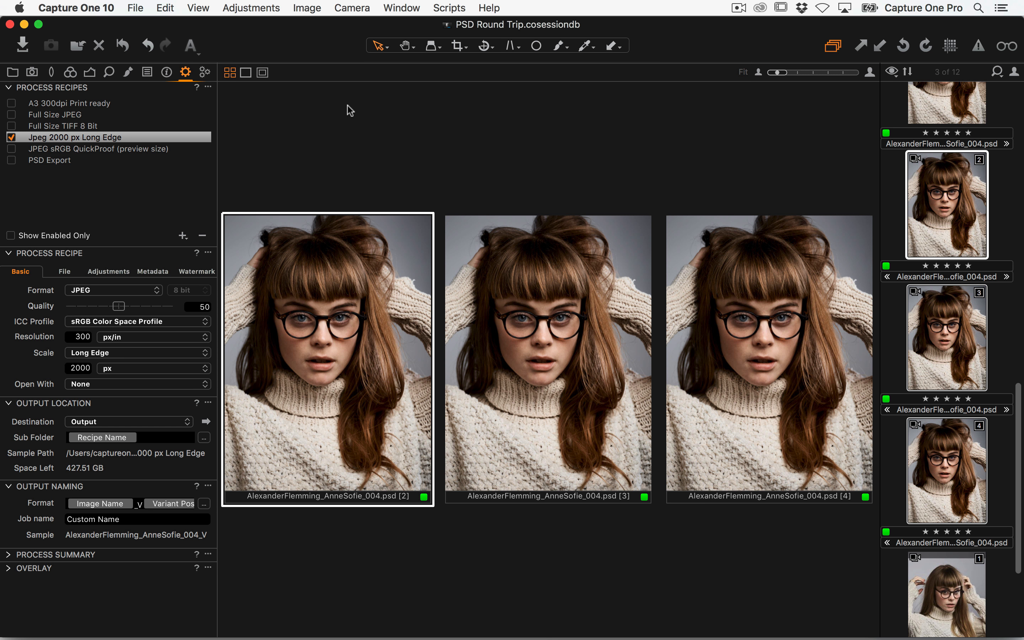
pyautogui.press('super+d')
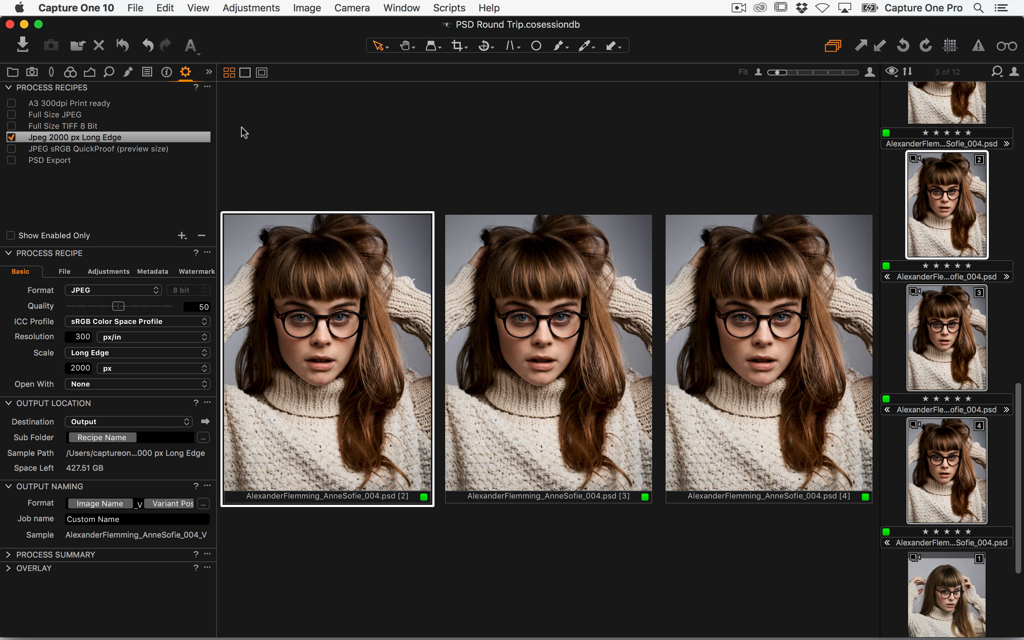
# Step: Enable Black & White on variants 2 and 3 of the retouched PSD
pyautogui.click(70, 72)
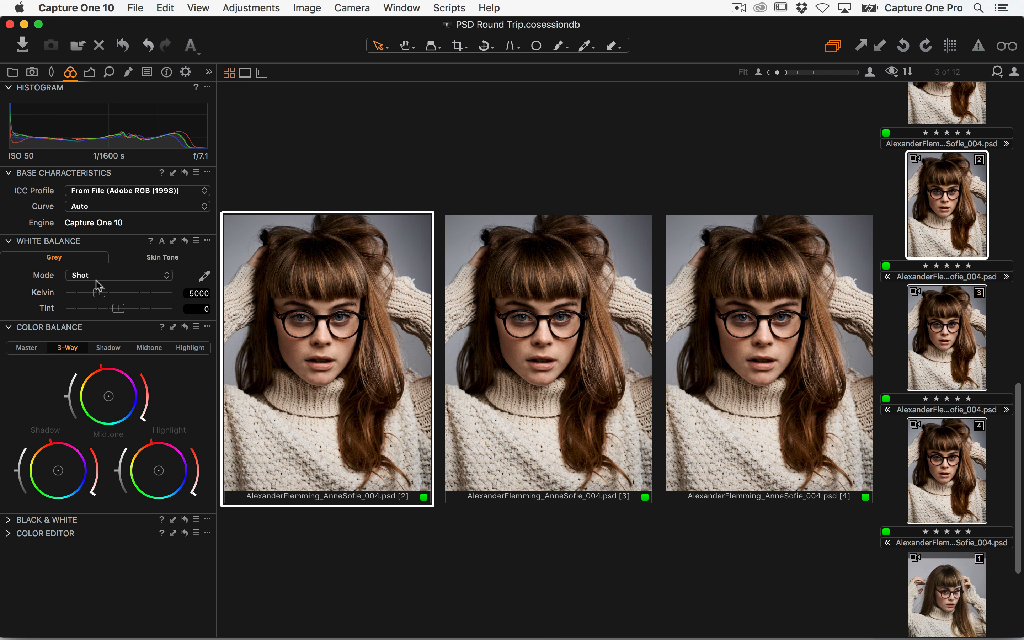
pyautogui.click(12, 520)
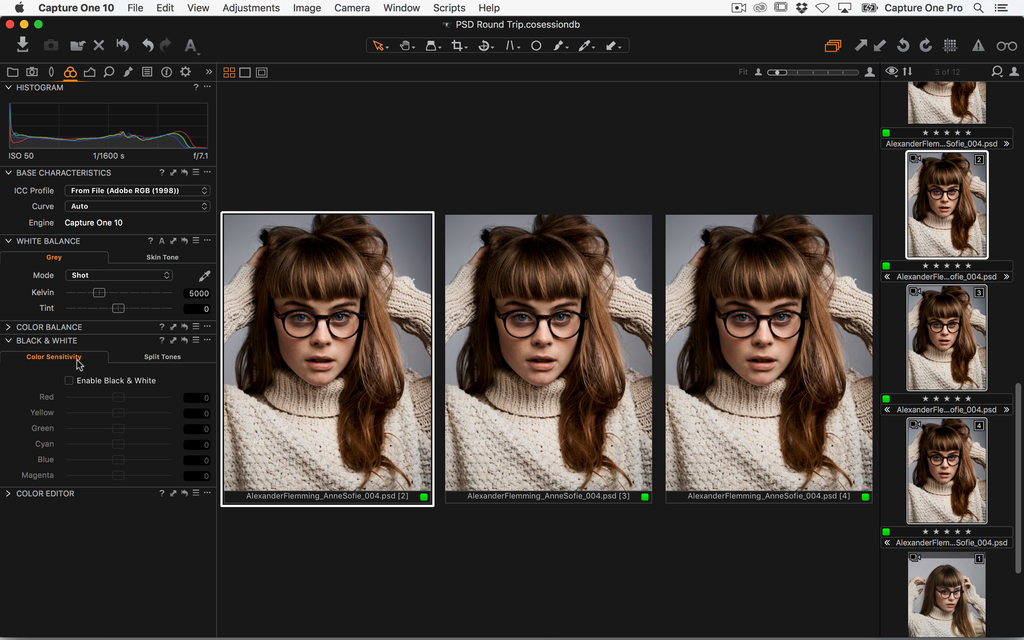
pyautogui.click(70, 380)
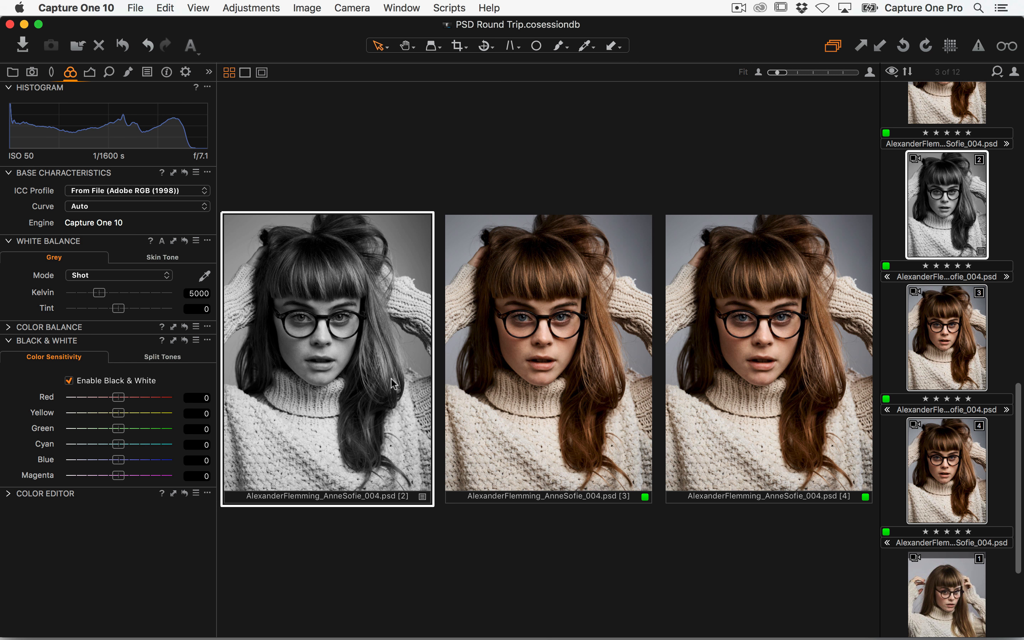
pyautogui.click(549, 345)
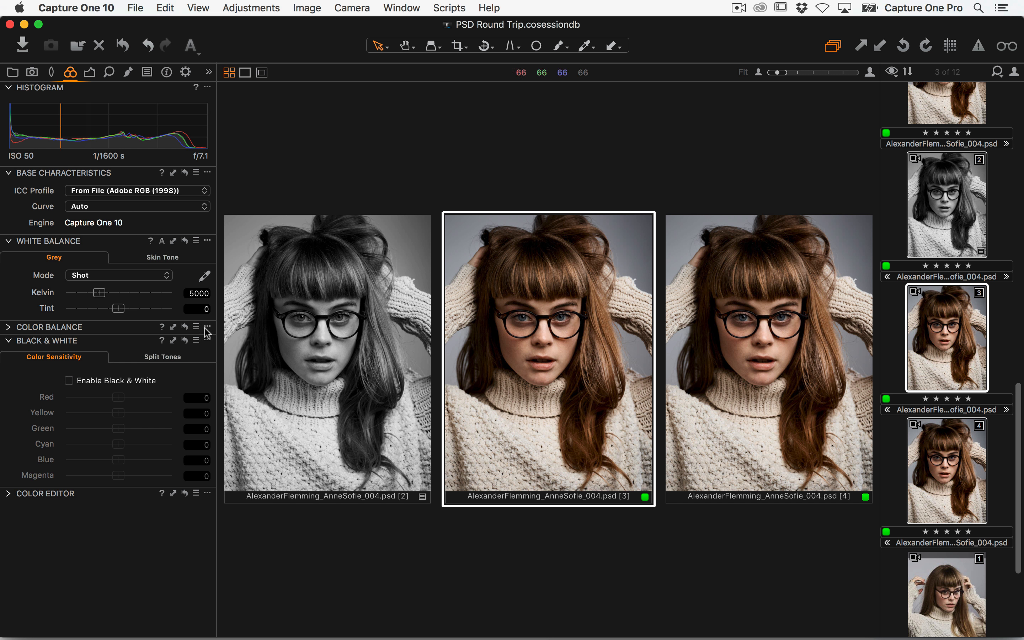
pyautogui.click(68, 380)
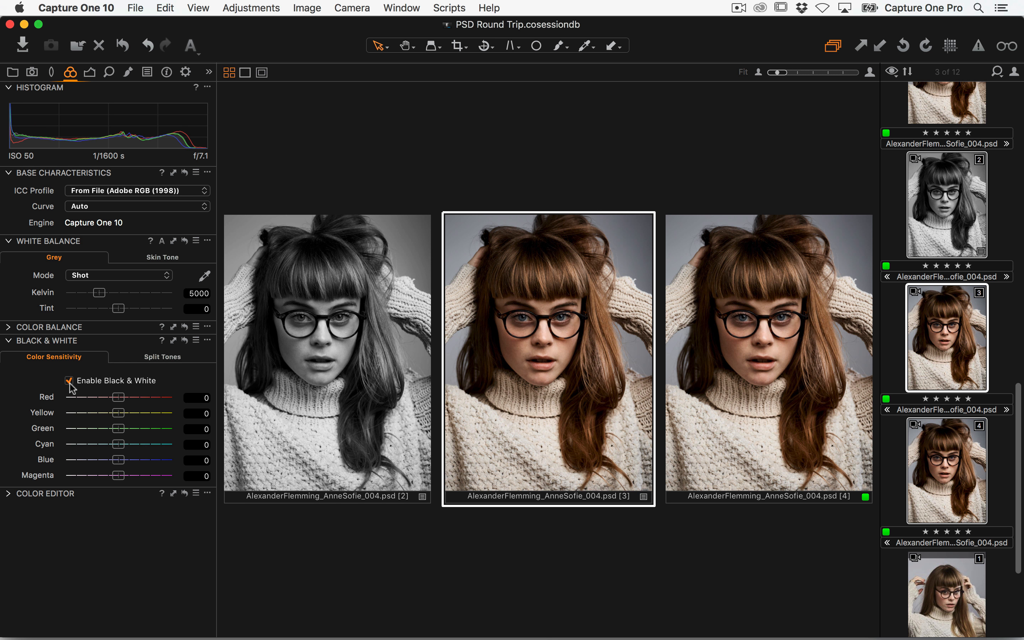
# Step: Add Cubic Grain film grain to variant 3 with Impact 74 and Granularity 87, checking it at 100%
pyautogui.click(114, 73)
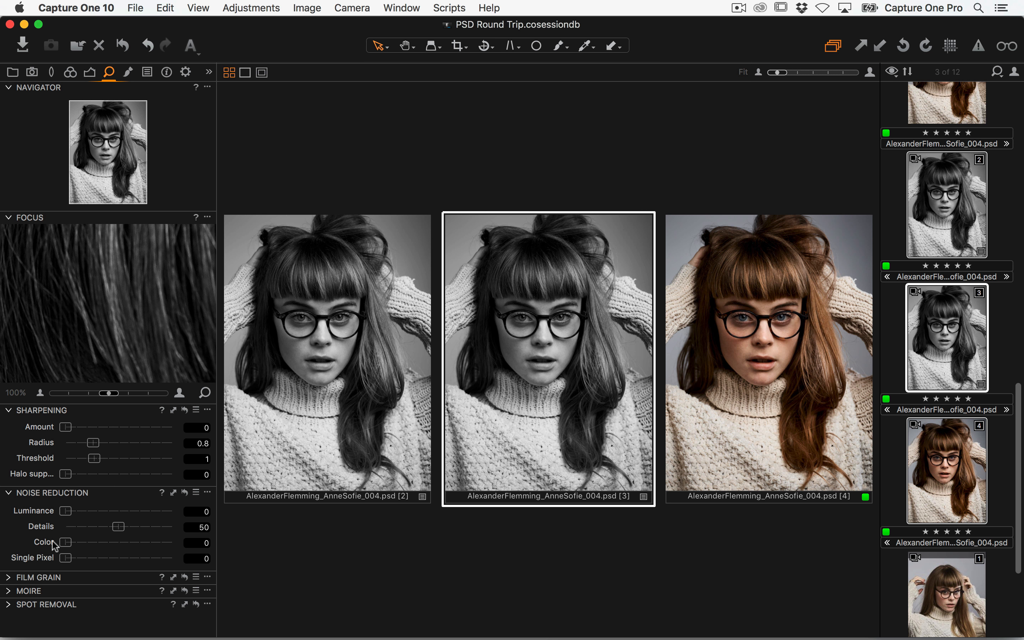
pyautogui.click(13, 577)
pyautogui.click(98, 526)
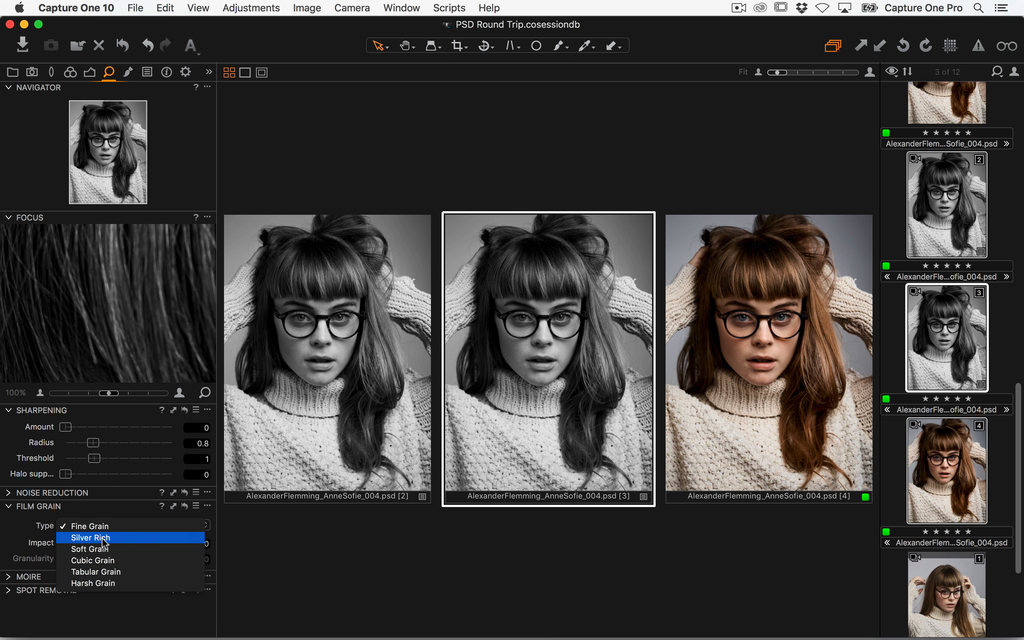
pyautogui.click(104, 560)
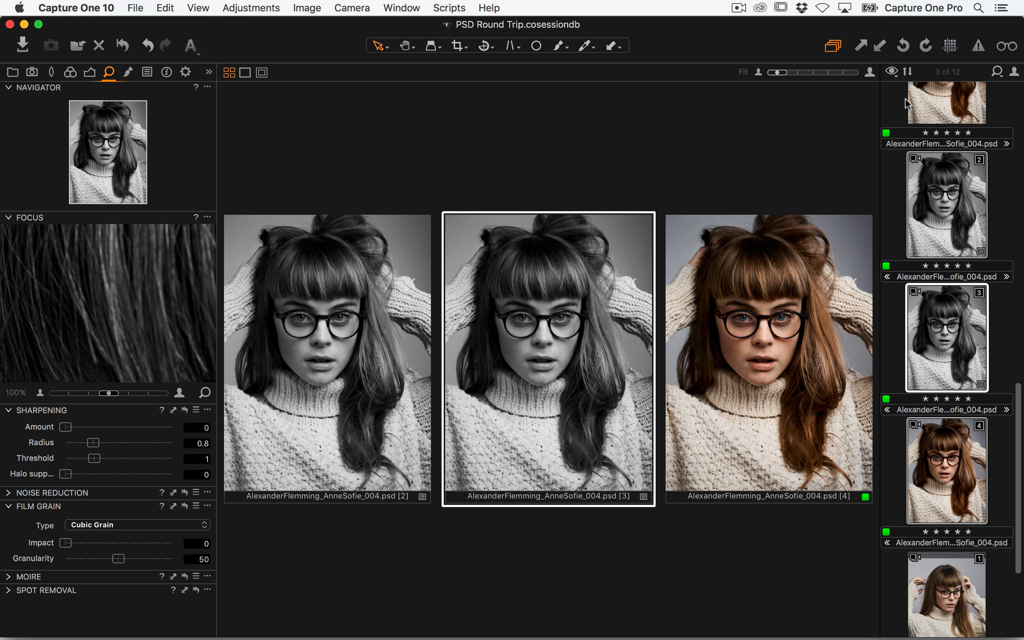
pyautogui.click(869, 72)
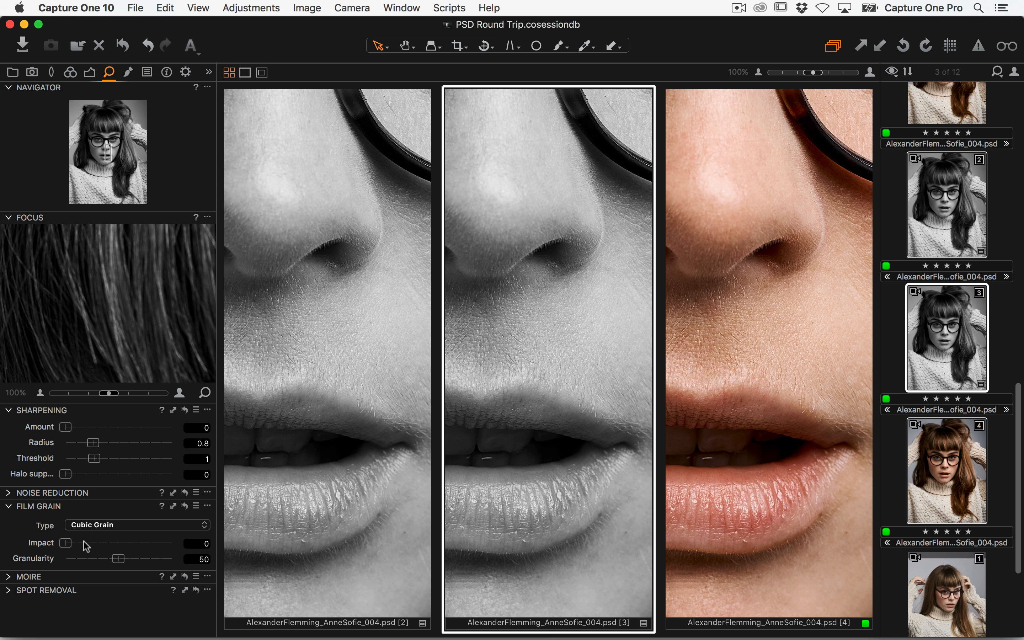
pyautogui.moveTo(67, 544); pyautogui.dragTo(144, 543)
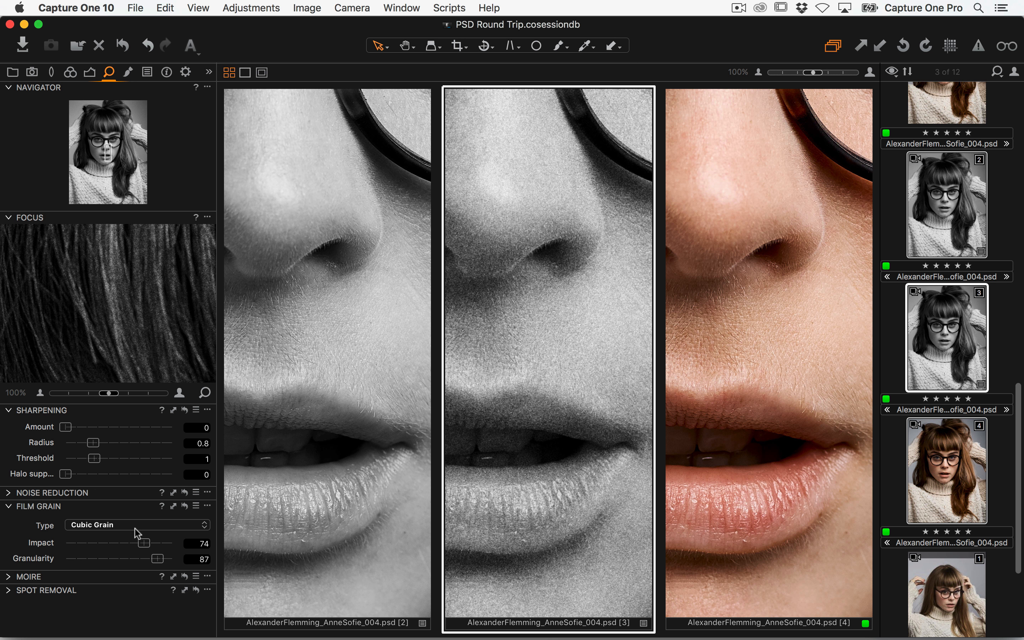
pyautogui.click(759, 74)
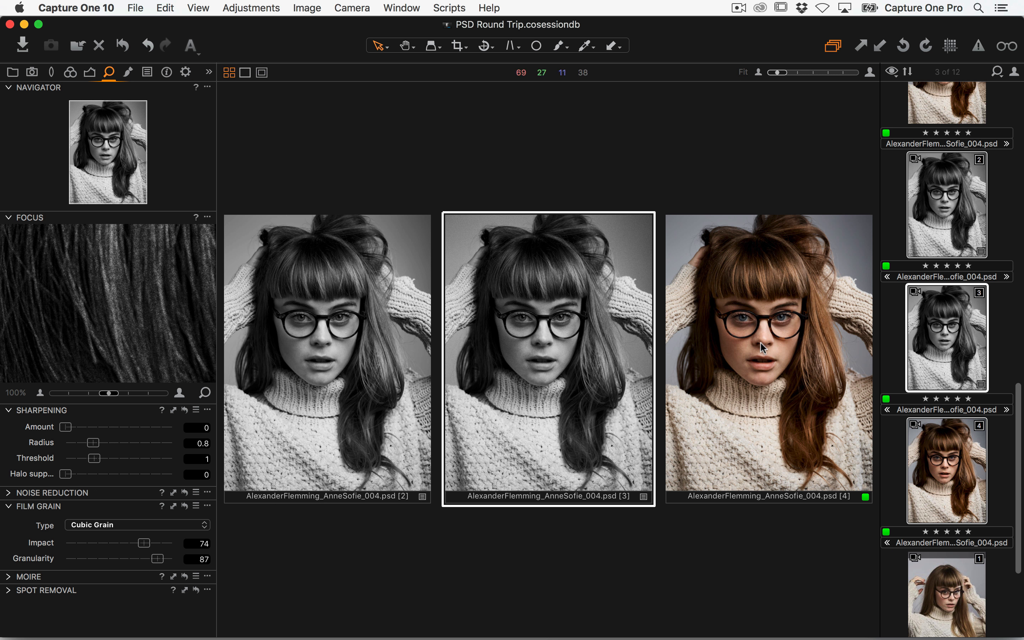
# Step: Shift the shadows of variant 4 towards blue-violet with the 3-Way Color Balance shadow wheel
pyautogui.click(750, 348)
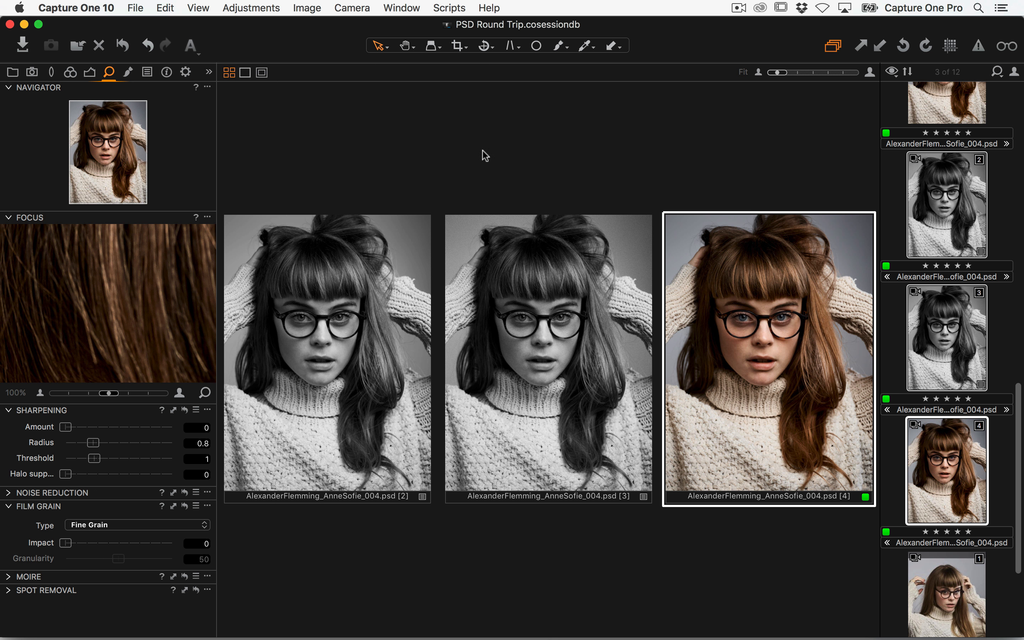
pyautogui.click(71, 73)
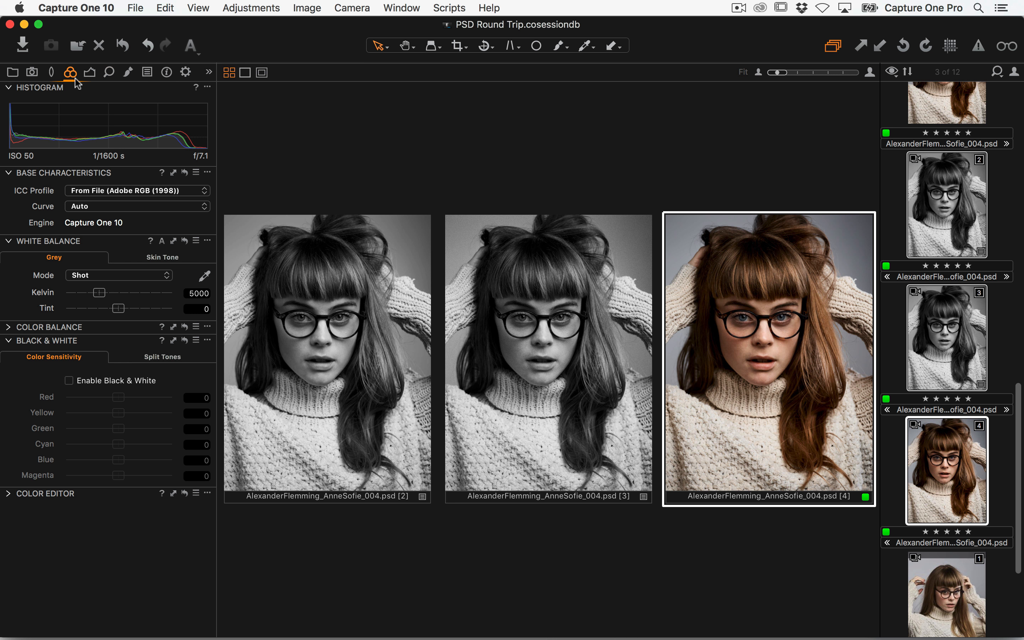
pyautogui.click(17, 327)
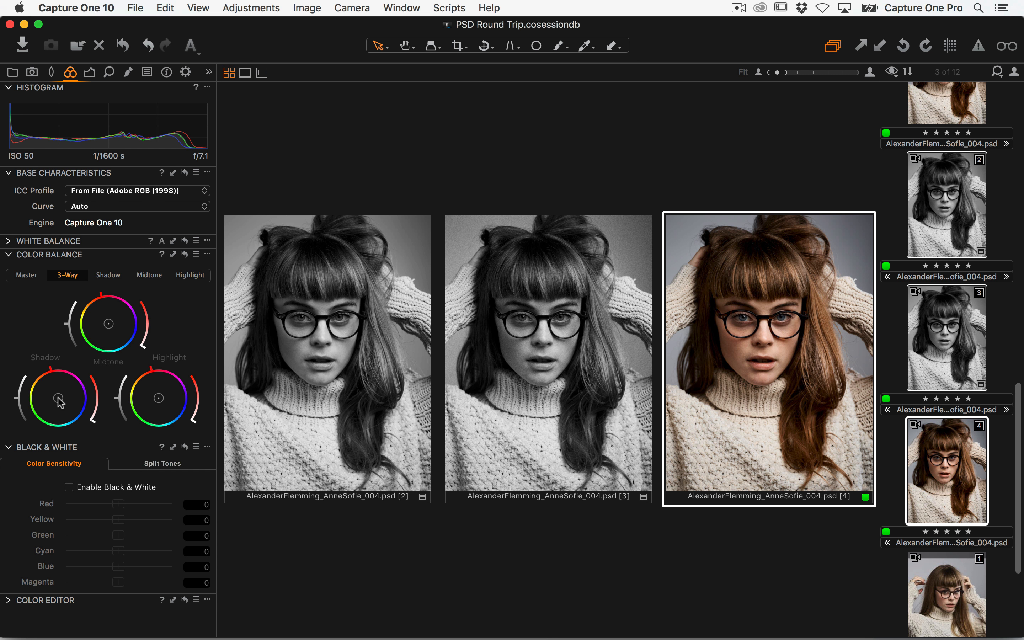
pyautogui.moveTo(58, 398); pyautogui.dragTo(79, 399)
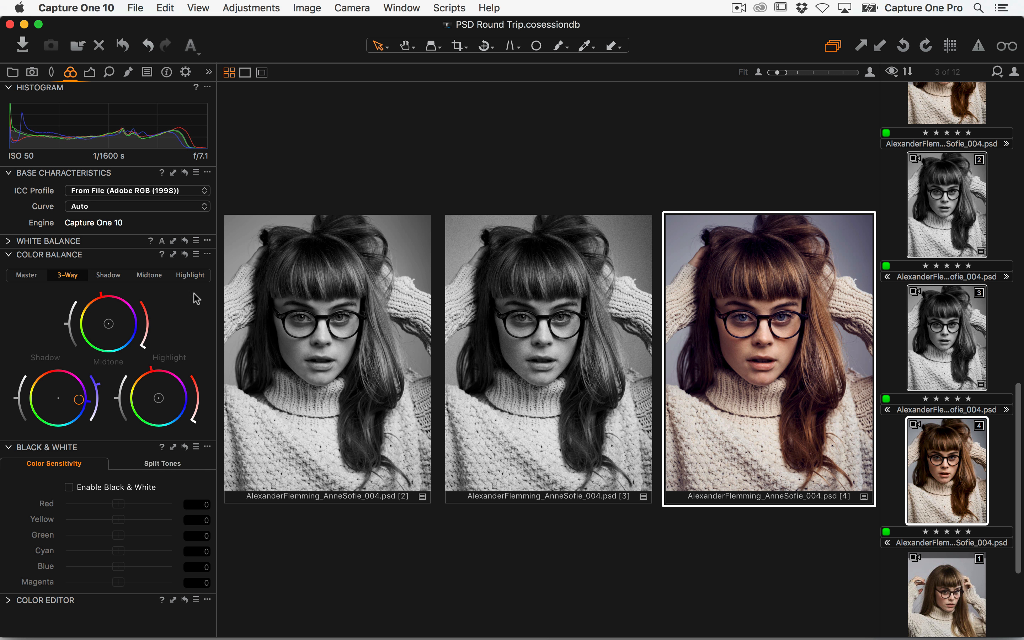
# Step: Compare variant 4 with and without its Color Balance adjustment, keeping the adjustment applied
pyautogui.keyDown('alt'); pyautogui.click(183, 253); pyautogui.keyUp('alt')
pyautogui.moveTo(183, 260); pyautogui.dragTo(183, 259)
pyautogui.keyDown('alt'); pyautogui.click(187, 254); pyautogui.keyUp('alt')
pyautogui.keyDown('alt'); pyautogui.click(187, 255); pyautogui.keyUp('alt')
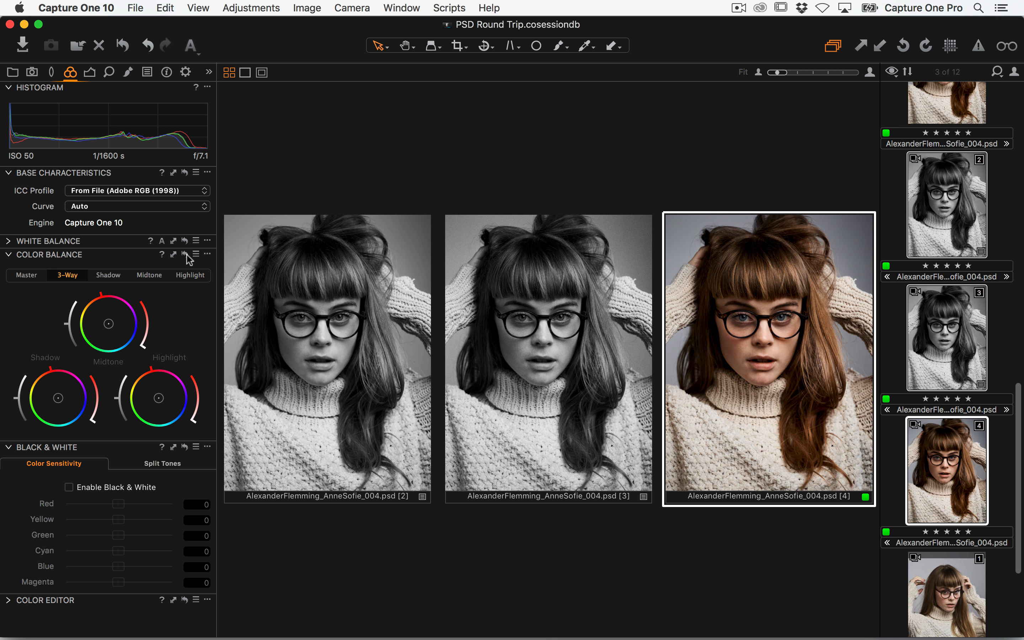
pyautogui.press('super+z')
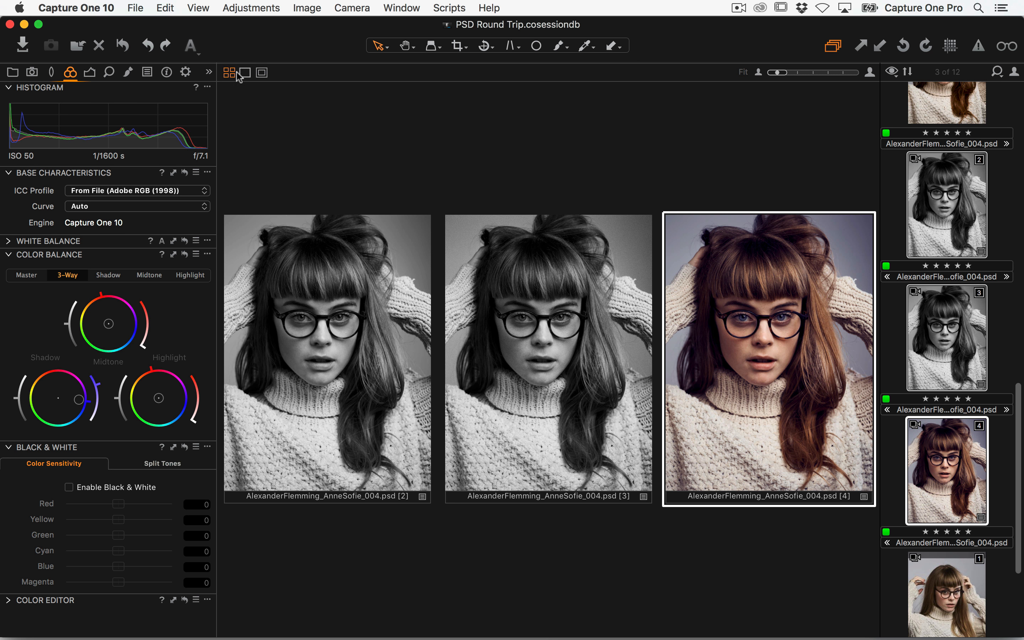
# Step: Create a process recipe named "Client Proof Share (Dropbox)" and disable the Jpeg 2000 px Long Edge recipe
pyautogui.click(185, 72)
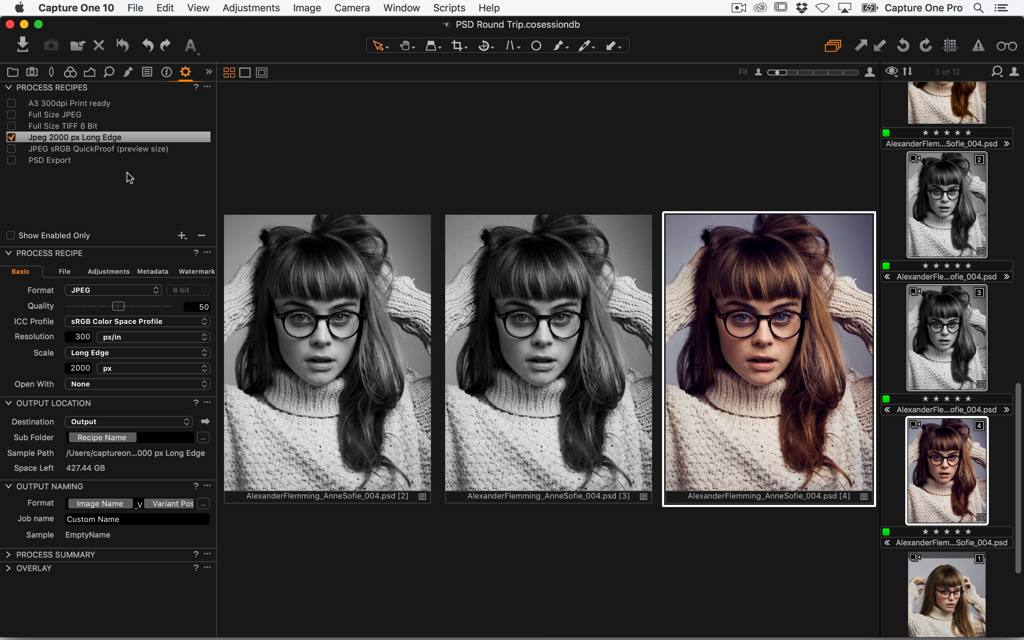
pyautogui.click(182, 235)
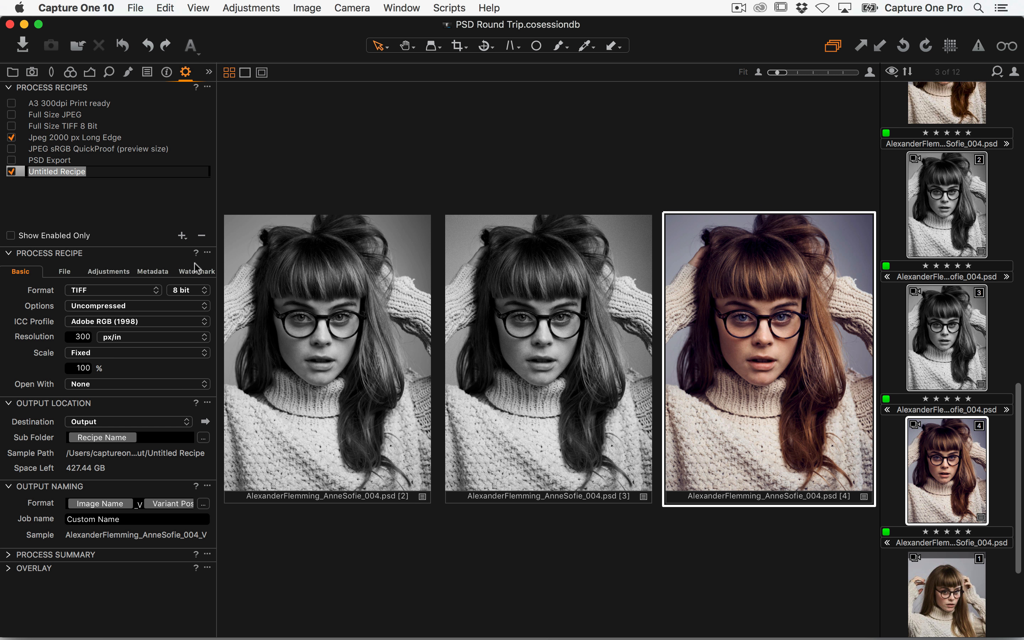
pyautogui.write('Client')
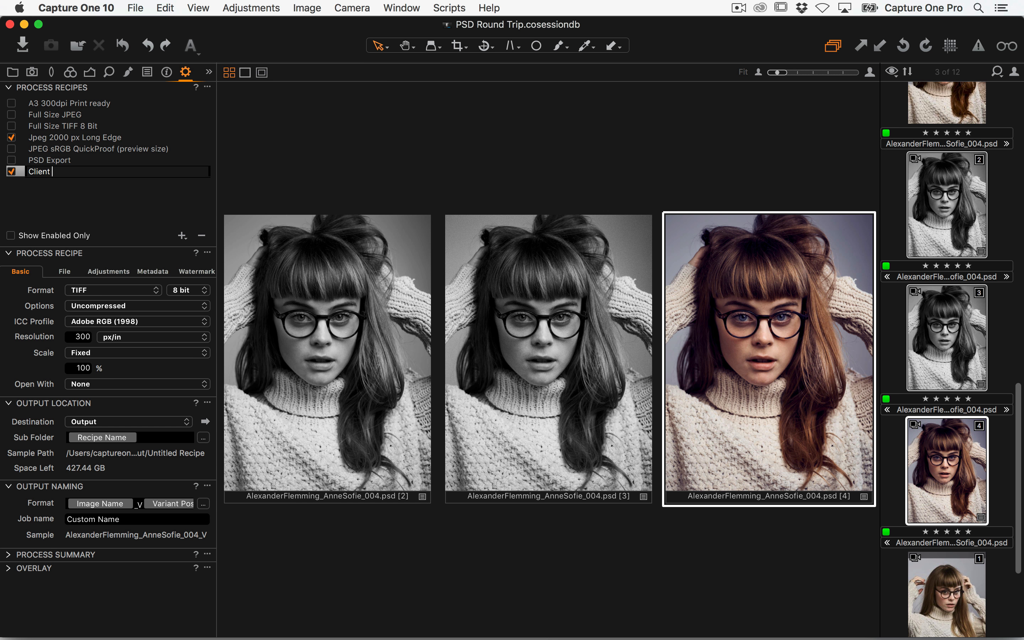
pyautogui.write(' Proof Share (Dropbox')
pyautogui.click(11, 138)
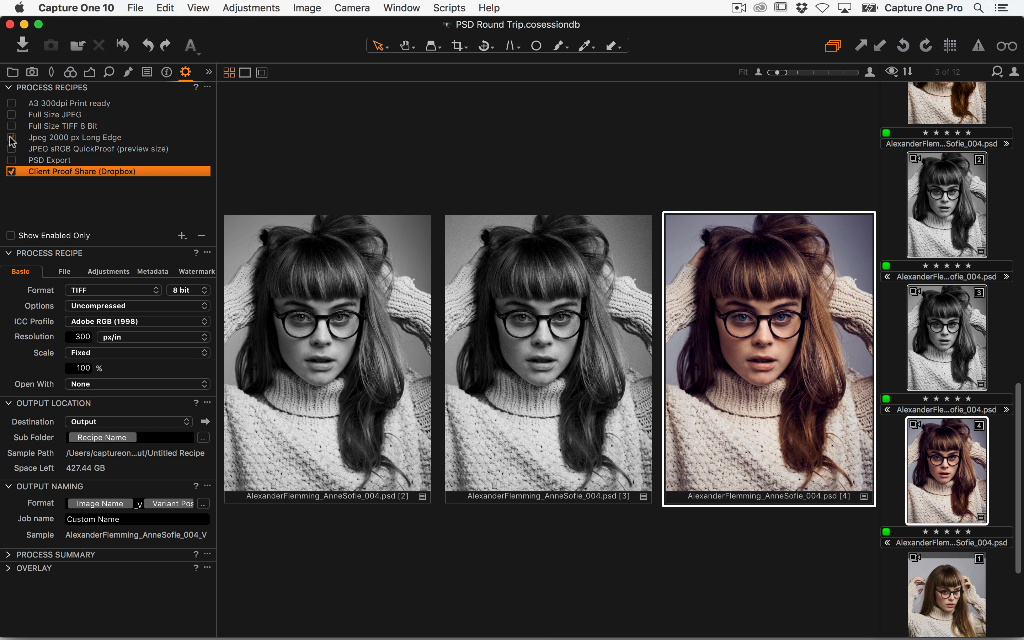
# Step: Set the new recipe's format to JPEG QuickProof and its ICC profile to sRGB Color Space Profile
pyautogui.click(77, 292)
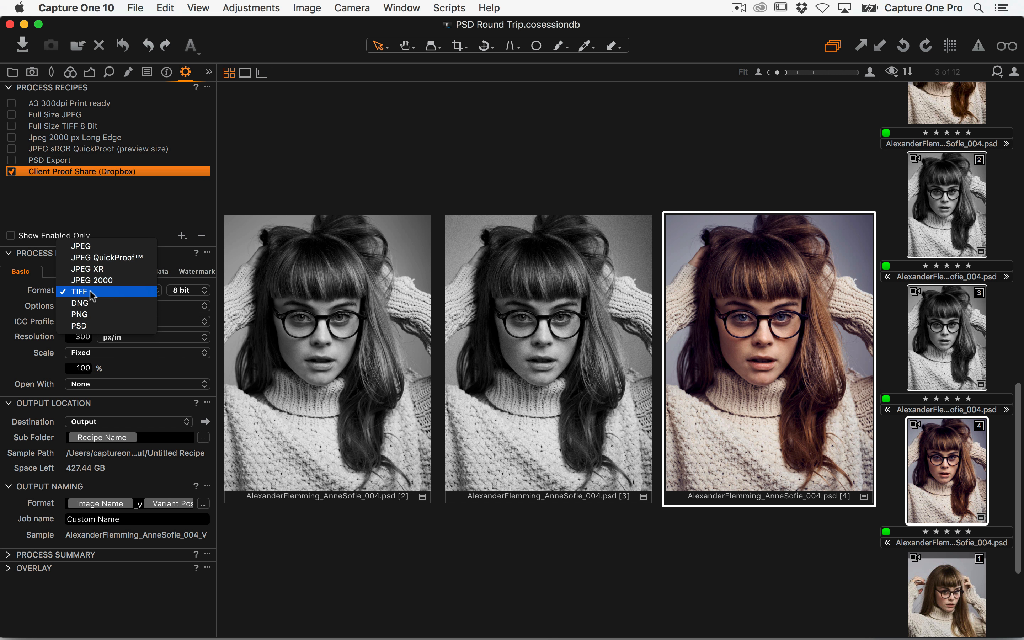
pyautogui.click(106, 259)
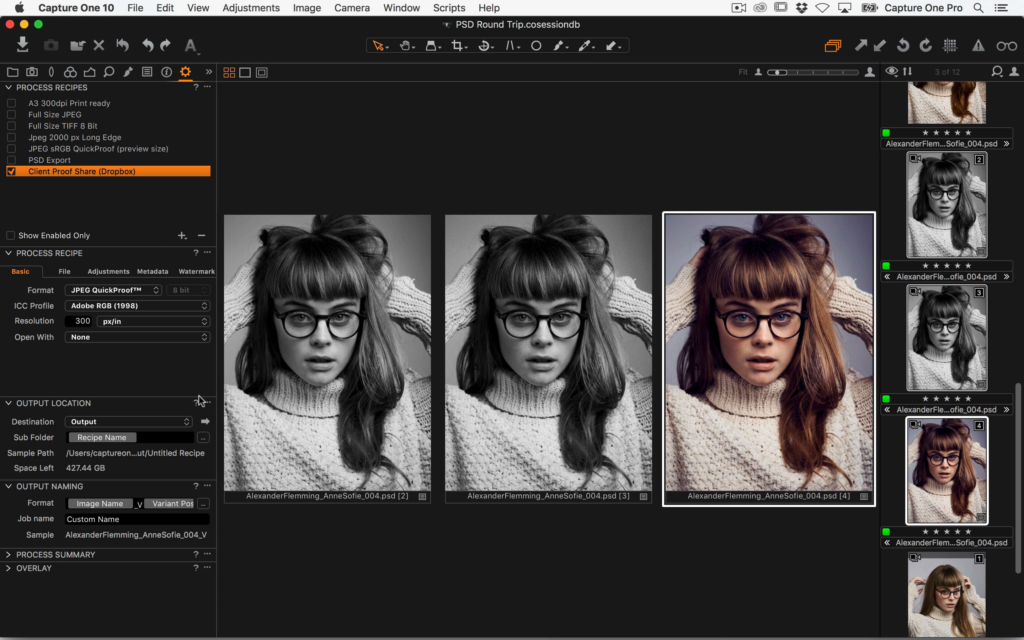
pyautogui.click(115, 304)
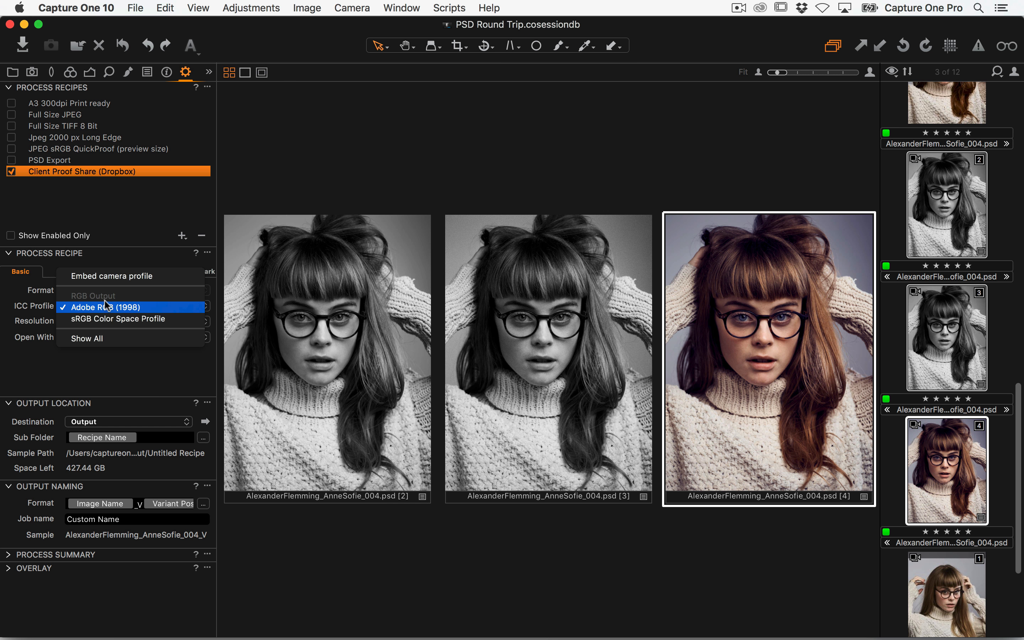
pyautogui.click(101, 319)
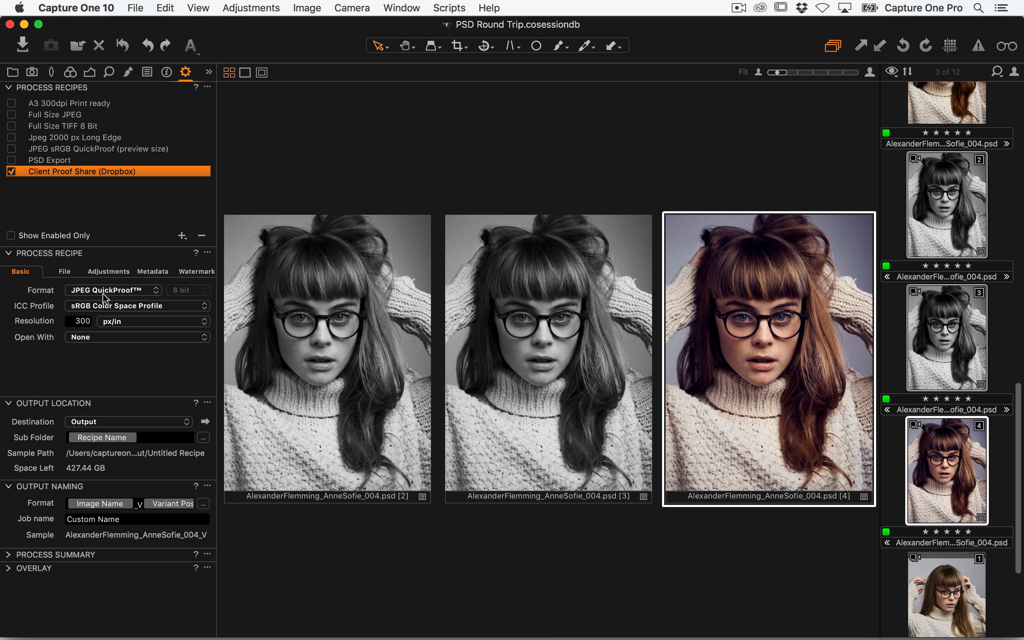
# Step: Reveal the recipe's root output folder in Finder and return to Capture One
pyautogui.click(61, 273)
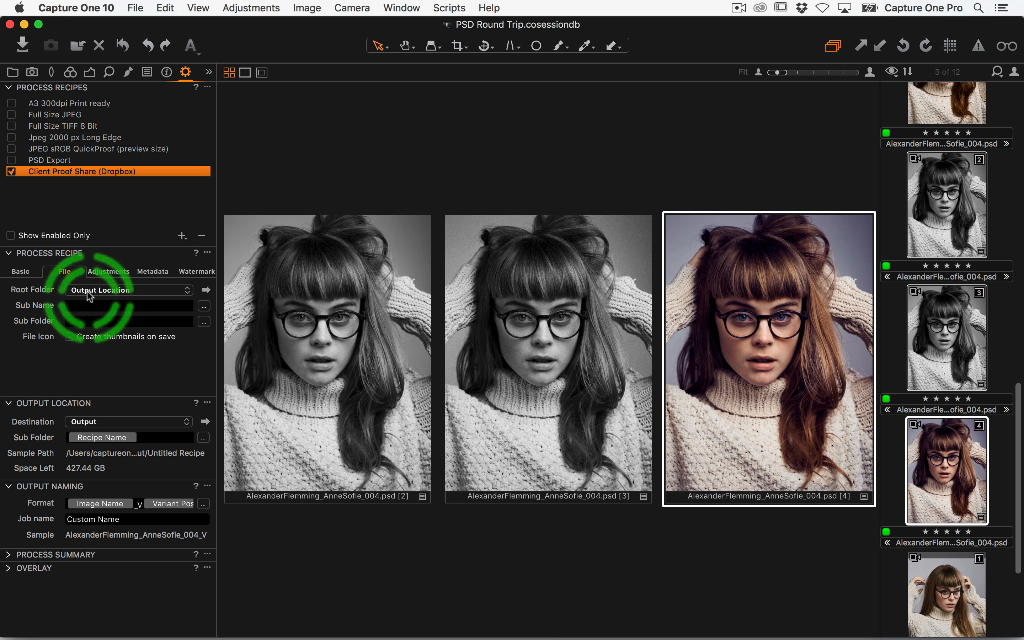
pyautogui.click(205, 291)
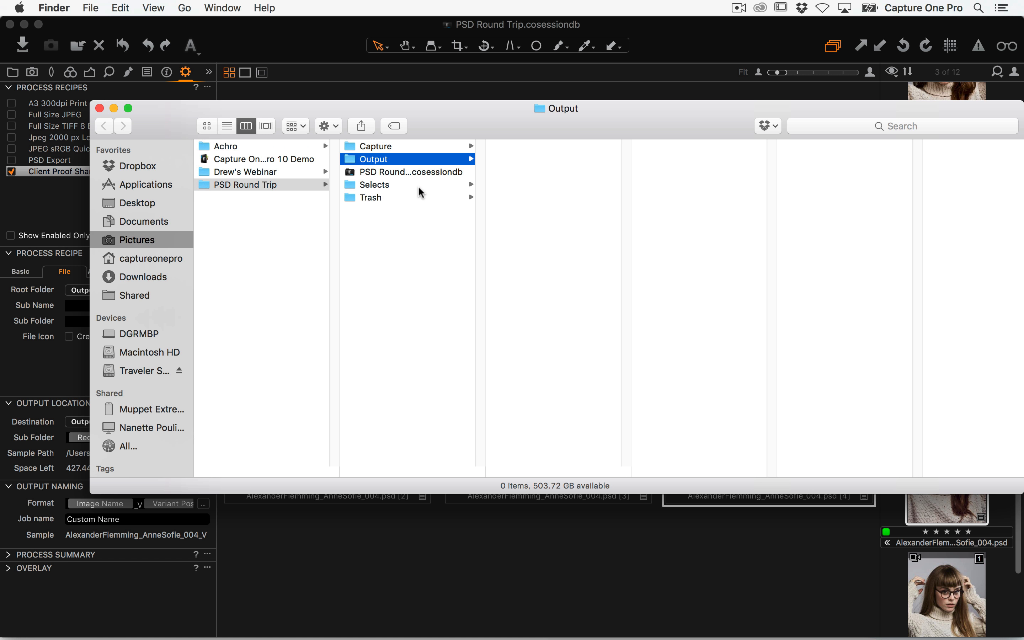
pyautogui.click(328, 89)
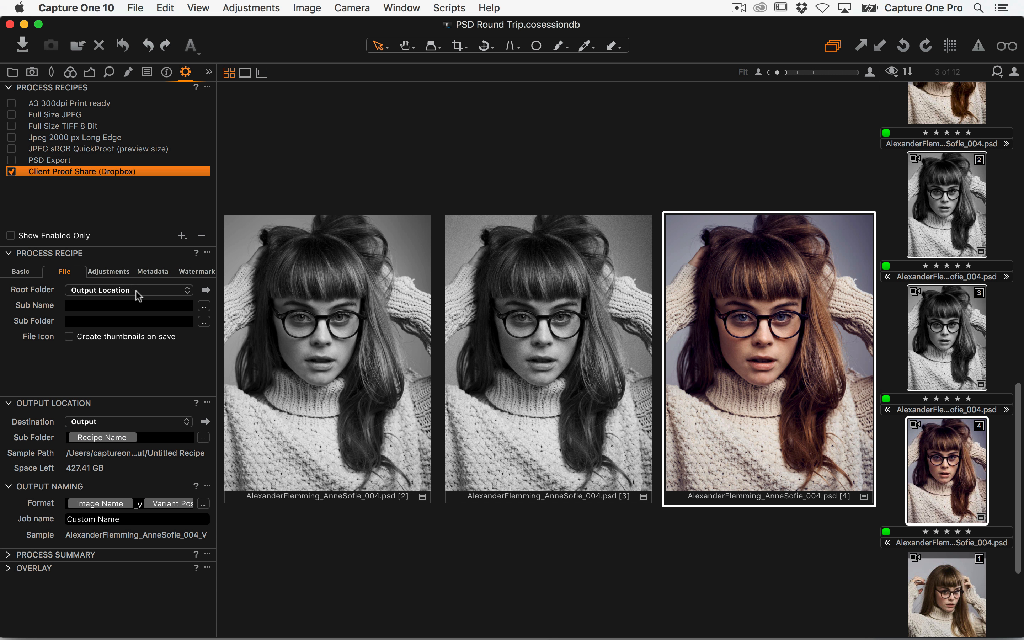
# Step: Set the recipe's root folder to the client's folder inside Dropbox
pyautogui.click(111, 293)
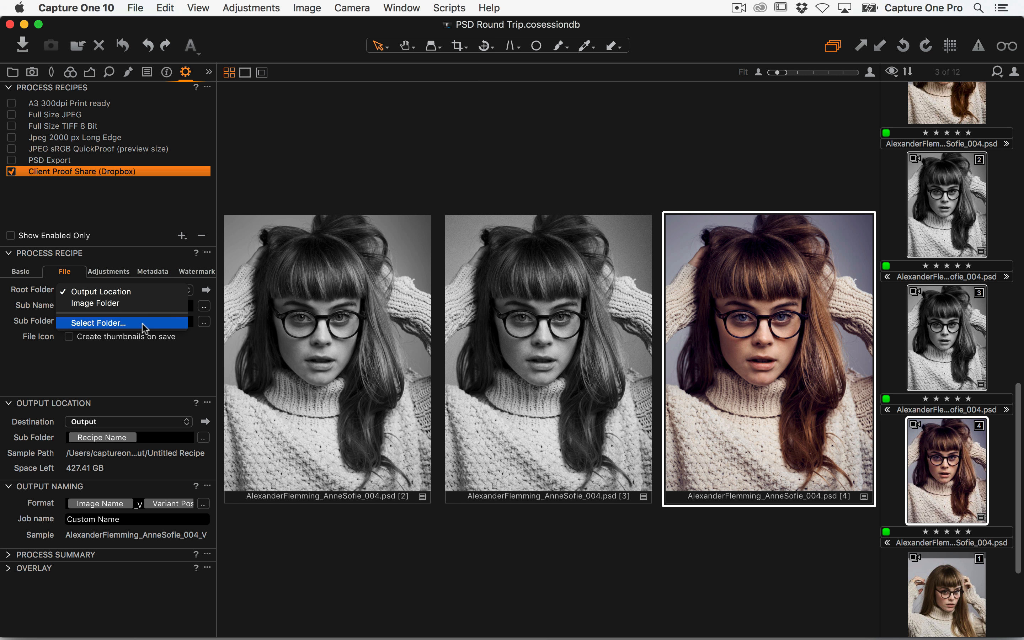
pyautogui.click(103, 320)
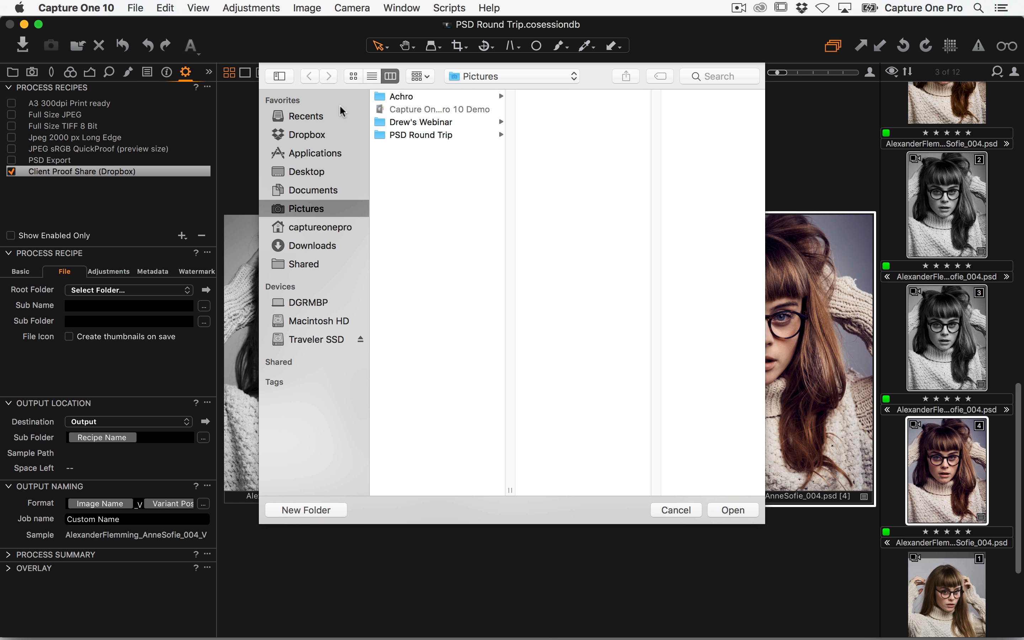
pyautogui.click(305, 135)
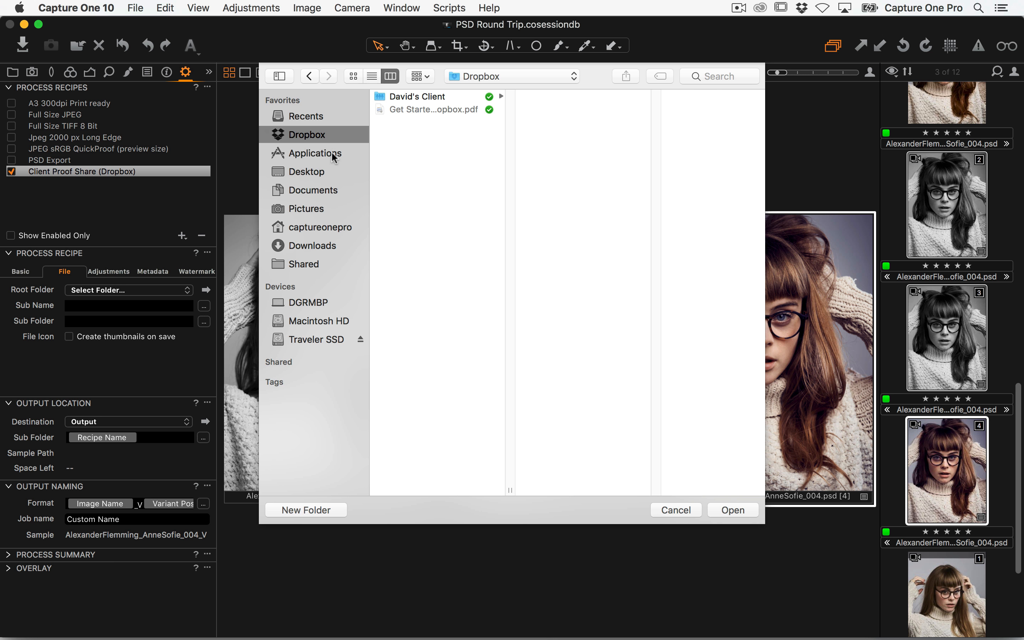
pyautogui.click(431, 99)
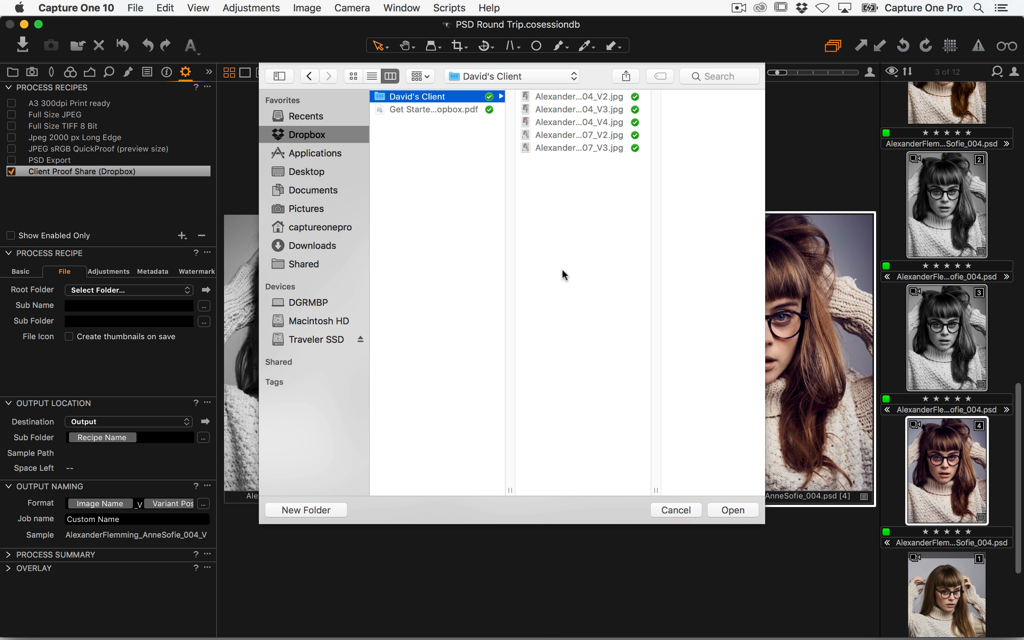
pyautogui.click(732, 510)
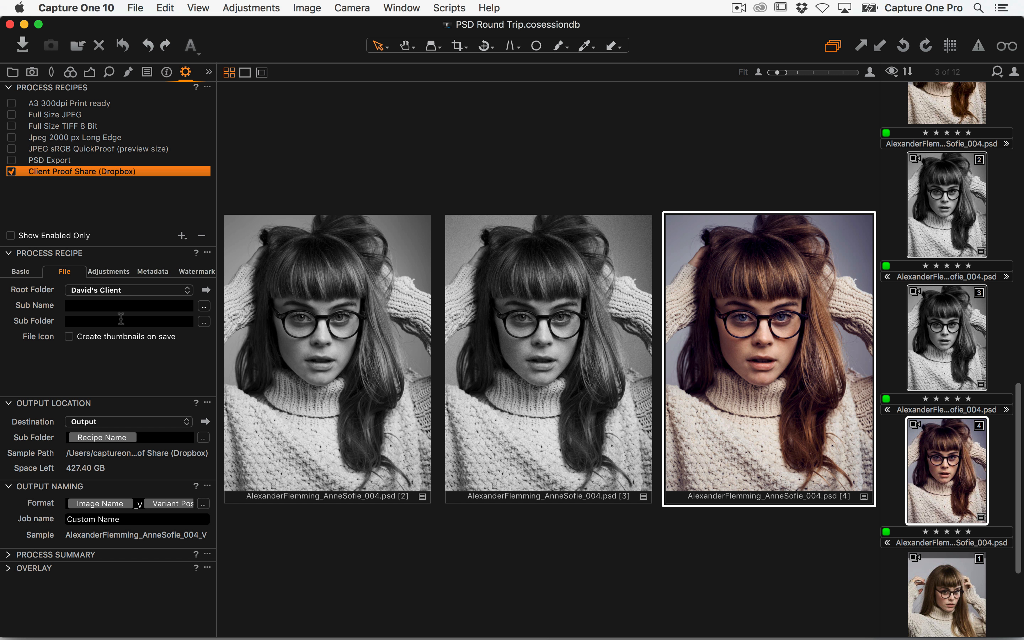
# Step: Delete all the existing JPEGs from the client's Dropbox folder in Finder and close the open Finder windows
pyautogui.click(802, 7)
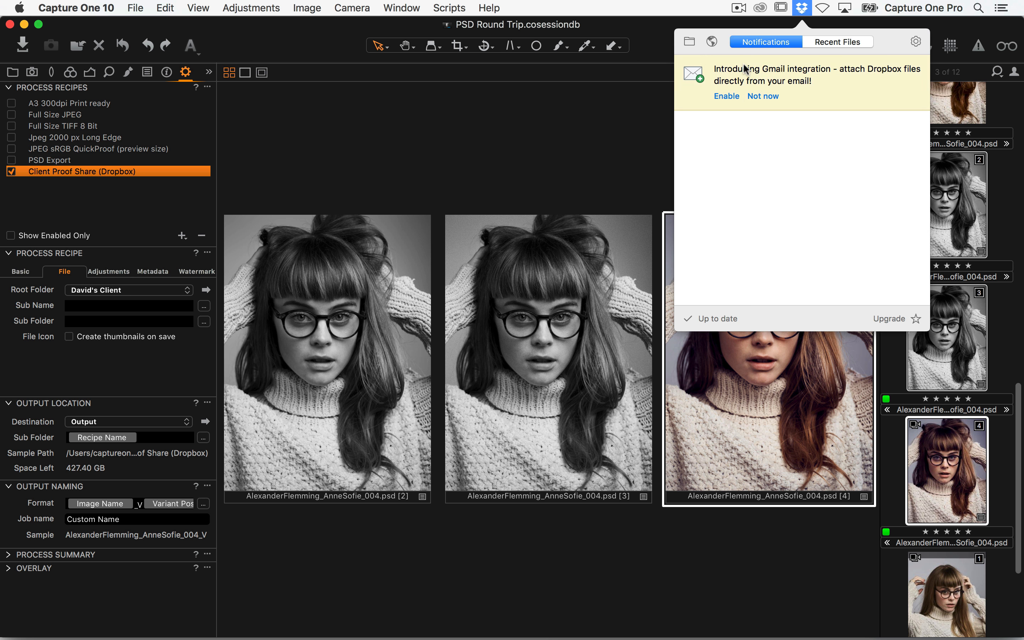
pyautogui.click(689, 41)
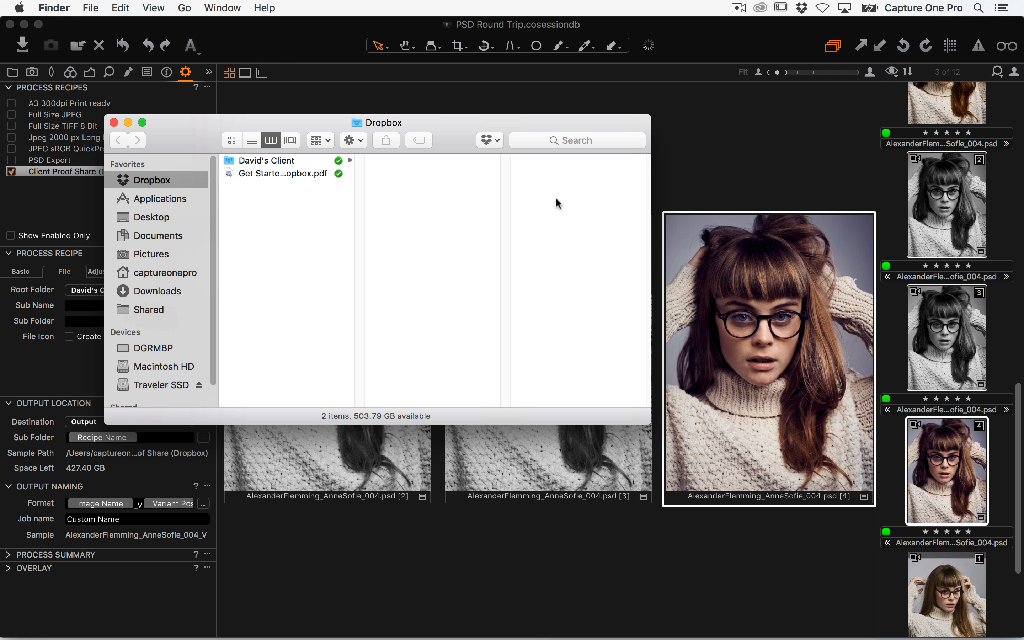
pyautogui.click(296, 161)
pyautogui.moveTo(386, 221); pyautogui.dragTo(475, 86)
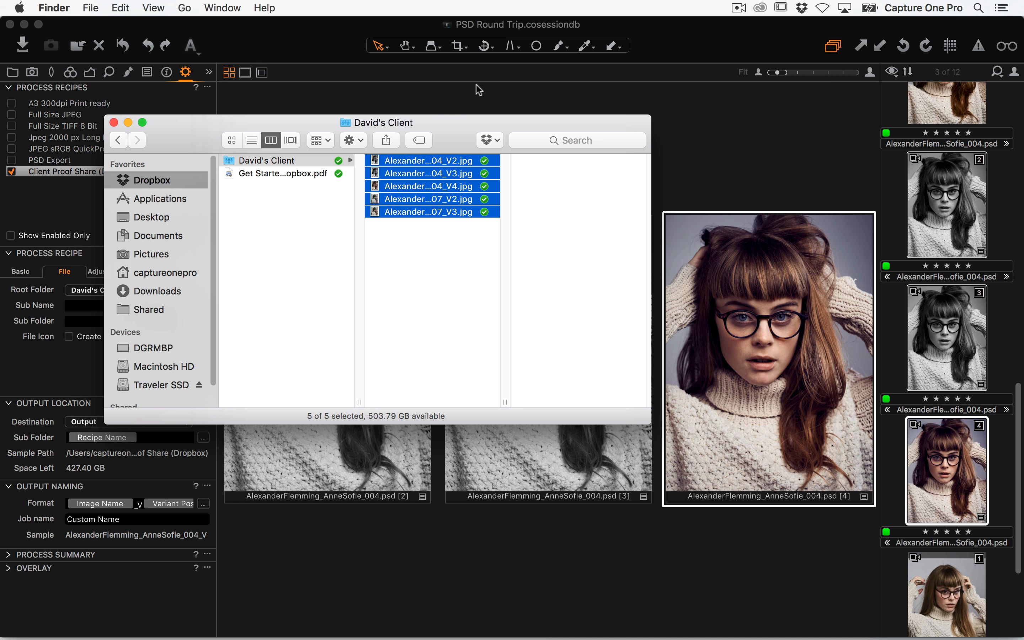
pyautogui.press('super+BackSpace')
pyautogui.press('super+w')
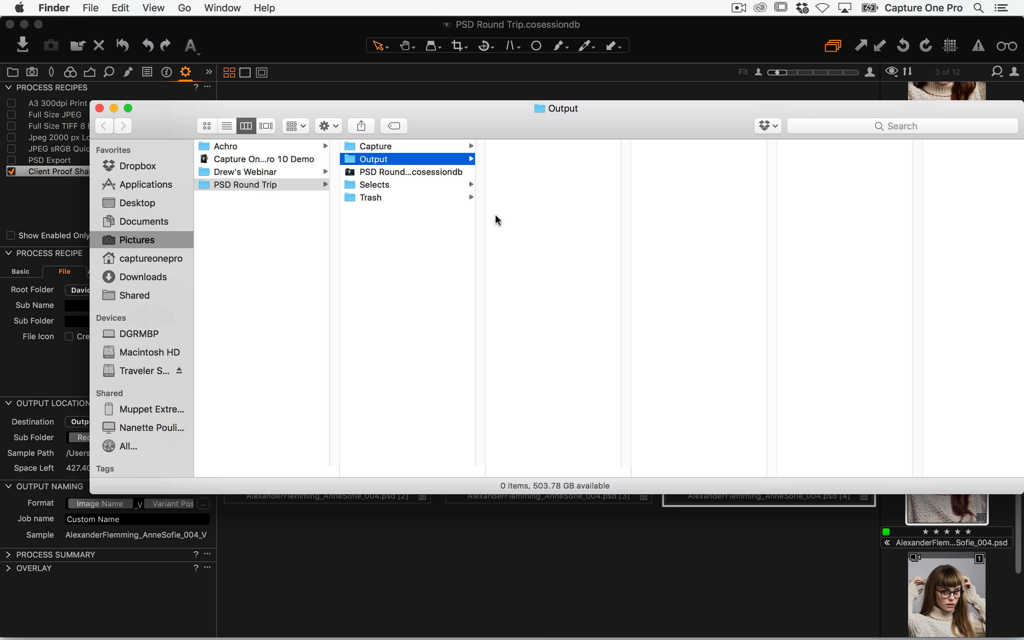
pyautogui.press('super+w')
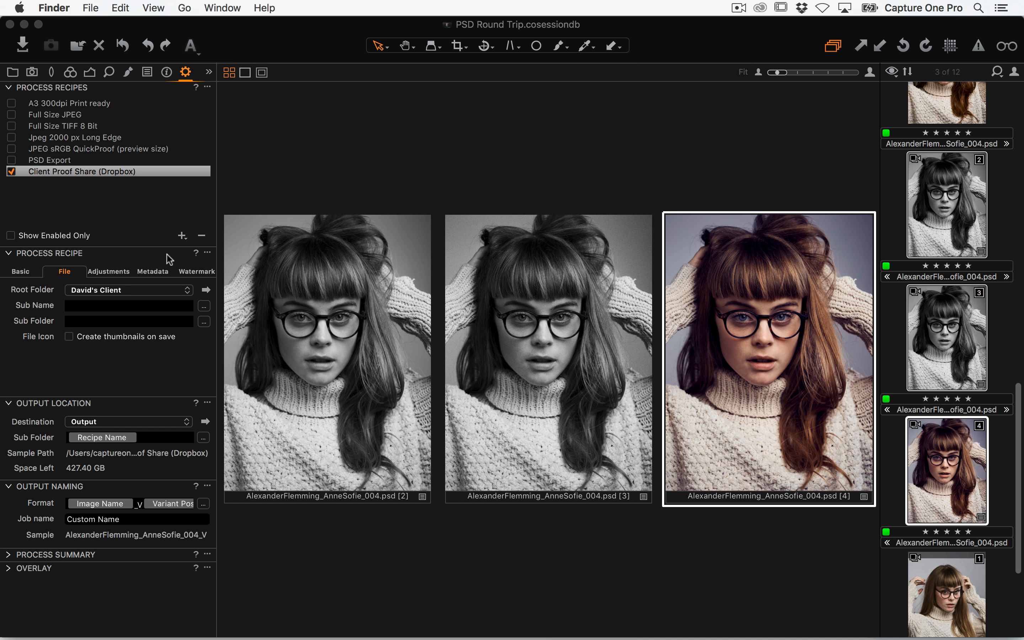
# Step: Set the watermark kind of the Client Proof Share (Dropbox) recipe to Text
pyautogui.click(196, 268)
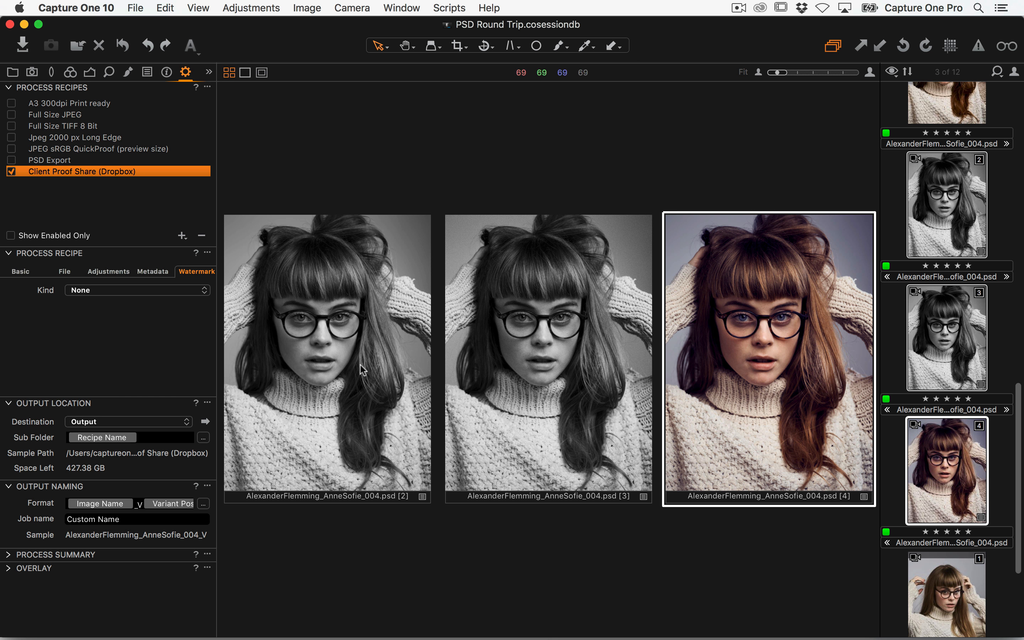
pyautogui.click(110, 291)
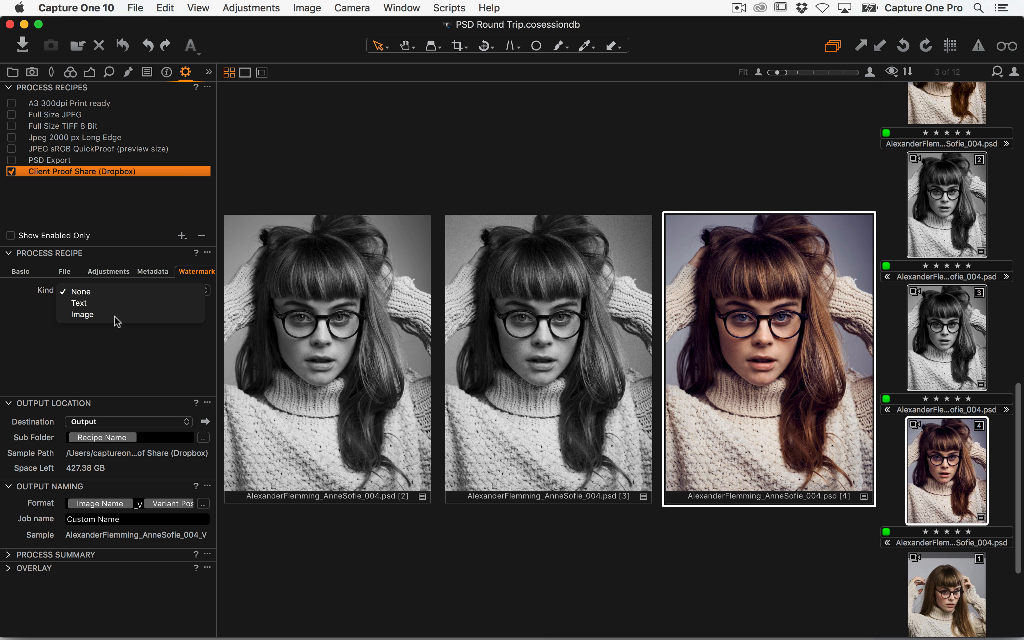
pyautogui.click(109, 314)
pyautogui.click(102, 292)
pyautogui.click(101, 280)
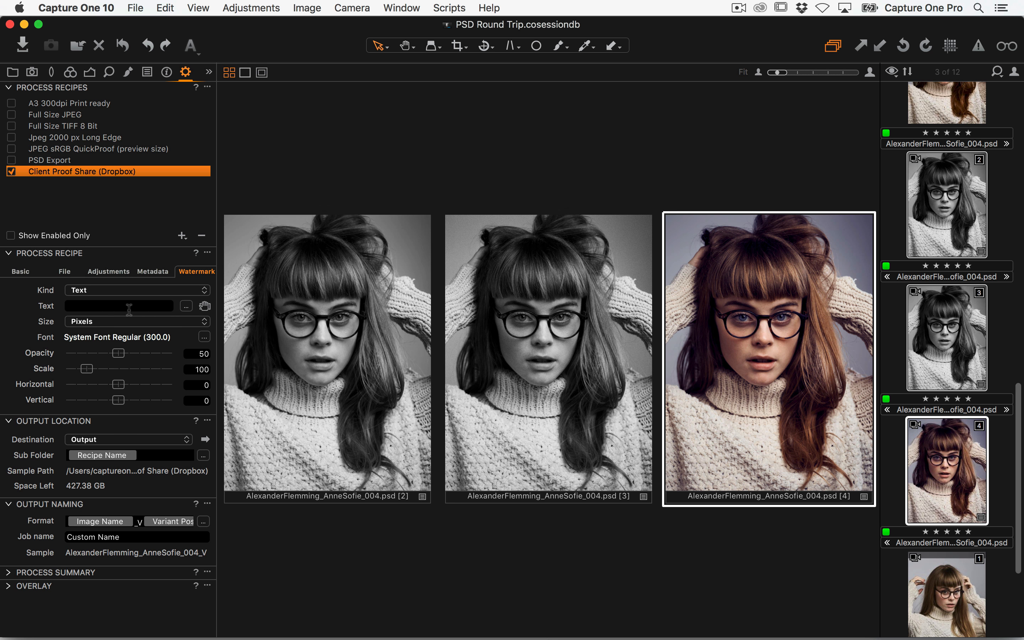
# Step: Use the Image Name token as the recipe's watermark text
pyautogui.click(84, 306)
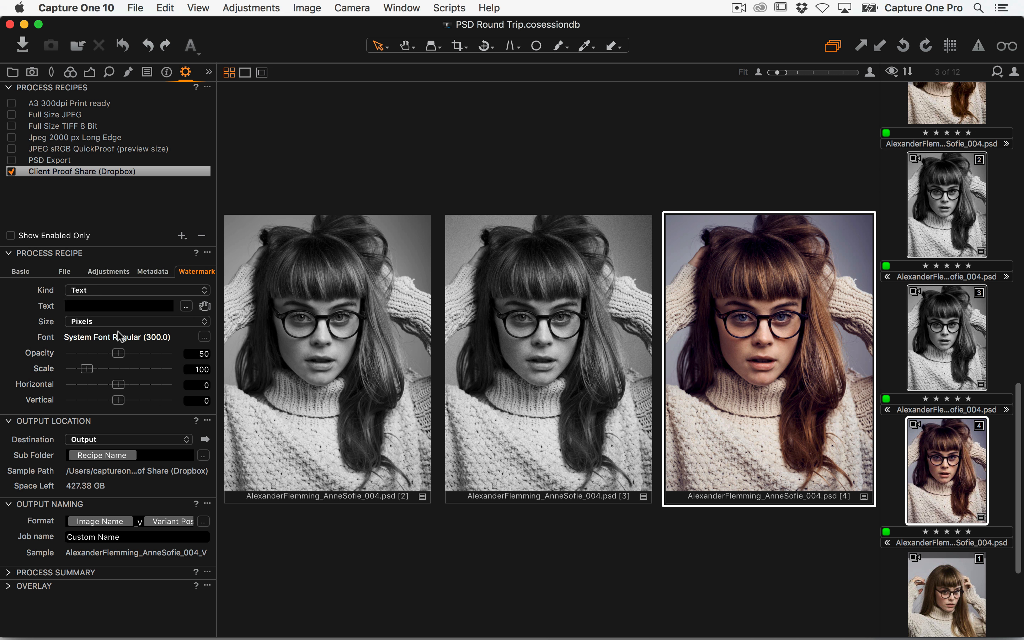
pyautogui.write('Image')
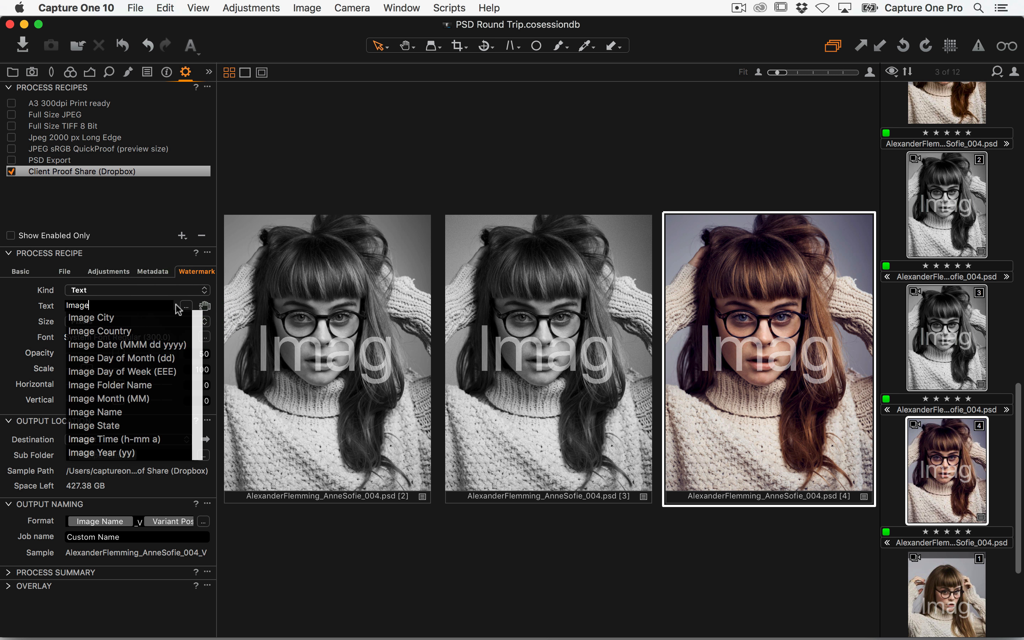
pyautogui.click(114, 408)
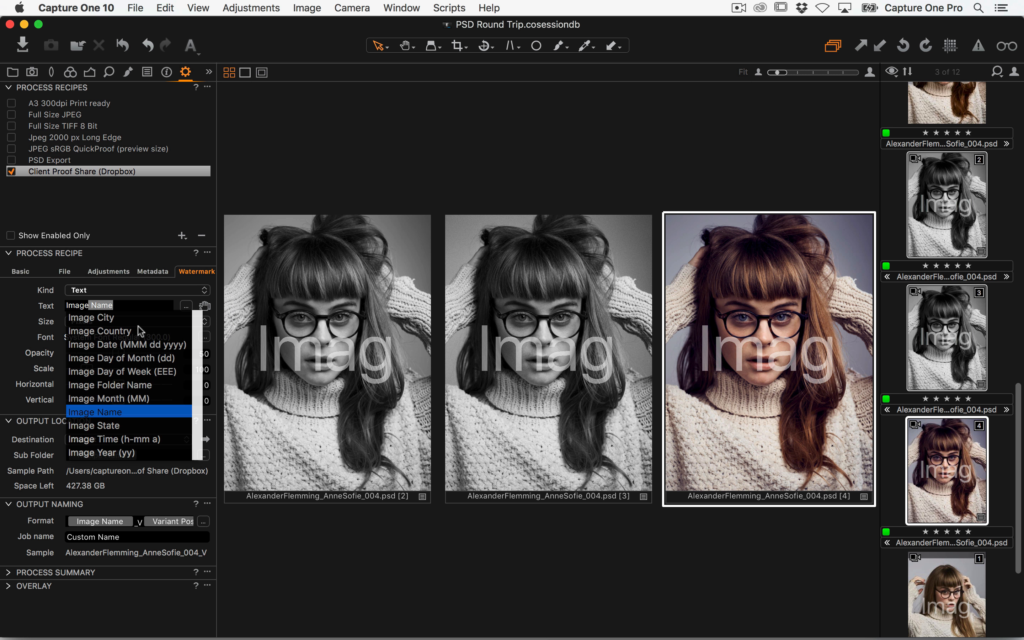
pyautogui.click(136, 306)
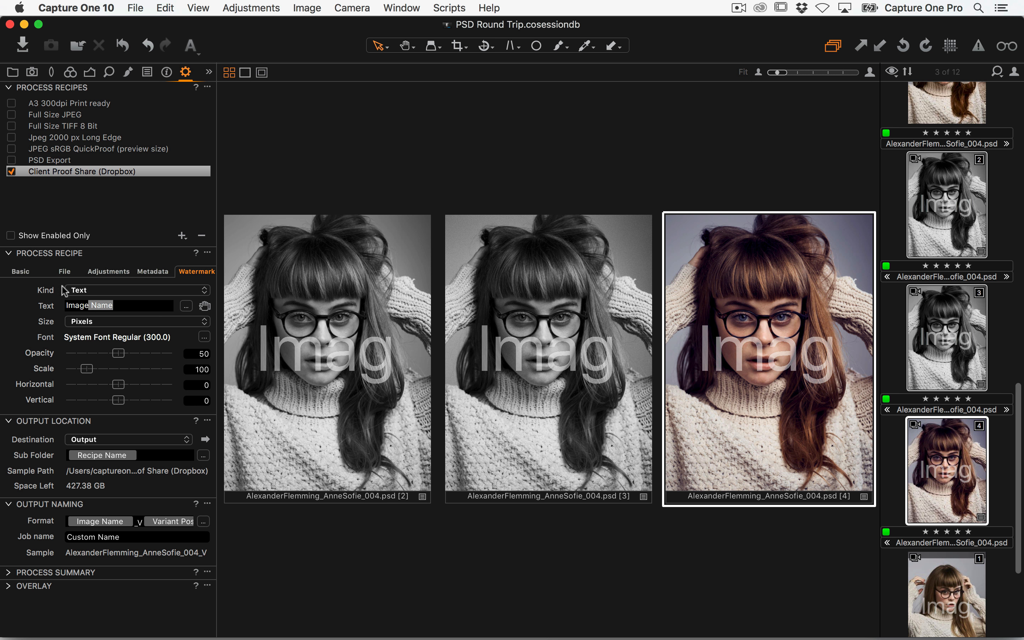
pyautogui.press('Return')
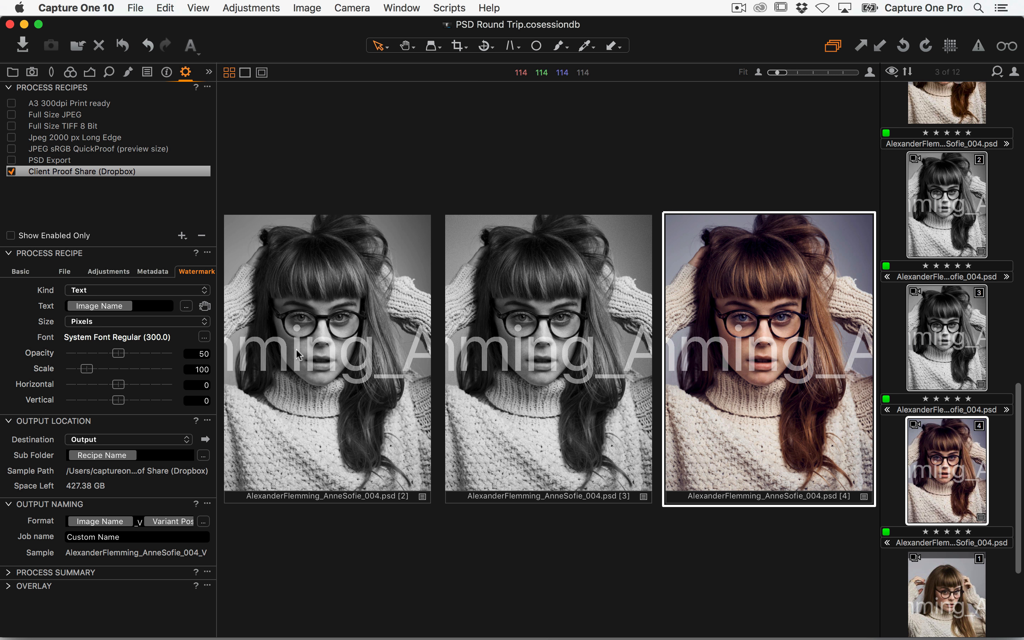
# Step: Set the watermark's font size to 48 and its opacity to 100
pyautogui.click(207, 337)
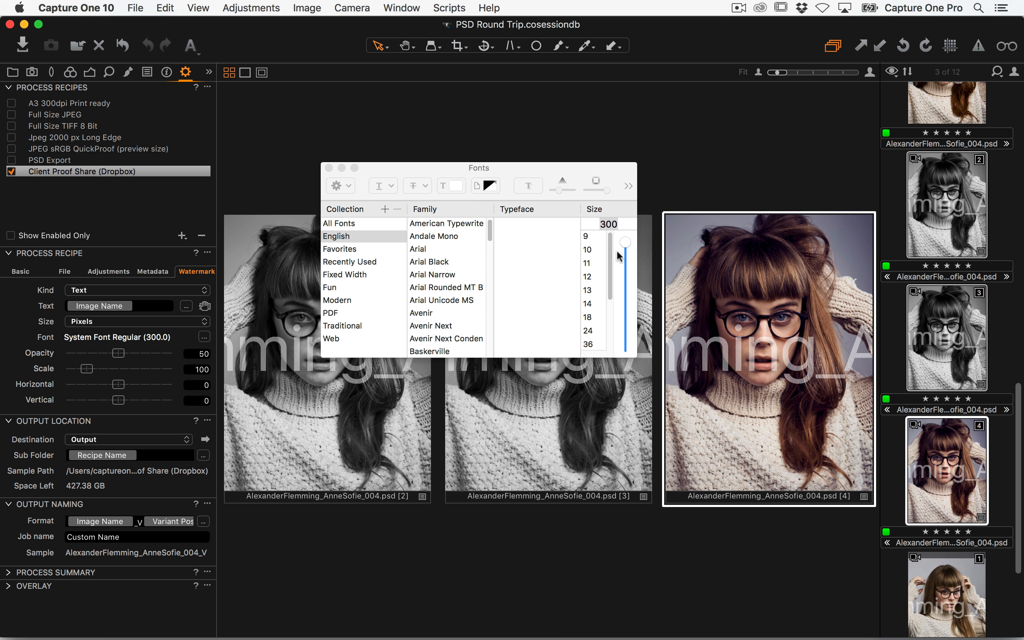
pyautogui.scroll(-3, 609, 275)
pyautogui.click(589, 312)
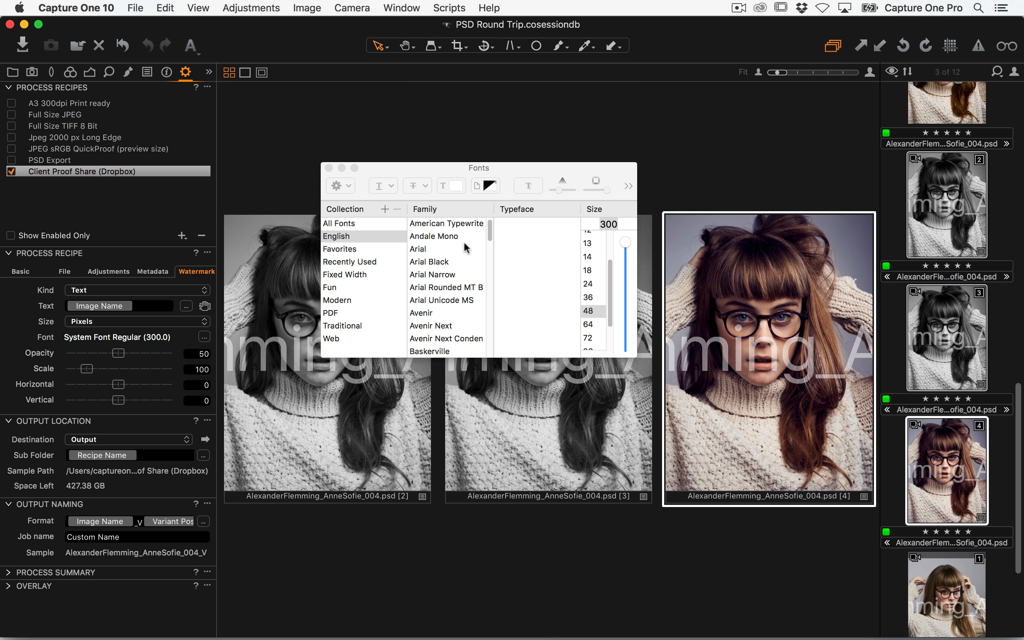
pyautogui.click(329, 169)
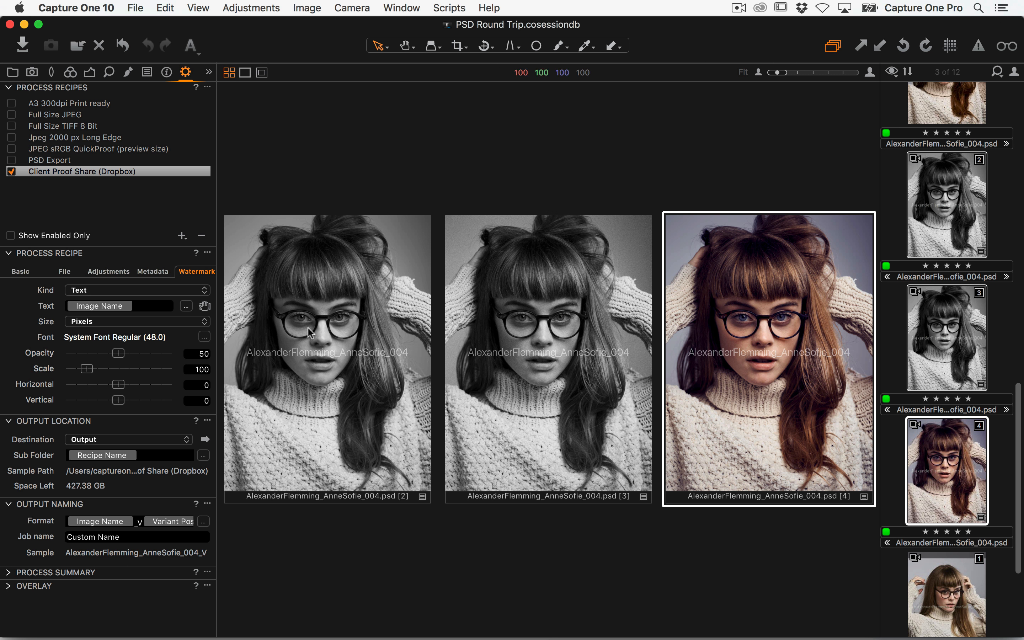
pyautogui.moveTo(120, 354); pyautogui.dragTo(217, 362)
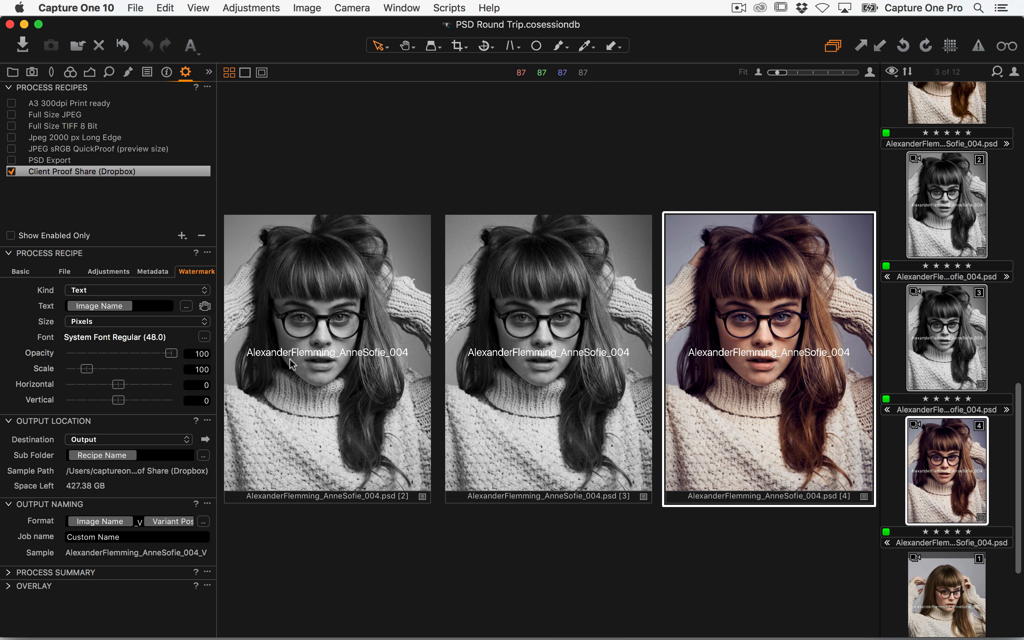
# Step: Append the Variant Position token after the Image Name token in the watermark text
pyautogui.click(338, 360)
pyautogui.click(152, 308)
pyautogui.write('varian')
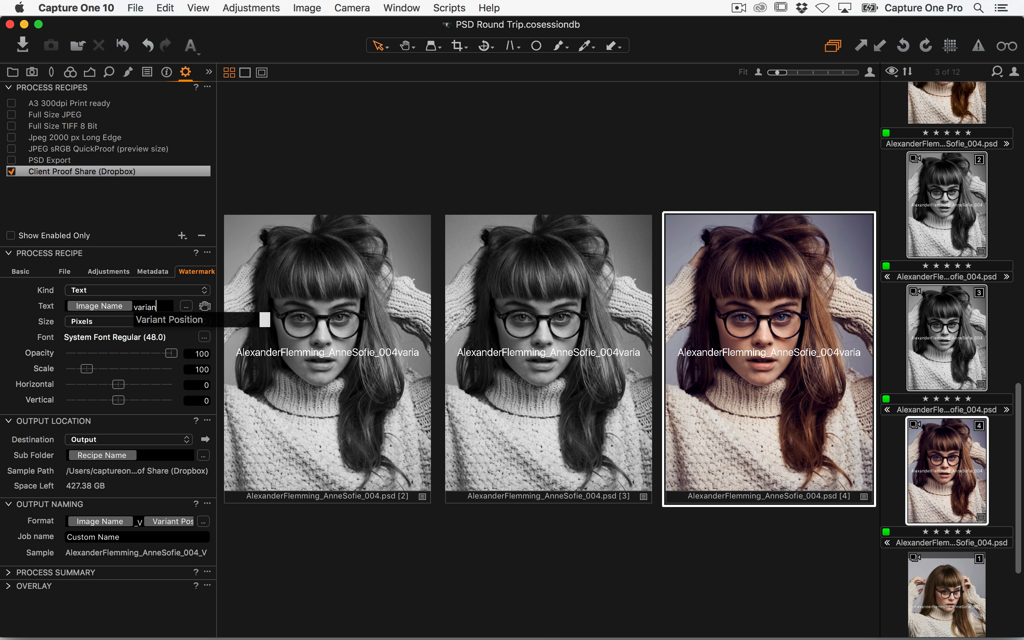
pyautogui.press('Down')
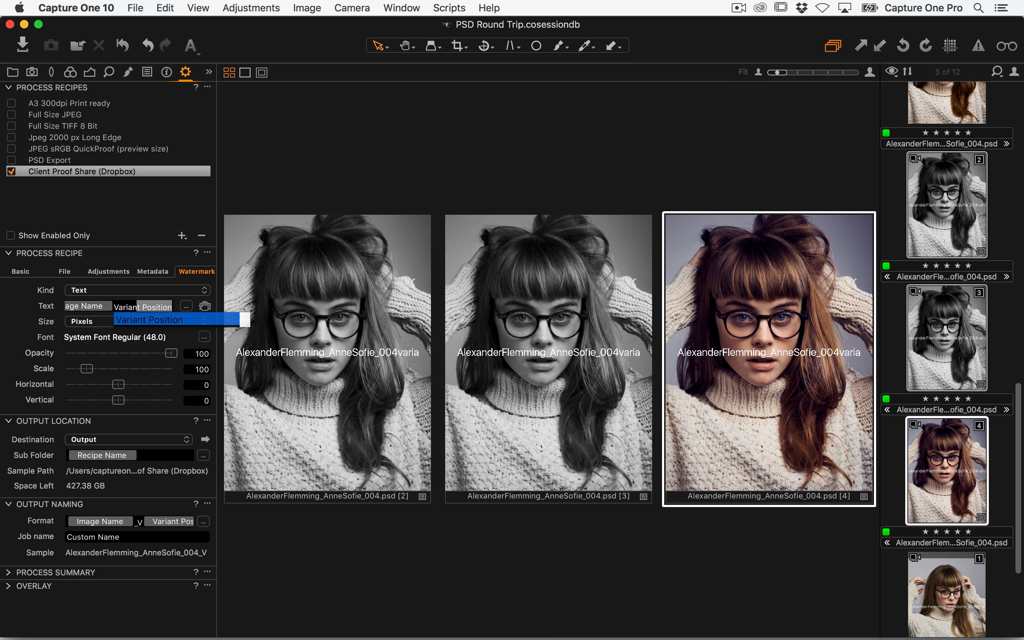
pyautogui.press('Return')
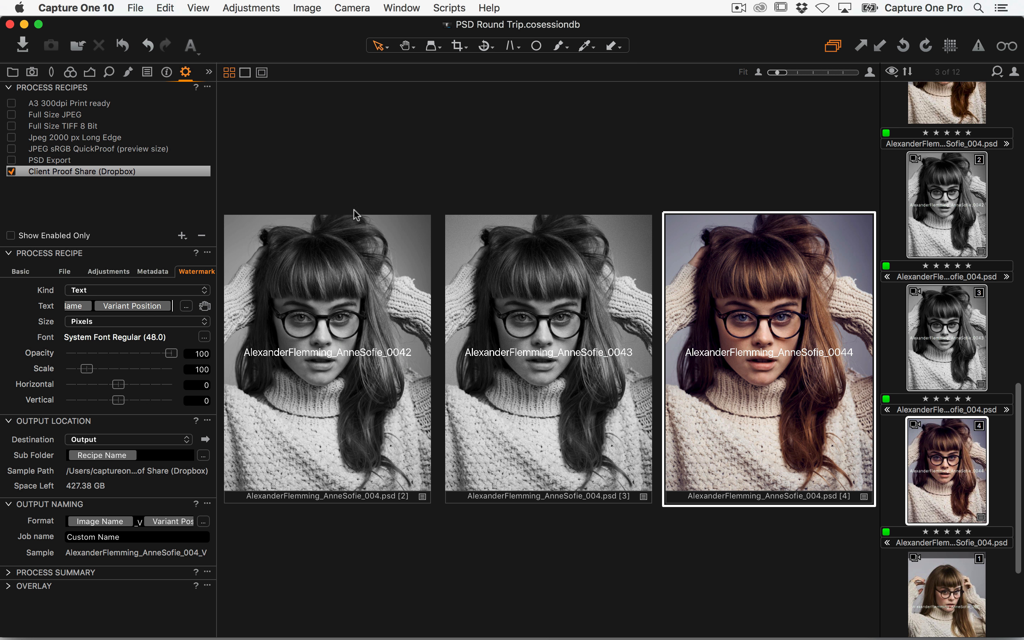
# Step: Insert "_Var" before the Variant Position token in the watermark text and set the watermark's vertical offset to 45
pyautogui.click(435, 369)
pyautogui.write('_Var')
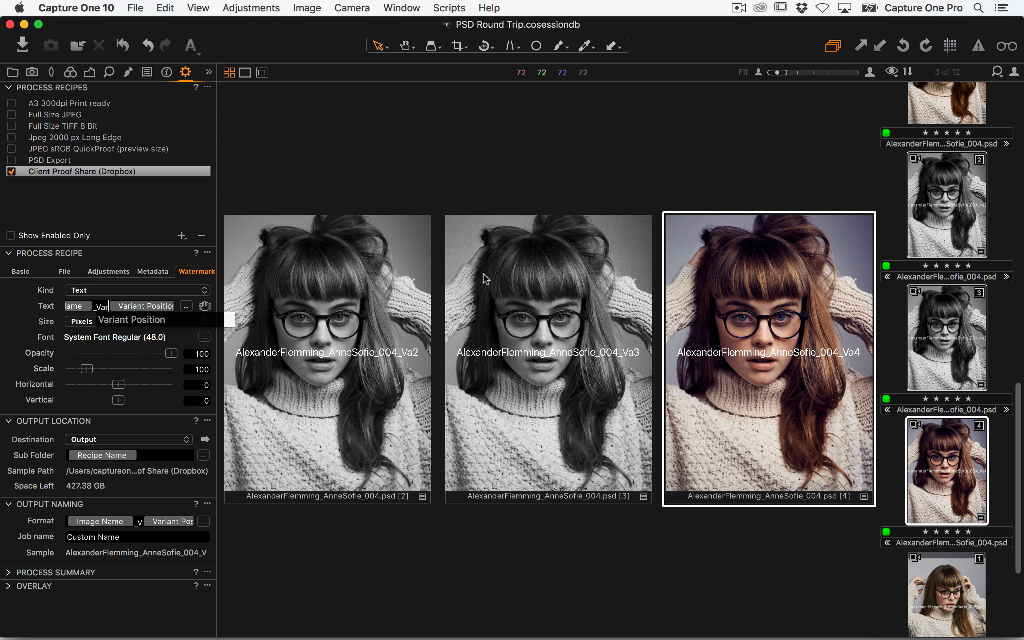
pyautogui.click(499, 298)
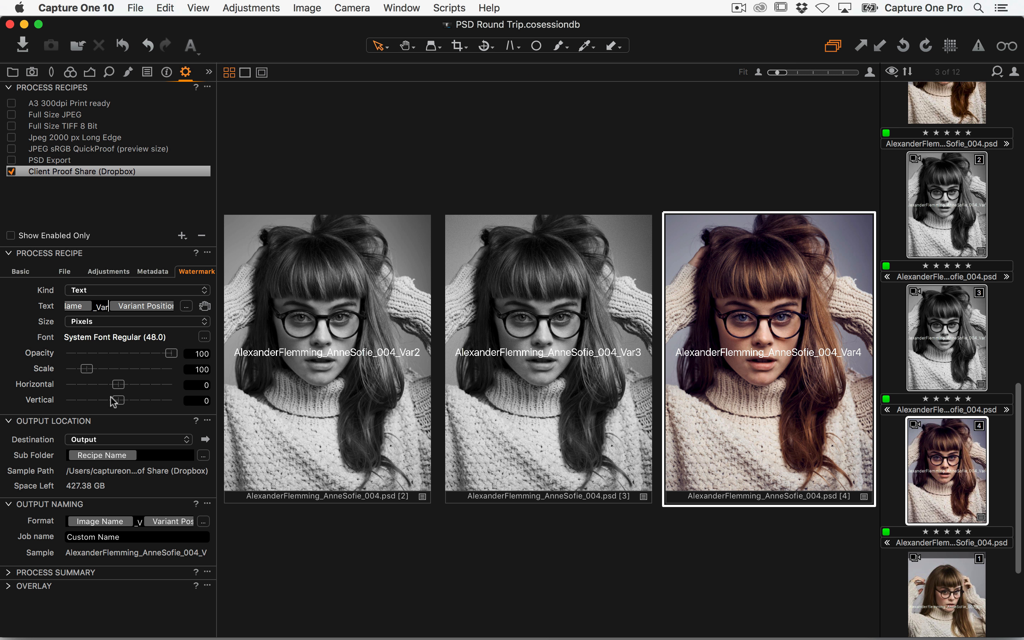
pyautogui.moveTo(117, 400); pyautogui.dragTo(166, 401)
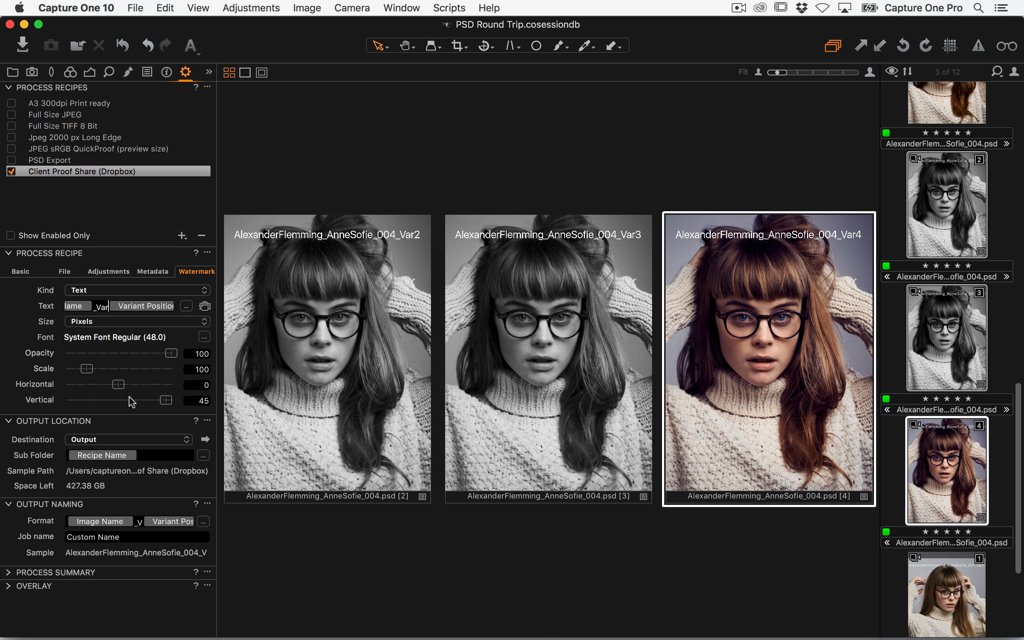
# Step: Check the recipe's basic settings and output naming format, and process the selected variants with the Client Proof Share (Dropbox) recipe
pyautogui.click(64, 272)
pyautogui.click(31, 273)
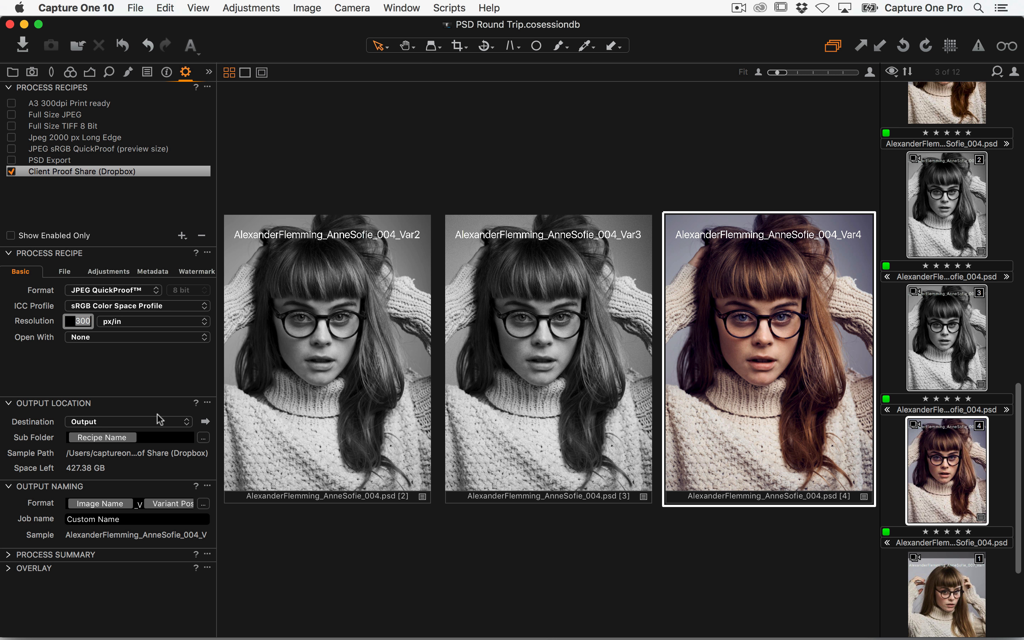
pyautogui.click(120, 502)
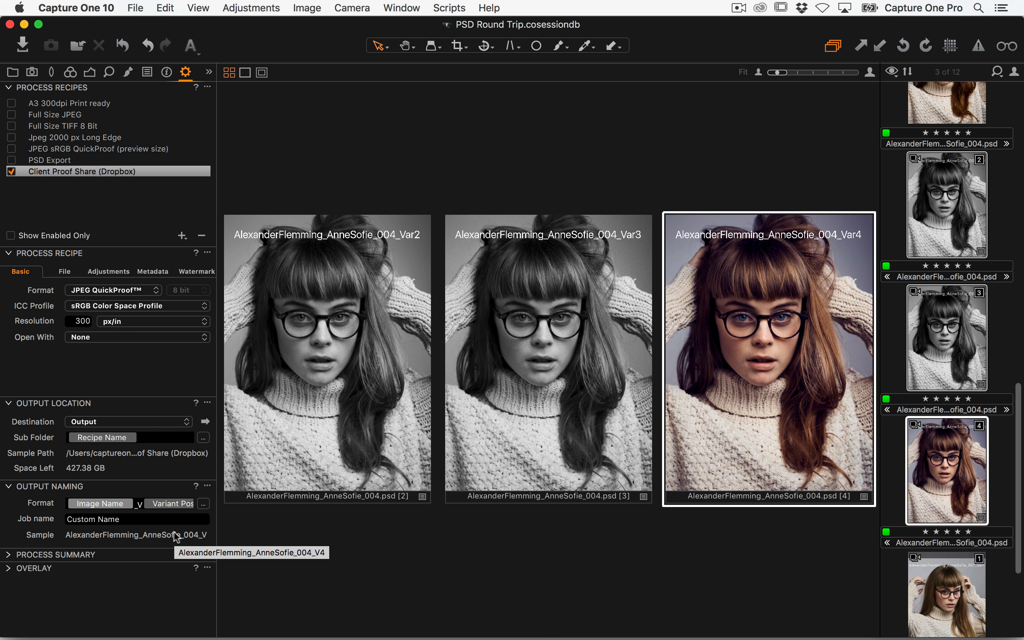
pyautogui.click(138, 503)
pyautogui.press('Right')
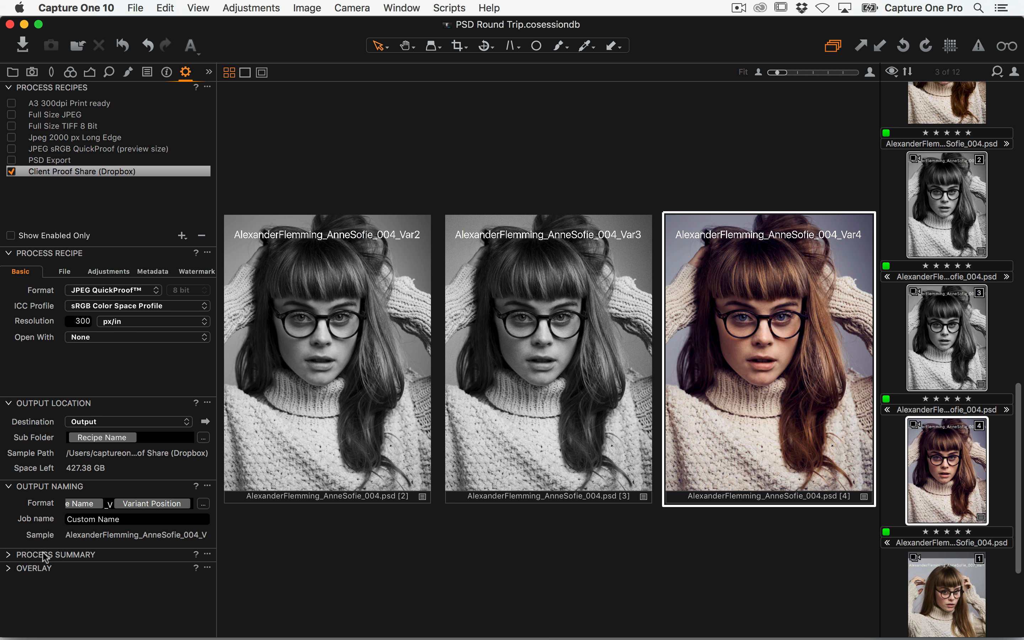
pyautogui.click(11, 555)
pyautogui.click(185, 610)
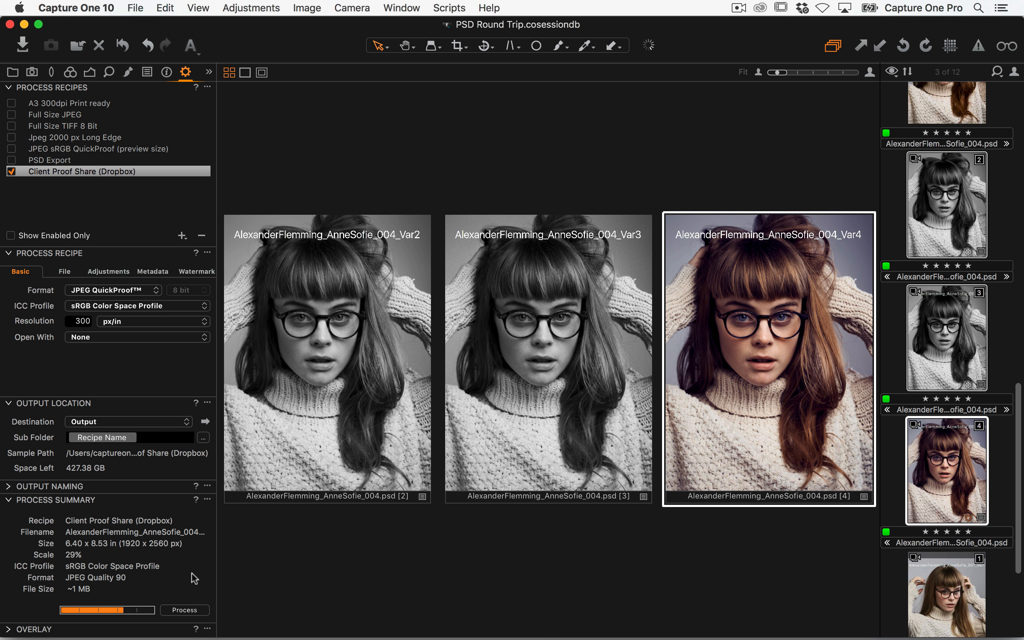
# Step: Show the recipe's root folder in Finder and open all the exported JPEG proofs in Preview to view them
pyautogui.click(67, 271)
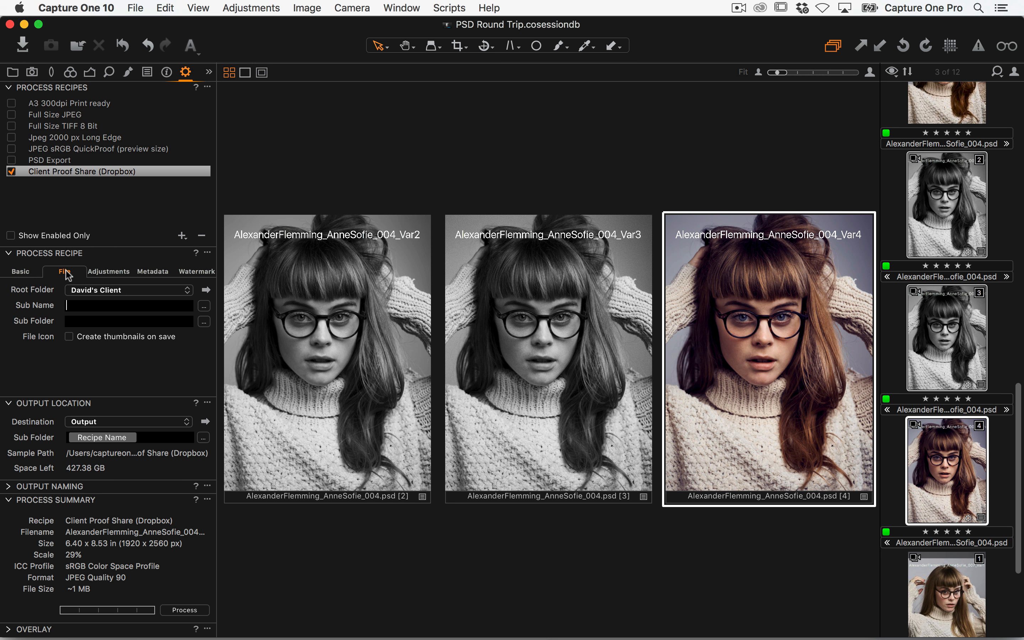
pyautogui.click(206, 291)
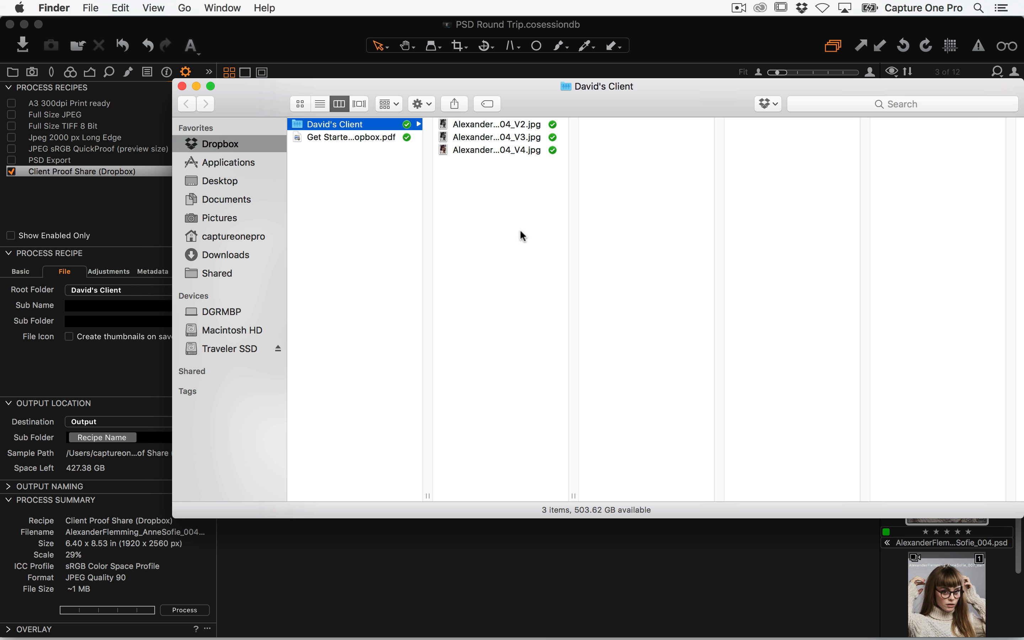
pyautogui.click(510, 205)
pyautogui.press('super+a')
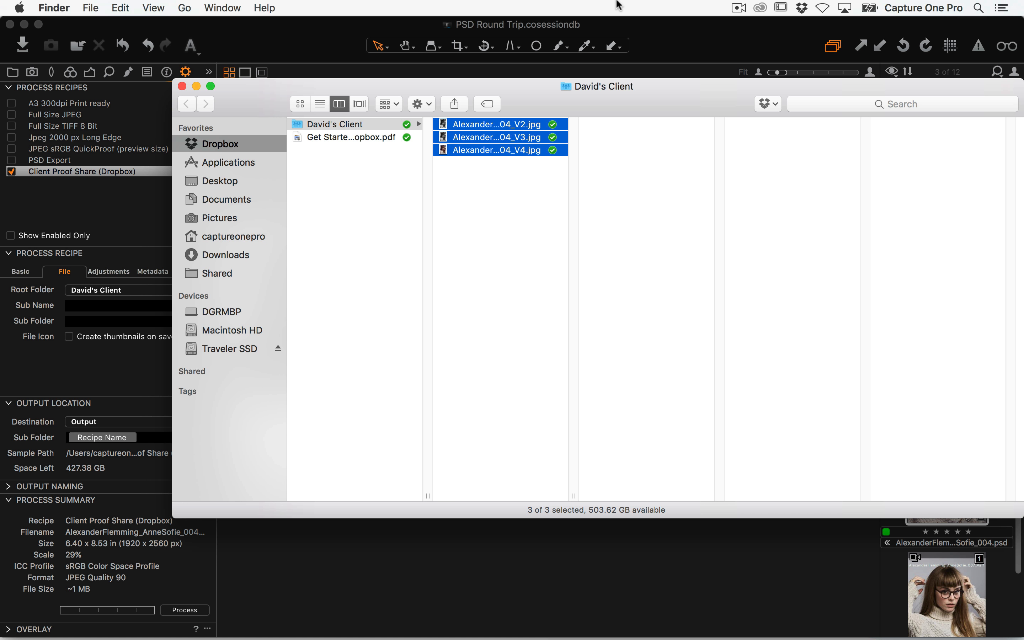
pyautogui.press('super+o')
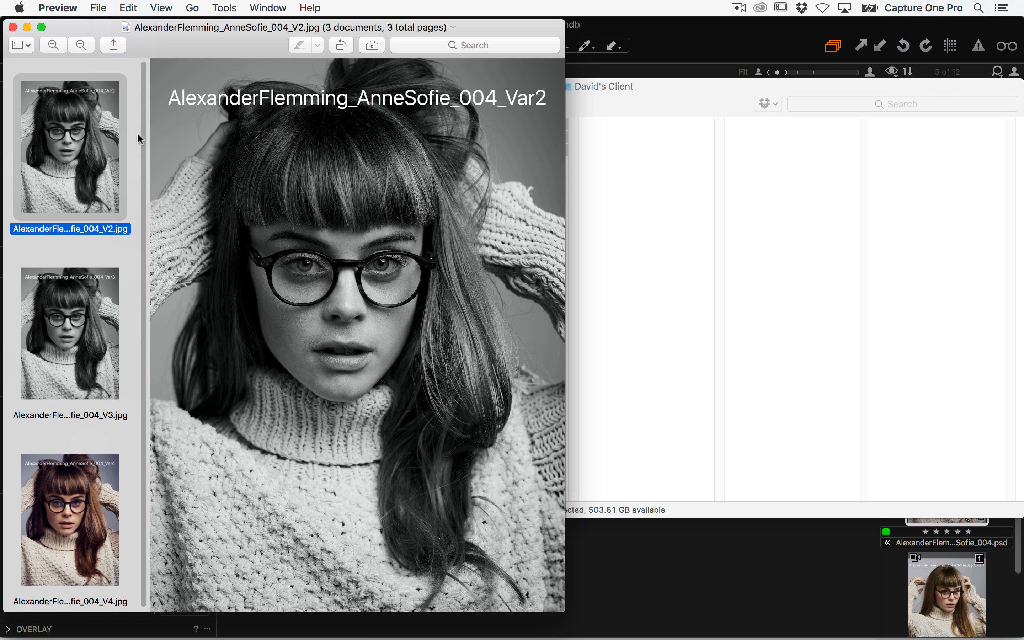
pyautogui.click(80, 316)
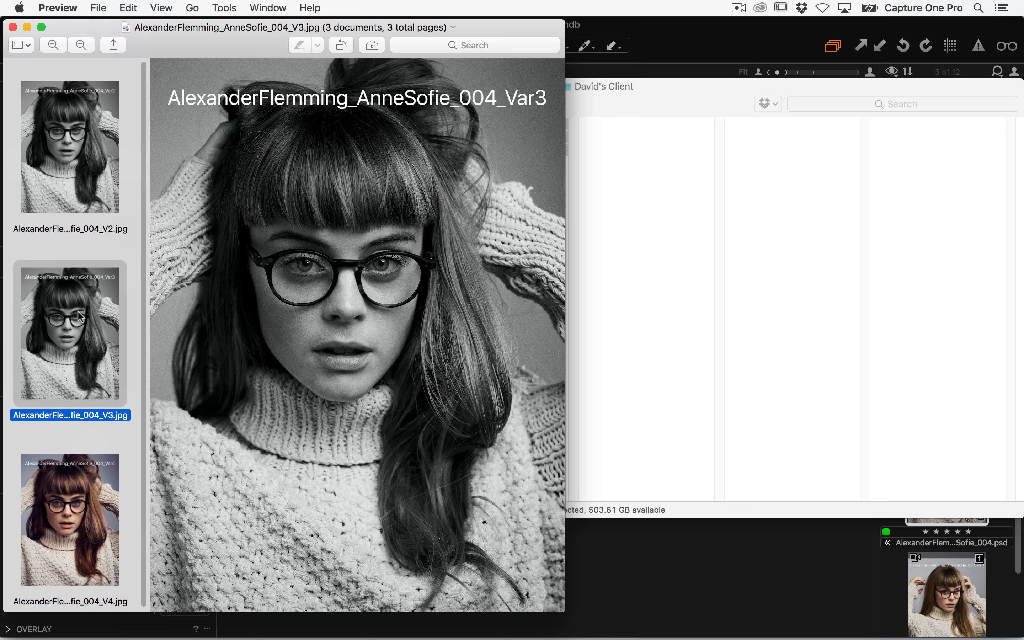
pyautogui.click(68, 487)
# Step: Mark up the V2 proof with a freehand yellow check mark and circles around the raised sleeve's edge, the chin and the lower hair
pyautogui.click(83, 171)
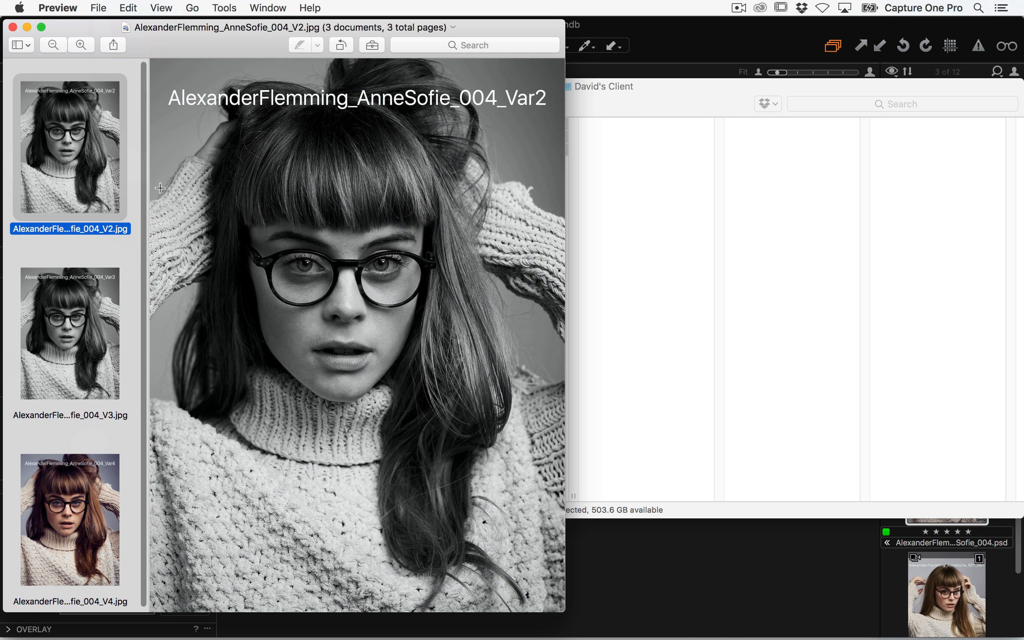
pyautogui.click(371, 47)
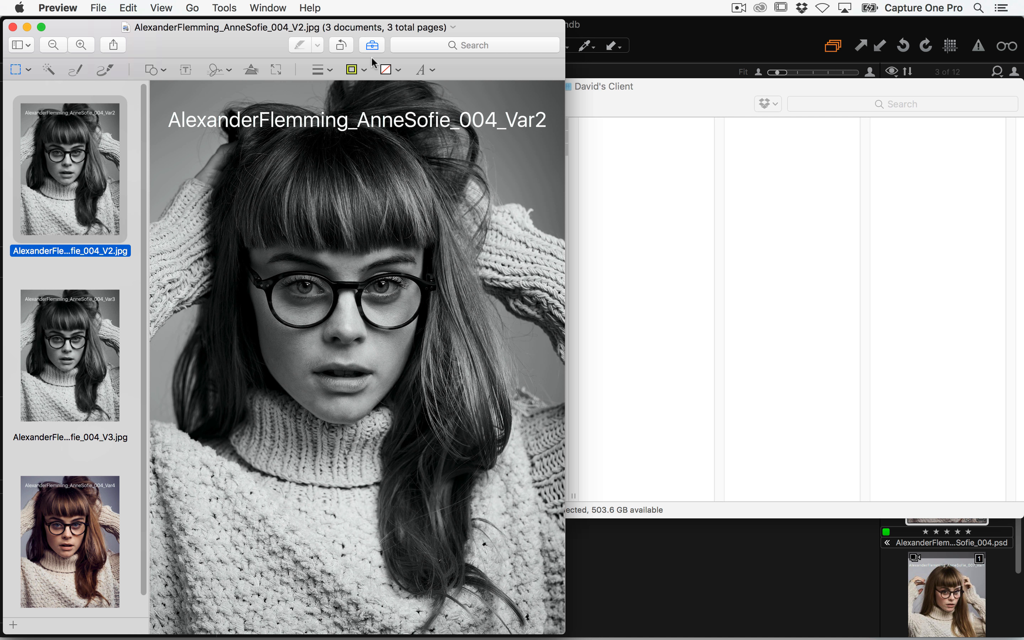
pyautogui.click(393, 67)
pyautogui.click(105, 72)
pyautogui.moveTo(160, 161)
pyautogui.mouseDown()
pyautogui.moveTo(197, 166)
pyautogui.moveTo(220, 147)
pyautogui.mouseUp()
pyautogui.moveTo(536, 196)
pyautogui.mouseDown()
pyautogui.moveTo(512, 219)
pyautogui.moveTo(546, 222)
pyautogui.moveTo(527, 196)
pyautogui.mouseUp()
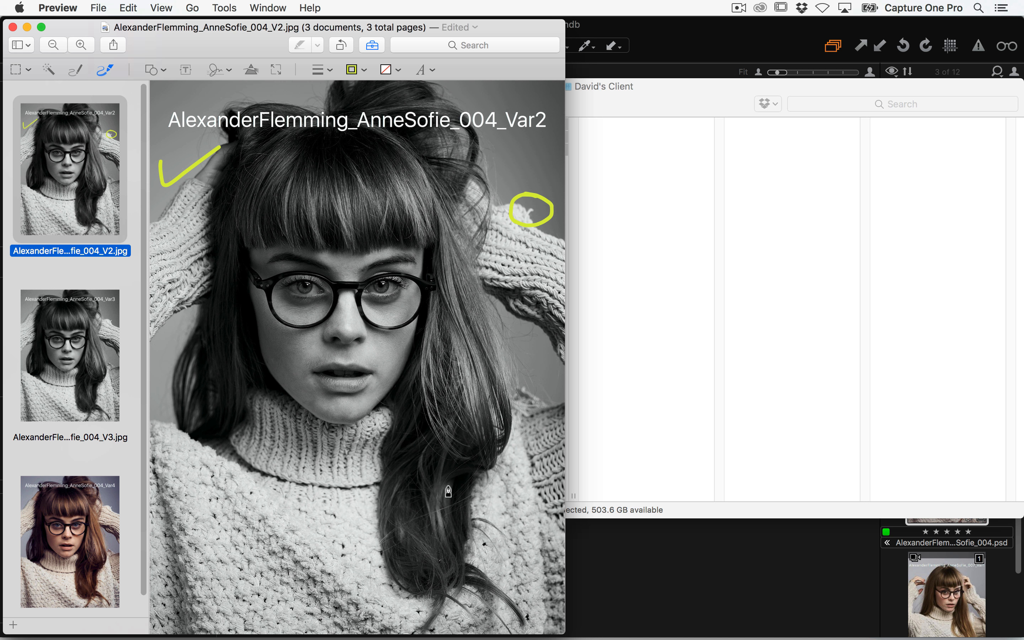
pyautogui.moveTo(440, 485)
pyautogui.mouseDown()
pyautogui.moveTo(395, 495)
pyautogui.moveTo(344, 546)
pyautogui.moveTo(433, 557)
pyautogui.moveTo(519, 511)
pyautogui.moveTo(472, 480)
pyautogui.moveTo(427, 483)
pyautogui.moveTo(406, 497)
pyautogui.mouseUp()
pyautogui.moveTo(311, 393)
pyautogui.mouseDown()
pyautogui.moveTo(299, 427)
pyautogui.moveTo(337, 397)
pyautogui.moveTo(311, 392)
pyautogui.mouseUp()
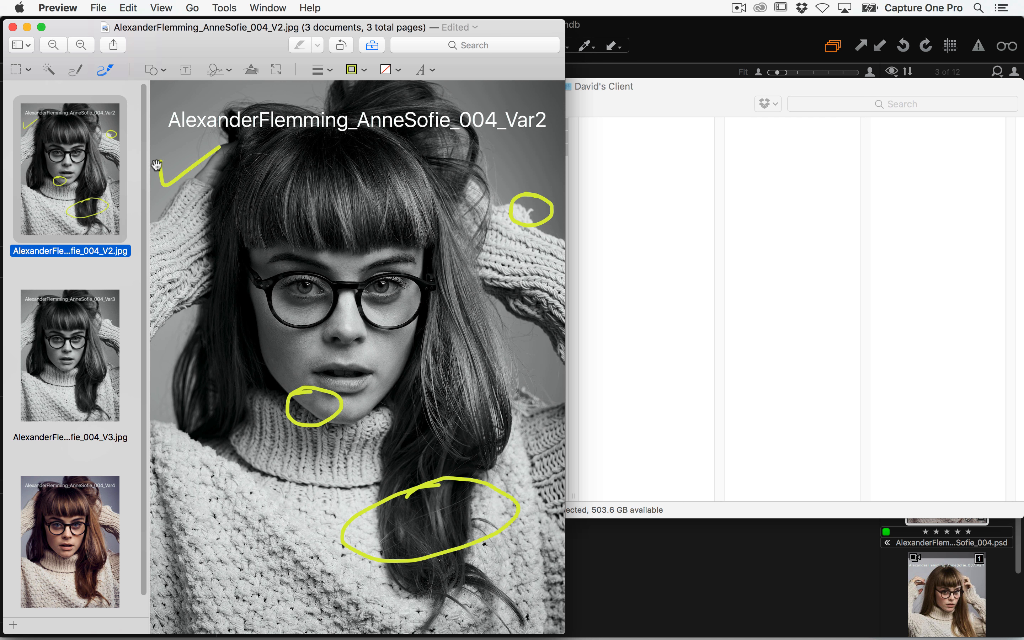
# Step: Draw a freehand yellow check mark near the V4 proof's upper corner and close the Preview window with the marked-up proofs
pyautogui.click(84, 378)
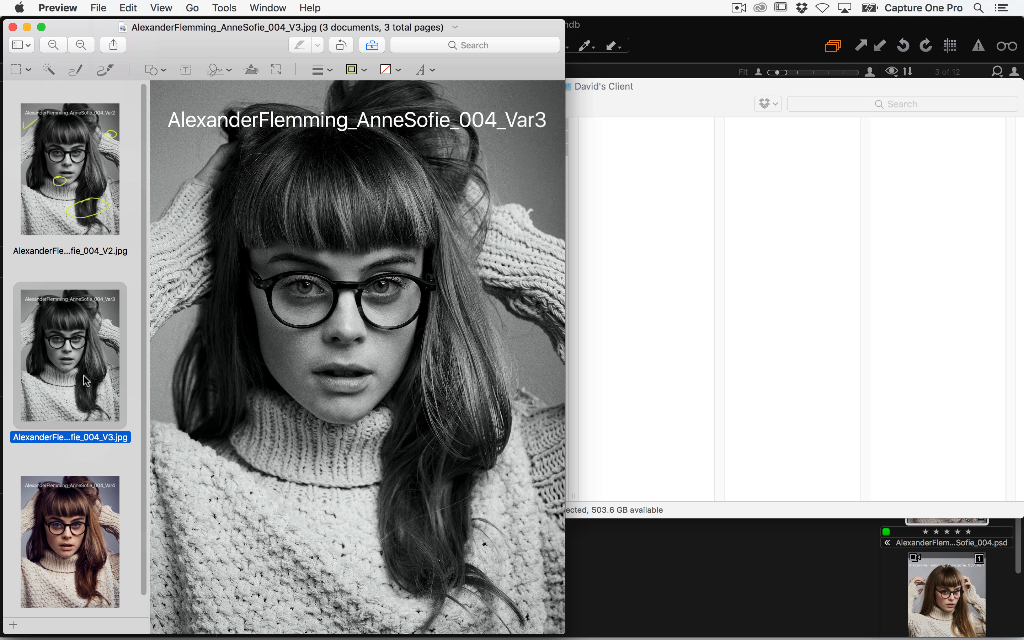
pyautogui.click(66, 537)
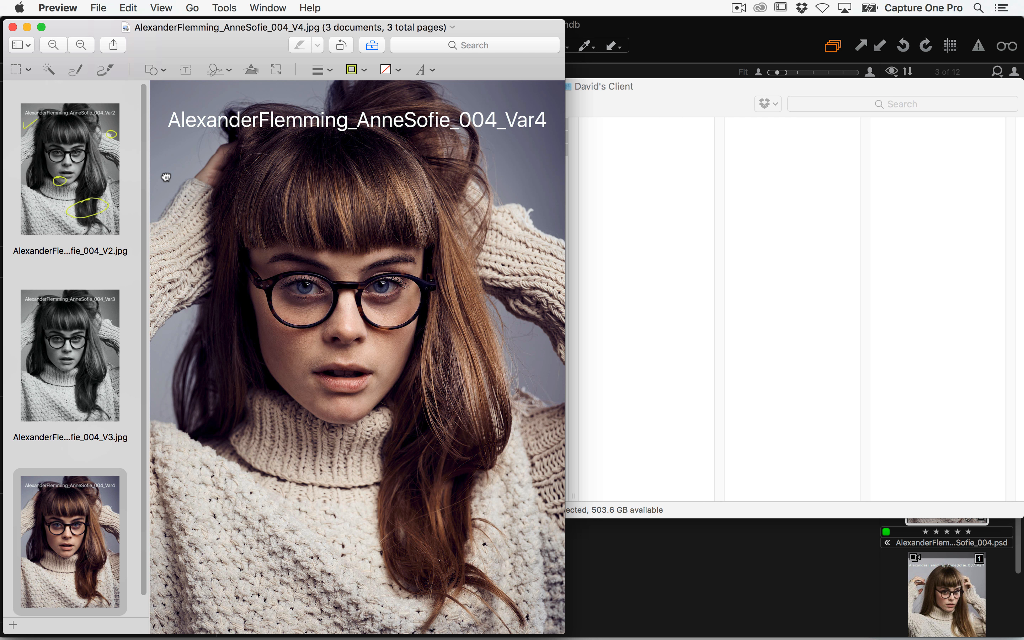
pyautogui.moveTo(165, 166)
pyautogui.mouseDown()
pyautogui.moveTo(172, 193)
pyautogui.moveTo(269, 153)
pyautogui.mouseUp()
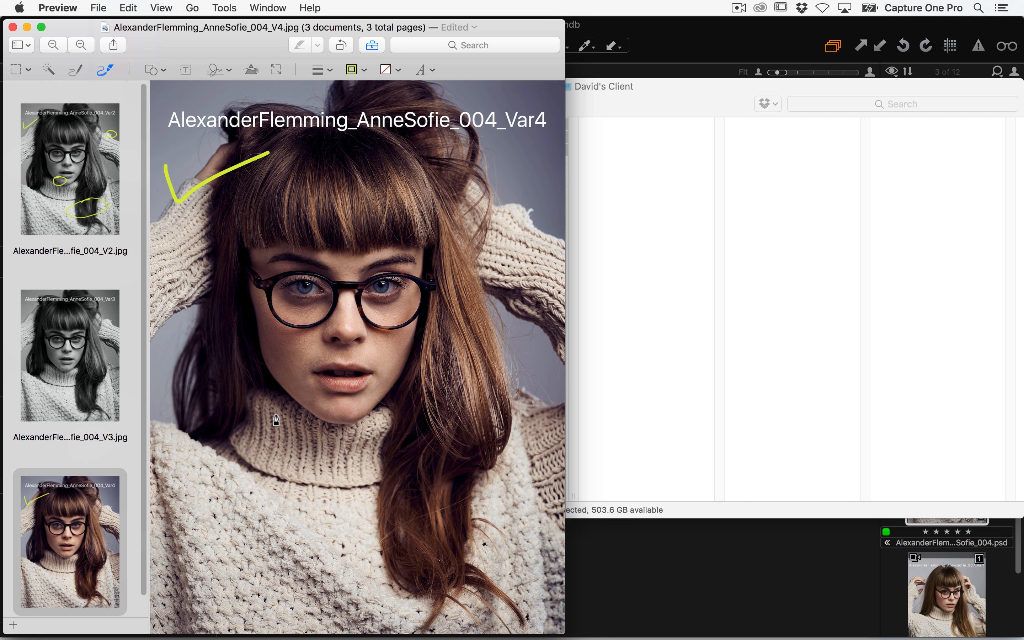
pyautogui.click(90, 173)
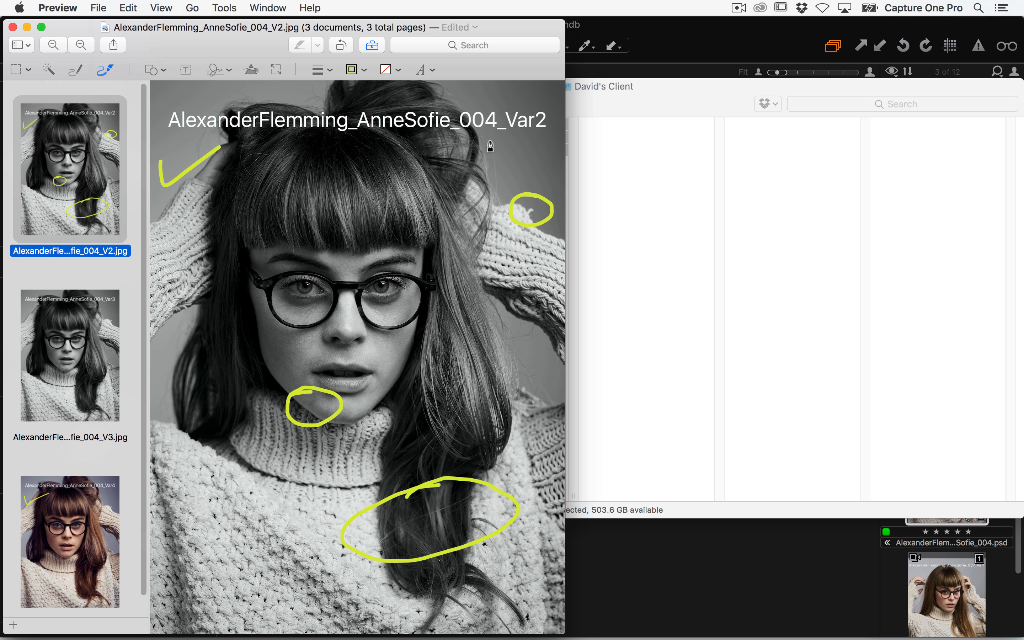
pyautogui.press('super+w')
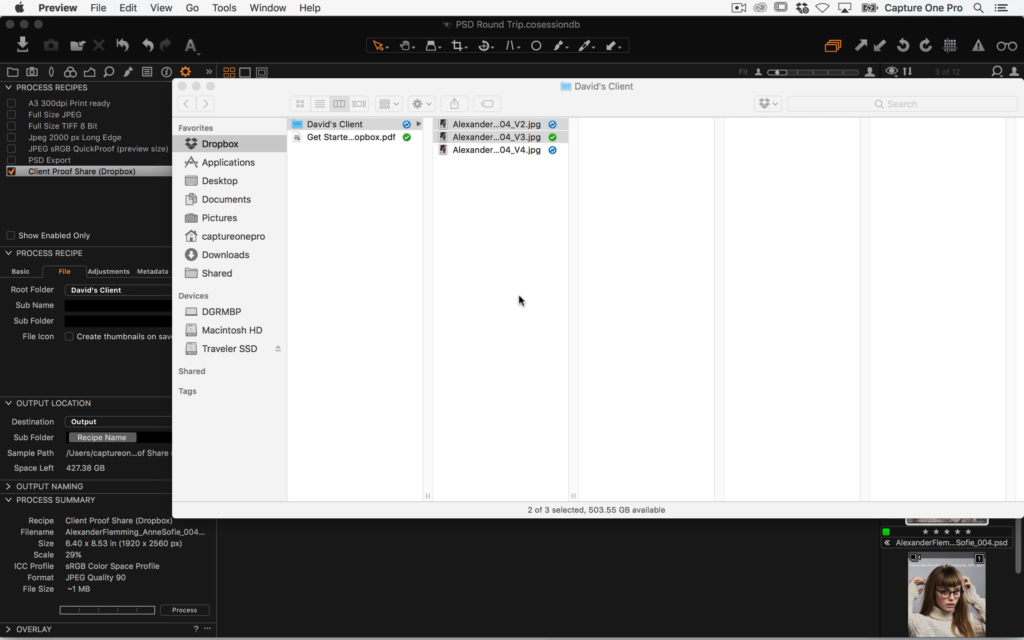
# Step: Switch to Capture One and select the first variant of the 004 PSD
pyautogui.click(763, 571)
pyautogui.scroll(3, 1005, 252)
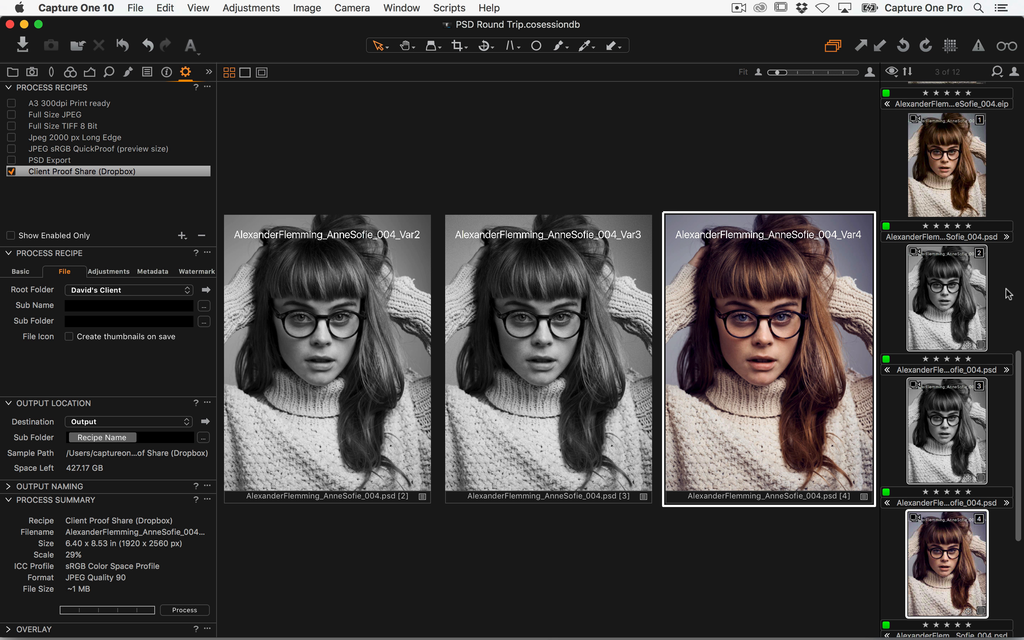
pyautogui.scroll(2, 1006, 273)
pyautogui.click(958, 282)
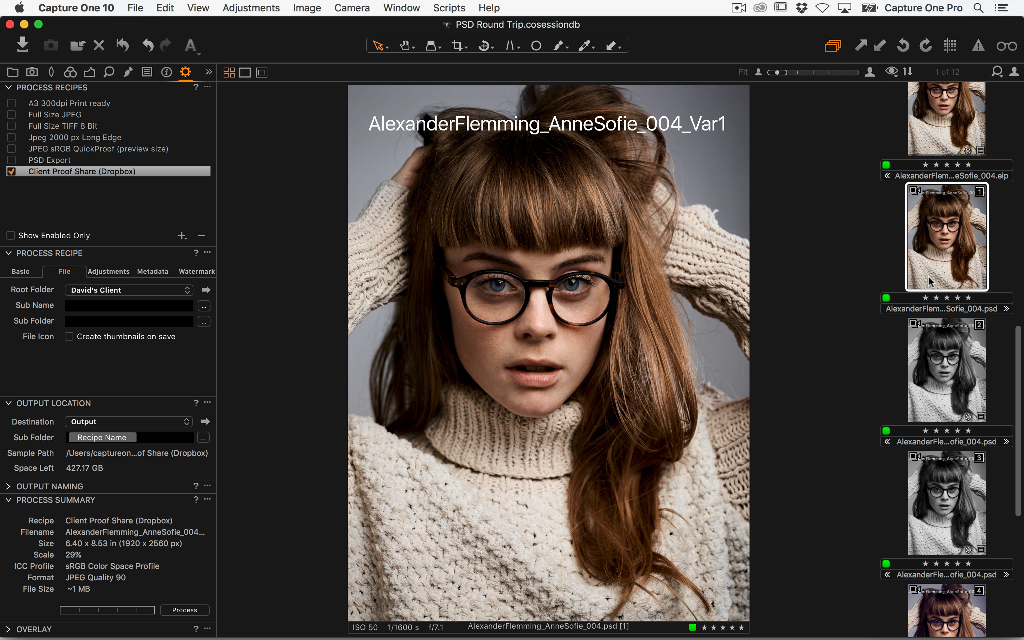
# Step: Switch to Finder, reopen the JPEG proofs in Preview and review the client markups on V2 and V4
pyautogui.press('super+Tab')
pyautogui.moveTo(516, 184); pyautogui.dragTo(518, 124)
pyautogui.press('super+o')
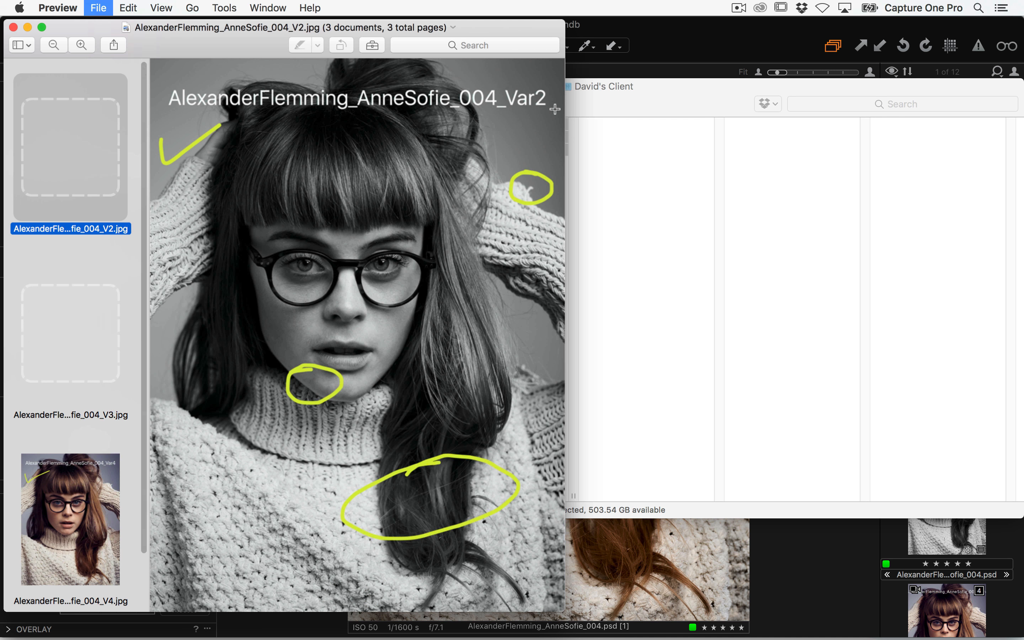
pyautogui.press('super+o')
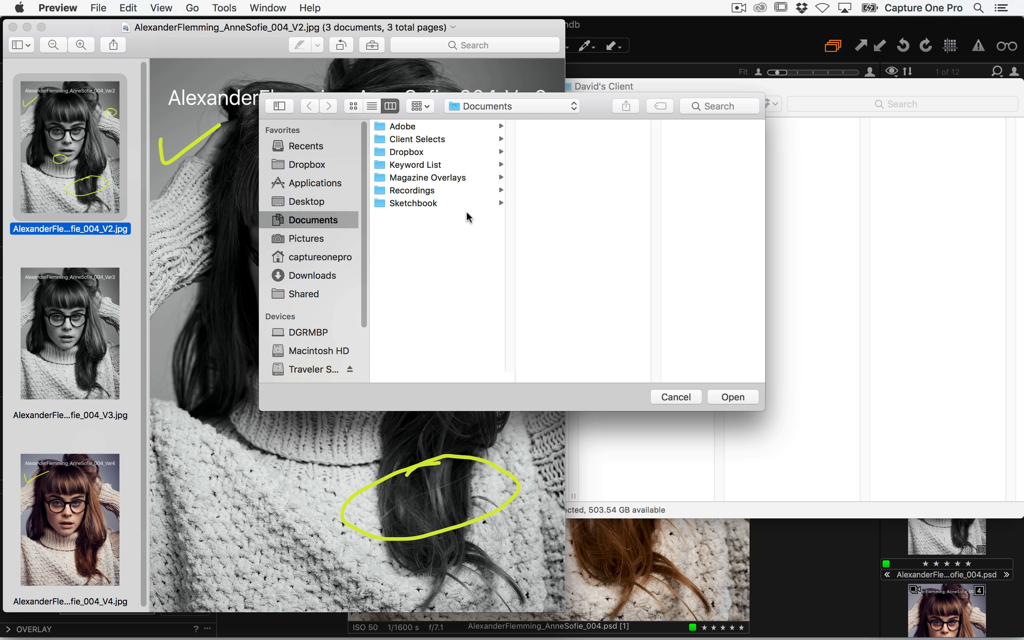
pyautogui.click(681, 393)
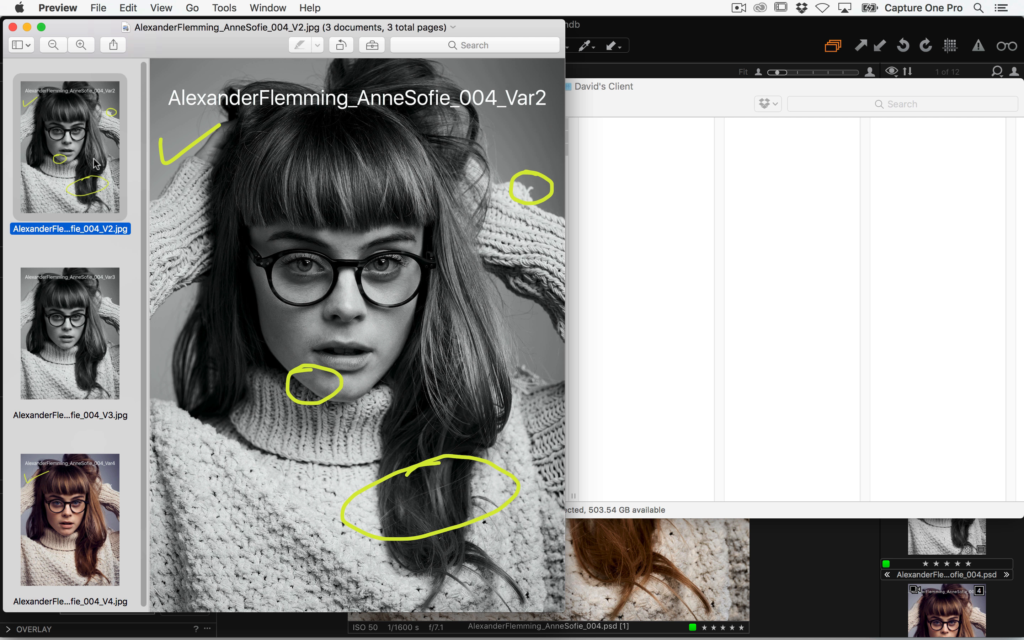
pyautogui.click(56, 493)
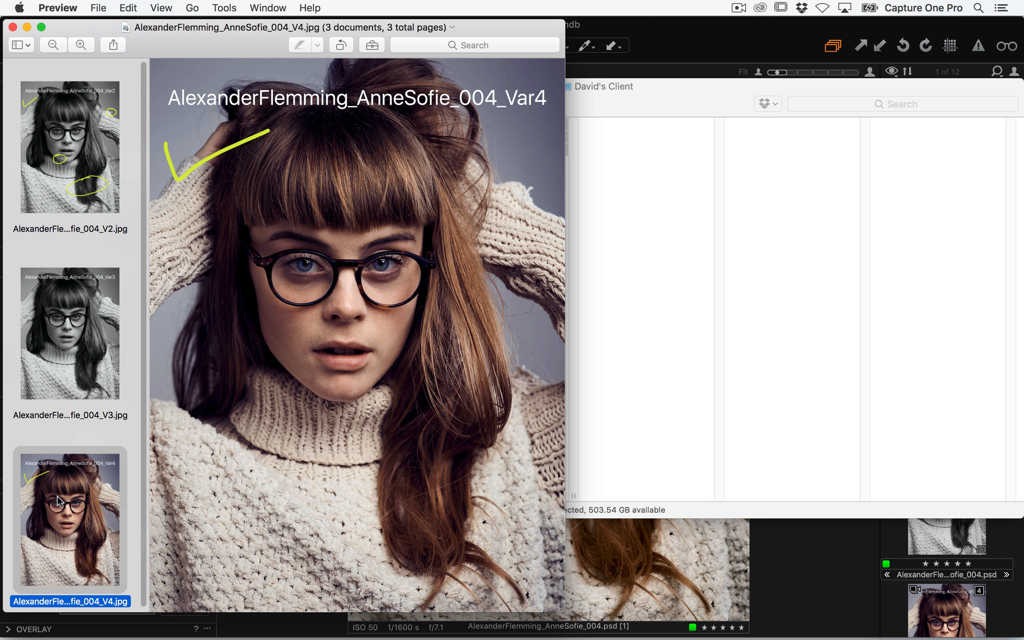
pyautogui.click(84, 186)
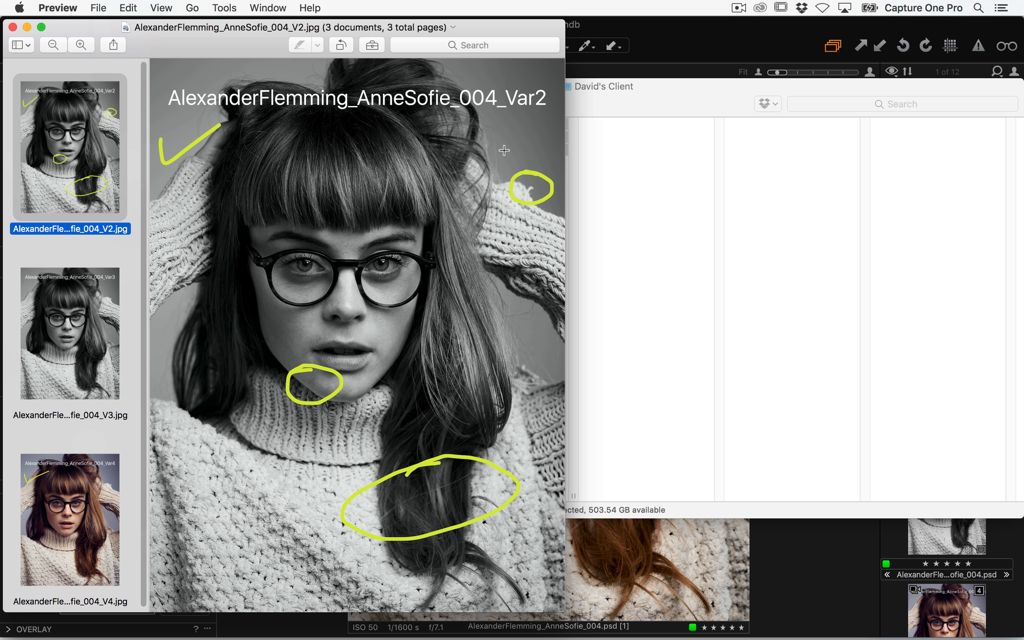
# Step: Switch to Finder, widen the file column of the Dropbox client folder and select the marked-up V2 JPEG
pyautogui.click(623, 102)
pyautogui.click(544, 473)
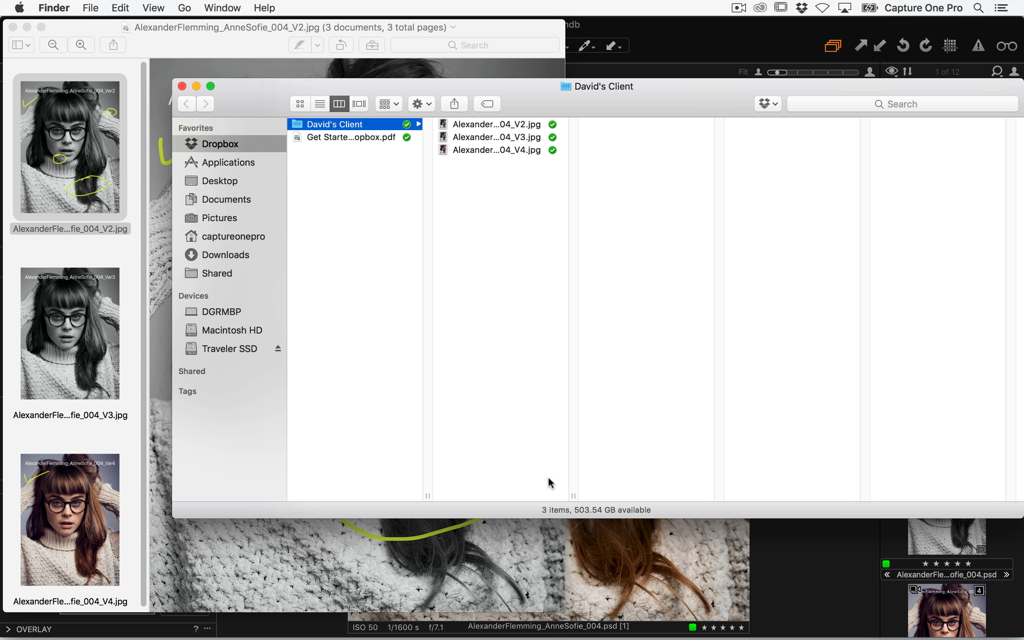
pyautogui.moveTo(573, 496); pyautogui.dragTo(724, 495)
pyautogui.click(606, 124)
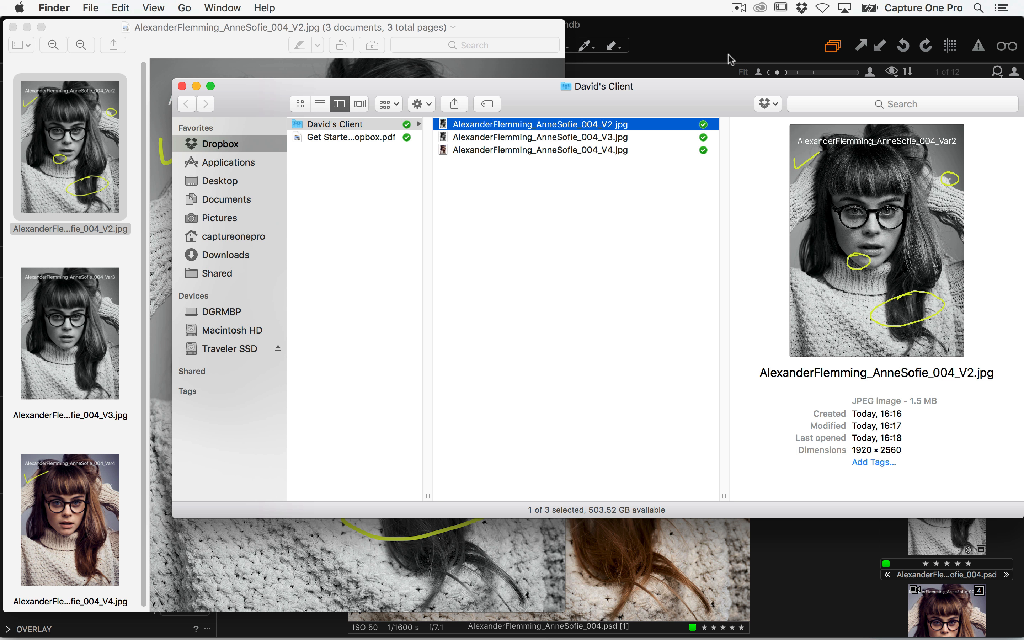
# Step: Switch to Capture One and enable only the Full Size TIFF 8 Bit process recipe in place of Client Proof Share (Dropbox)
pyautogui.click(700, 50)
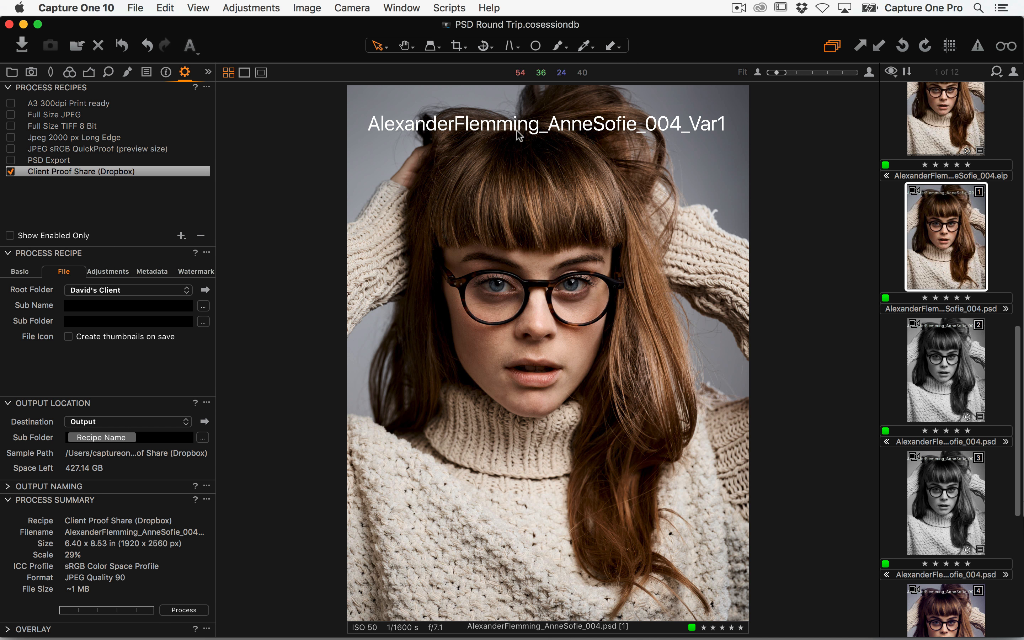
pyautogui.click(78, 126)
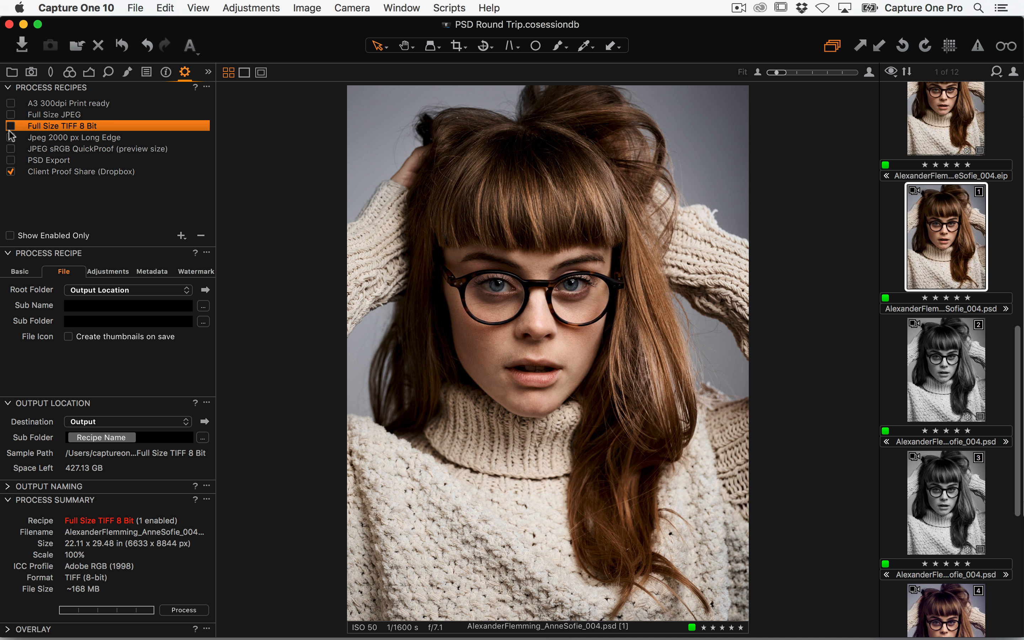
pyautogui.click(11, 126)
pyautogui.click(11, 171)
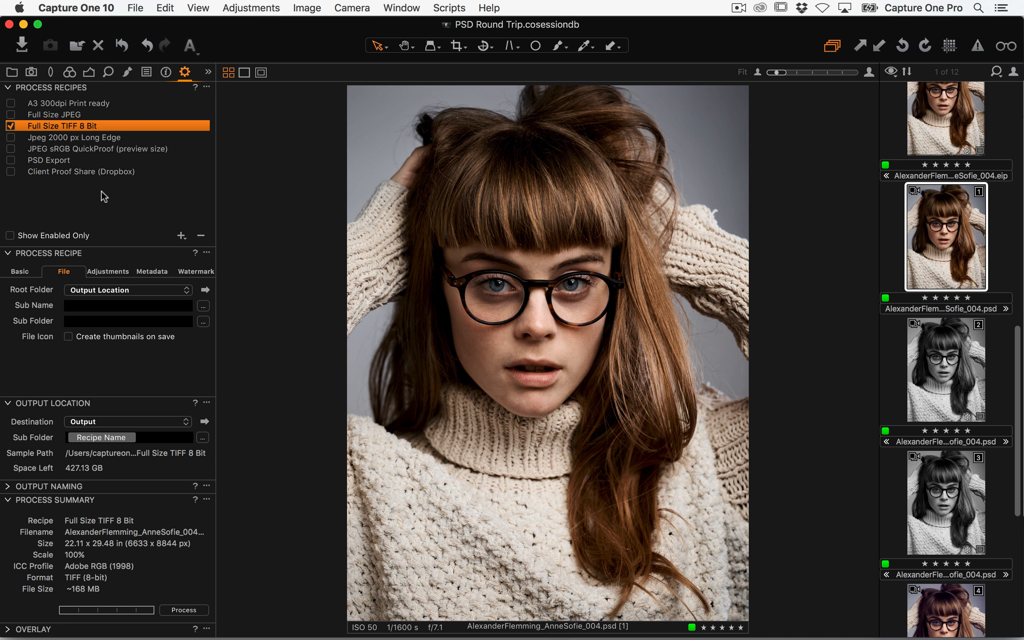
# Step: Collapse the Process Recipe, Output Location, Output Naming and Process Summary tools and expand the Overlay tool
pyautogui.click(7, 254)
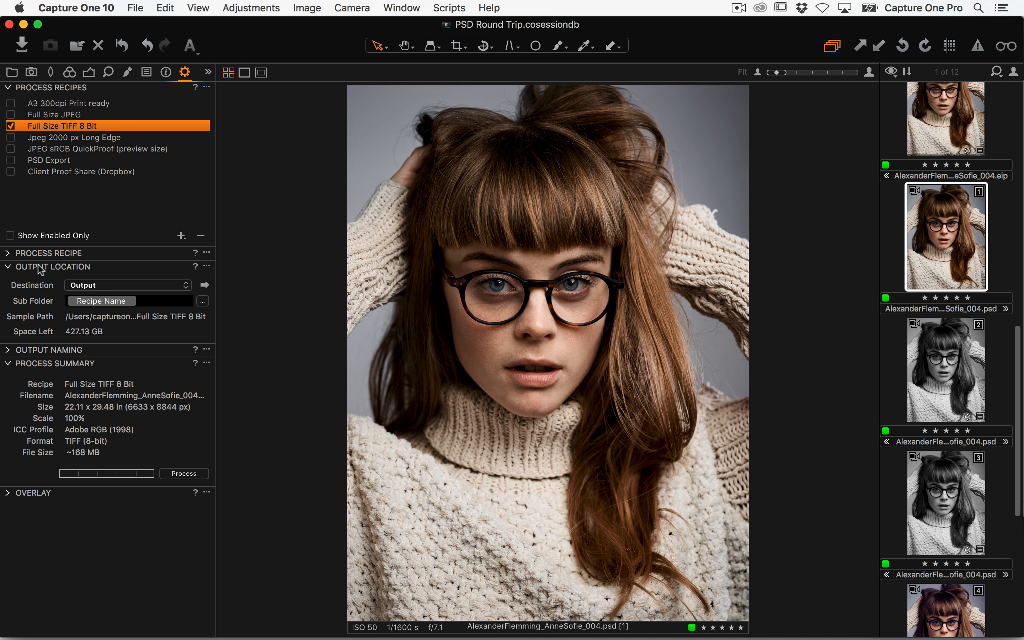
pyautogui.click(8, 267)
pyautogui.click(18, 280)
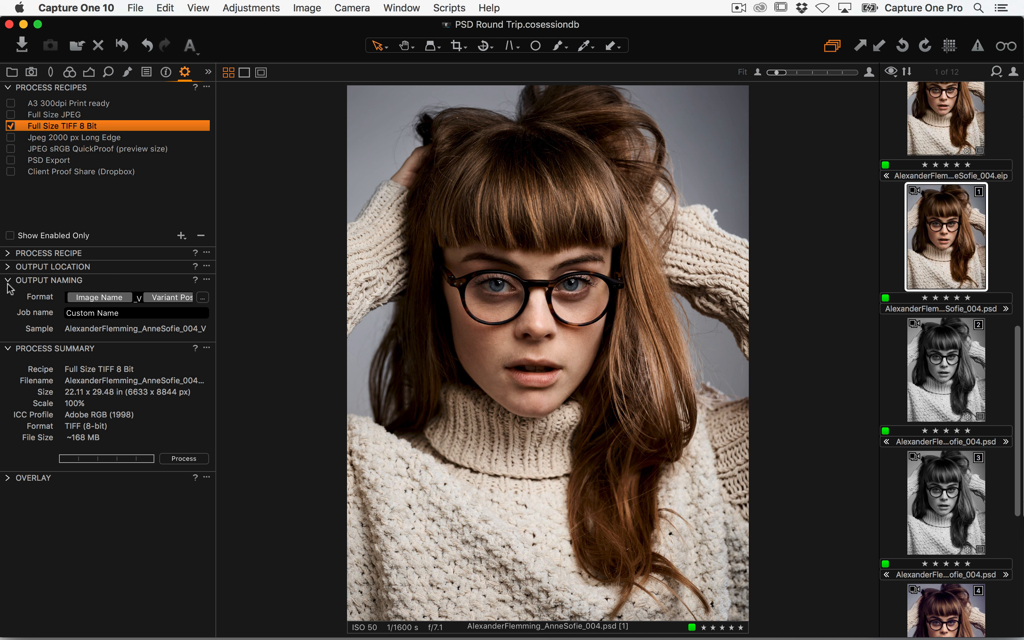
pyautogui.click(8, 280)
pyautogui.click(7, 295)
pyautogui.click(8, 308)
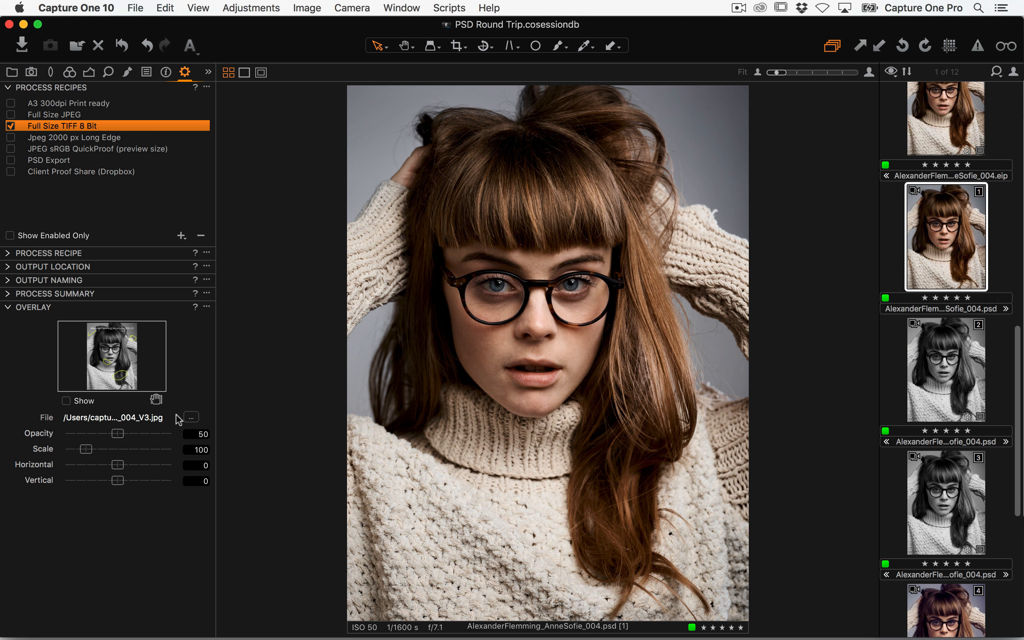
# Step: Load the marked-up V2 JPEG from the Finder folder as the overlay file and show it over the portrait
pyautogui.press('super+Tab')
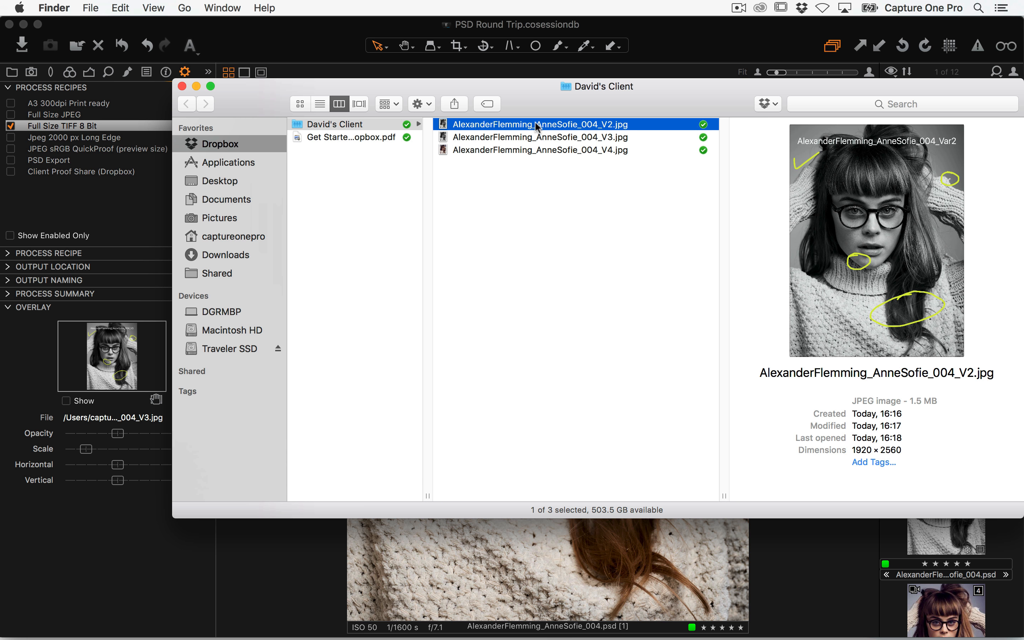
pyautogui.moveTo(536, 127); pyautogui.dragTo(33, 374)
pyautogui.click(47, 395)
pyautogui.click(66, 401)
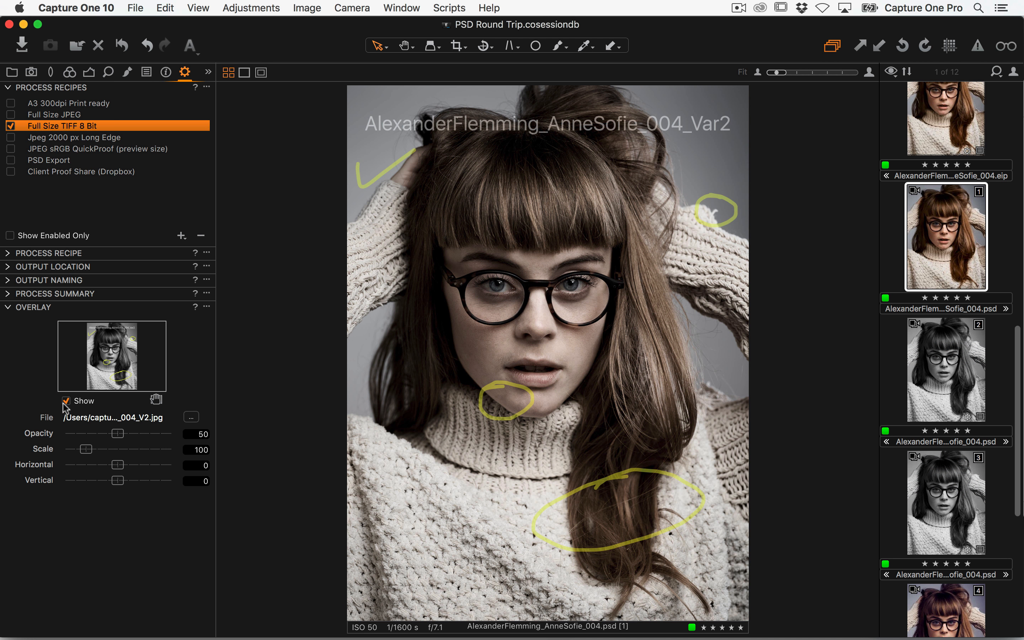
# Step: Compare the portrait repeatedly with and without the V2 overlay to locate the areas circled by the client
pyautogui.click(65, 401)
pyautogui.click(65, 401)
pyautogui.click(67, 401)
pyautogui.click(66, 401)
pyautogui.click(69, 403)
pyautogui.click(69, 403)
pyautogui.click(68, 403)
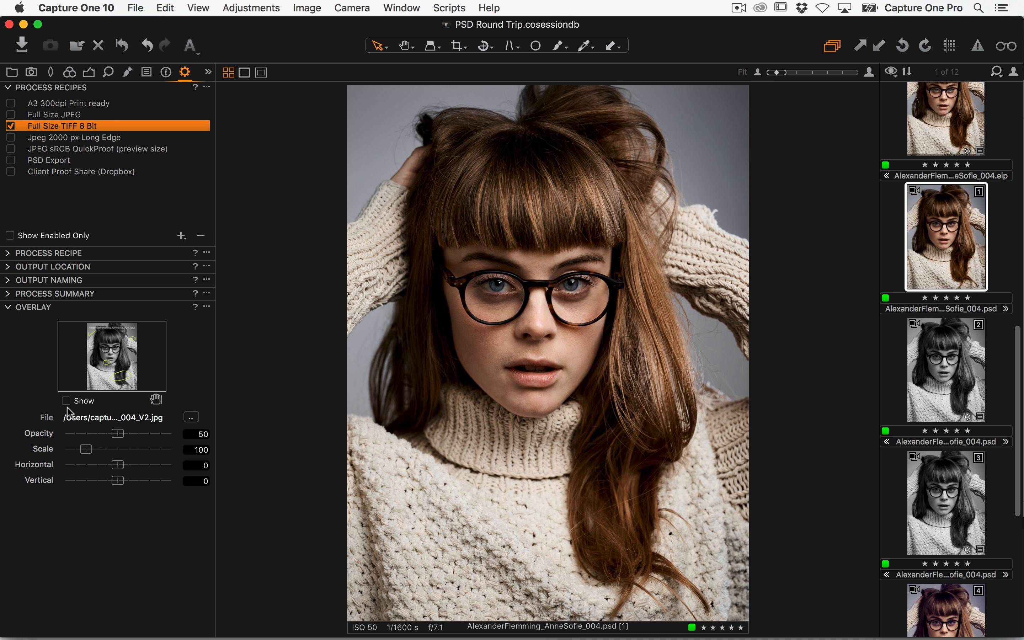
pyautogui.click(67, 402)
pyautogui.click(67, 402)
pyautogui.click(67, 402)
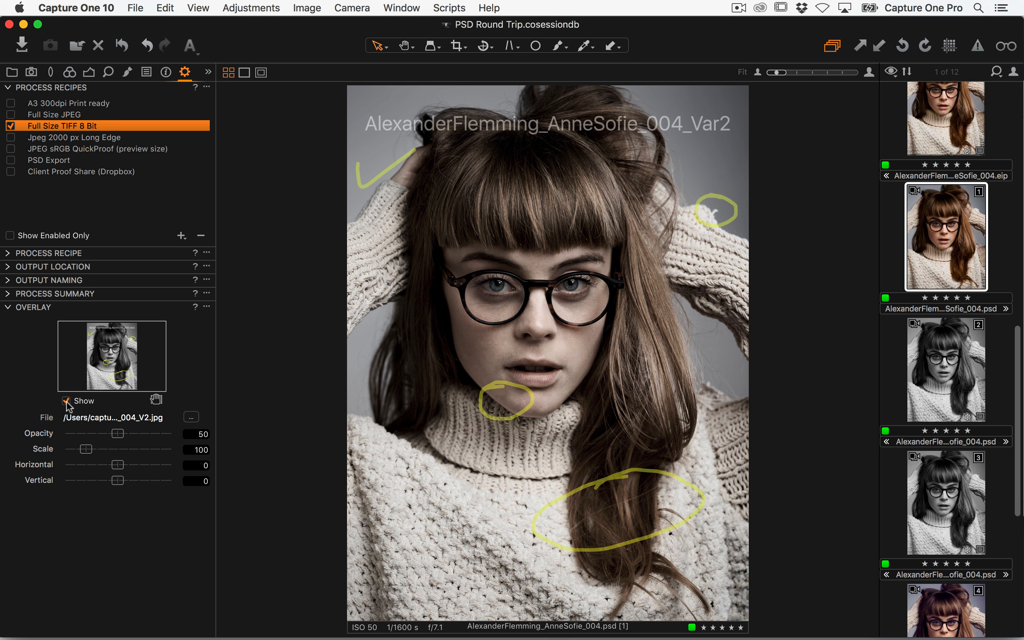
pyautogui.click(67, 402)
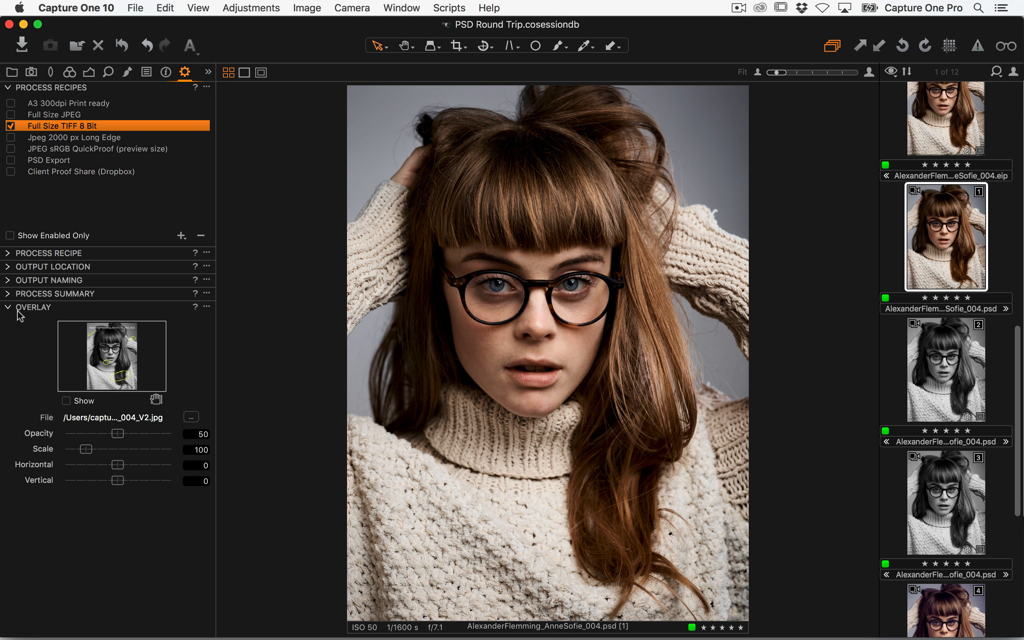
# Step: Open the first variant of the 004 PSD with Adobe Photoshop CC 2017
pyautogui.rightClick(949, 242)
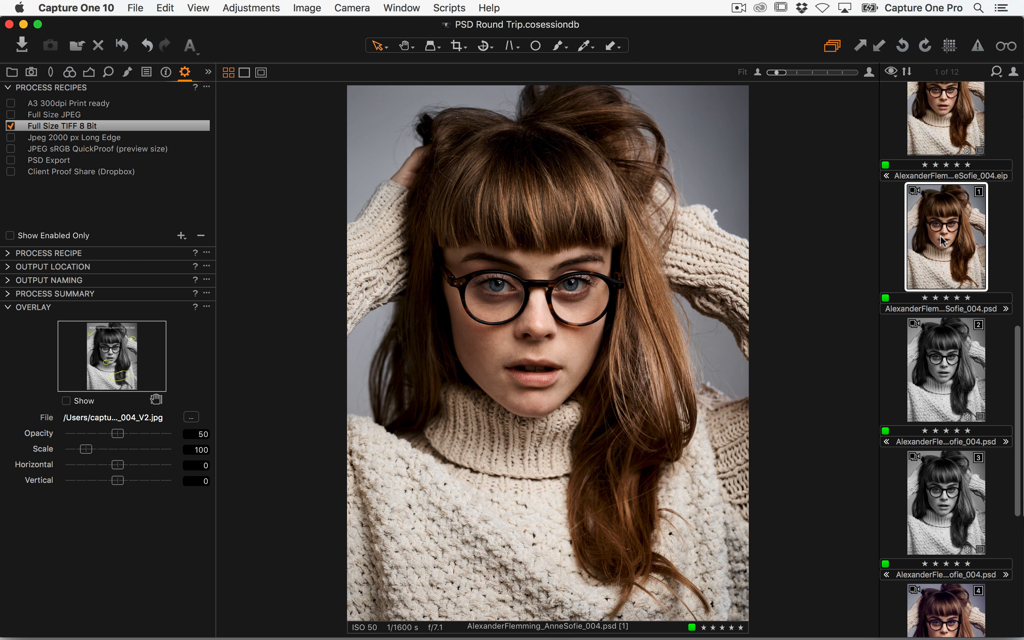
pyautogui.moveTo(867, 266)
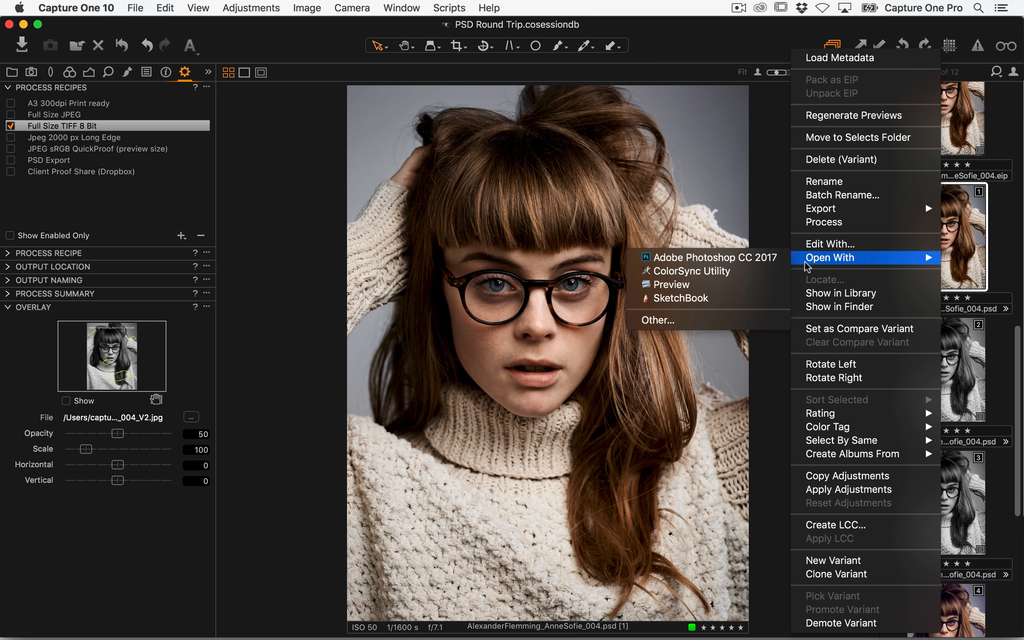
pyautogui.click(752, 258)
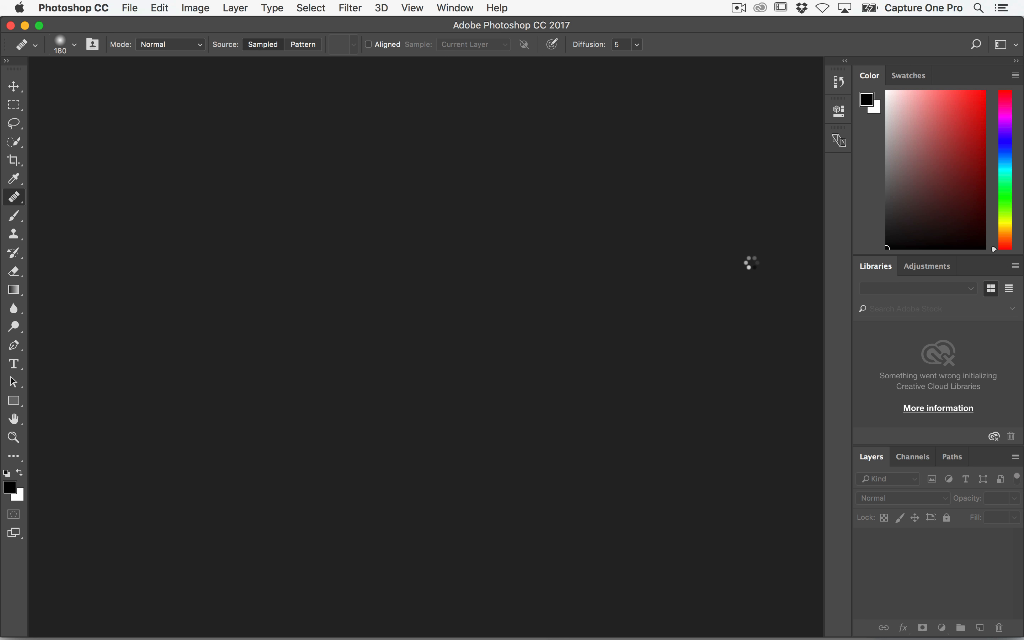
# Step: Switch to Capture One, show the V2 markup overlay on the portrait for reference, and return to Photoshop
pyautogui.press('super+Tab')
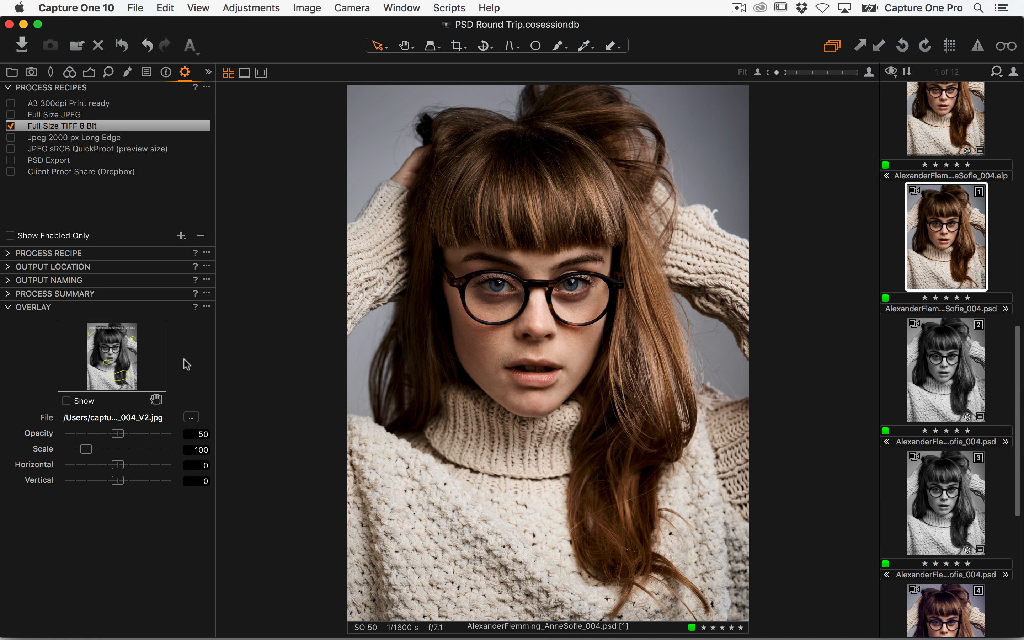
pyautogui.click(66, 401)
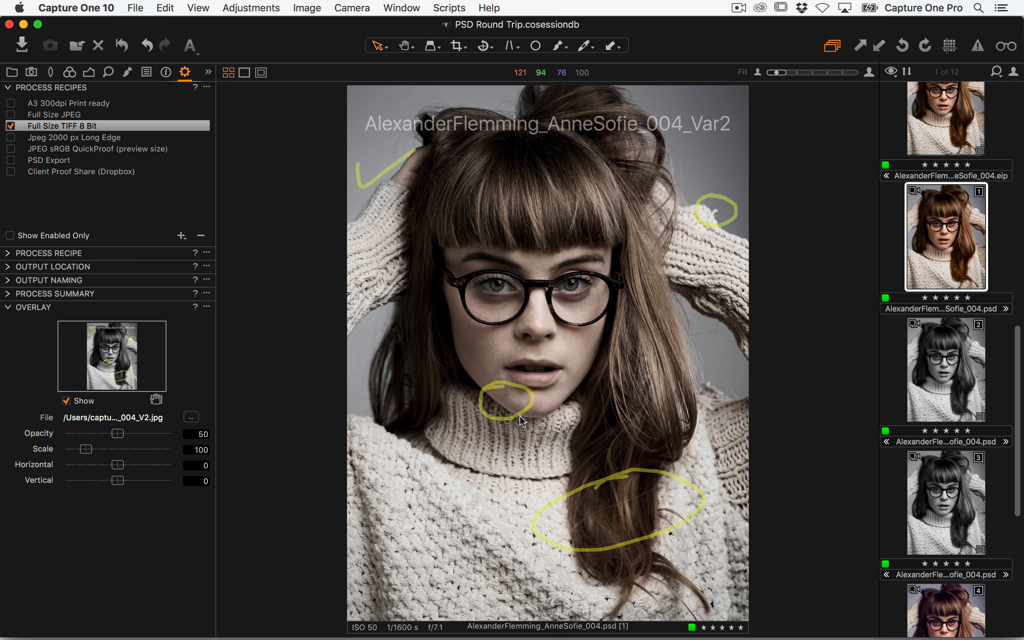
pyautogui.press('super+Tab')
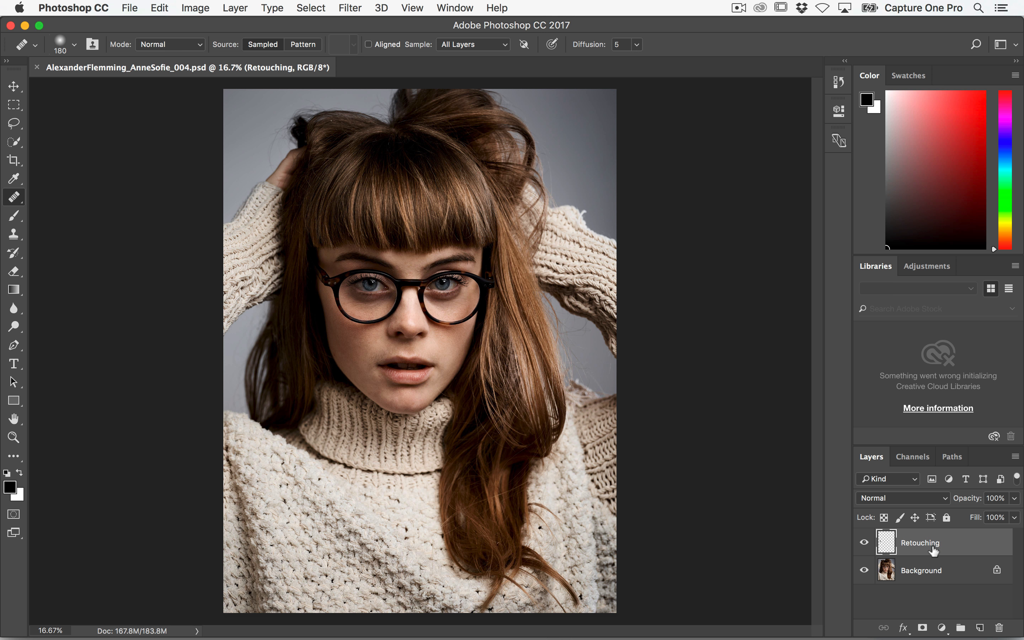
# Step: On the Retouching layer, remove the loose thread at the raised sleeve's edge with the Healing Brush
pyautogui.click(917, 549)
pyautogui.press('super+equal')
pyautogui.press('super+equal')
pyautogui.press('super+equal')
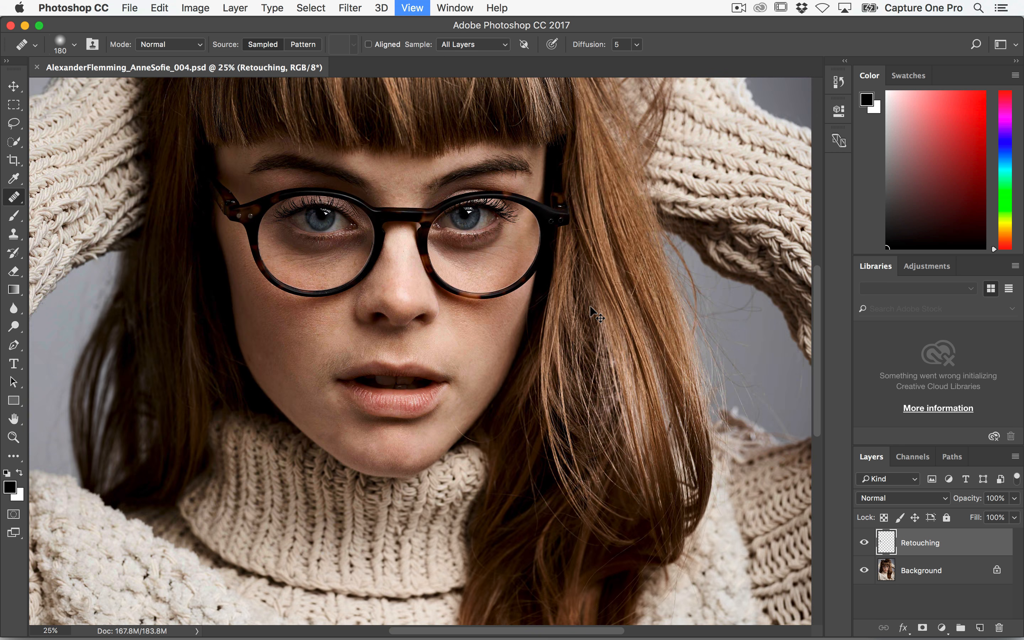
pyautogui.moveTo(727, 192); pyautogui.dragTo(430, 453)
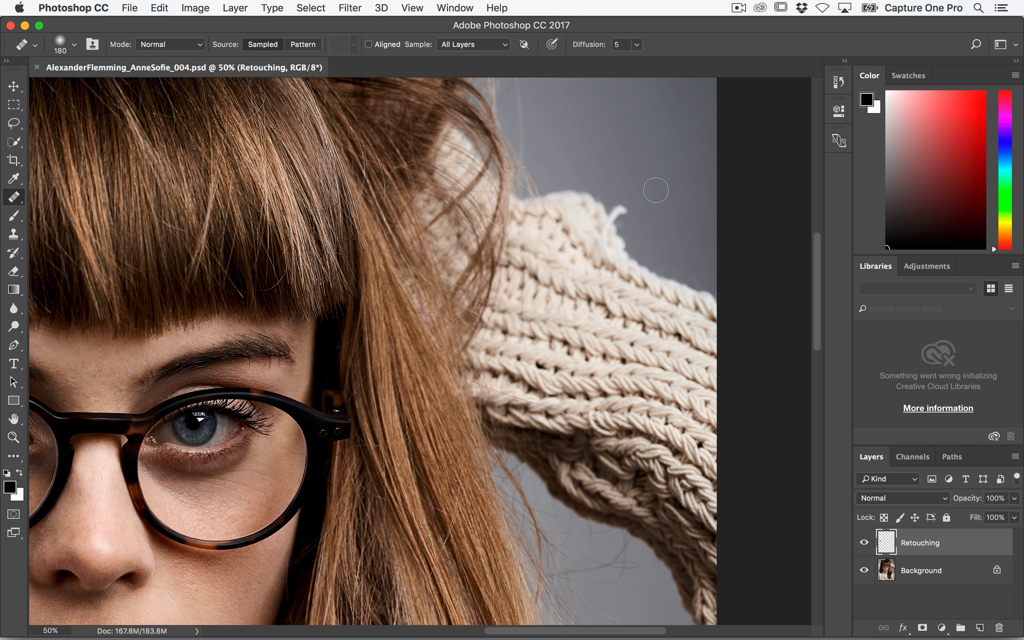
pyautogui.keyDown('alt'); pyautogui.click(619, 236); pyautogui.keyUp('alt')
pyautogui.moveTo(612, 219); pyautogui.dragTo(610, 214)
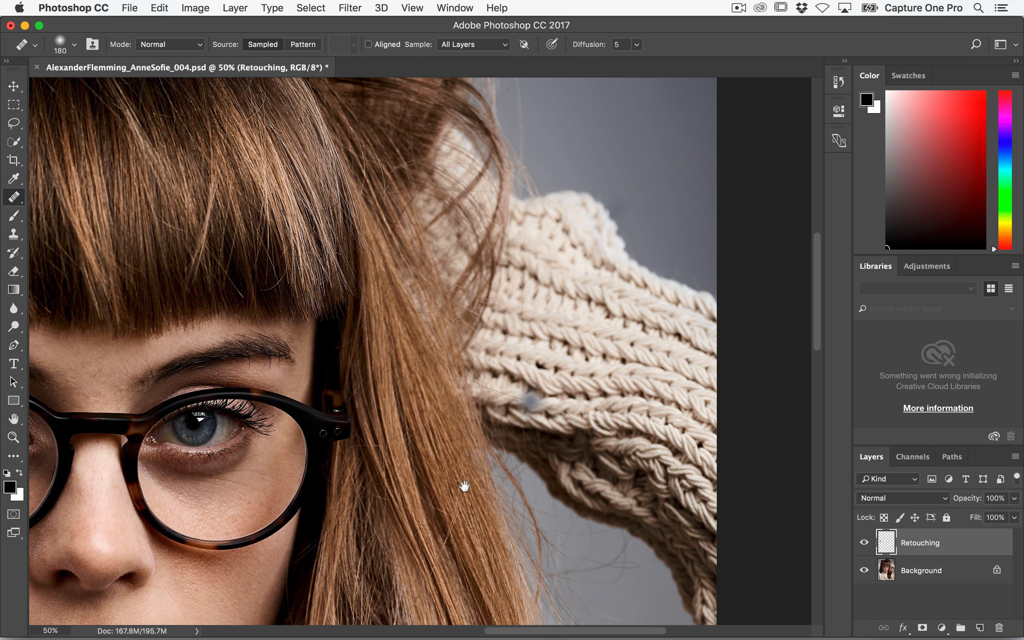
# Step: Heal the stray crossing strands in the circled lower hair, sampling clean hair nearby
pyautogui.moveTo(464, 486); pyautogui.dragTo(685, 252)
pyautogui.moveTo(389, 423); pyautogui.dragTo(425, 269)
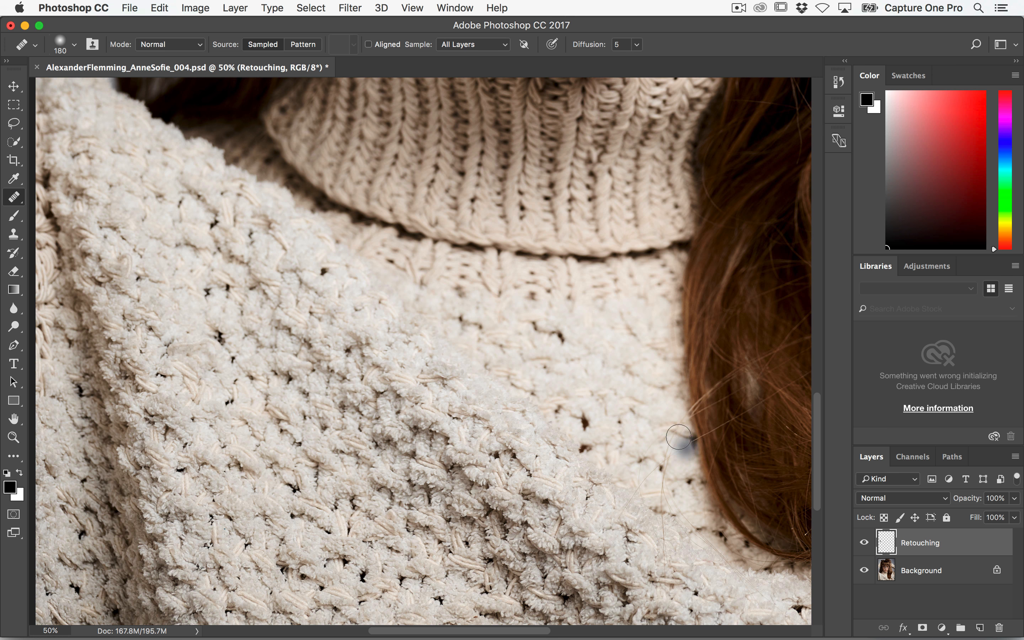
pyautogui.moveTo(688, 339); pyautogui.dragTo(460, 329)
pyautogui.keyDown('alt'); pyautogui.click(509, 206); pyautogui.keyUp('alt')
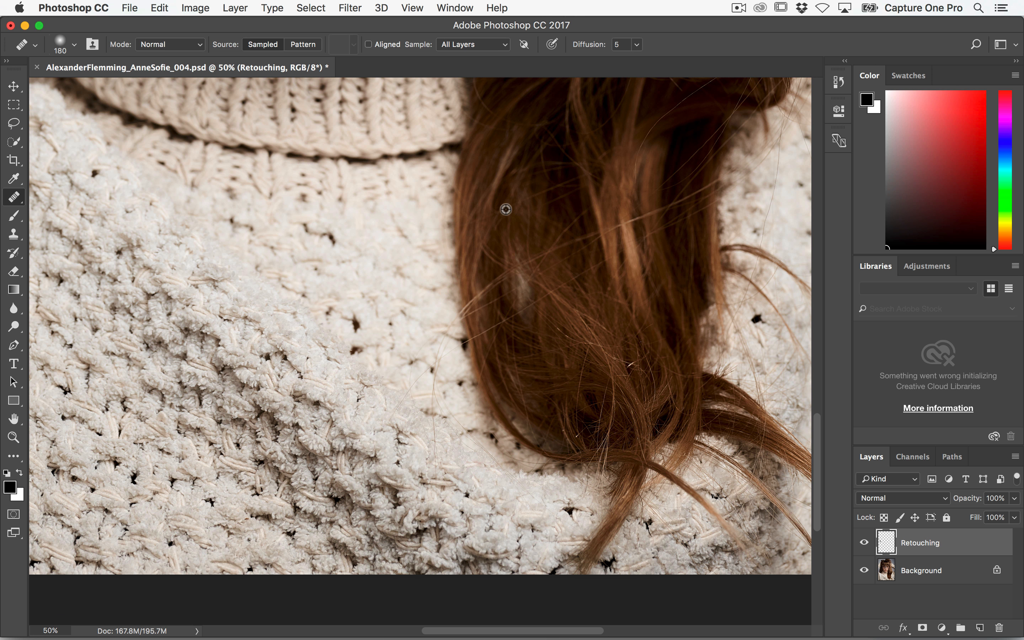
pyautogui.moveTo(480, 288); pyautogui.dragTo(532, 258)
pyautogui.keyDown('alt'); pyautogui.click(531, 237); pyautogui.keyUp('alt')
pyautogui.keyDown('alt'); pyautogui.click(537, 222); pyautogui.keyUp('alt')
pyautogui.moveTo(560, 242)
pyautogui.mouseDown()
pyautogui.moveTo(624, 192)
pyautogui.moveTo(624, 220)
pyautogui.moveTo(602, 224)
pyautogui.moveTo(669, 205)
pyautogui.mouseUp()
pyautogui.keyDown('alt'); pyautogui.click(632, 184); pyautogui.keyUp('alt')
pyautogui.keyDown('alt'); pyautogui.click(639, 192); pyautogui.keyUp('alt')
pyautogui.keyDown('alt'); pyautogui.click(561, 328); pyautogui.keyUp('alt')
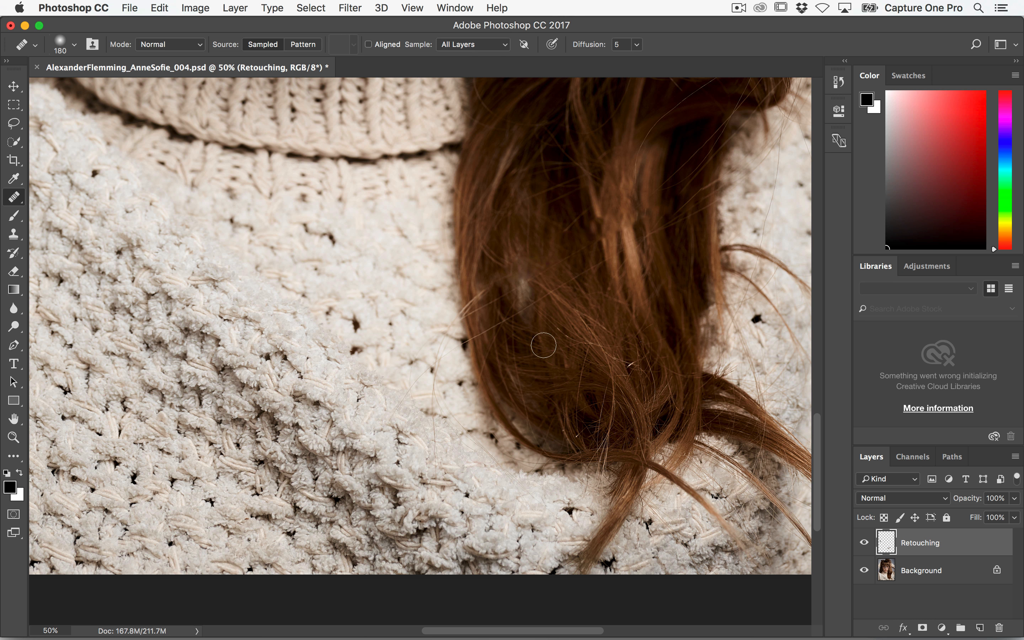
pyautogui.moveTo(511, 320)
pyautogui.mouseDown()
pyautogui.moveTo(585, 285)
pyautogui.moveTo(574, 279)
pyautogui.moveTo(511, 311)
pyautogui.mouseUp()
pyautogui.keyDown('alt'); pyautogui.click(592, 301); pyautogui.keyUp('alt')
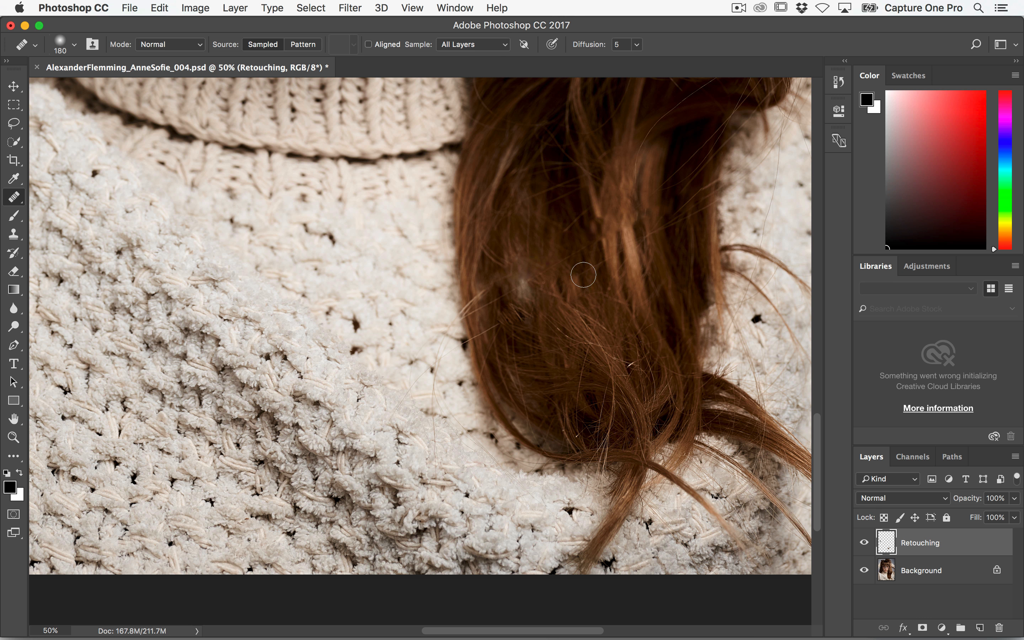
pyautogui.moveTo(583, 274); pyautogui.dragTo(646, 235)
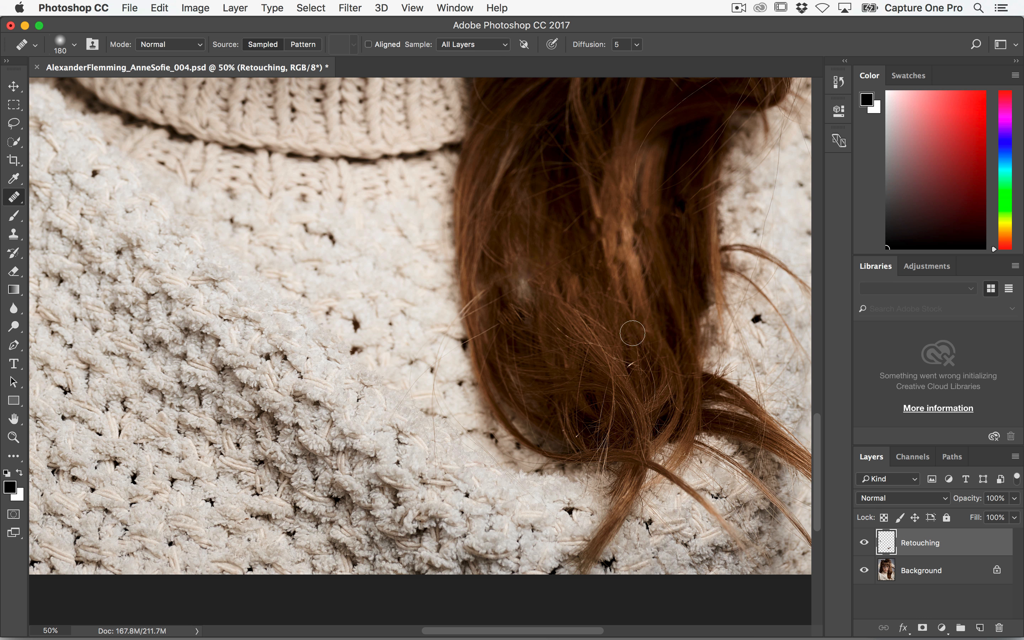
# Step: Heal the skin in the circled area of the chin, sampling clean skin nearby
pyautogui.moveTo(580, 369); pyautogui.dragTo(710, 495)
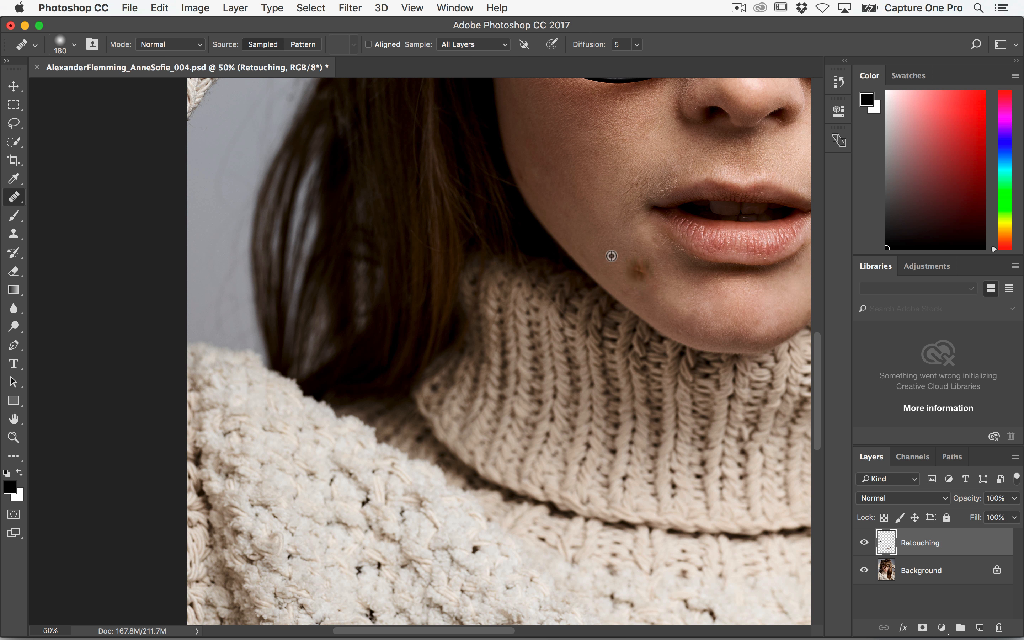
pyautogui.keyDown('alt'); pyautogui.click(608, 264); pyautogui.keyUp('alt')
pyautogui.keyDown('alt'); pyautogui.click(628, 256); pyautogui.keyUp('alt')
pyautogui.click(639, 285)
pyautogui.click(435, 277)
# Step: Heal the dark gaps in the sweater's knit below the collar with sampled knit texture
pyautogui.moveTo(383, 279); pyautogui.dragTo(658, 365)
pyautogui.moveTo(690, 230)
pyautogui.mouseDown()
pyautogui.moveTo(524, 325)
pyautogui.moveTo(542, 211)
pyautogui.mouseUp()
pyautogui.moveTo(586, 302); pyautogui.dragTo(432, 135)
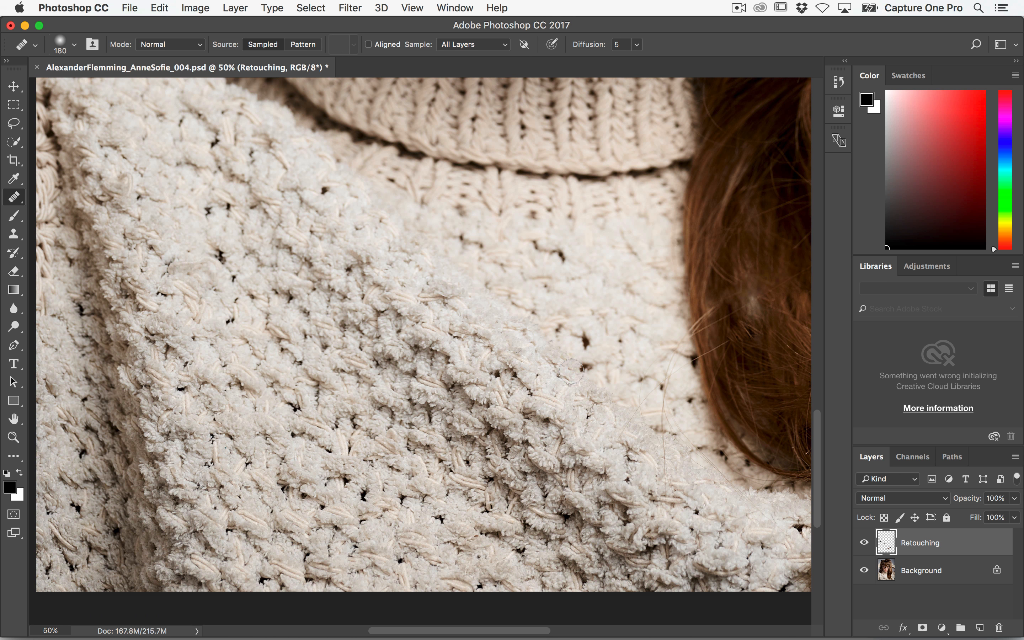
pyautogui.moveTo(563, 359)
pyautogui.mouseDown()
pyautogui.moveTo(590, 336)
pyautogui.moveTo(575, 345)
pyautogui.mouseUp()
pyautogui.moveTo(325, 187); pyautogui.dragTo(331, 194)
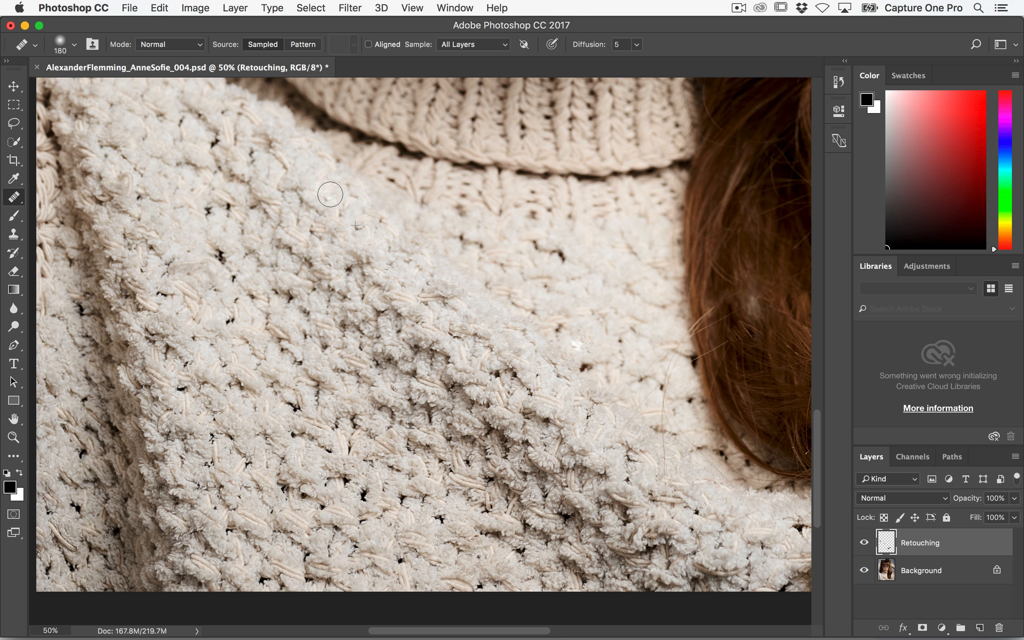
pyautogui.moveTo(532, 261); pyautogui.dragTo(571, 256)
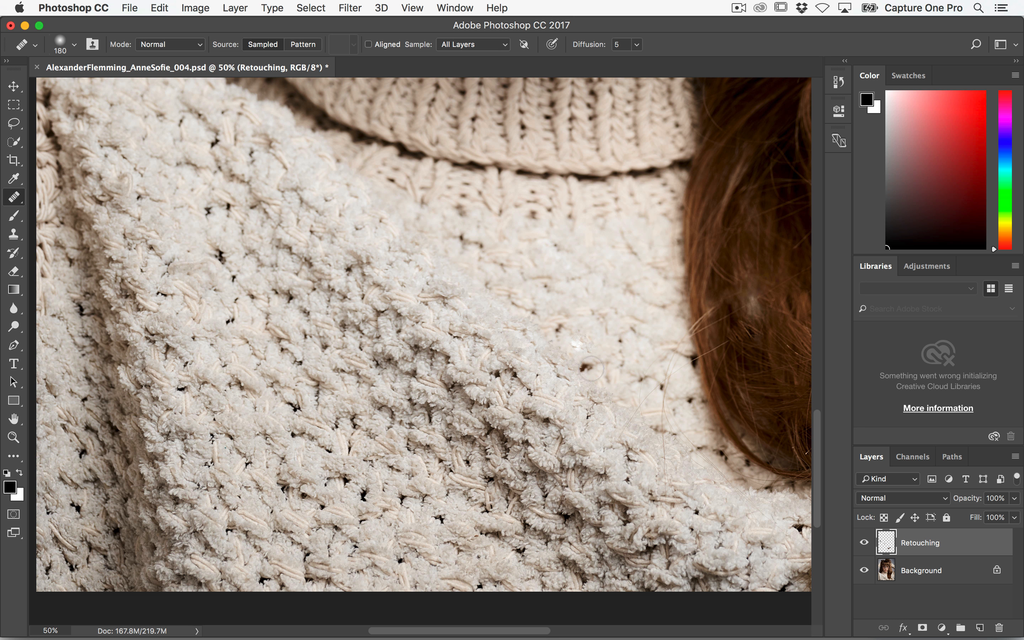
pyautogui.moveTo(591, 369); pyautogui.dragTo(558, 332)
pyautogui.keyDown('alt'); pyautogui.click(536, 346); pyautogui.keyUp('alt')
pyautogui.moveTo(396, 367); pyautogui.dragTo(408, 343)
# Step: Close the retouched 004 PSD, saving its changes, and switch to Capture One
pyautogui.press('super+minus')
pyautogui.press('super+minus')
pyautogui.press('super+minus')
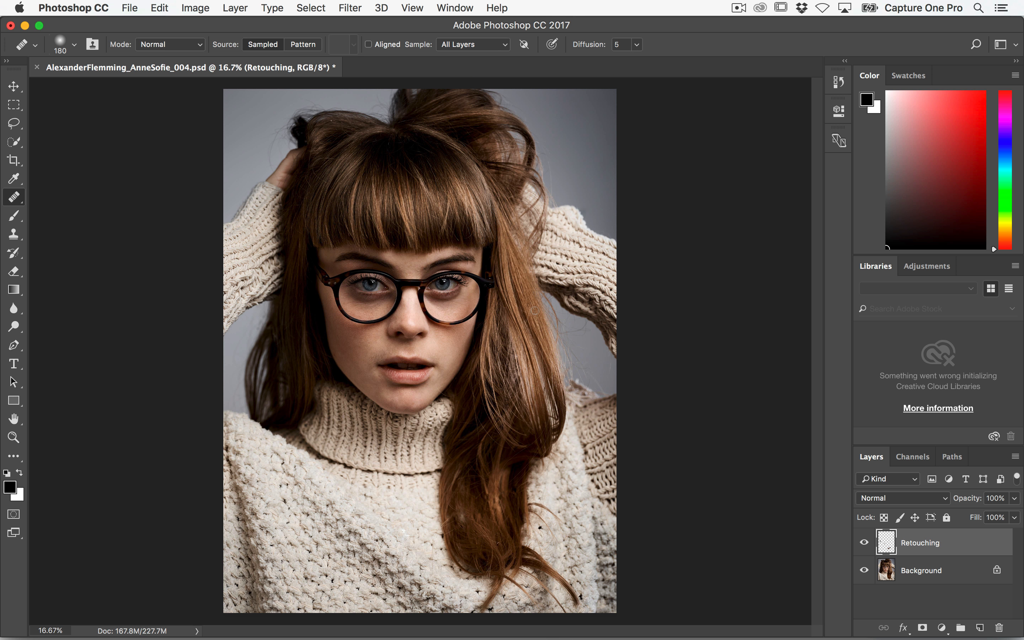
pyautogui.click(37, 67)
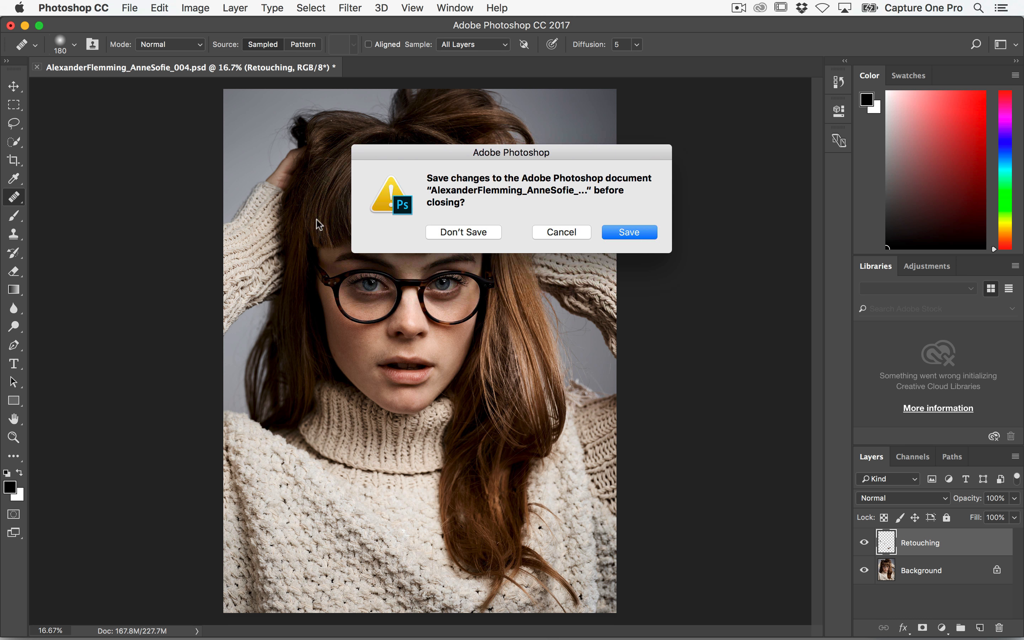
pyautogui.click(630, 232)
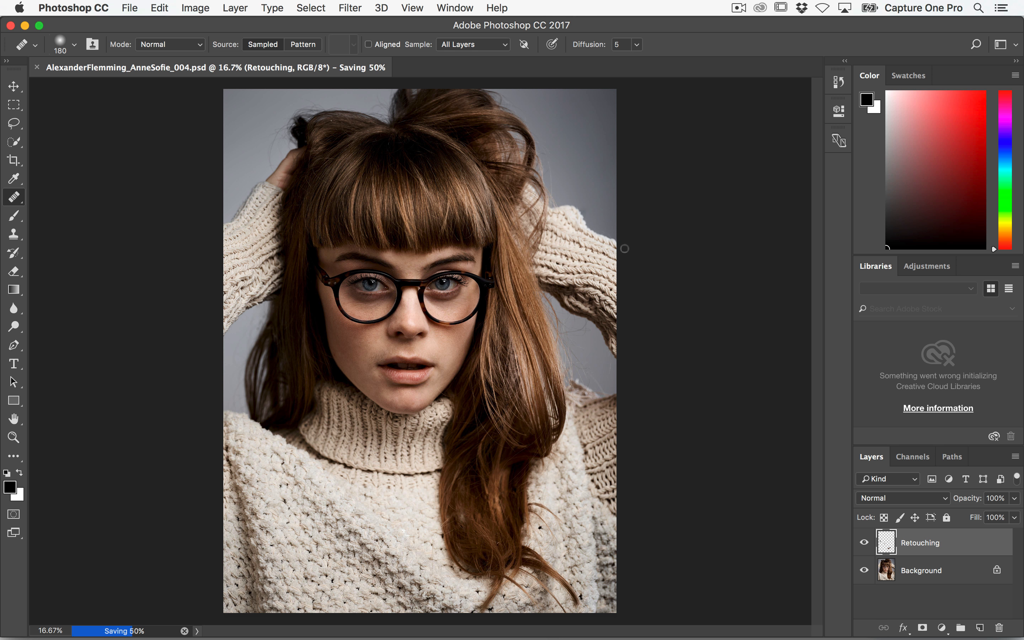
pyautogui.press('super+Tab')
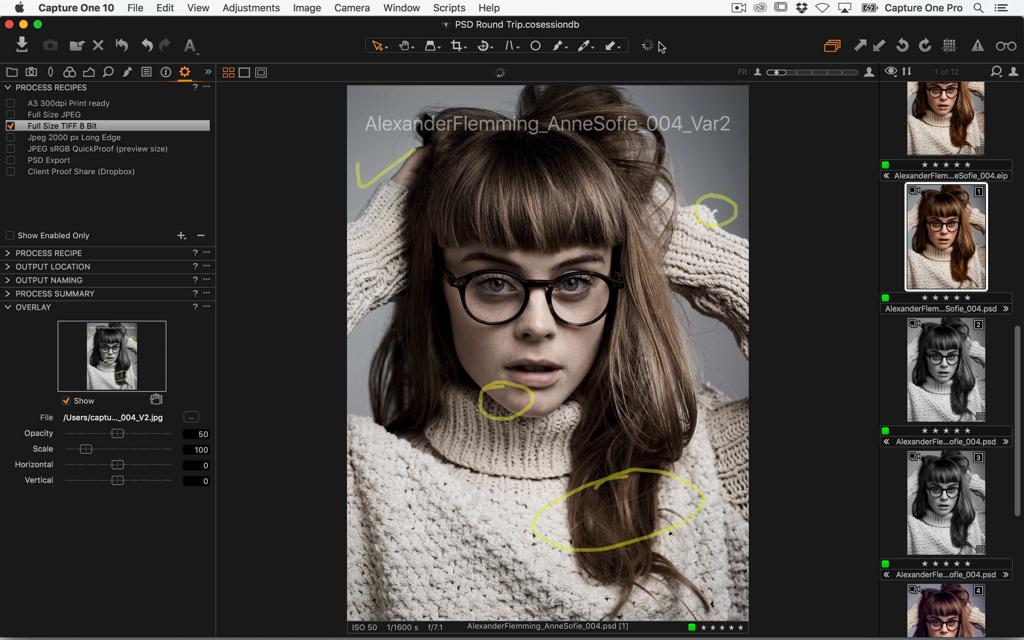
# Step: Hide the proof overlay and compare the retouched 004 PSD with variant 2 of the original 004 EIP
pyautogui.click(66, 400)
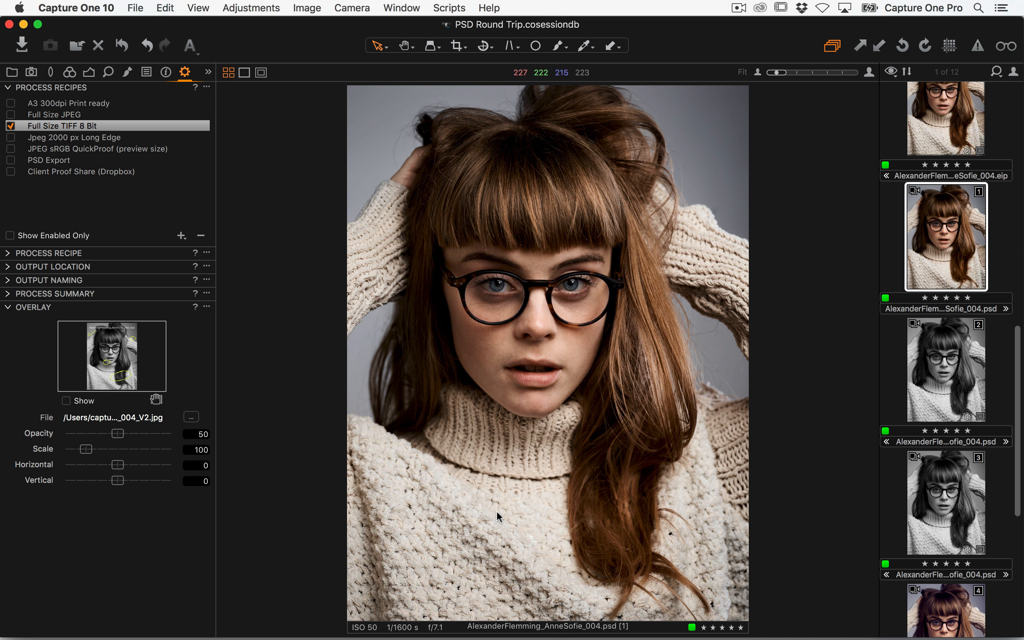
pyautogui.click(940, 122)
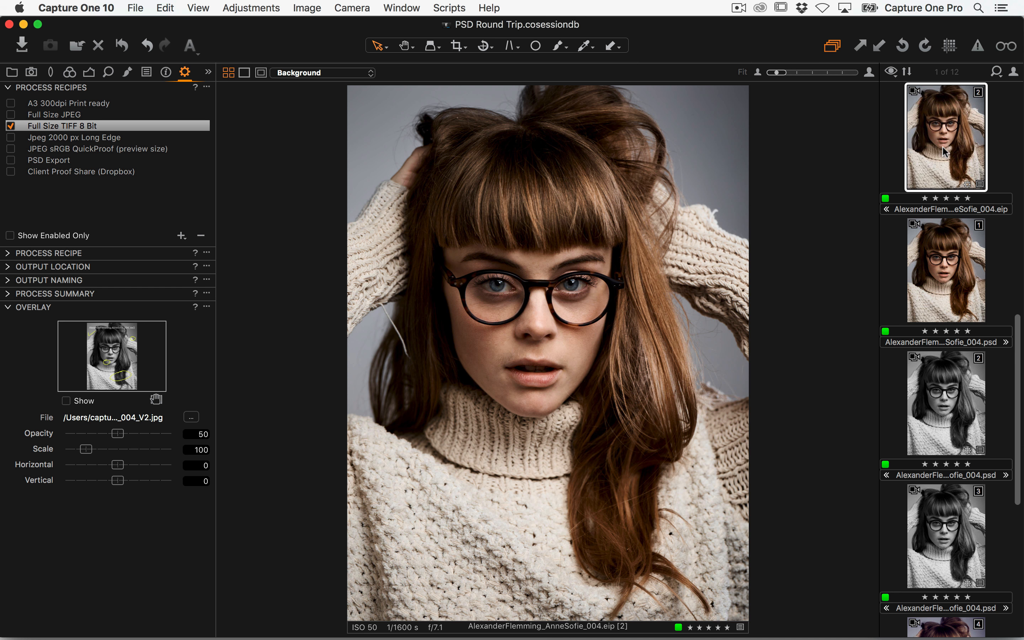
pyautogui.click(952, 260)
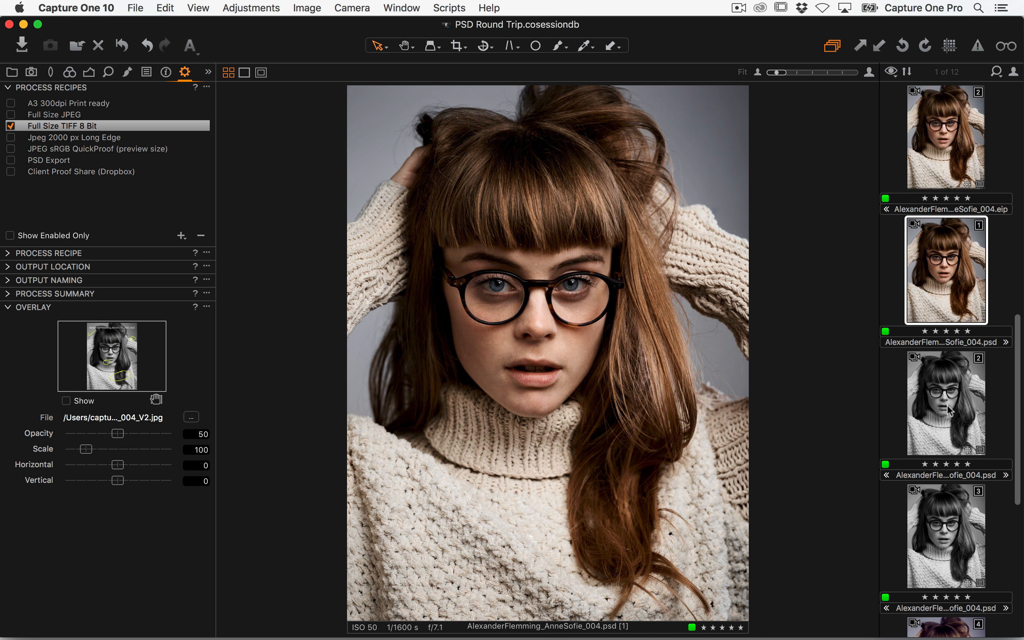
# Step: View variants 2, 3 and 4 of the retouched 004 PSD to check the healing in each look
pyautogui.click(950, 417)
pyautogui.click(943, 533)
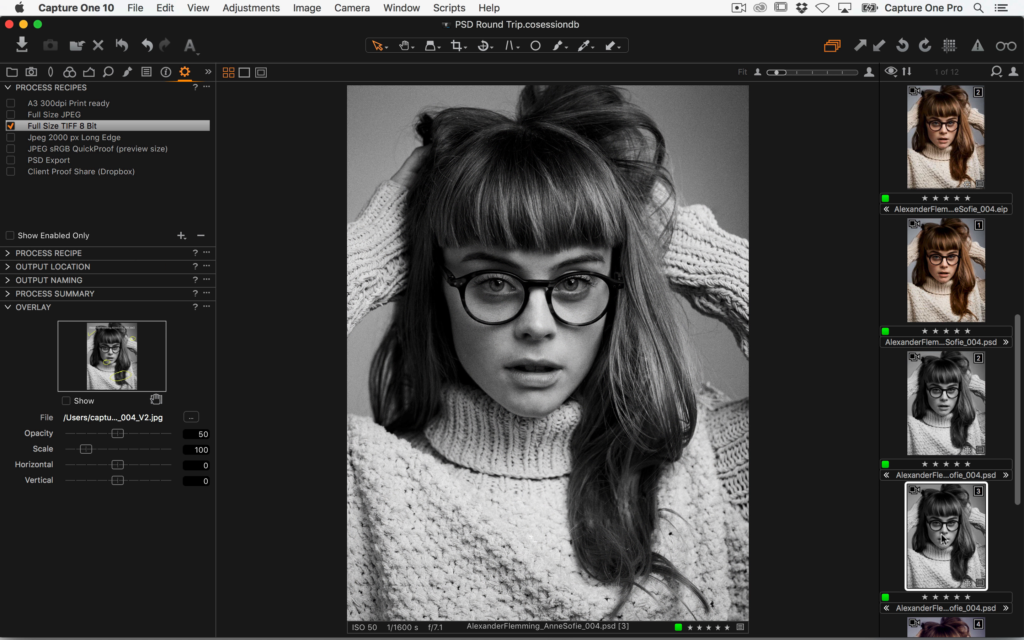
pyautogui.scroll(-3, 944, 427)
pyautogui.click(950, 544)
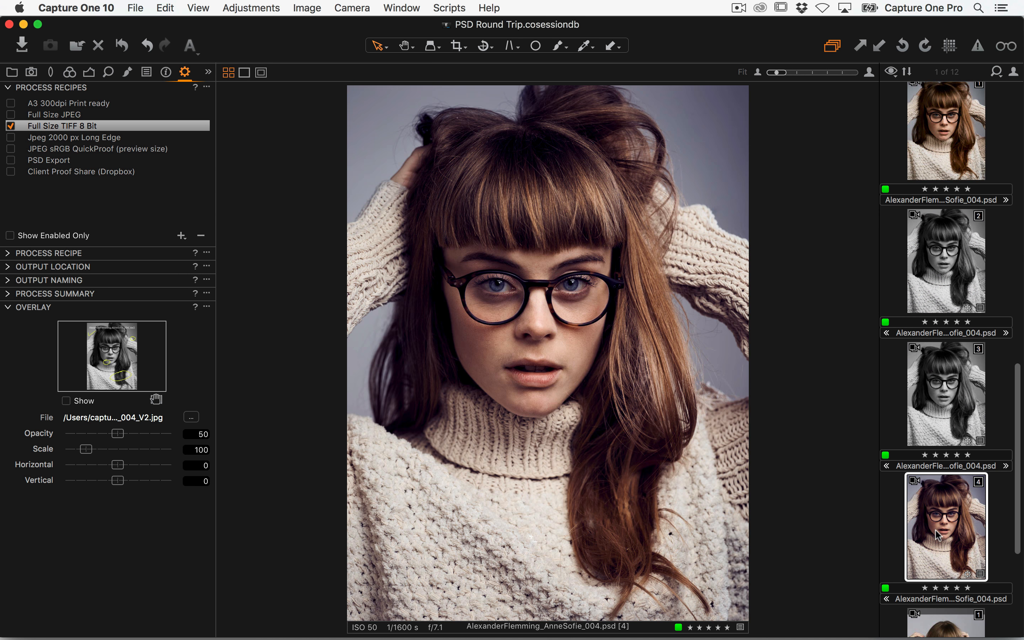
pyautogui.click(946, 405)
pyautogui.click(945, 270)
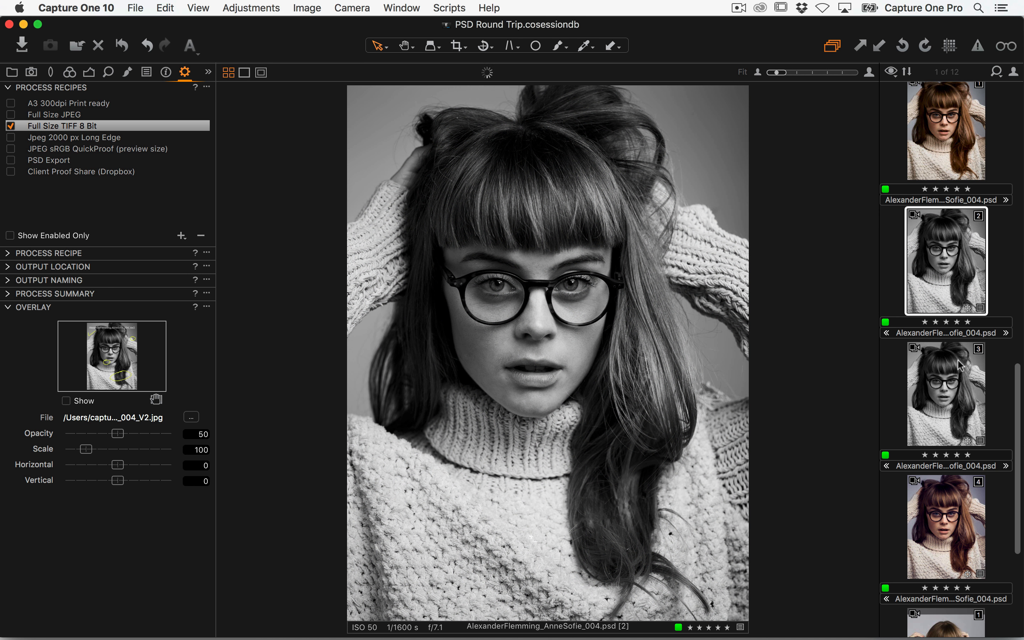
# Step: Check the client's V4 proof in Finder, return to Capture One and select PSD variants 2 and 4 together
pyautogui.press('super+Tab')
pyautogui.press('super+Tab')
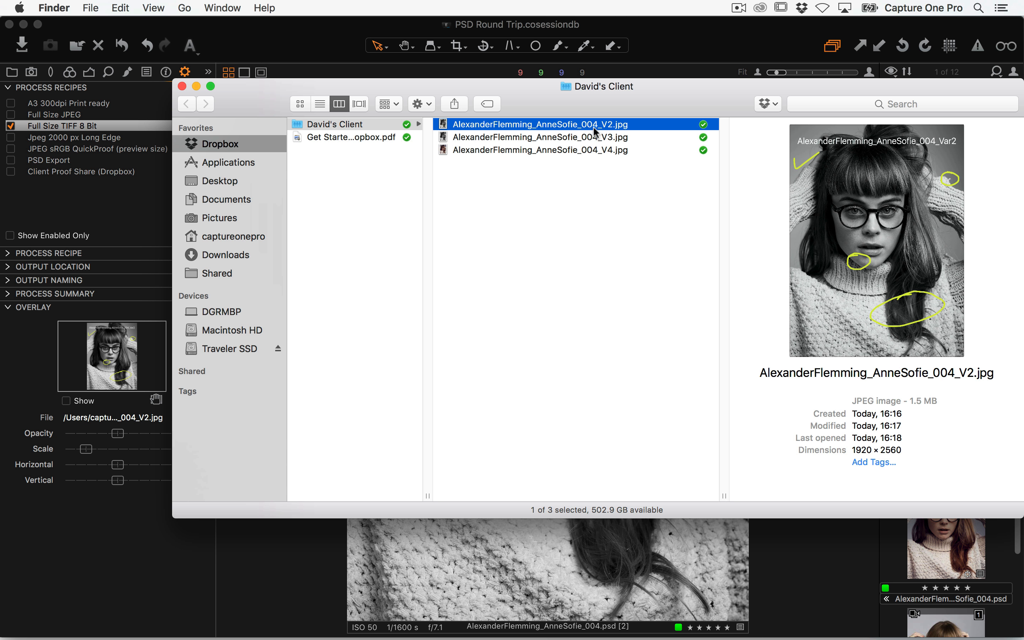
pyautogui.click(614, 150)
pyautogui.press('super+Tab')
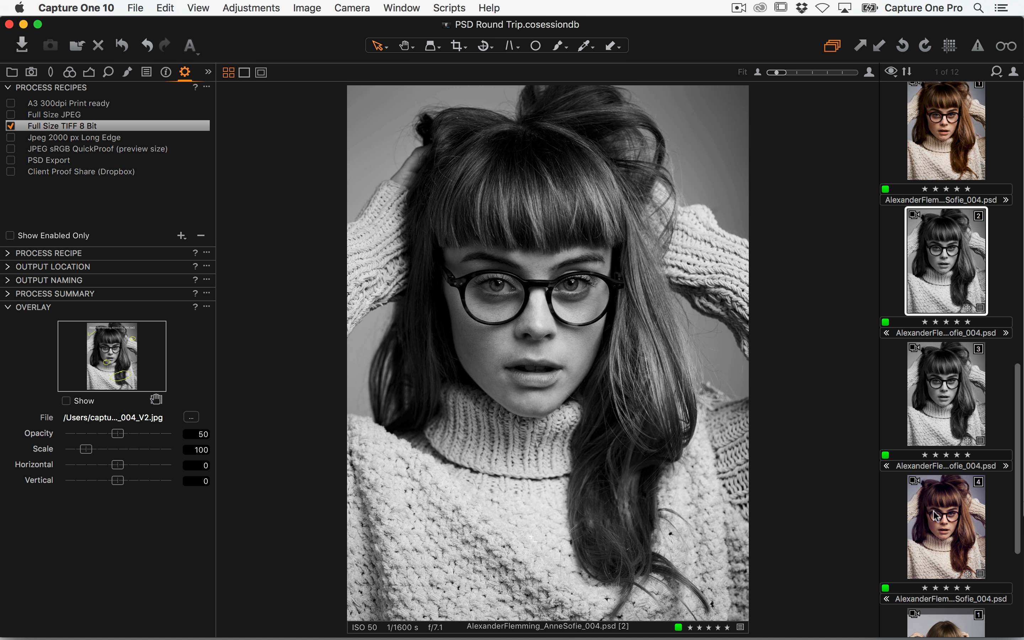
pyautogui.keyDown('super'); pyautogui.click(940, 540); pyautogui.keyUp('super')
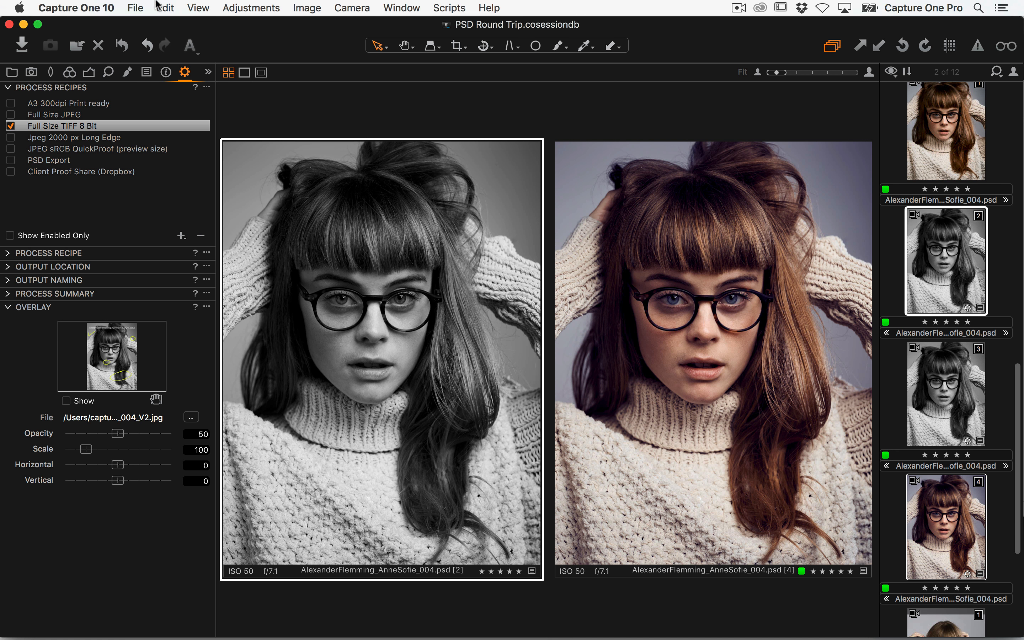
pyautogui.click(167, 8)
pyautogui.moveTo(211, 199)
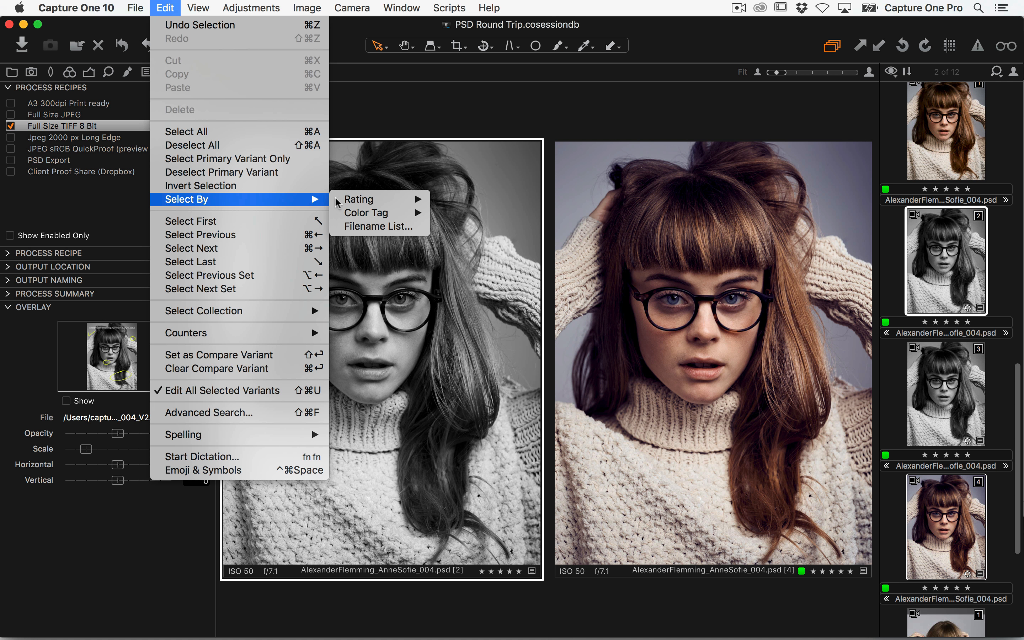
pyautogui.click(418, 227)
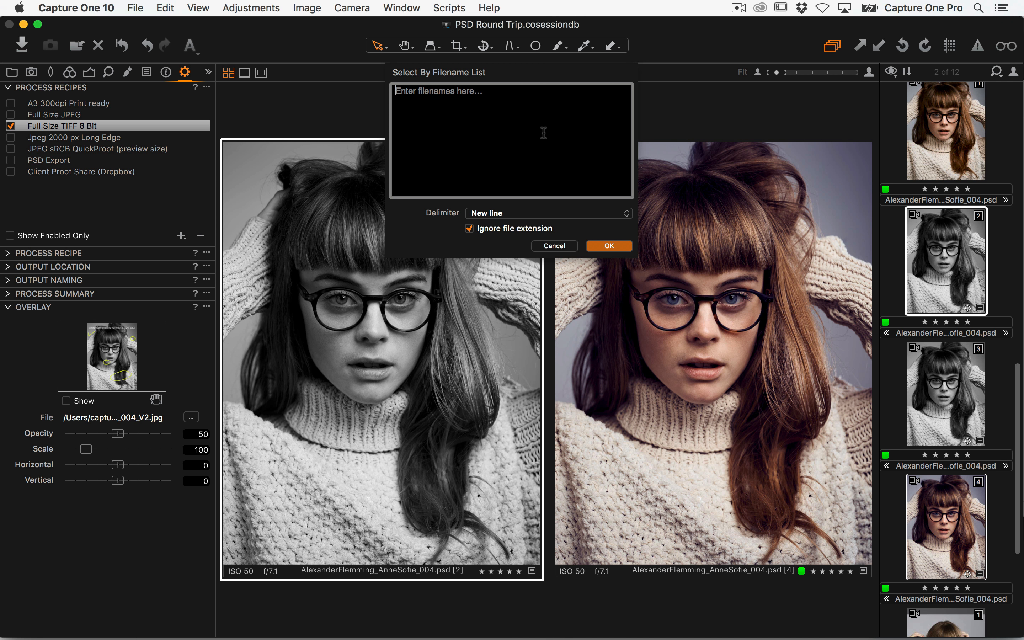
pyautogui.click(556, 245)
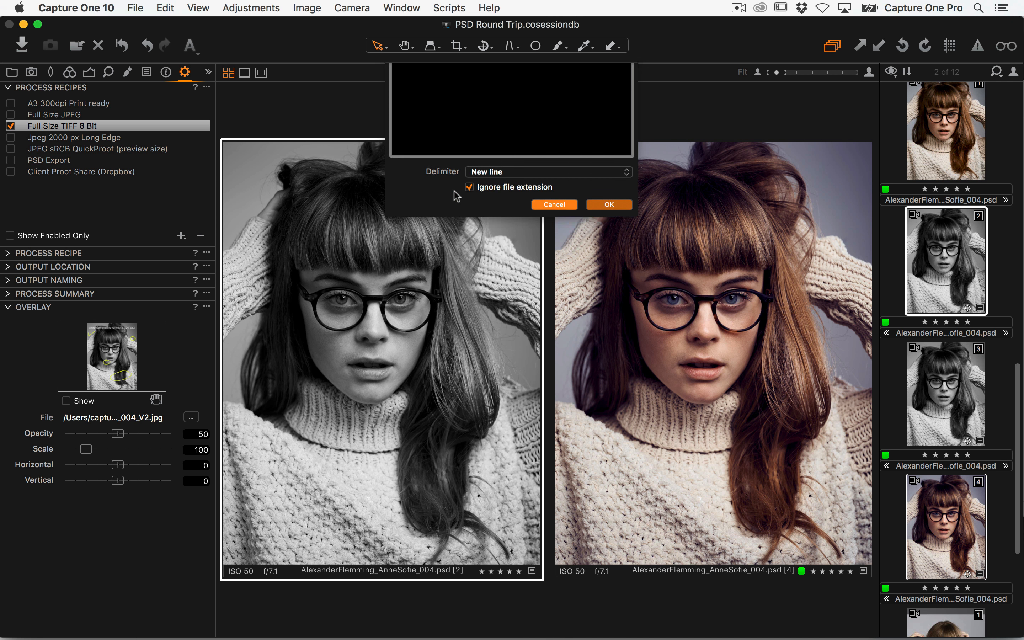
pyautogui.click(165, 8)
pyautogui.moveTo(266, 200)
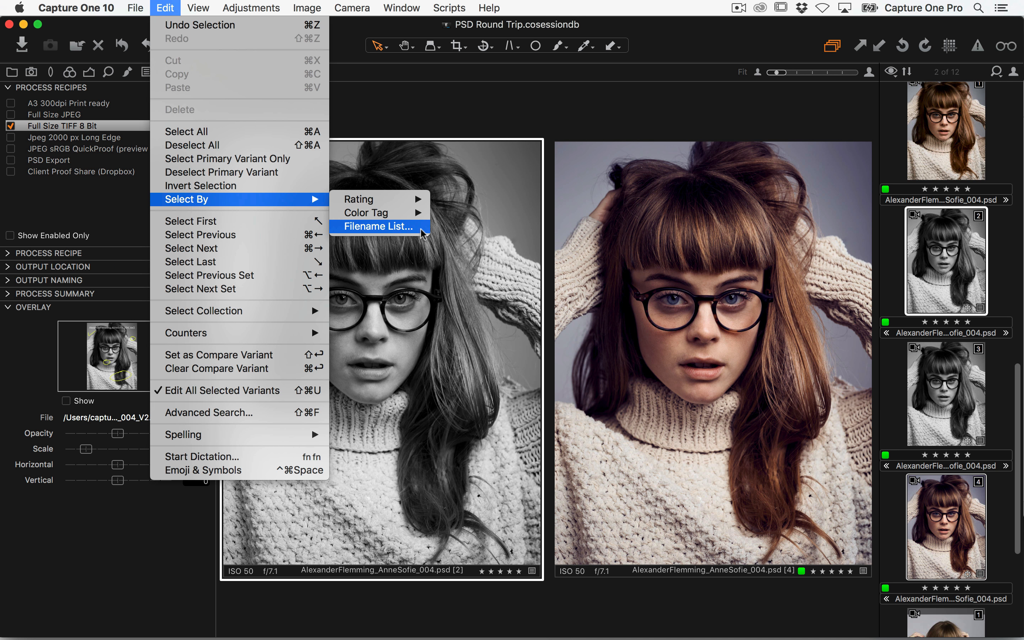
pyautogui.click(548, 275)
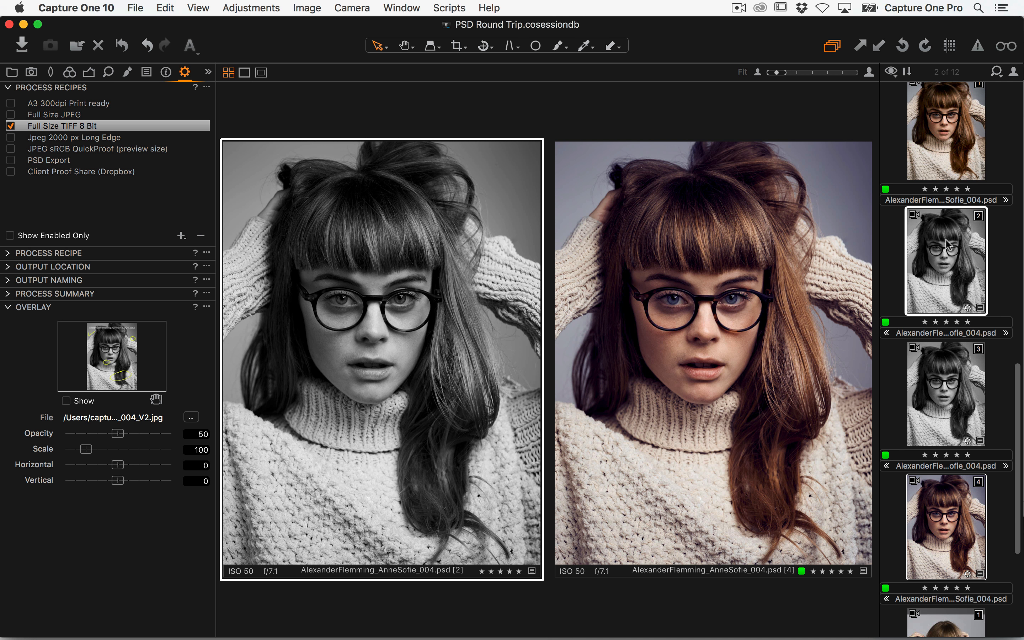
# Step: Review variants 1 to 4 of the 004 PSD individually, comparing the original color version with its alternate looks
pyautogui.click(1005, 274)
pyautogui.click(952, 278)
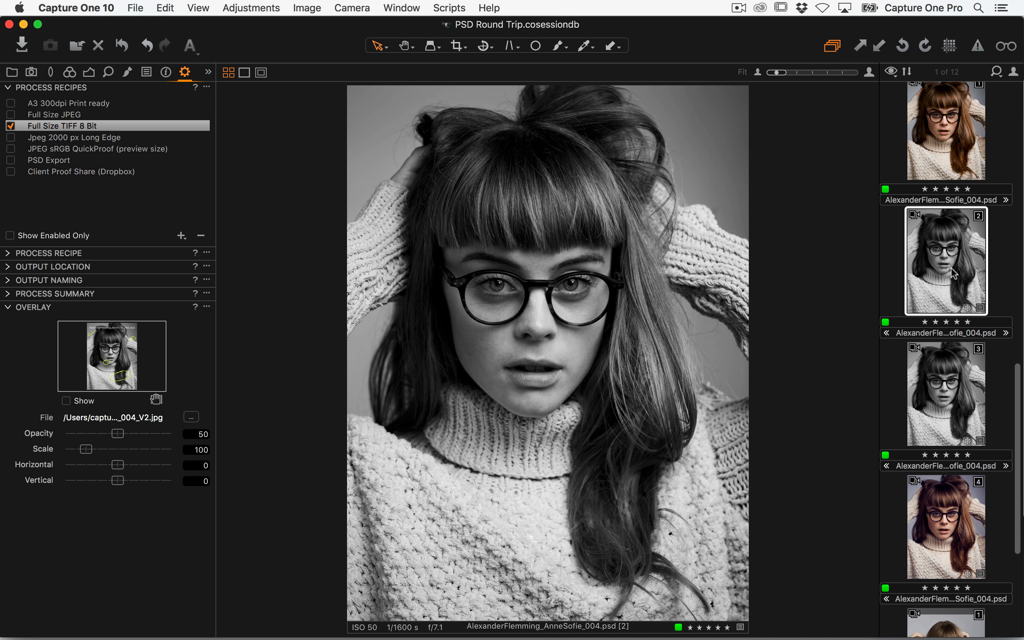
pyautogui.rightClick(951, 271)
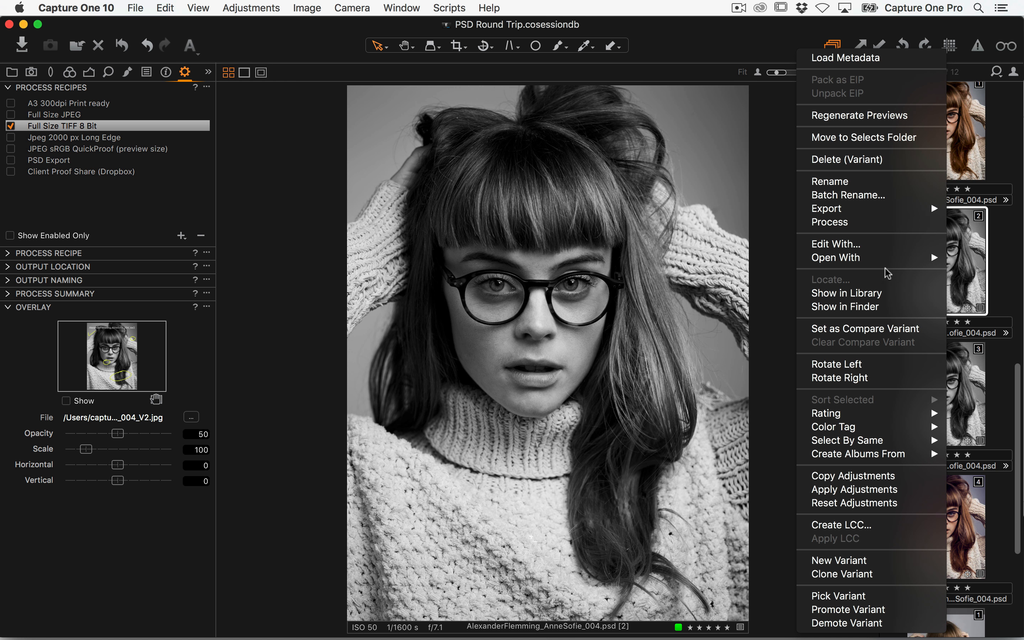
pyautogui.click(999, 251)
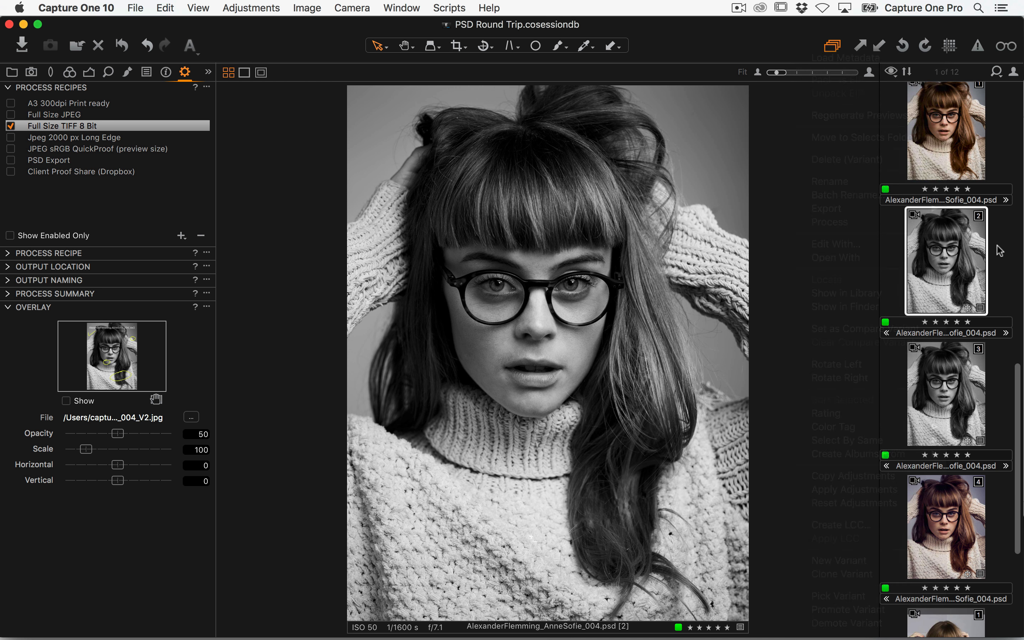
pyautogui.click(959, 145)
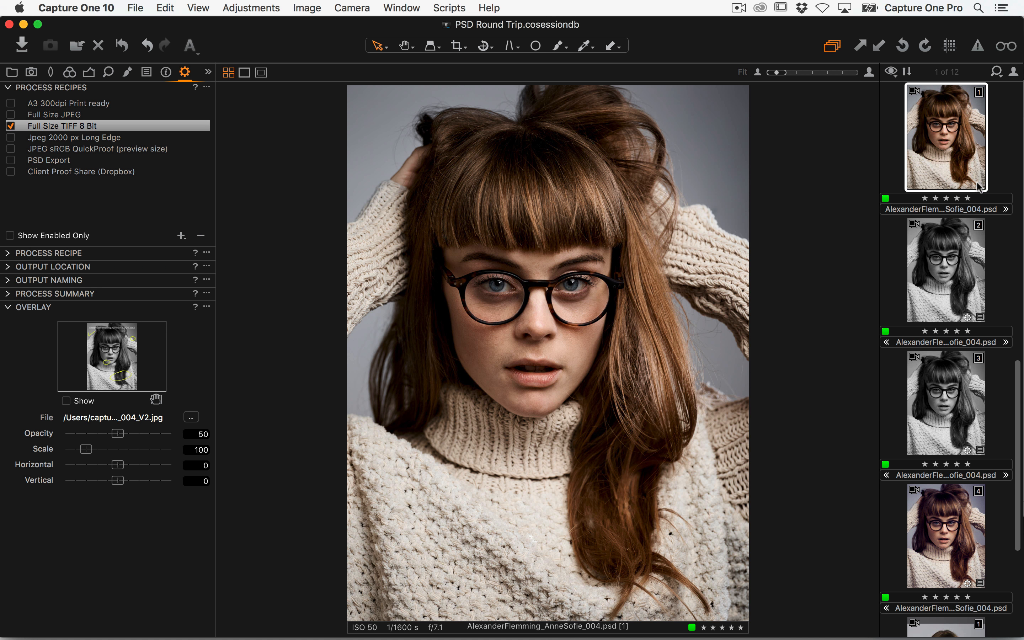
pyautogui.click(953, 279)
pyautogui.click(943, 410)
pyautogui.click(936, 509)
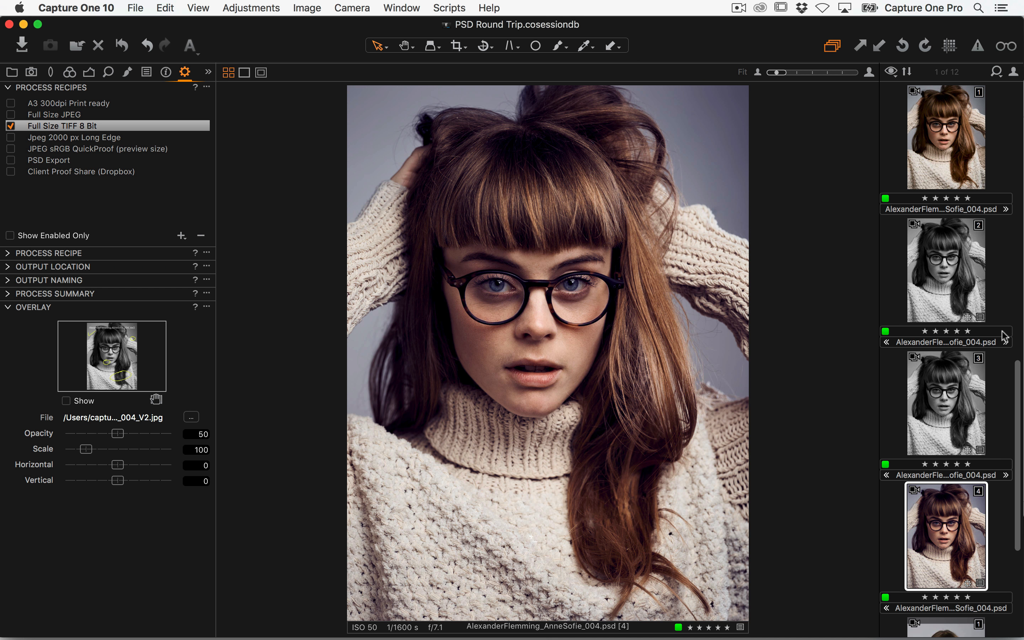
pyautogui.click(958, 176)
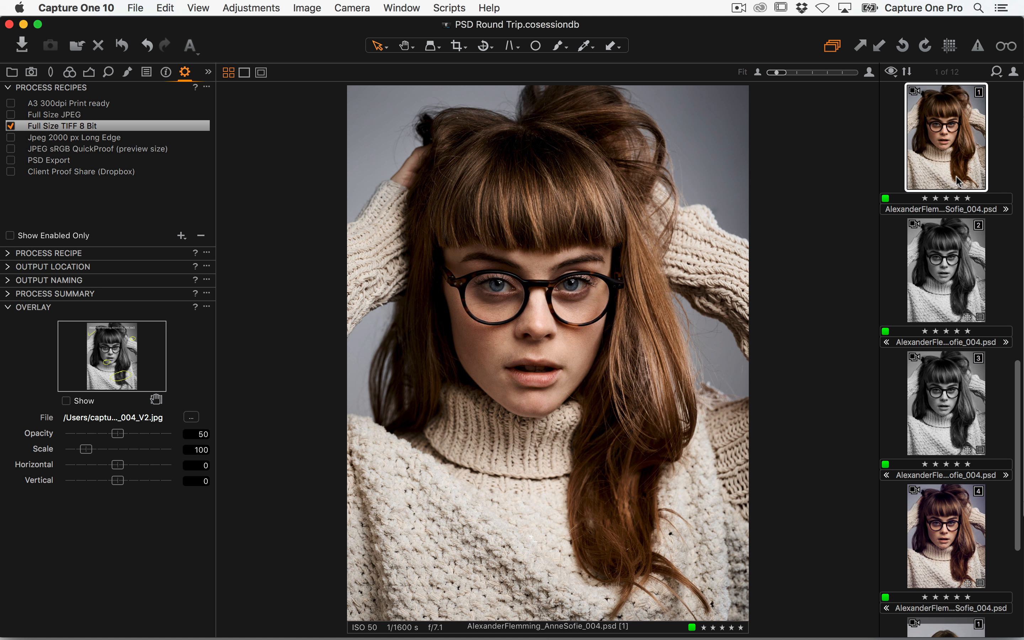
pyautogui.click(963, 291)
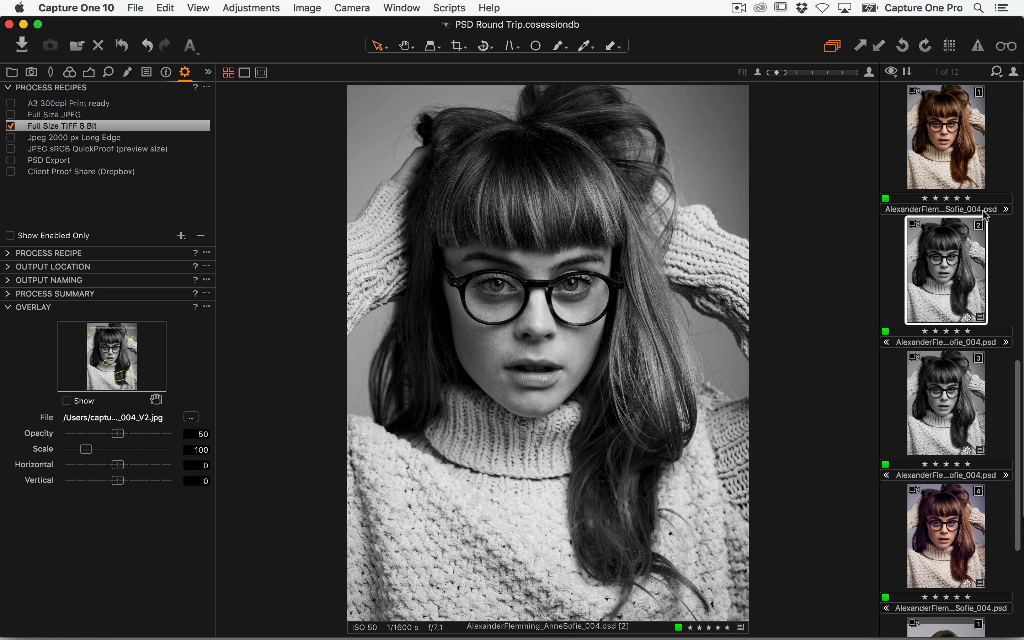
# Step: Open the Edit With recipe for variant 1 of the 004 PSD and examine the available file formats
pyautogui.click(943, 173)
pyautogui.rightClick(952, 146)
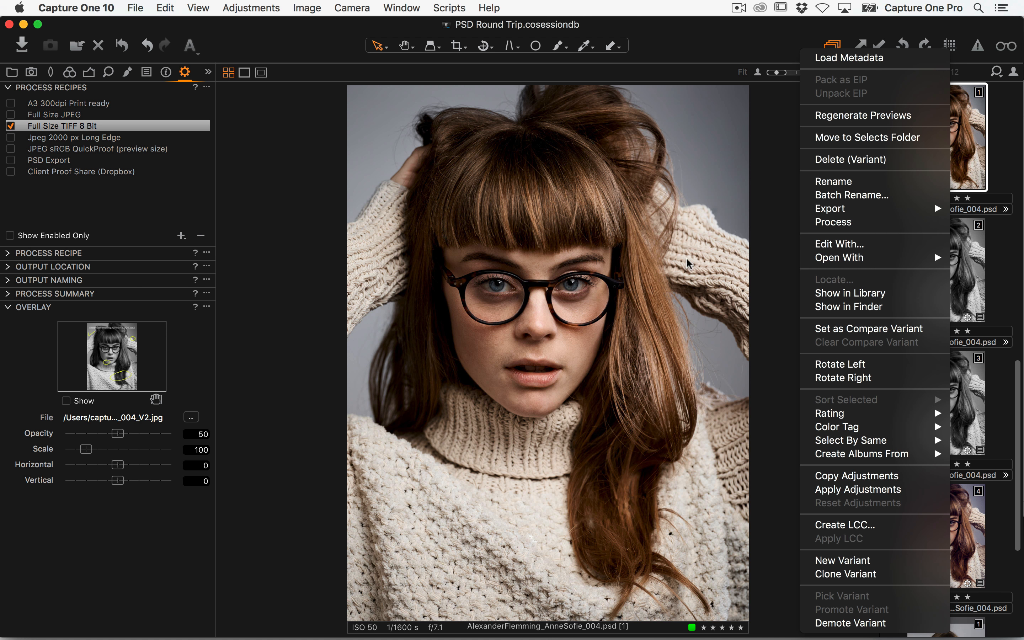
pyautogui.click(839, 244)
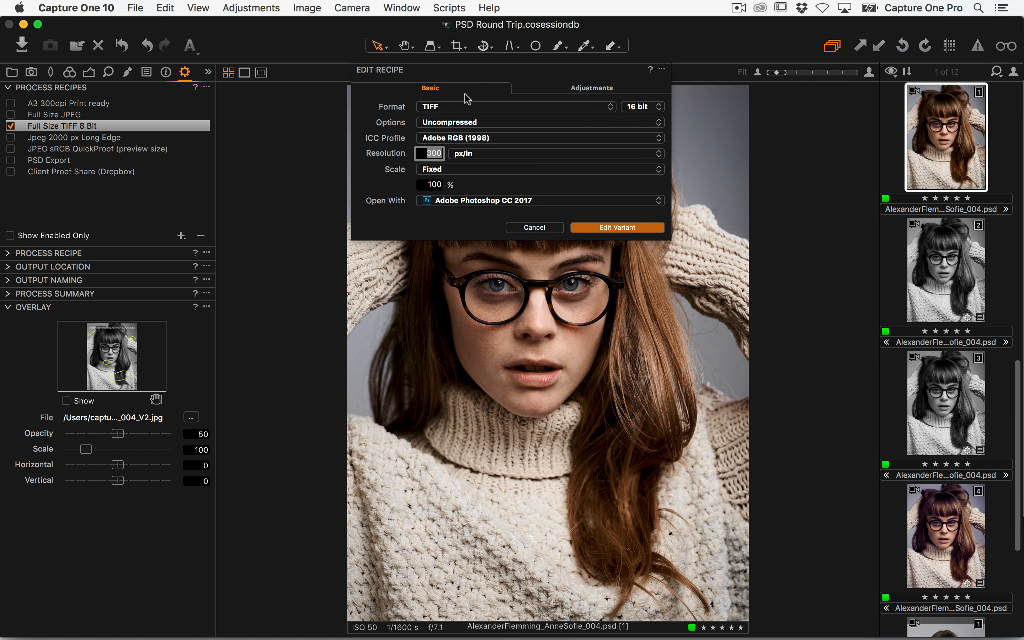
pyautogui.click(447, 108)
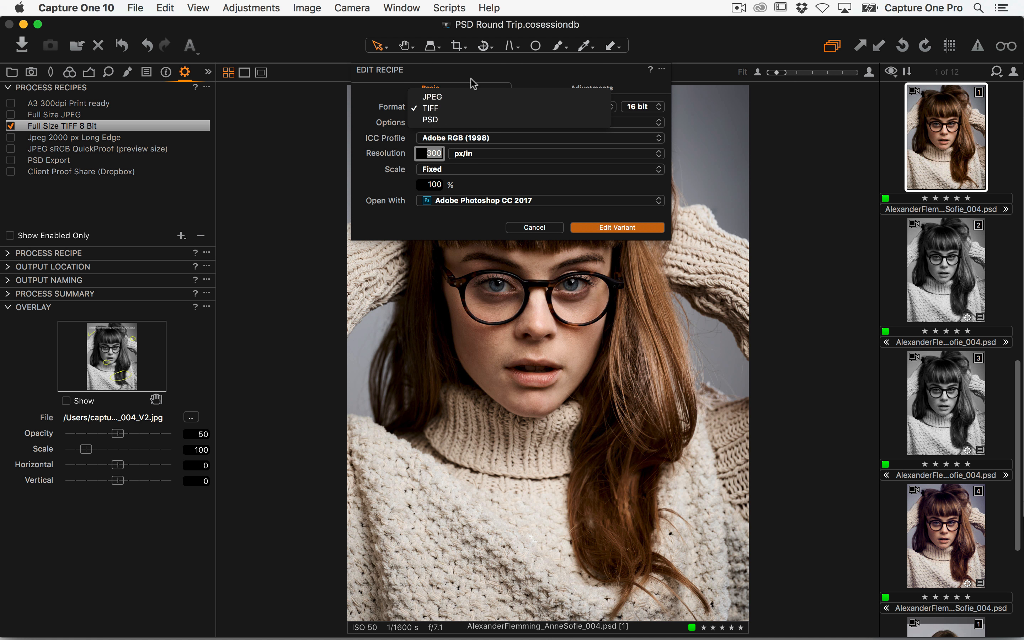
pyautogui.click(493, 79)
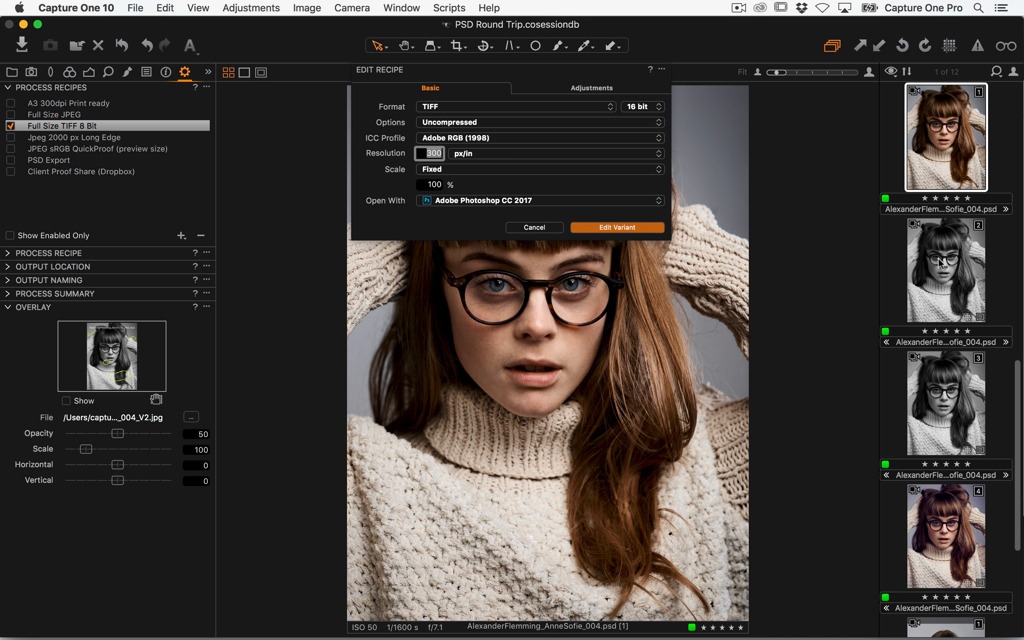
pyautogui.click(529, 227)
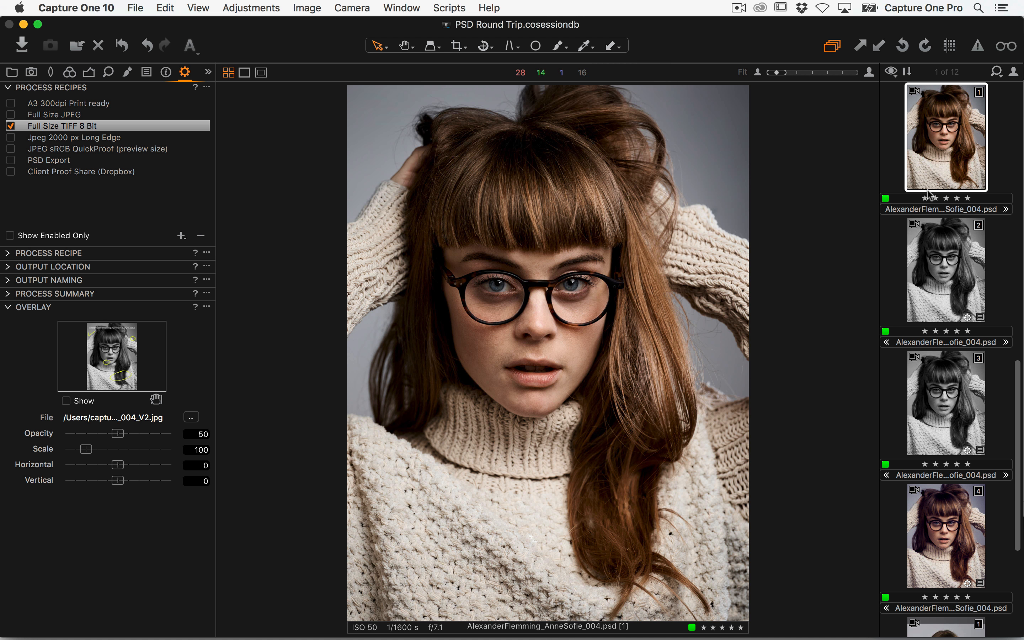
pyautogui.rightClick(950, 156)
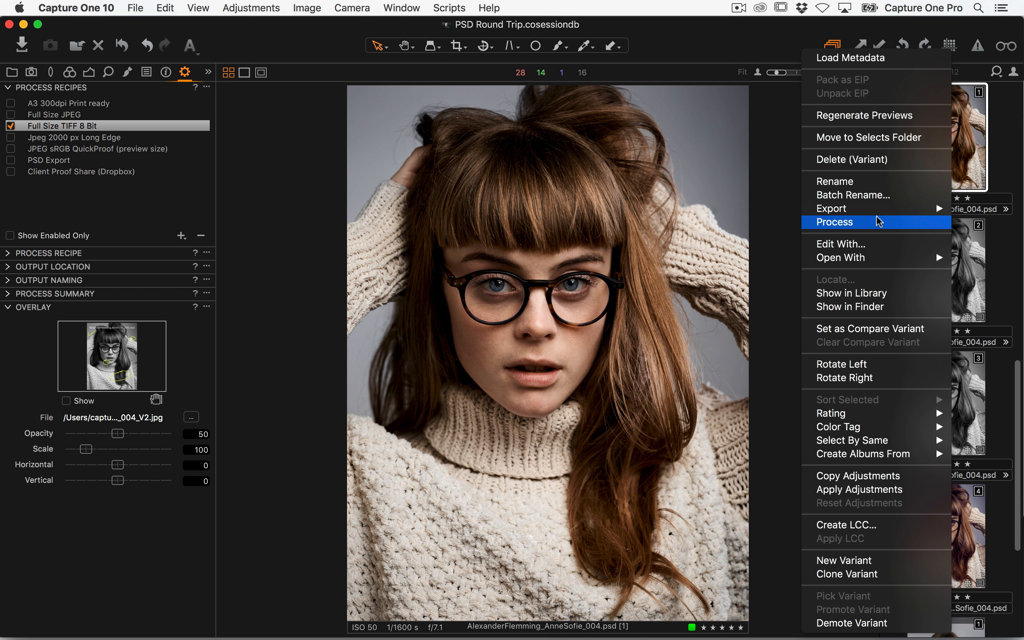
pyautogui.moveTo(860, 257)
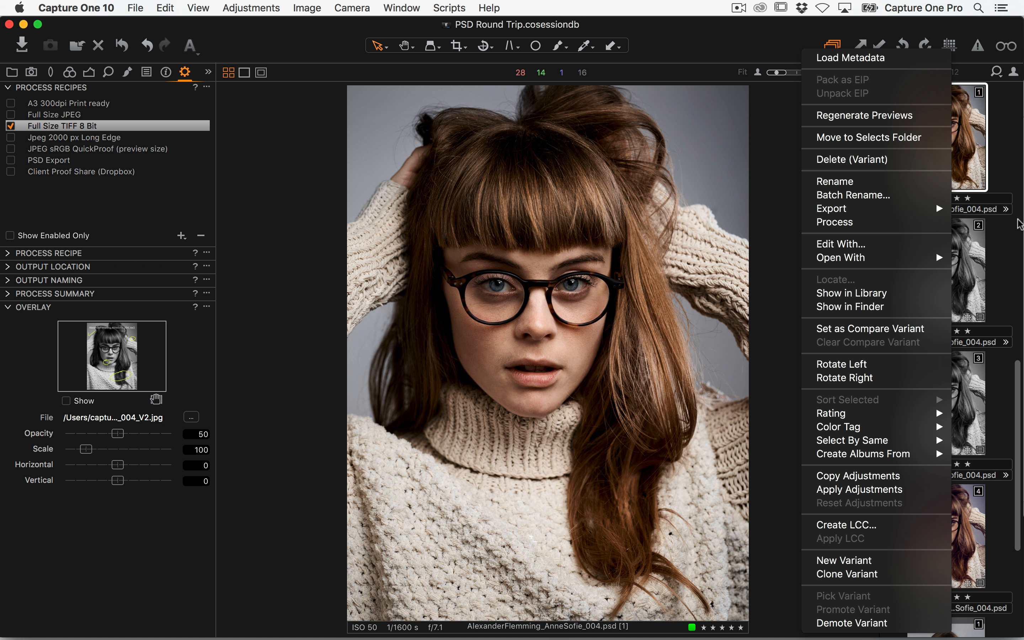
pyautogui.moveTo(910, 257)
pyautogui.click(992, 167)
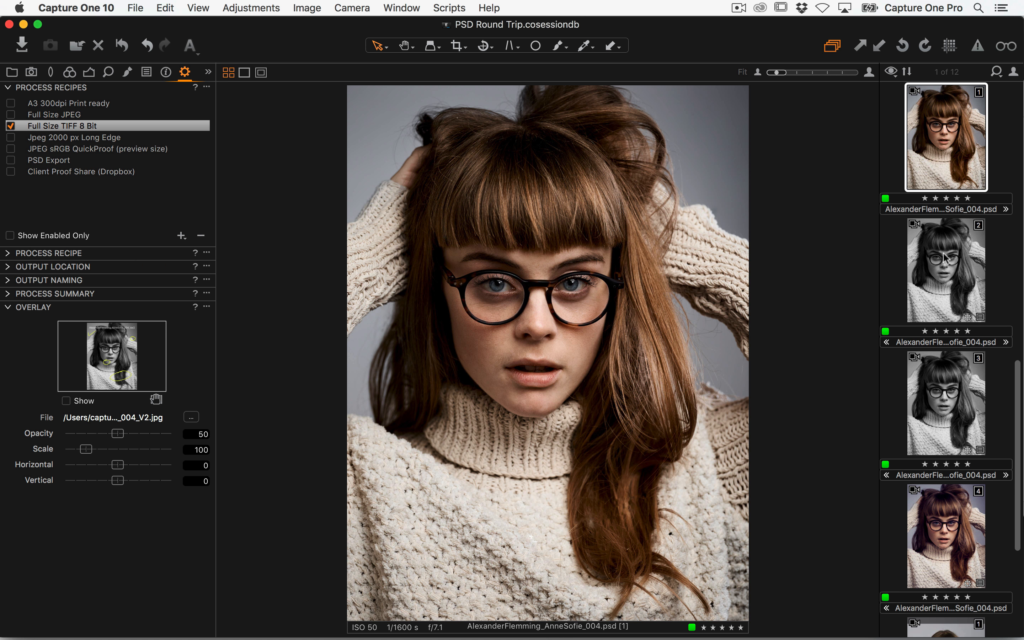
# Step: Process variants 2 and 4 of image 004 with the Full Size TIFF 8 Bit recipe, after reviewing the output location, naming and summary settings
pyautogui.click(944, 288)
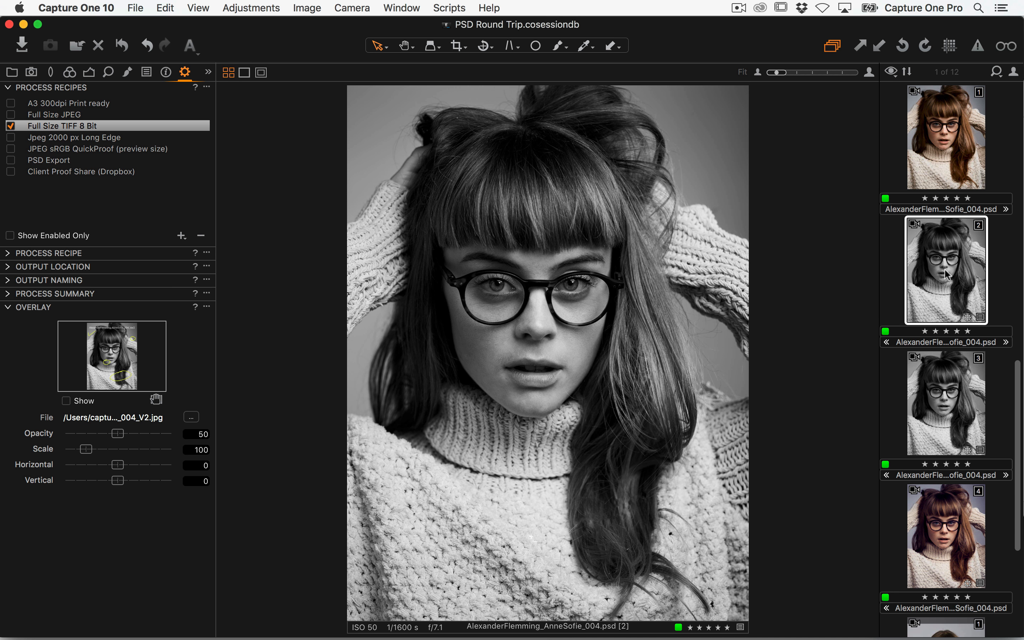
pyautogui.keyDown('super'); pyautogui.click(955, 523); pyautogui.keyUp('super')
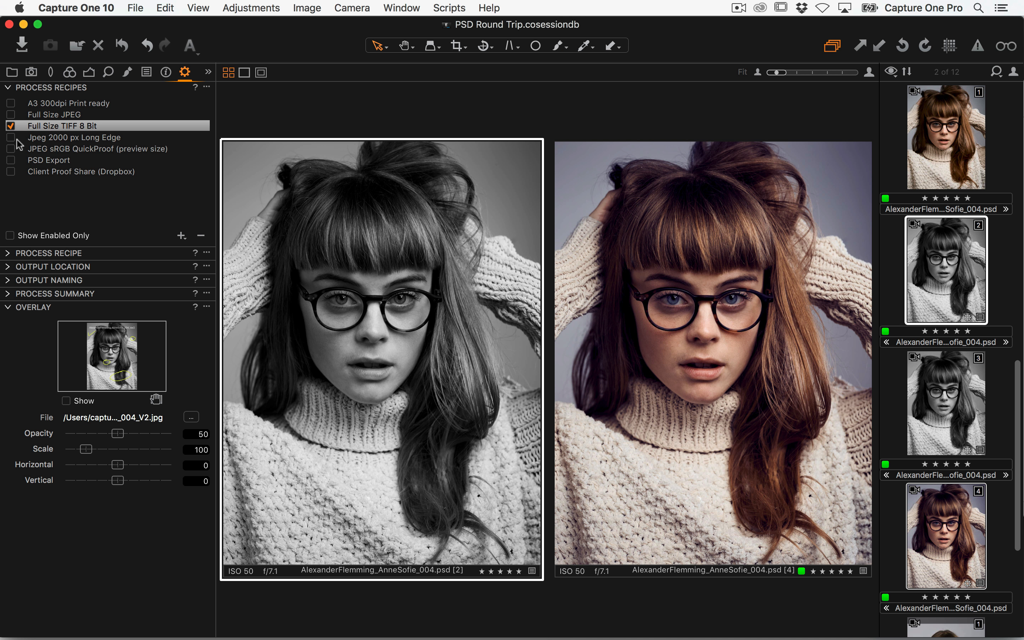
pyautogui.click(9, 307)
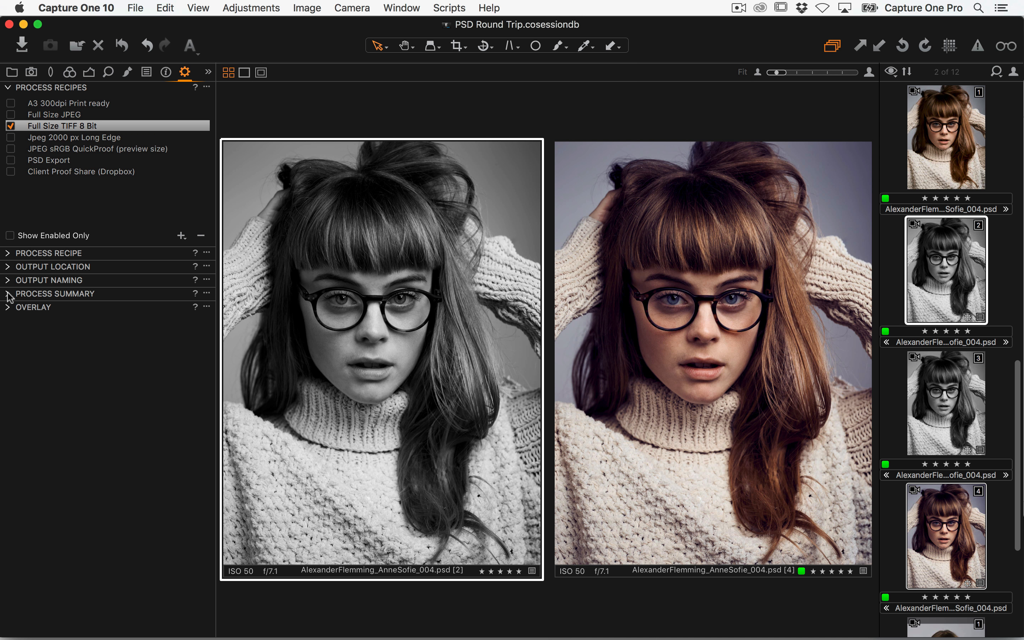
pyautogui.click(9, 253)
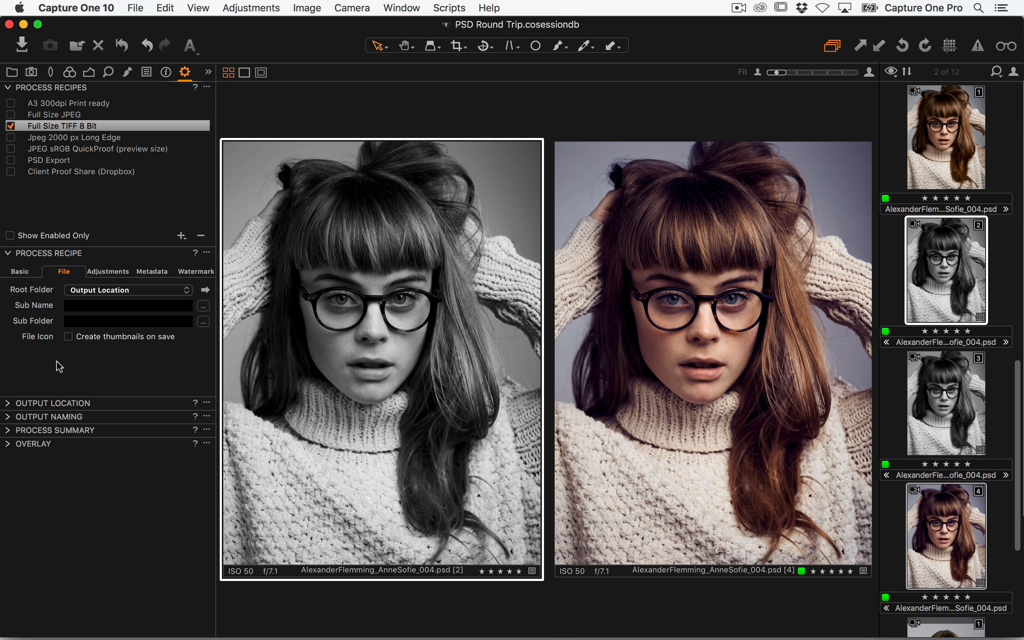
pyautogui.click(9, 403)
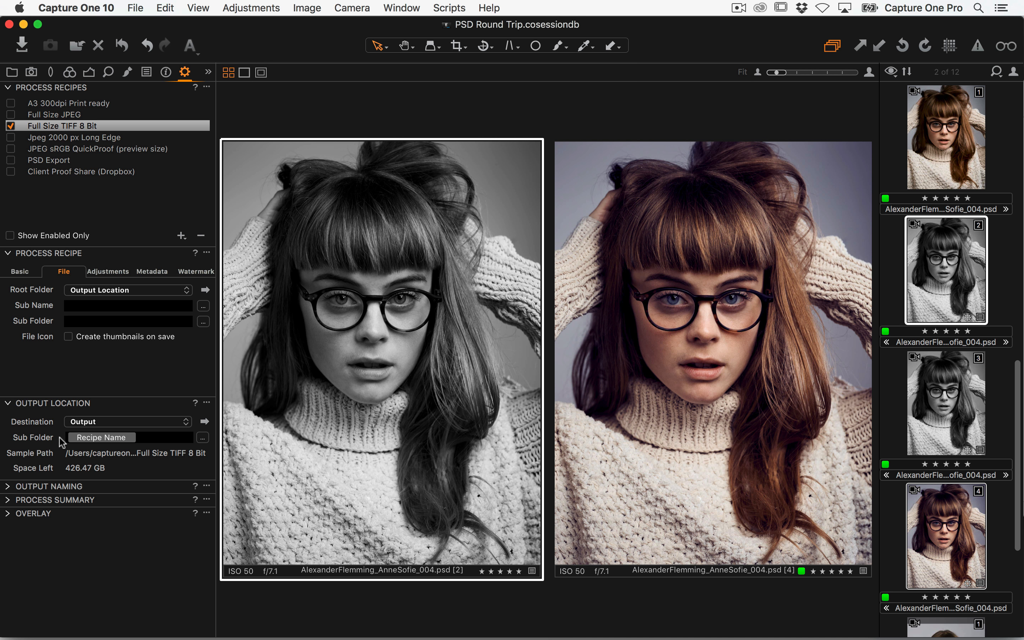
pyautogui.click(9, 486)
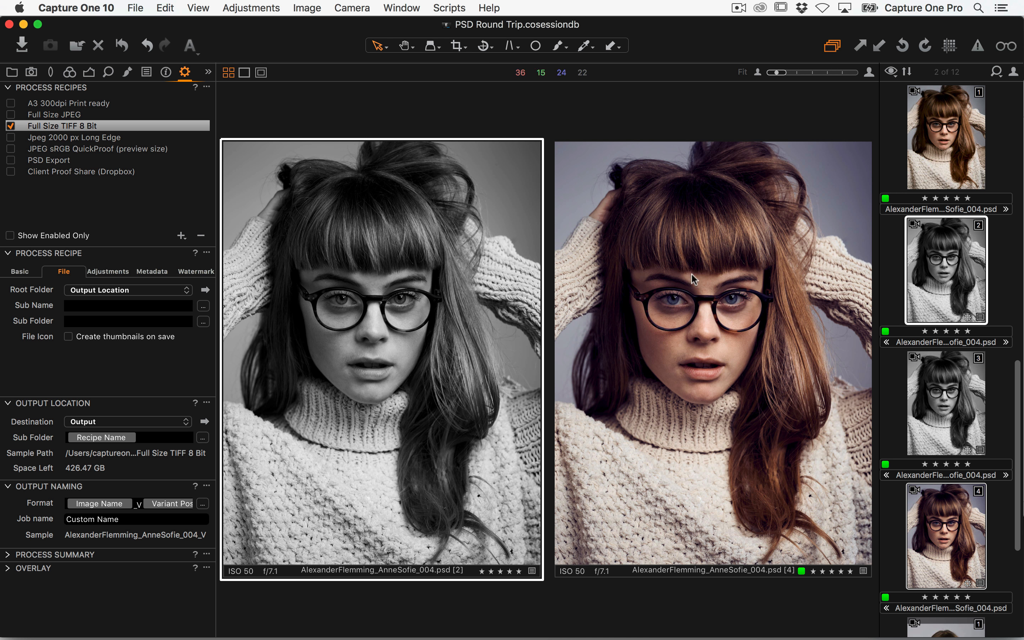
pyautogui.click(12, 555)
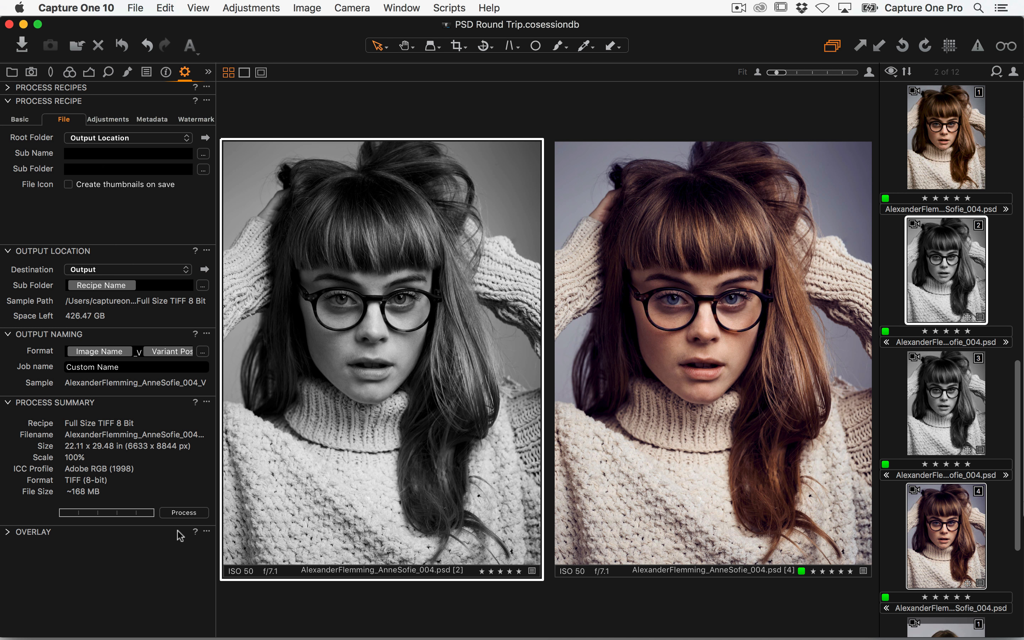
pyautogui.click(189, 513)
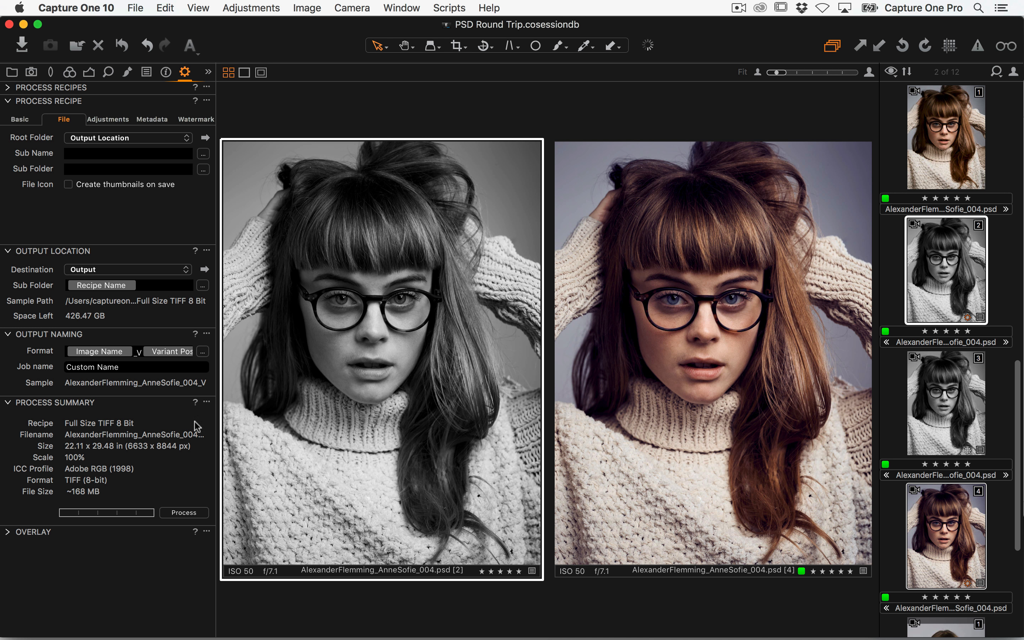
# Step: Open the session's Output folder in Finder, inspect the processed files in Full Size TIFF 8 Bit, and return to Capture One
pyautogui.click(207, 284)
pyautogui.click(205, 269)
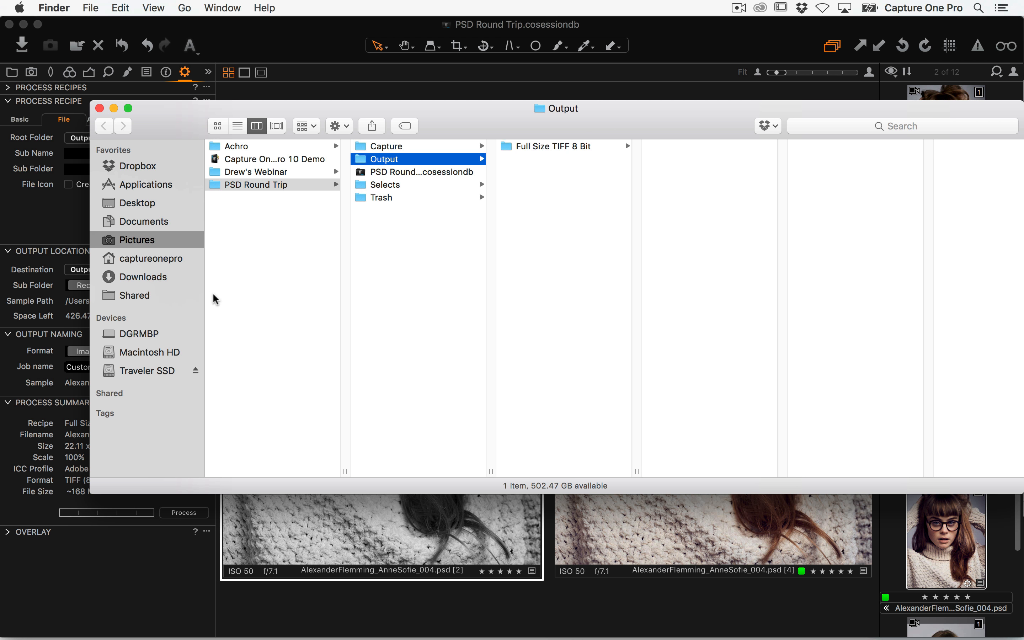
pyautogui.click(549, 145)
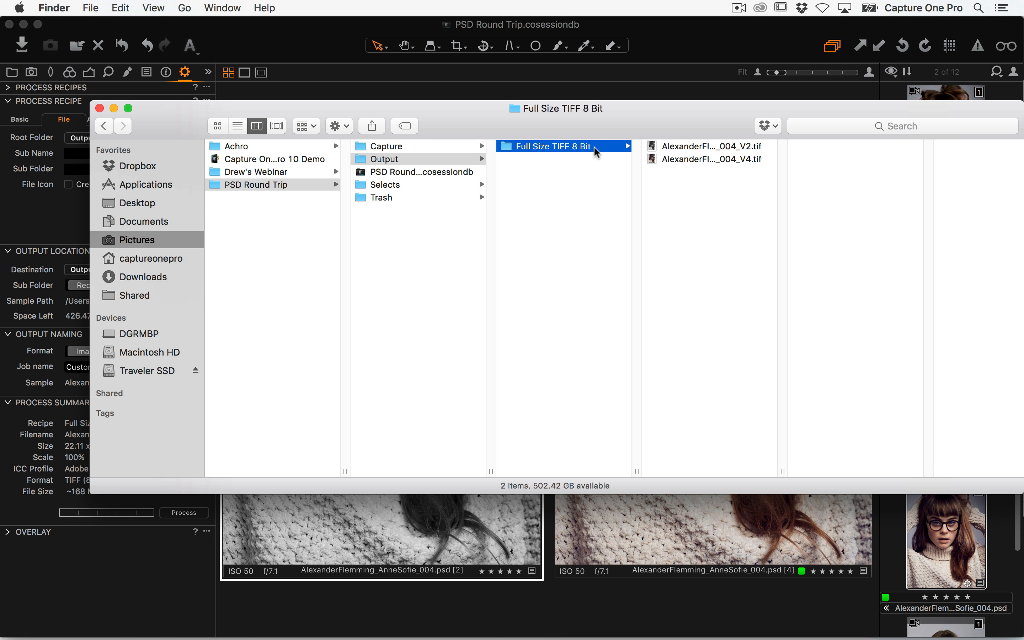
pyautogui.click(674, 144)
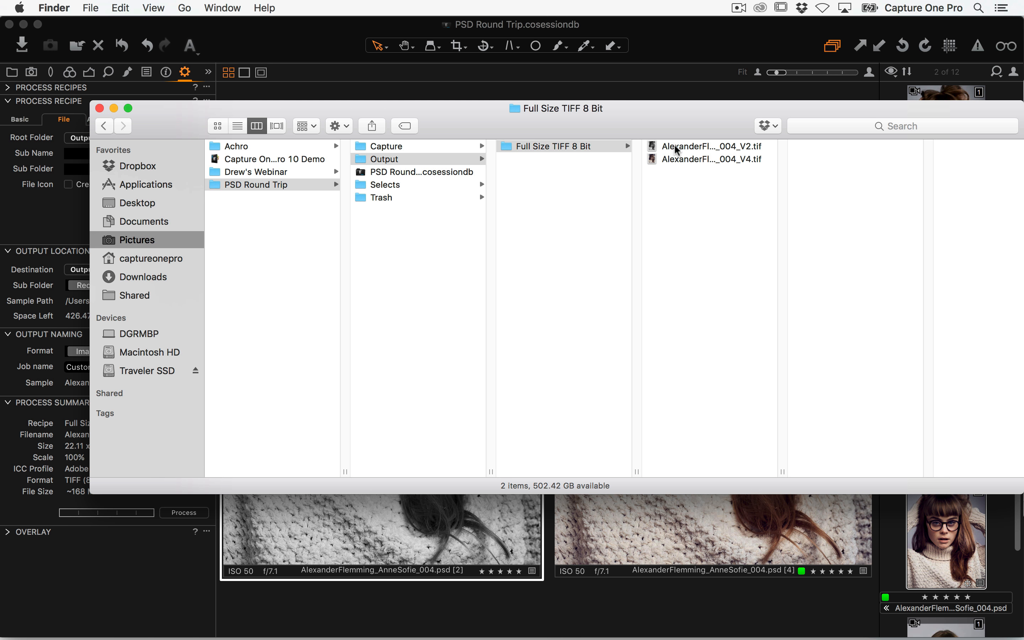
pyautogui.click(722, 159)
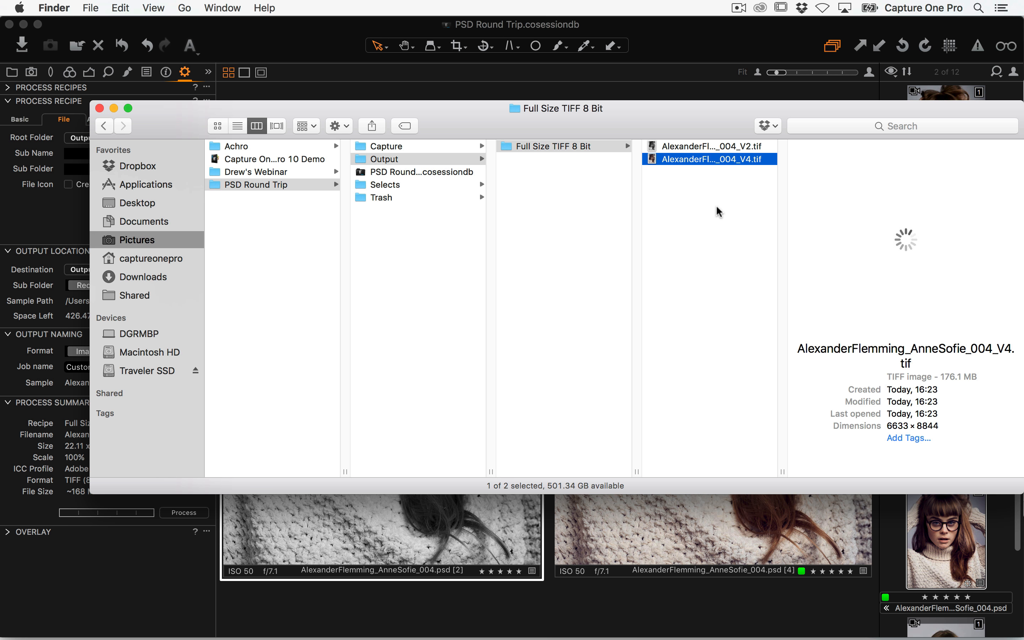
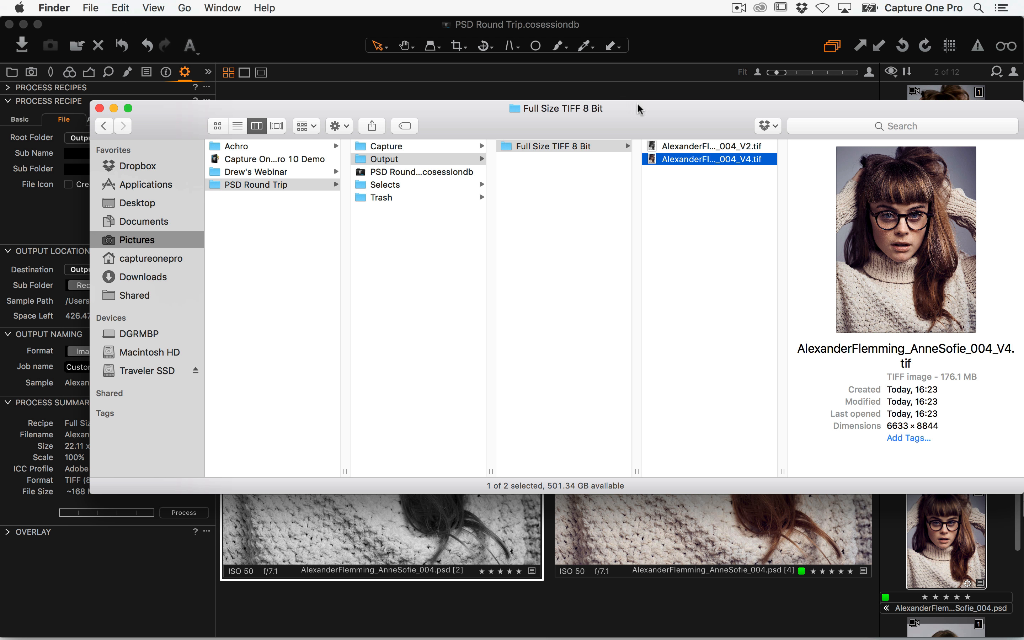
pyautogui.click(676, 98)
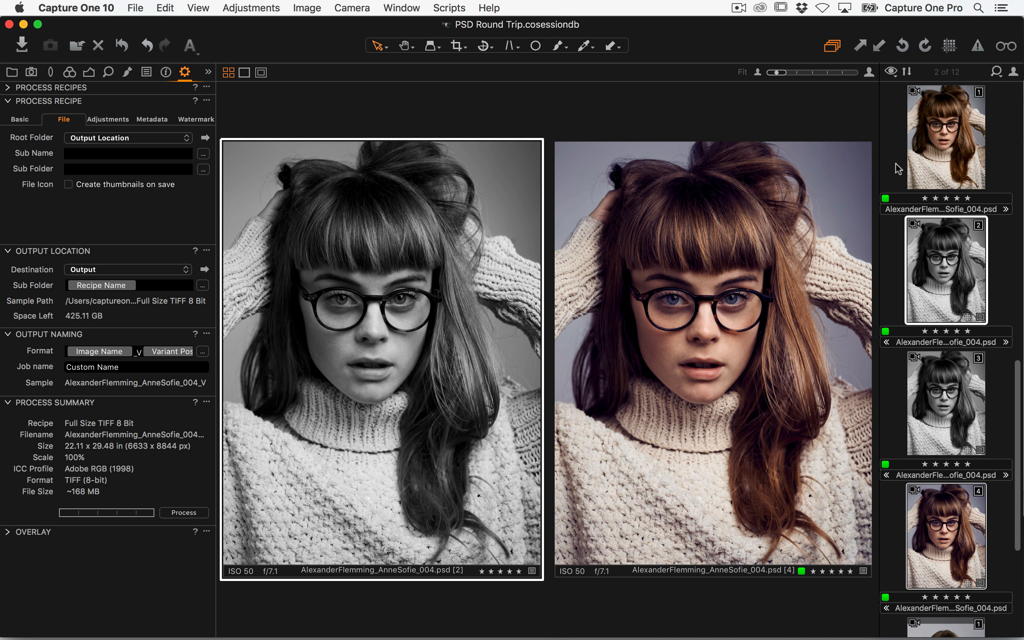
# Step: Examine the file formats offered by the Edit With recipe for variant 1 of image 004, and close it without editing
pyautogui.click(943, 158)
pyautogui.rightClick(943, 158)
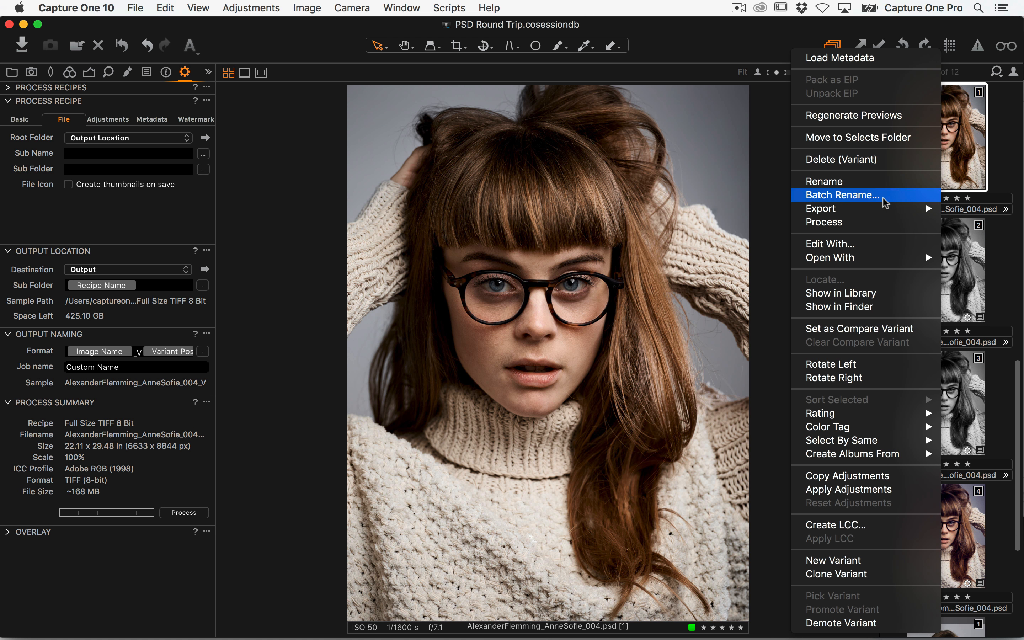
pyautogui.click(870, 251)
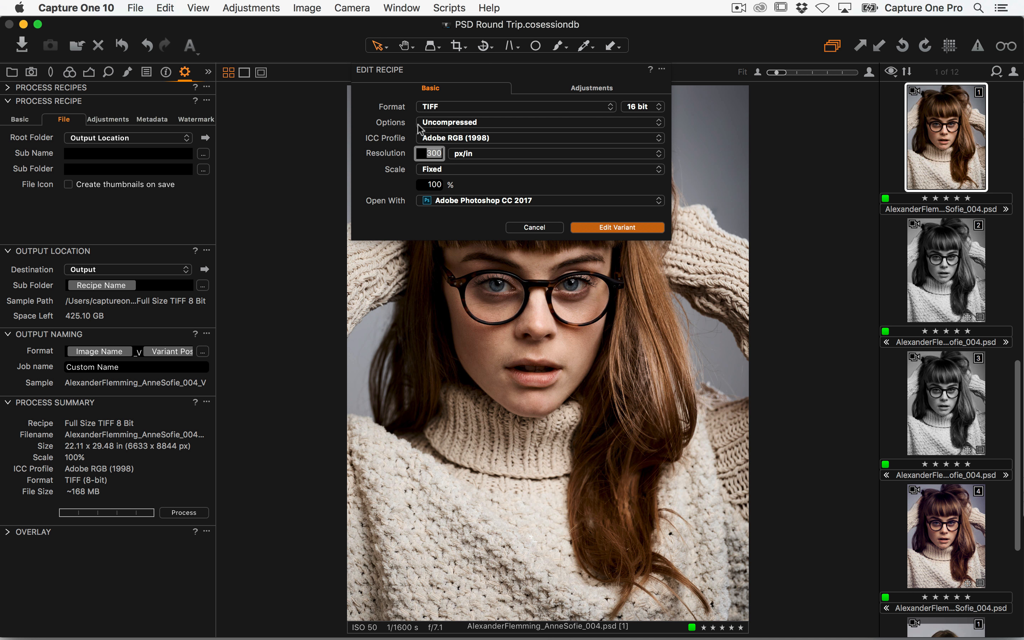
pyautogui.click(446, 112)
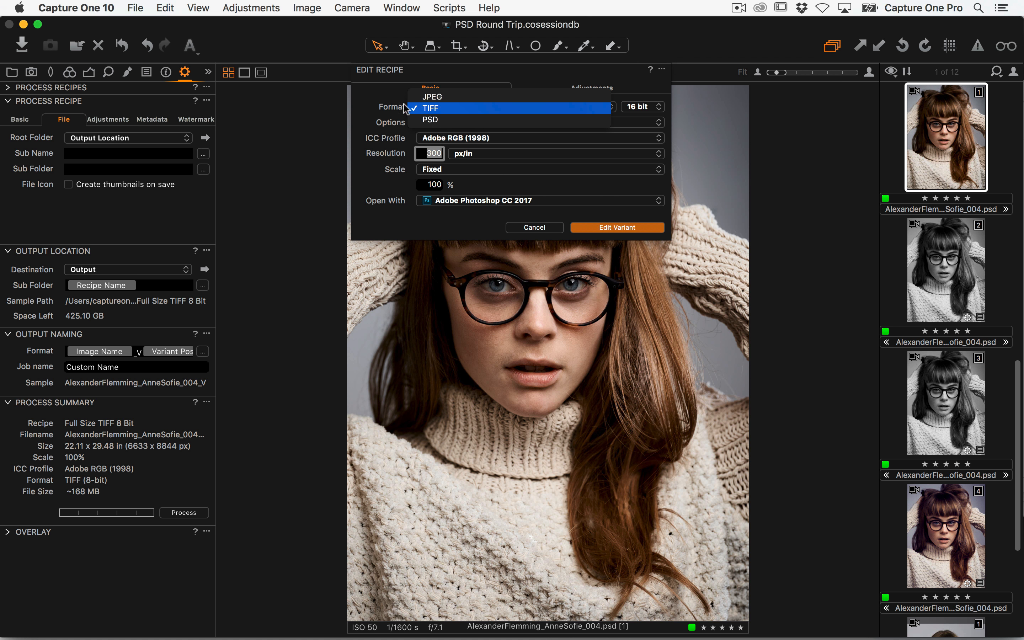
pyautogui.click(378, 129)
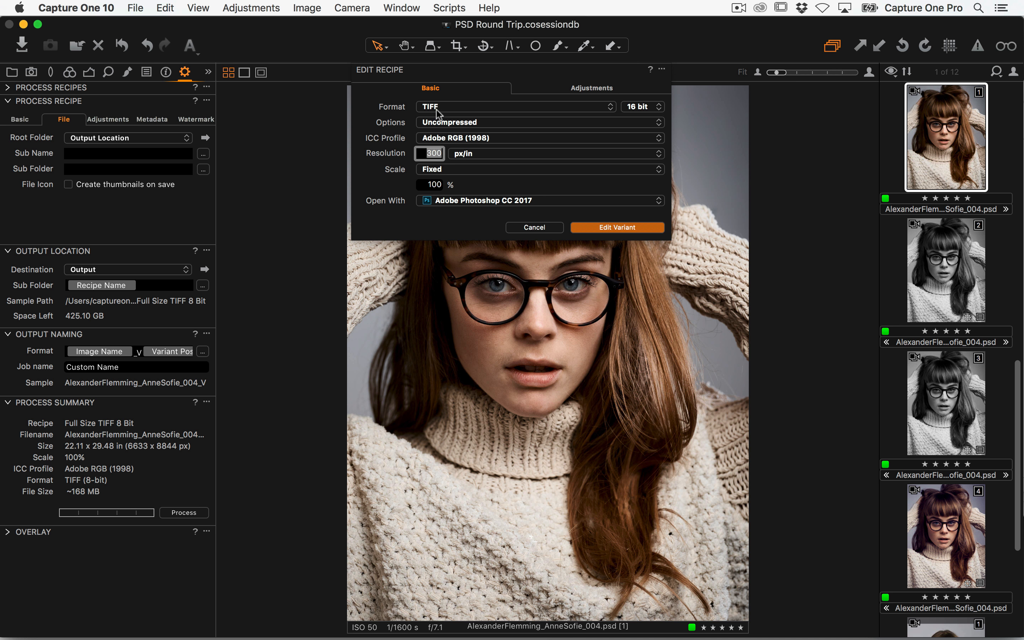
pyautogui.click(454, 107)
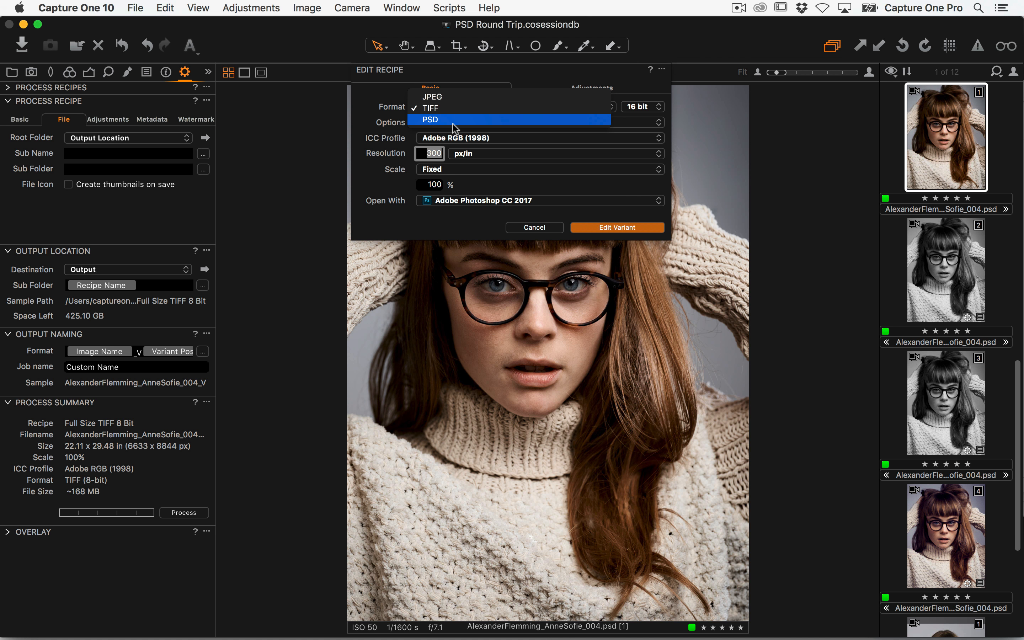
pyautogui.click(369, 122)
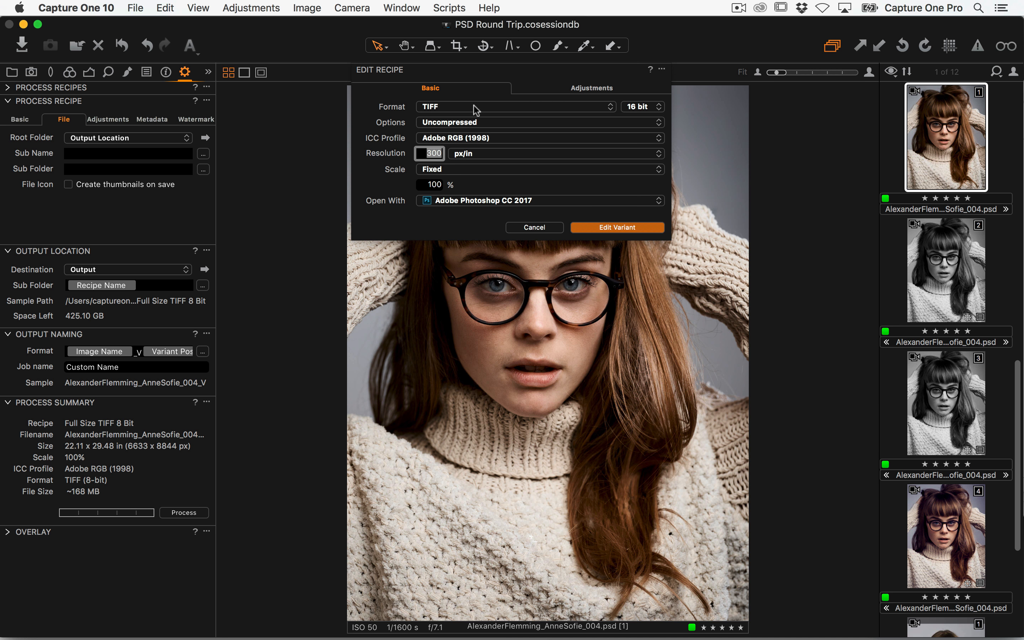
pyautogui.click(537, 229)
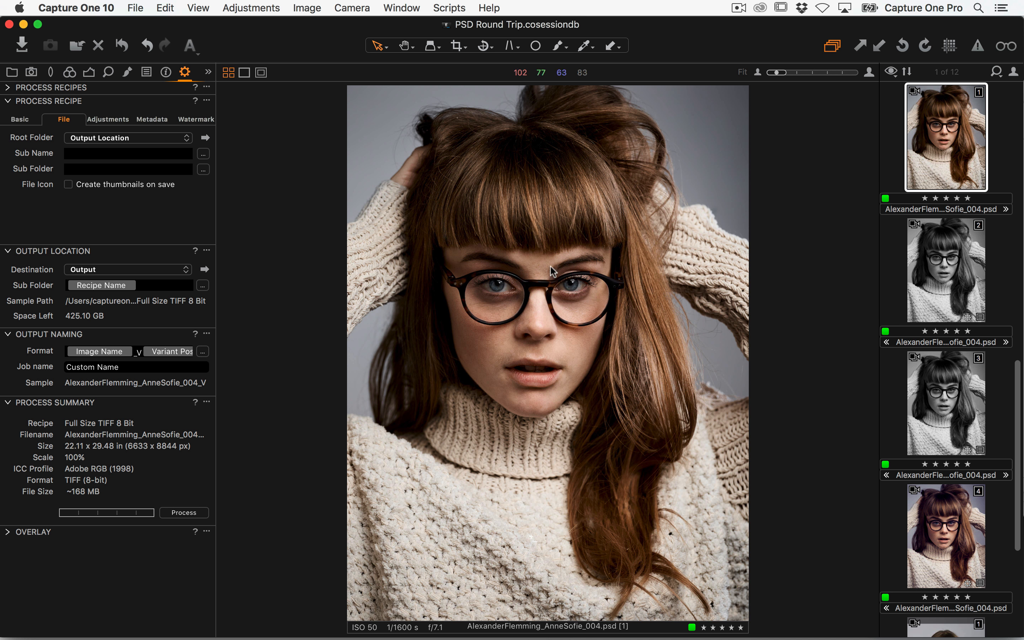
# Step: Use Edit With on the green-tagged variant 1 of the 007 EIP image to open it as an 8-bit PSD in Adobe Photoshop CC 2017
pyautogui.scroll(-5, 902, 357)
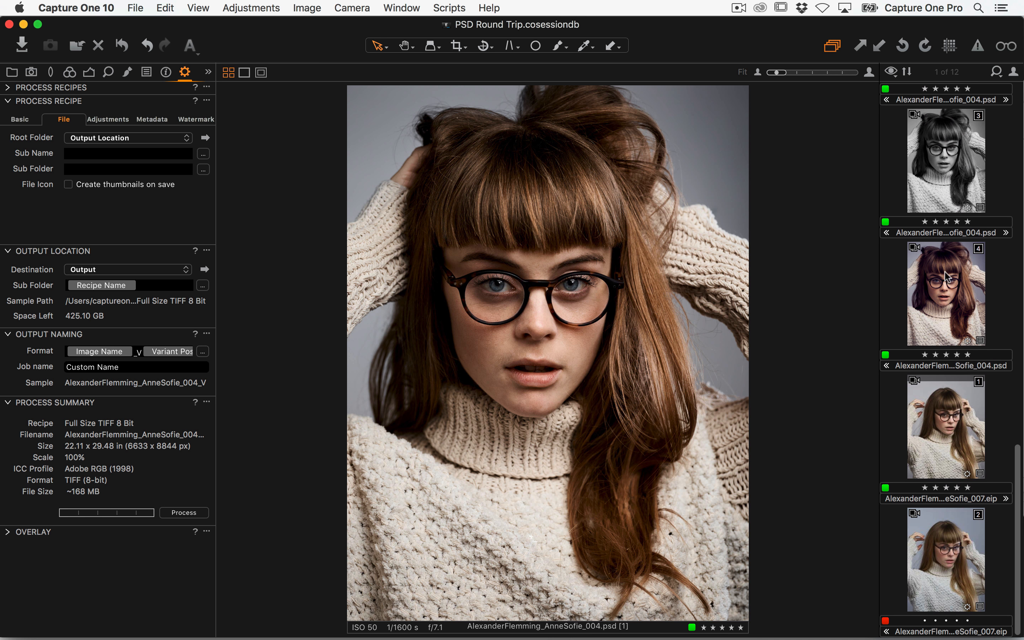
pyautogui.click(941, 425)
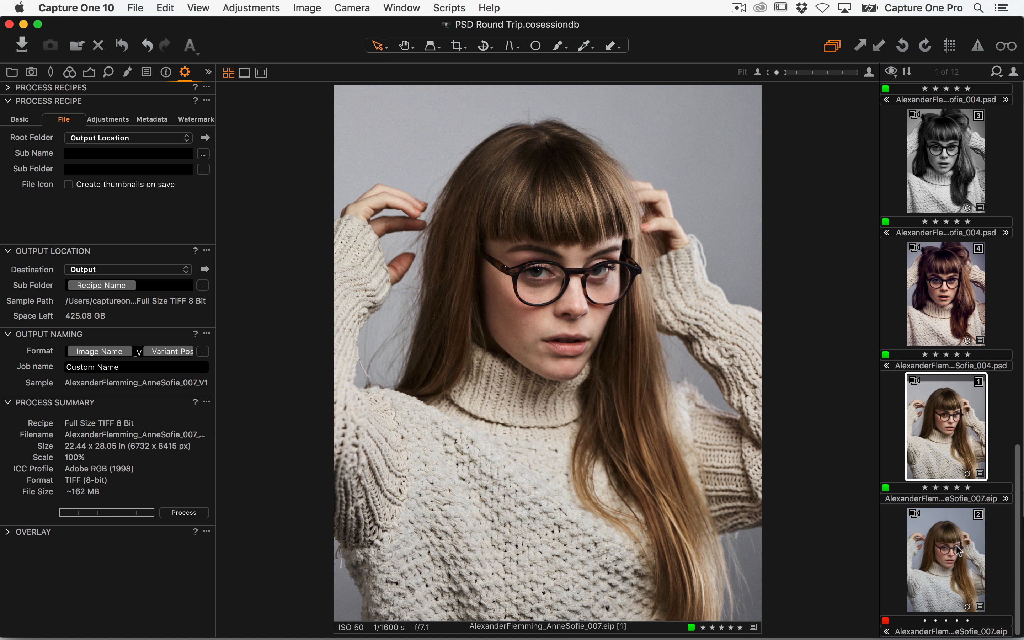
pyautogui.click(957, 548)
pyautogui.click(929, 449)
pyautogui.rightClick(936, 419)
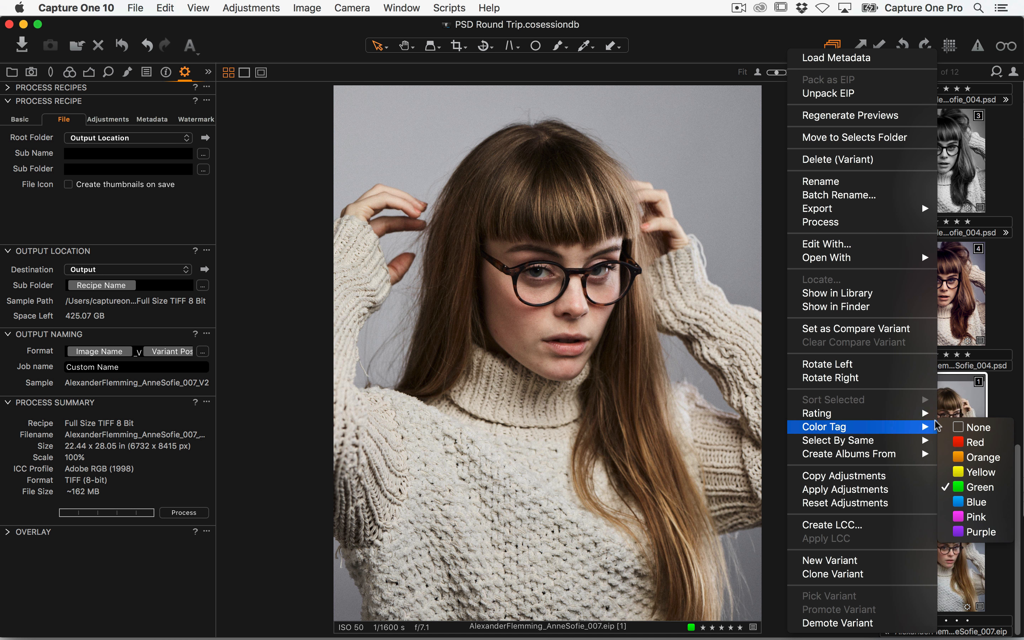
pyautogui.click(854, 243)
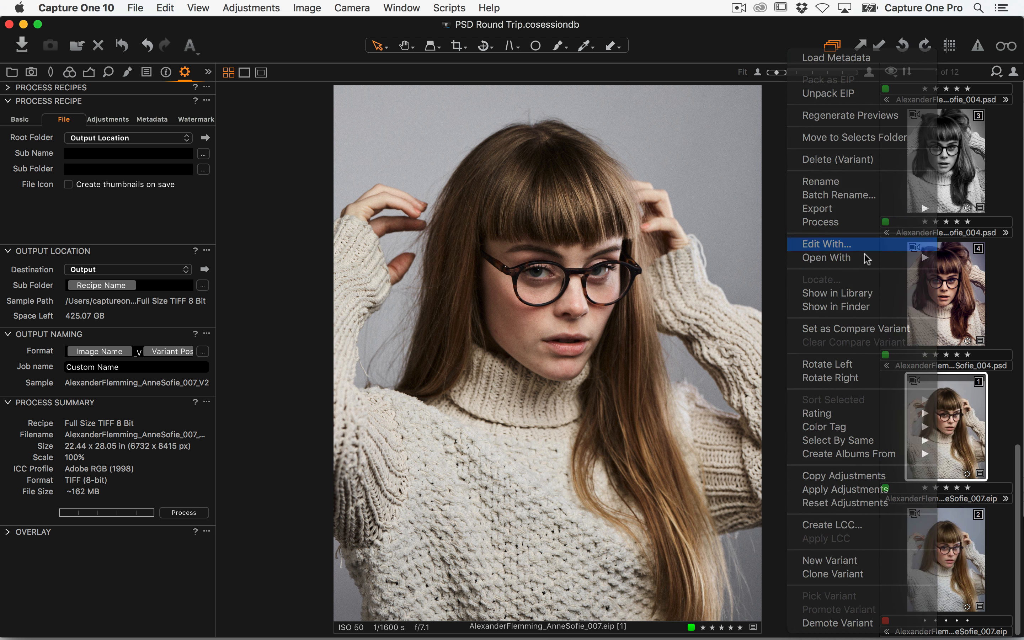
pyautogui.click(485, 109)
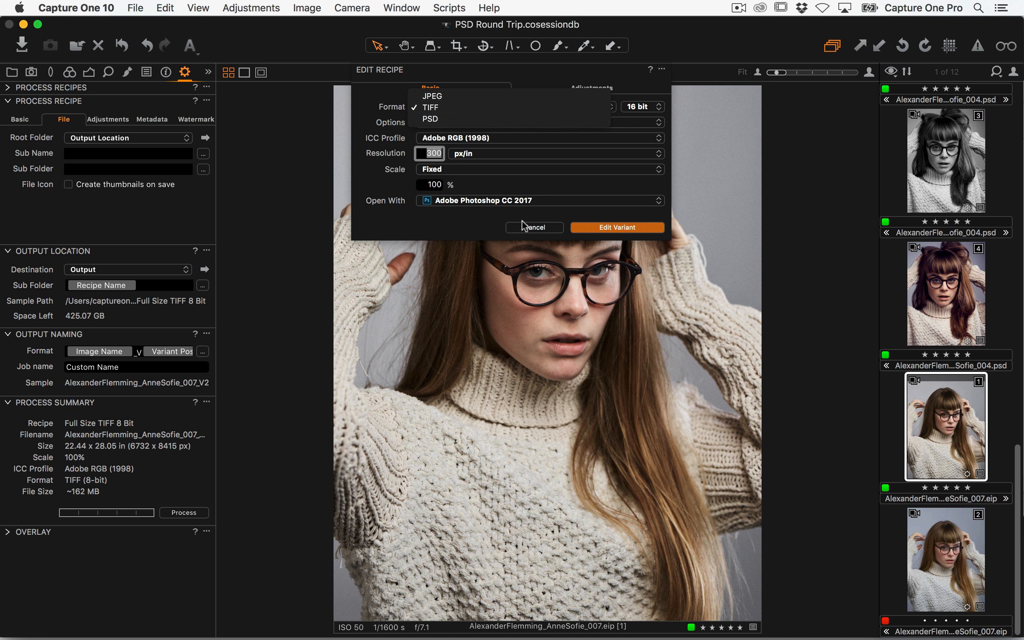
pyautogui.click(485, 119)
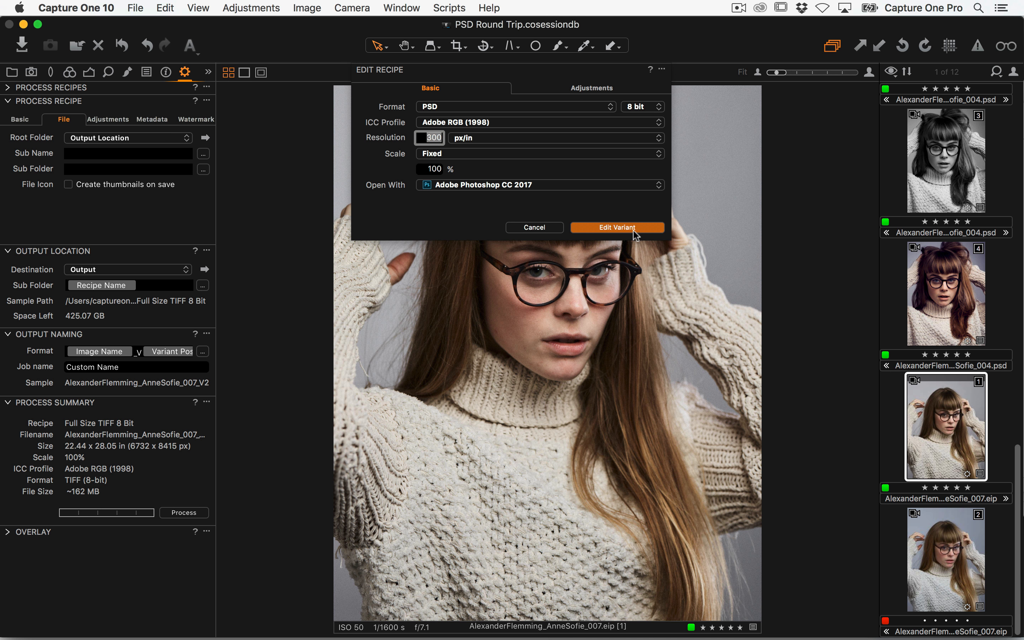
pyautogui.click(621, 227)
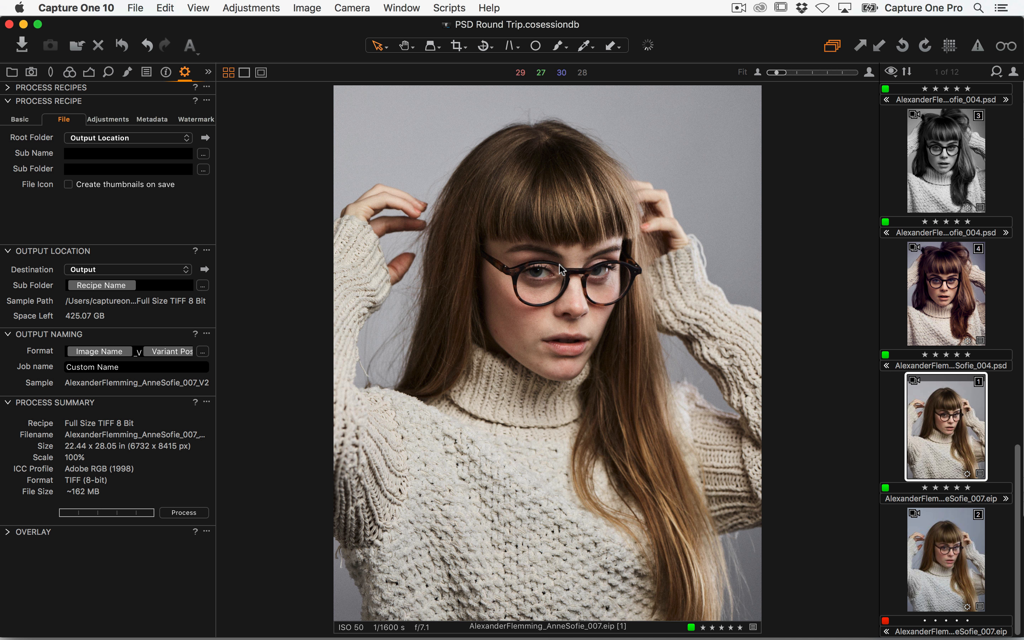
pyautogui.click(401, 4)
pyautogui.click(401, 5)
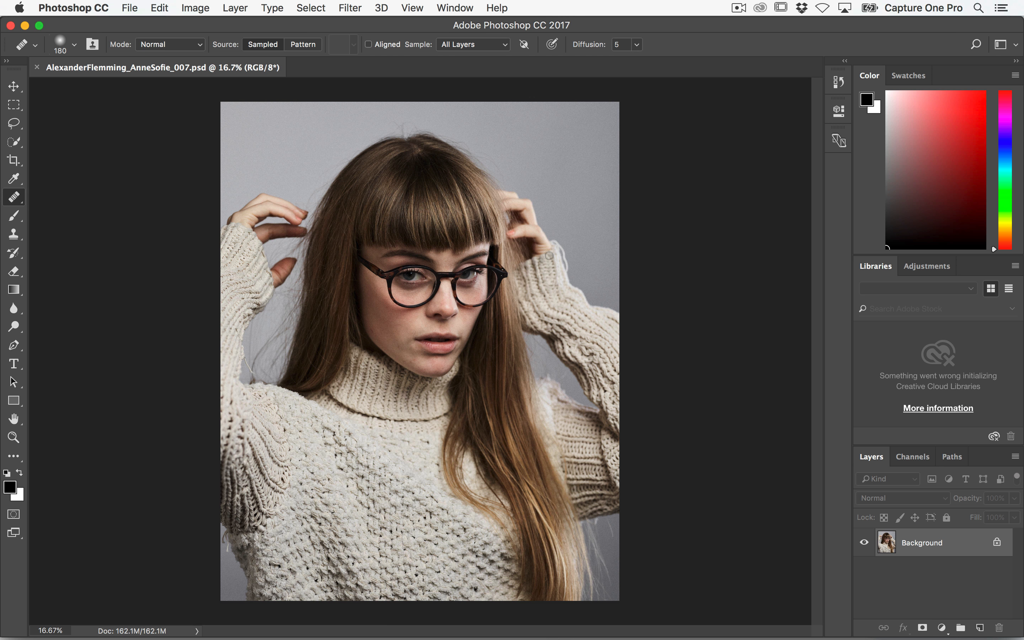
# Step: Add a new empty layer above the Background layer and name it Retouch
pyautogui.click(979, 627)
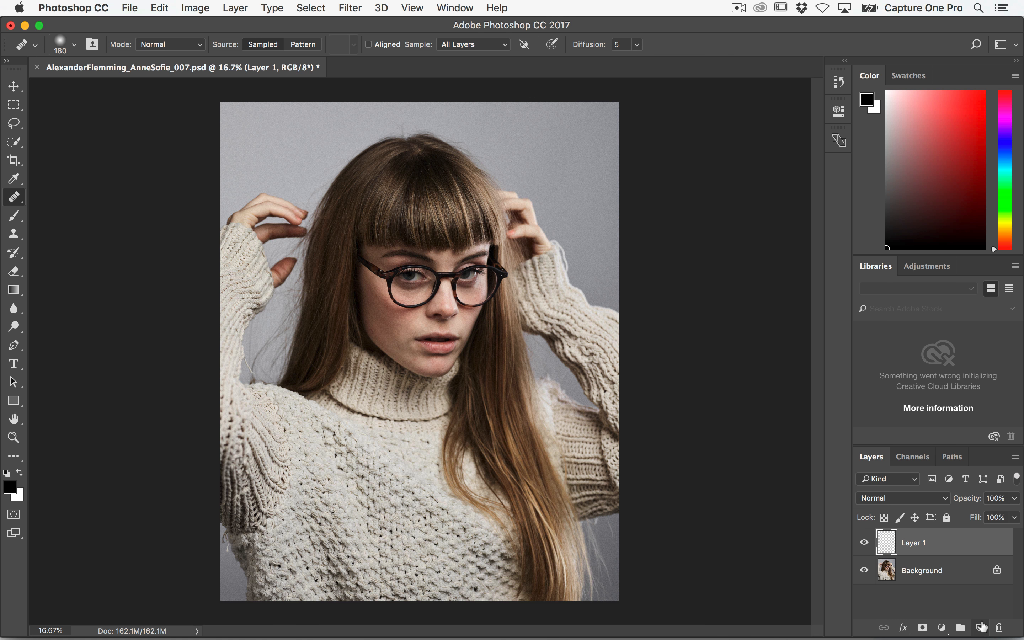
pyautogui.doubleClick(918, 547)
pyautogui.write('etouch')
pyautogui.press('Return')
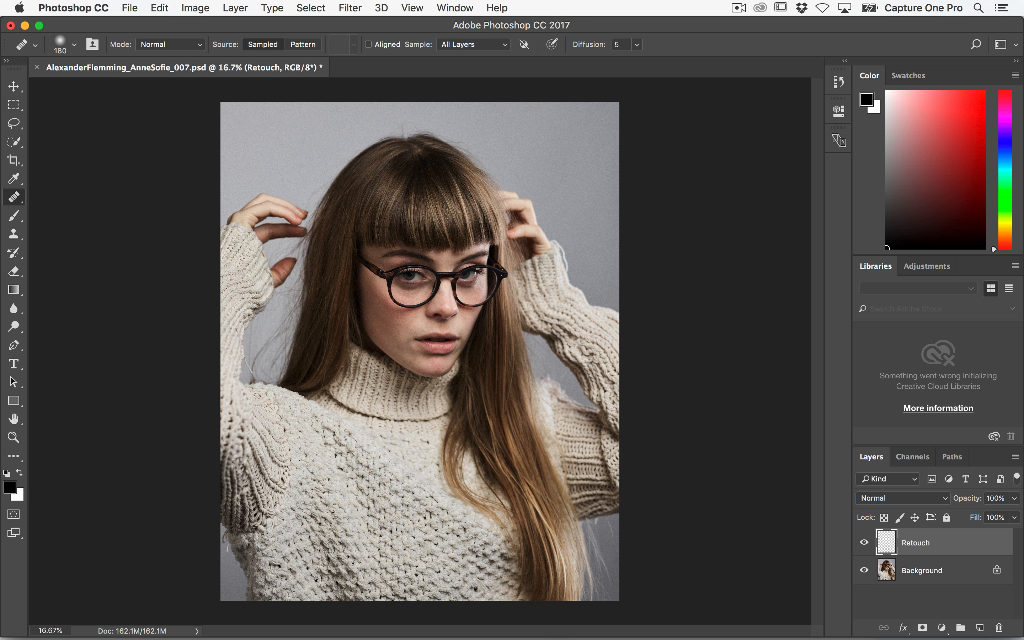
# Step: Remove the loose yarn strand hanging from the sleeve against the grey background, using the Healing Brush on the Retouch layer at 100% view
pyautogui.doubleClick(14, 437)
pyautogui.press('h')
pyautogui.moveTo(566, 302); pyautogui.dragTo(599, 240)
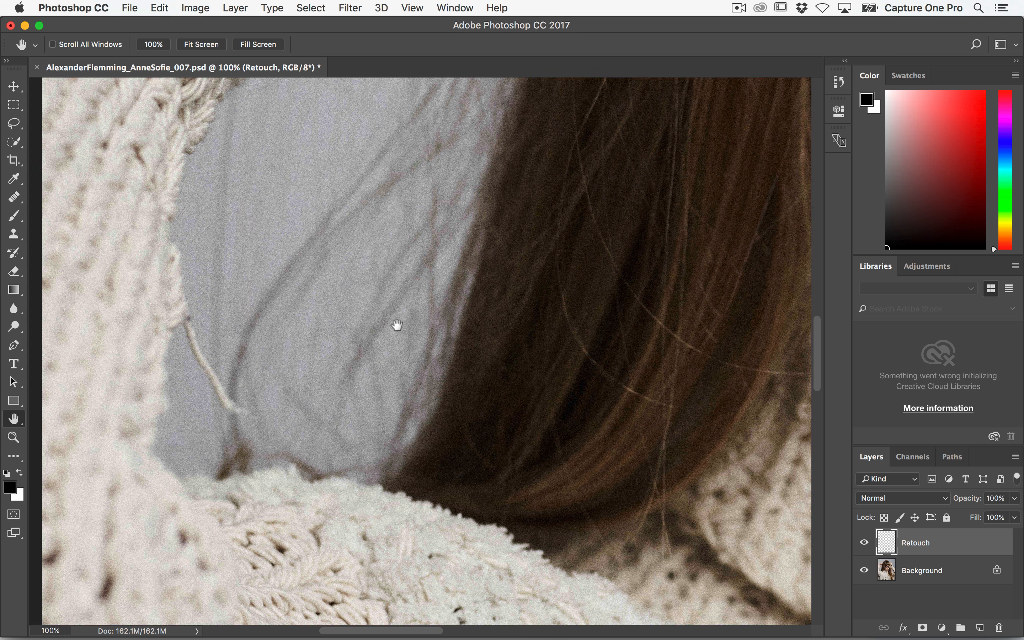
pyautogui.click(13, 197)
pyautogui.moveTo(227, 321)
pyautogui.mouseDown()
pyautogui.moveTo(200, 334)
pyautogui.moveTo(207, 348)
pyautogui.moveTo(205, 309)
pyautogui.moveTo(193, 324)
pyautogui.moveTo(197, 317)
pyautogui.moveTo(239, 377)
pyautogui.moveTo(227, 379)
pyautogui.moveTo(238, 400)
pyautogui.moveTo(259, 402)
pyautogui.mouseUp()
pyautogui.keyDown('alt'); pyautogui.click(260, 232); pyautogui.keyUp('alt')
pyautogui.keyDown('alt'); pyautogui.click(249, 242); pyautogui.keyUp('alt')
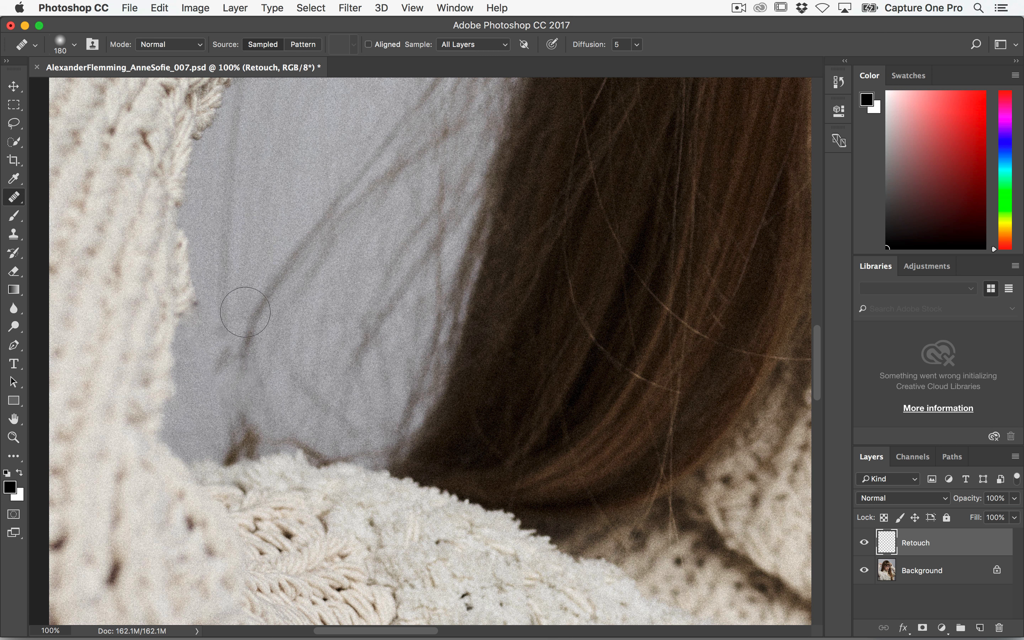
# Step: Heal the skin blemishes on the cheek, jaw and chin on the Retouch layer, sampling clean skin nearby
pyautogui.moveTo(623, 474); pyautogui.dragTo(420, 312)
pyautogui.moveTo(744, 427); pyautogui.dragTo(523, 382)
pyautogui.moveTo(728, 288); pyautogui.dragTo(511, 418)
pyautogui.press('super+minus')
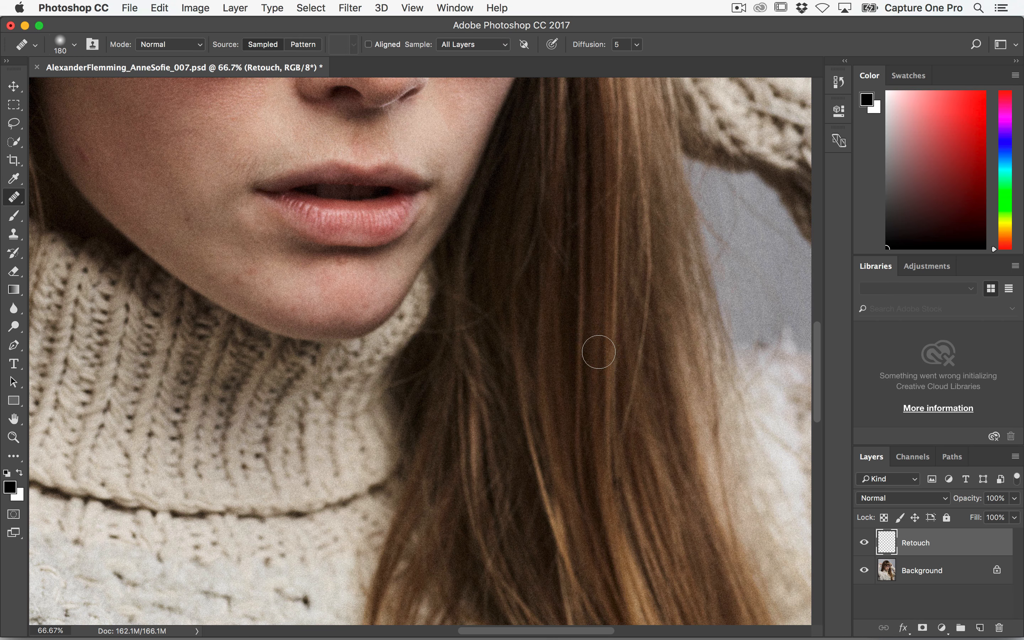
pyautogui.moveTo(286, 289); pyautogui.dragTo(371, 396)
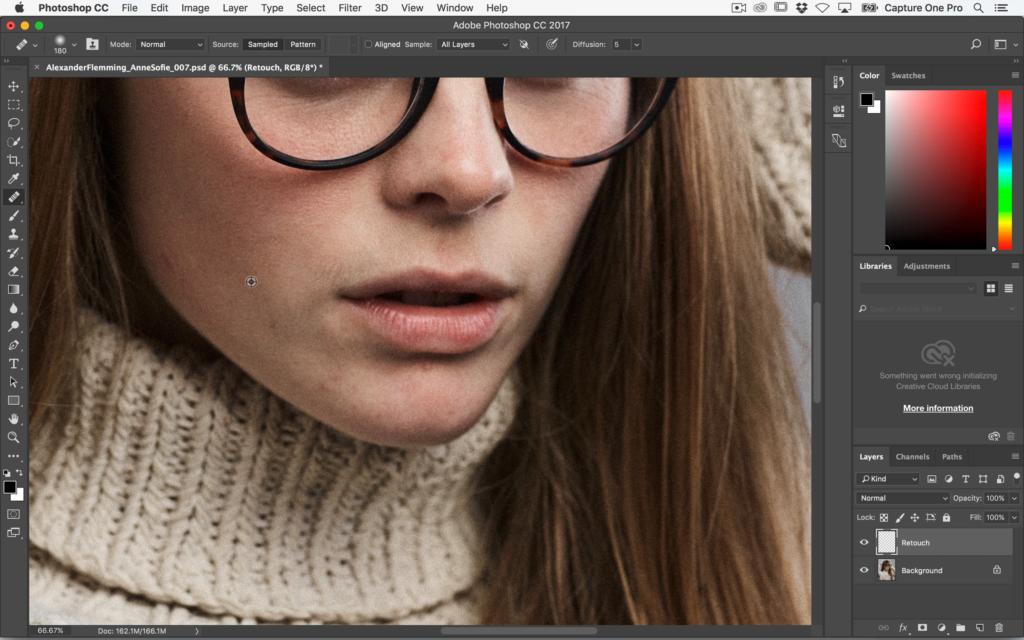
pyautogui.keyDown('alt'); pyautogui.click(232, 266); pyautogui.keyUp('alt')
pyautogui.moveTo(290, 363); pyautogui.dragTo(337, 383)
pyautogui.keyDown('alt'); pyautogui.click(270, 308); pyautogui.keyUp('alt')
pyautogui.keyDown('alt'); pyautogui.click(388, 392); pyautogui.keyUp('alt')
pyautogui.click(426, 374)
pyautogui.moveTo(427, 374); pyautogui.dragTo(425, 375)
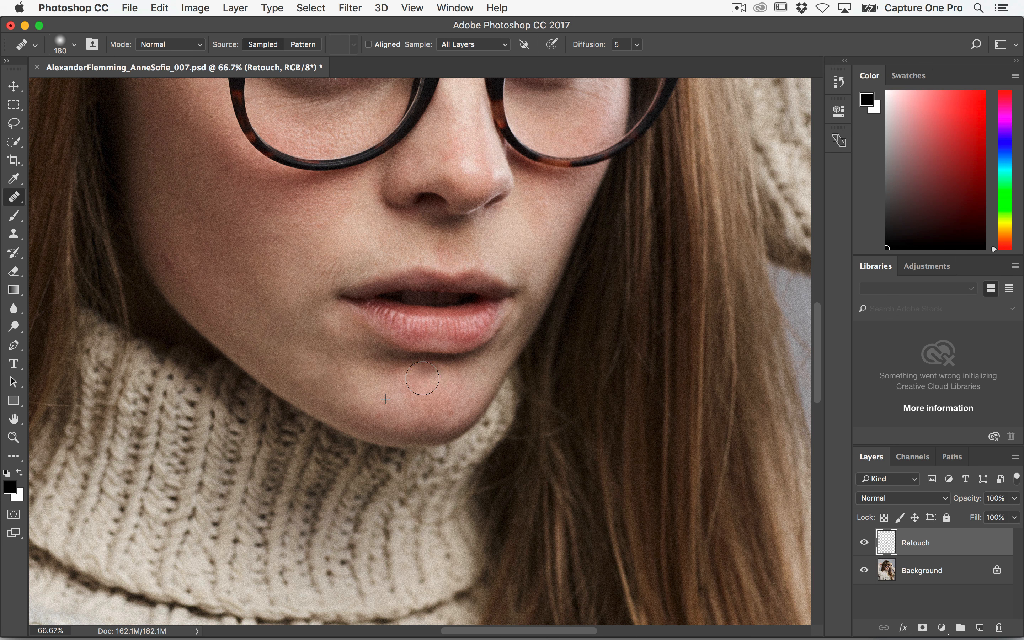
# Step: Try healing strokes on the grey background beside the raised sleeve's loose thread, and undo the last one
pyautogui.moveTo(561, 307); pyautogui.dragTo(543, 394)
pyautogui.moveTo(495, 304)
pyautogui.mouseDown()
pyautogui.moveTo(421, 471)
pyautogui.moveTo(363, 498)
pyautogui.mouseUp()
pyautogui.moveTo(610, 489)
pyautogui.mouseDown()
pyautogui.moveTo(377, 377)
pyautogui.moveTo(342, 379)
pyautogui.mouseUp()
pyautogui.click(565, 168)
pyautogui.moveTo(572, 266); pyautogui.dragTo(589, 371)
pyautogui.press('super+z')
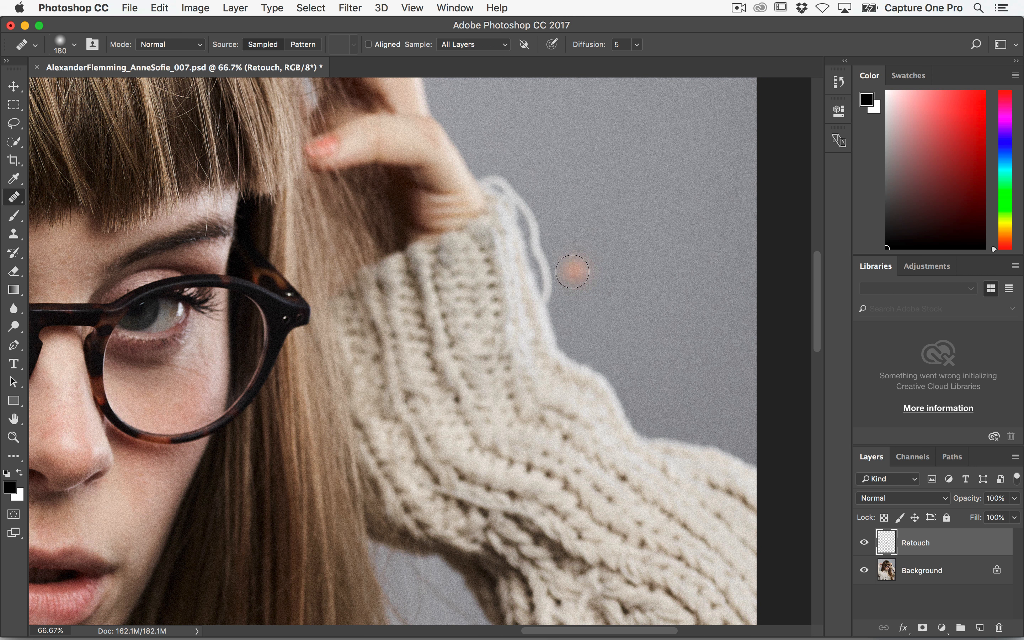
# Step: View the whole portrait, and close the 007 PSD, saving its changes with Maximize Compatibility enabled
pyautogui.press('super+minus')
pyautogui.press('super+minus')
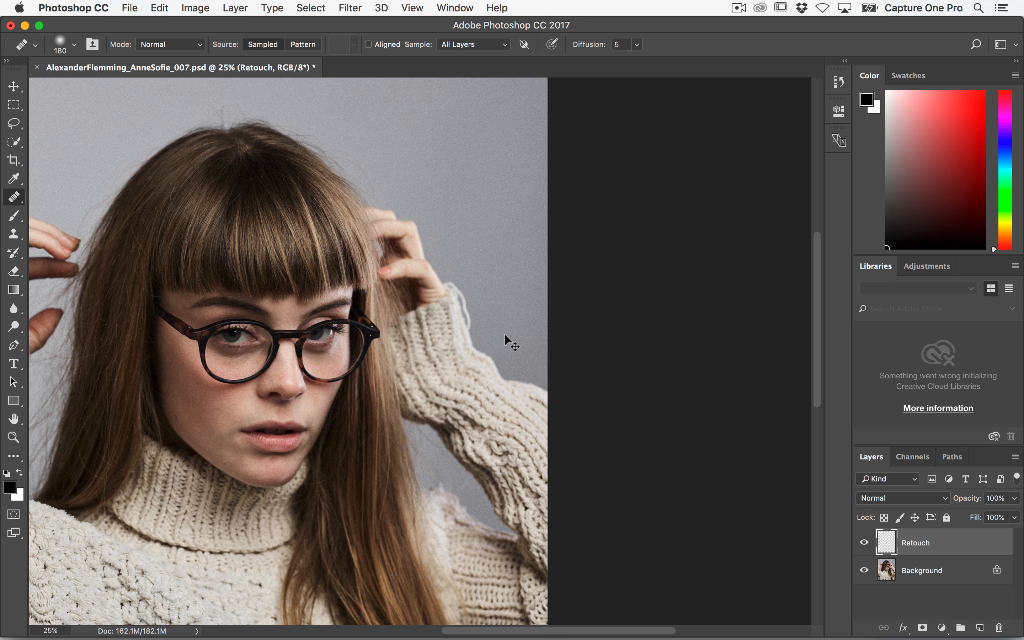
pyautogui.press('super+minus')
pyautogui.press('super+minus')
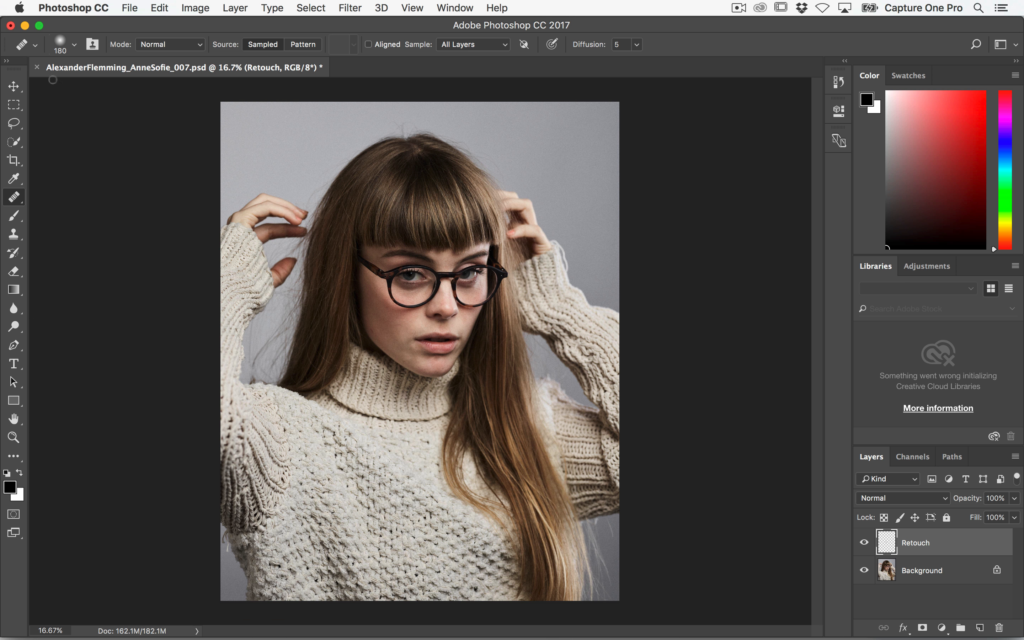
pyautogui.click(37, 67)
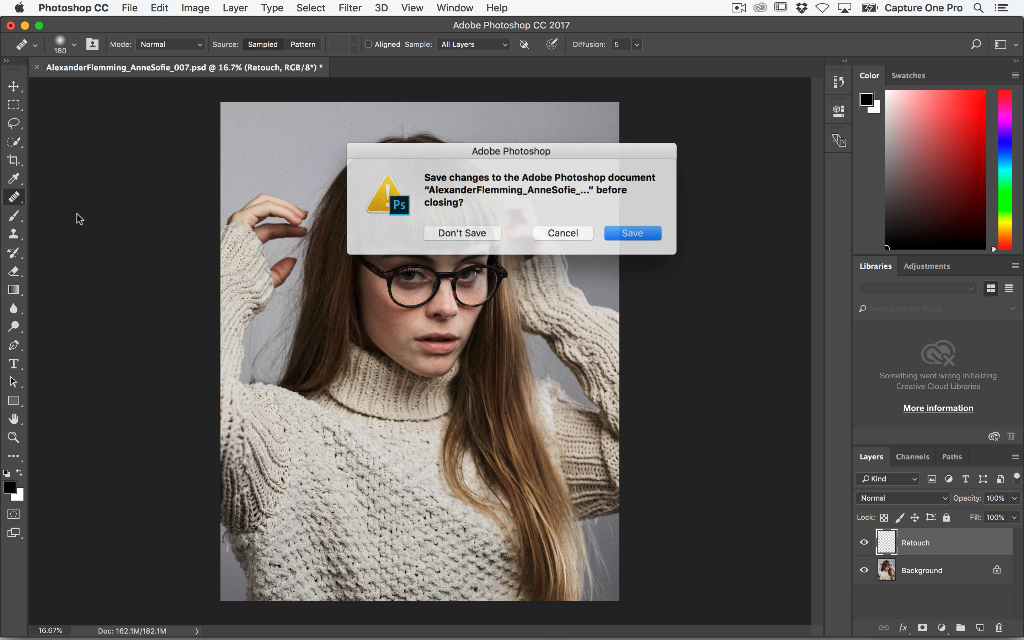
pyautogui.click(621, 235)
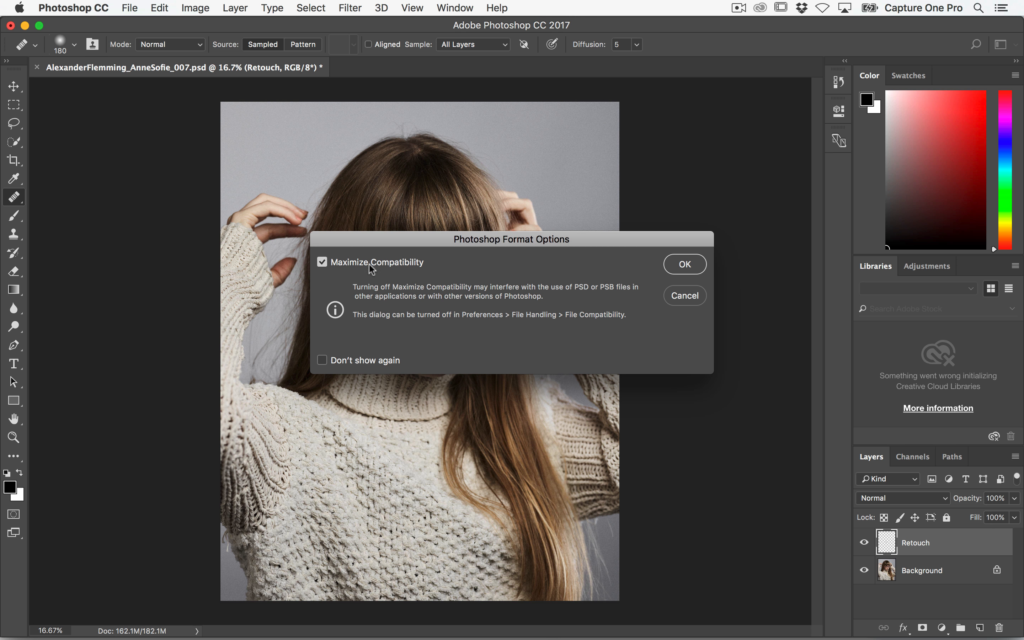
pyautogui.click(685, 264)
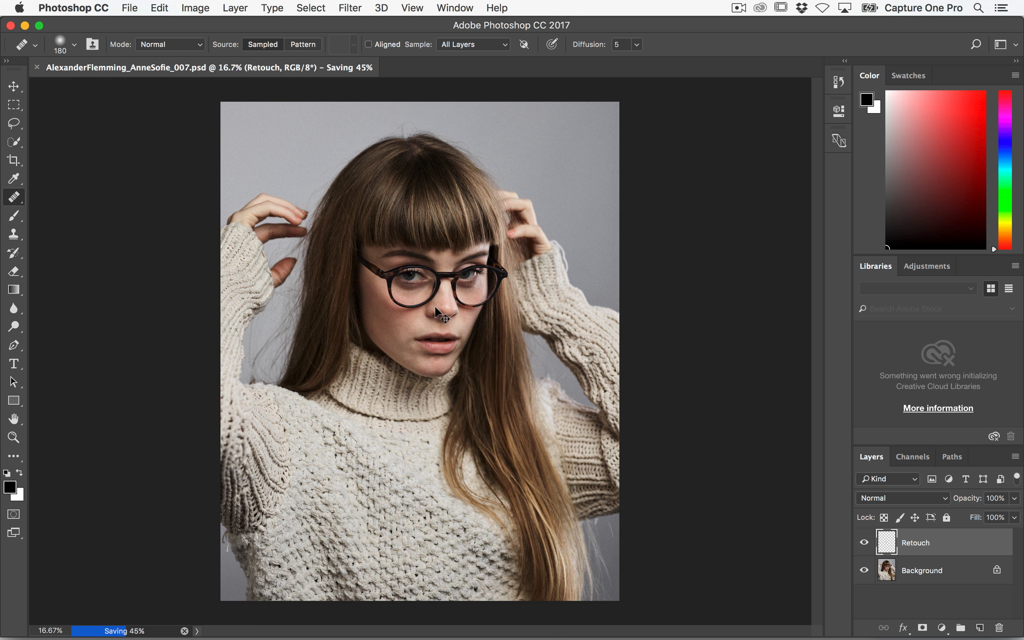
# Step: Switch to Capture One 10 and select the retouched 007 PSD in the browser
pyautogui.press('super+Tab')
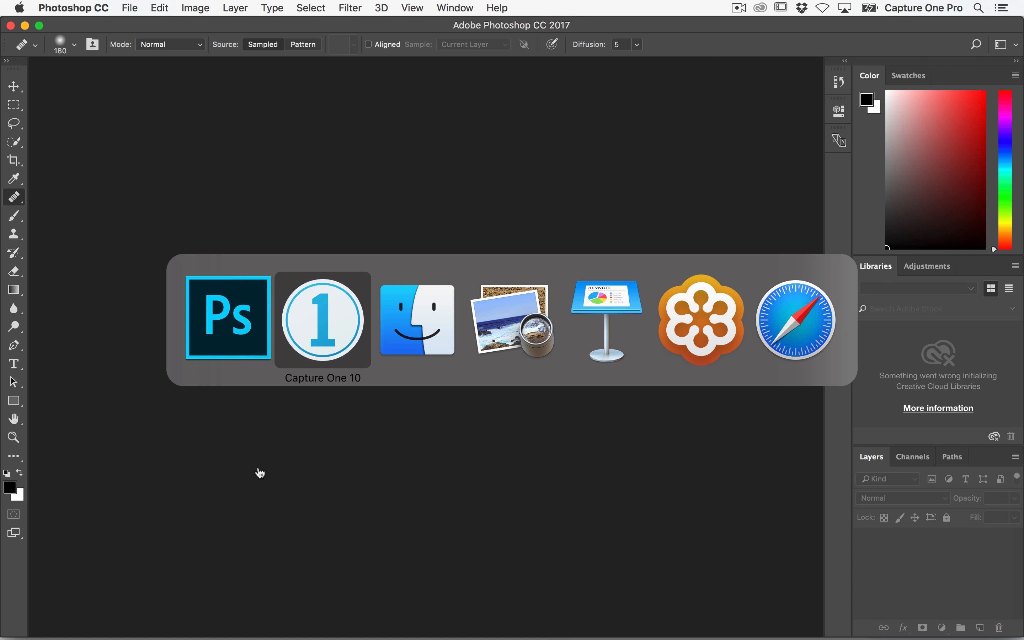
pyautogui.click(325, 352)
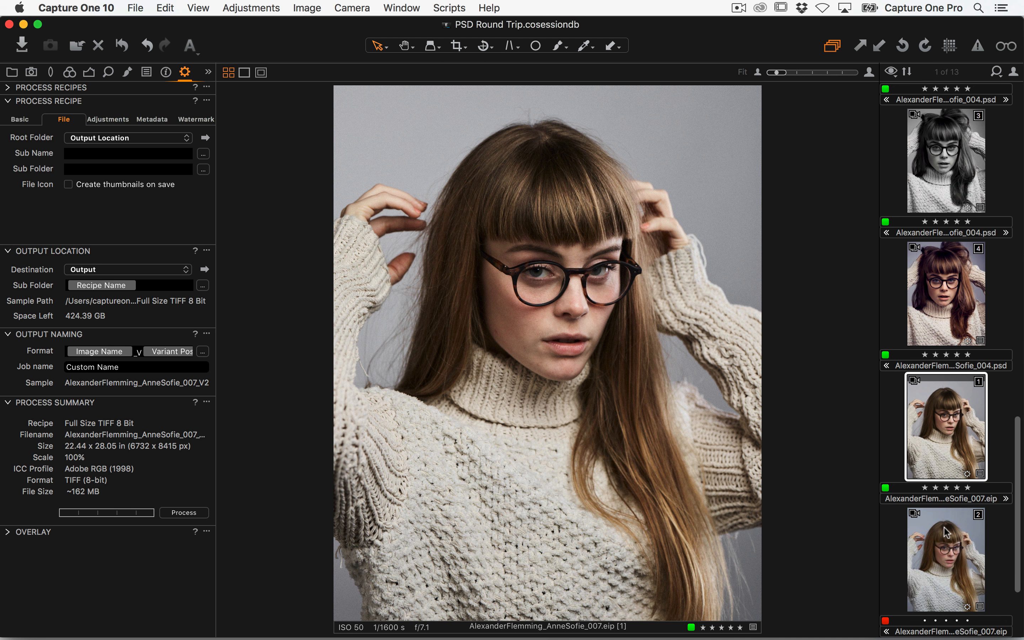
pyautogui.scroll(-3, 957, 550)
pyautogui.scroll(-1, 946, 481)
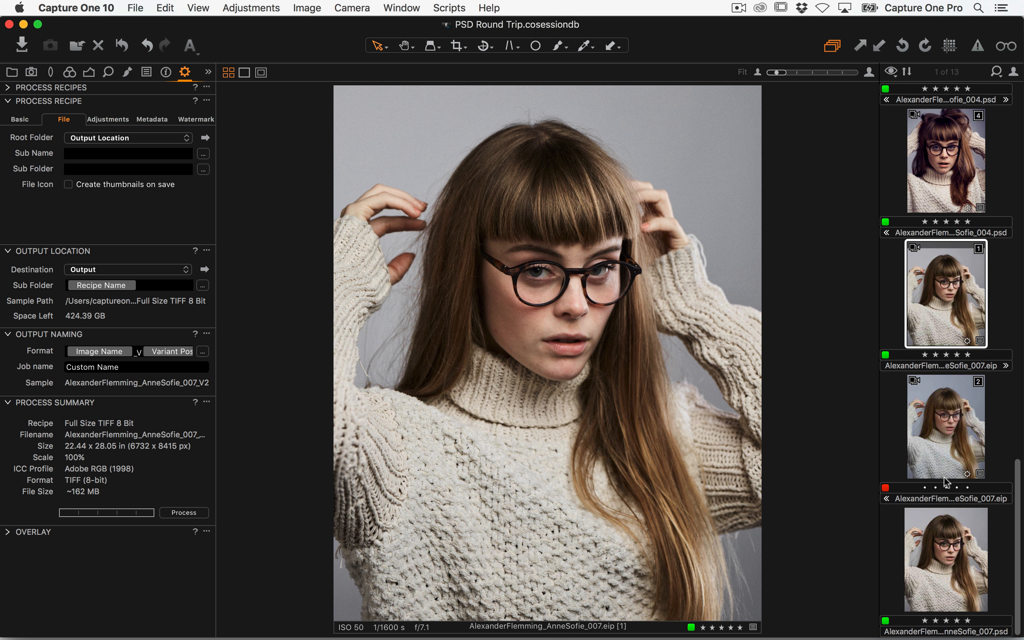
pyautogui.click(947, 561)
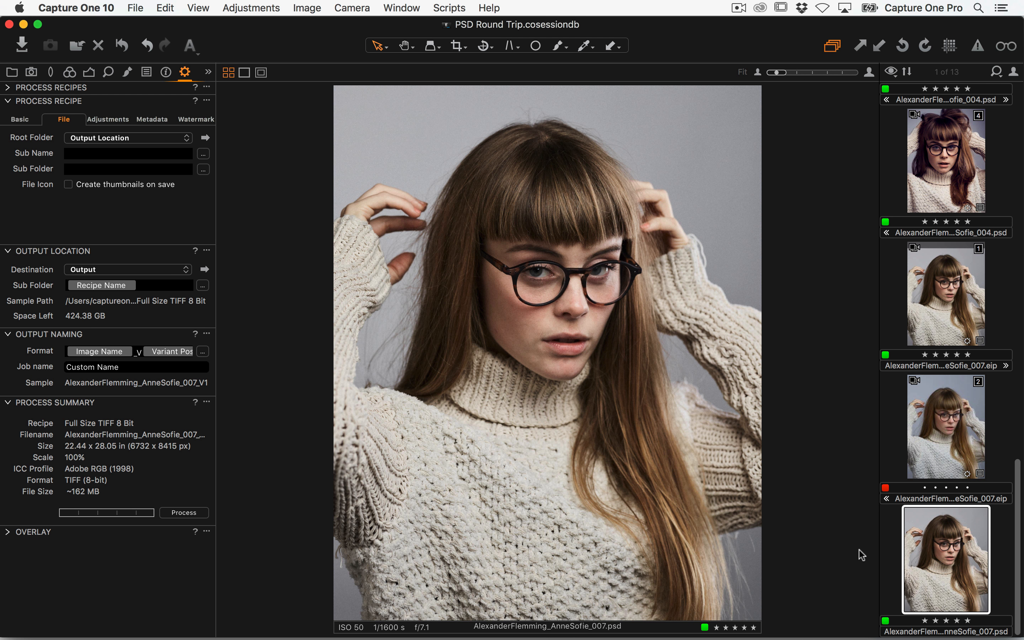
# Step: Compare the retouched 007 PSD with variants 1 and 2 of the 007 EIP raw file
pyautogui.click(942, 442)
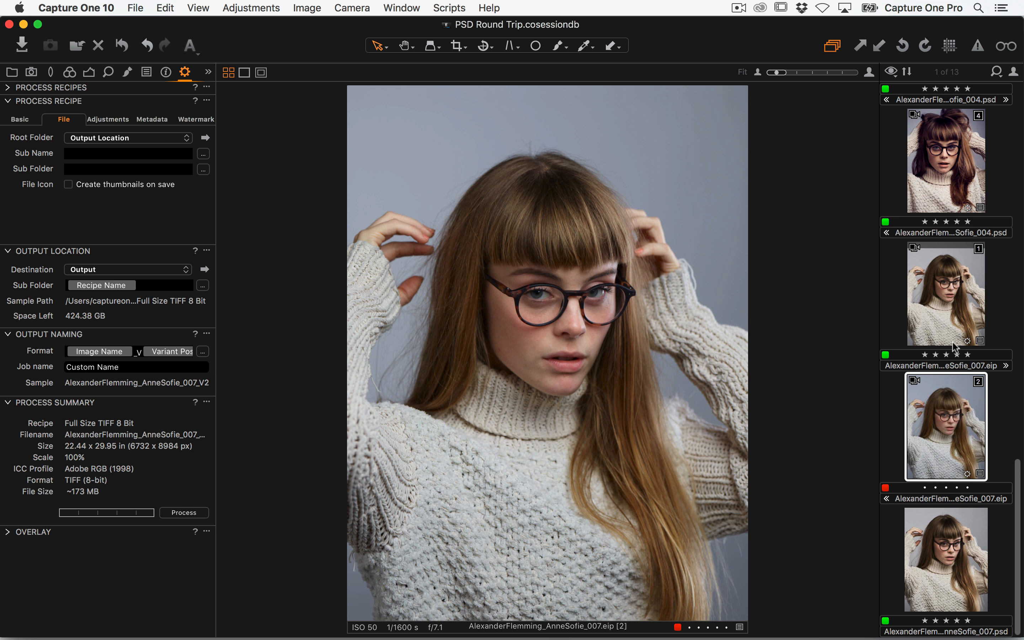
pyautogui.click(948, 336)
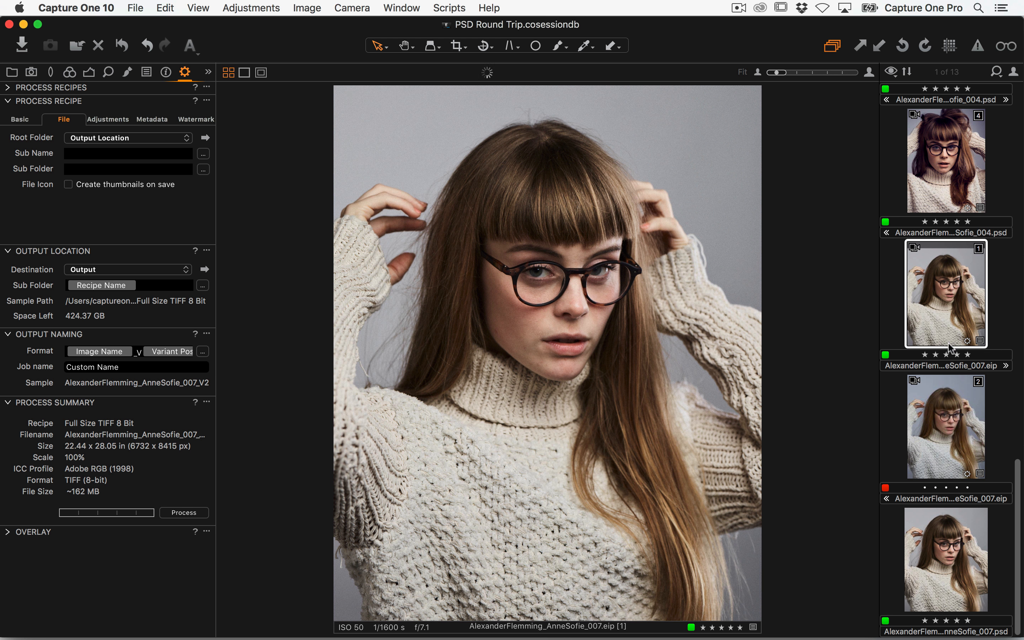
pyautogui.click(939, 570)
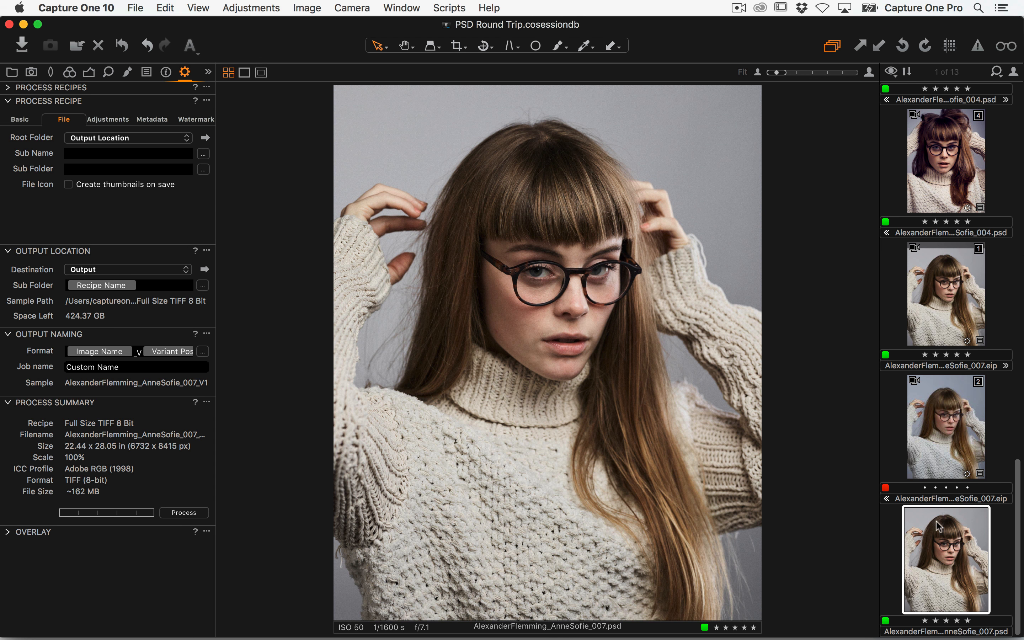
pyautogui.click(946, 307)
pyautogui.click(932, 582)
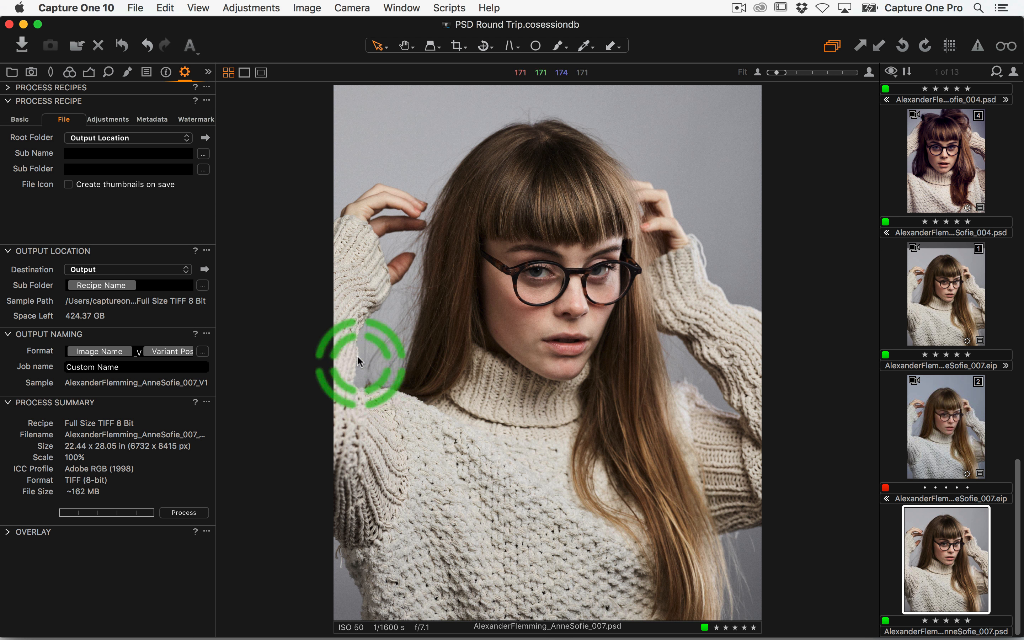
pyautogui.click(935, 287)
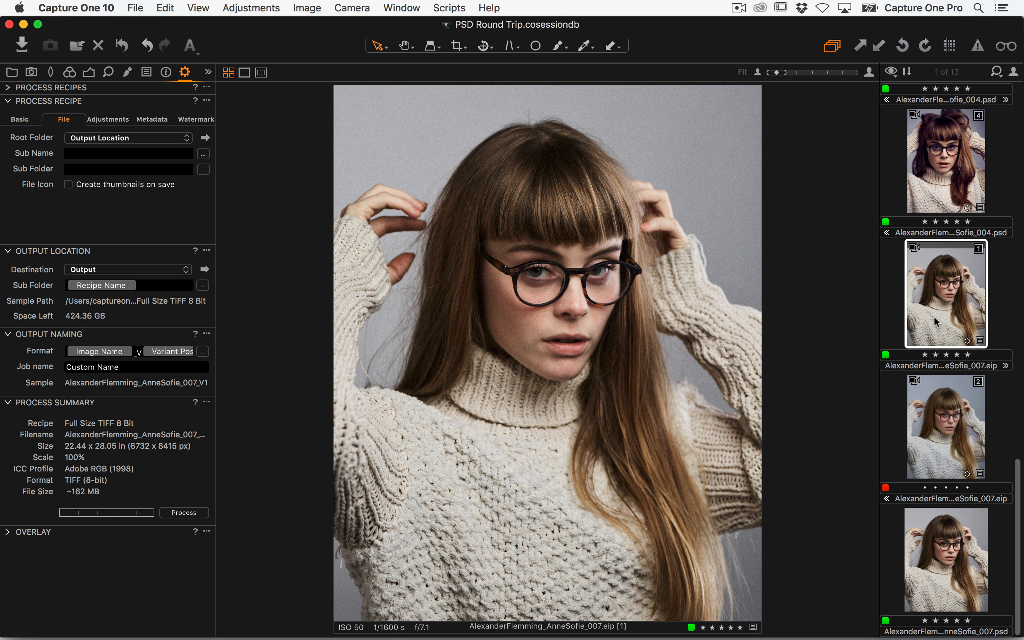
# Step: Create two additional variants of the retouched 007 PSD
pyautogui.click(943, 564)
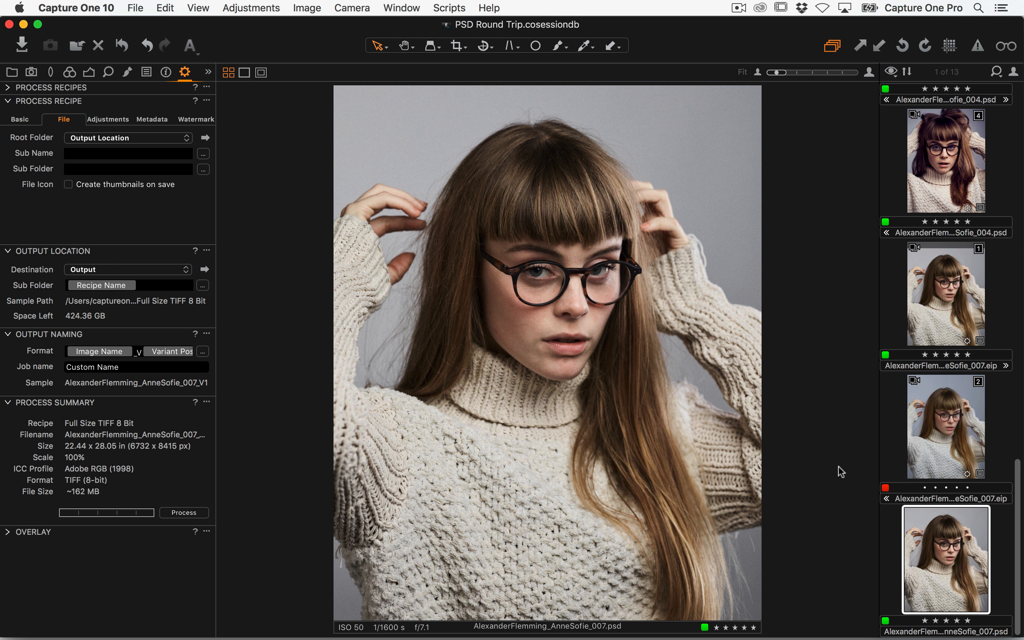
pyautogui.click(307, 7)
pyautogui.click(308, 39)
pyautogui.click(316, 6)
pyautogui.click(315, 24)
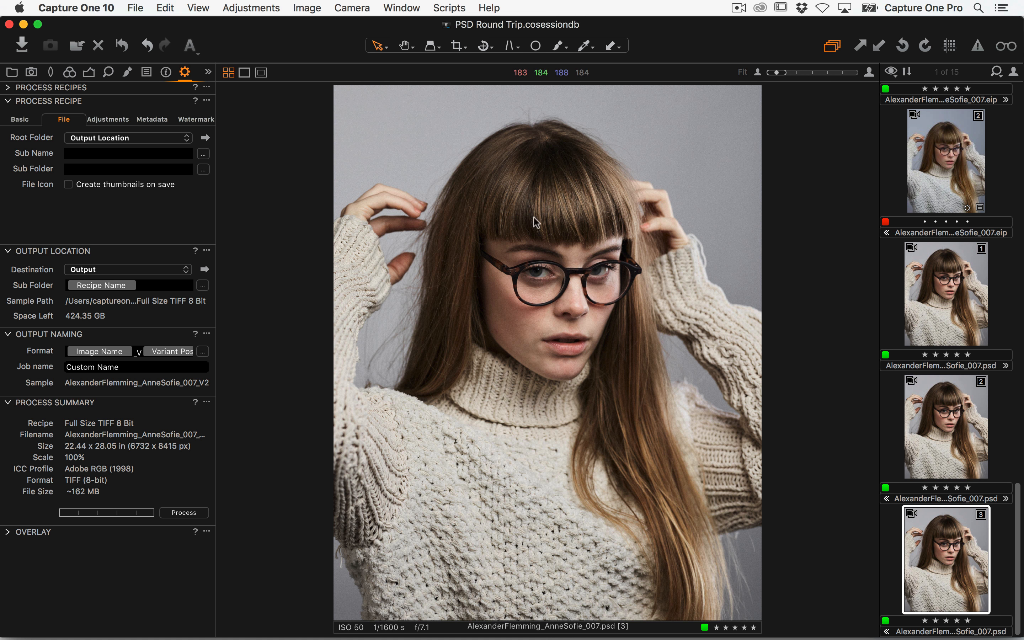
# Step: Convert variant 3 of the 007 PSD to black and white
pyautogui.scroll(1, 956, 291)
pyautogui.scroll(-1, 932, 420)
pyautogui.click(70, 72)
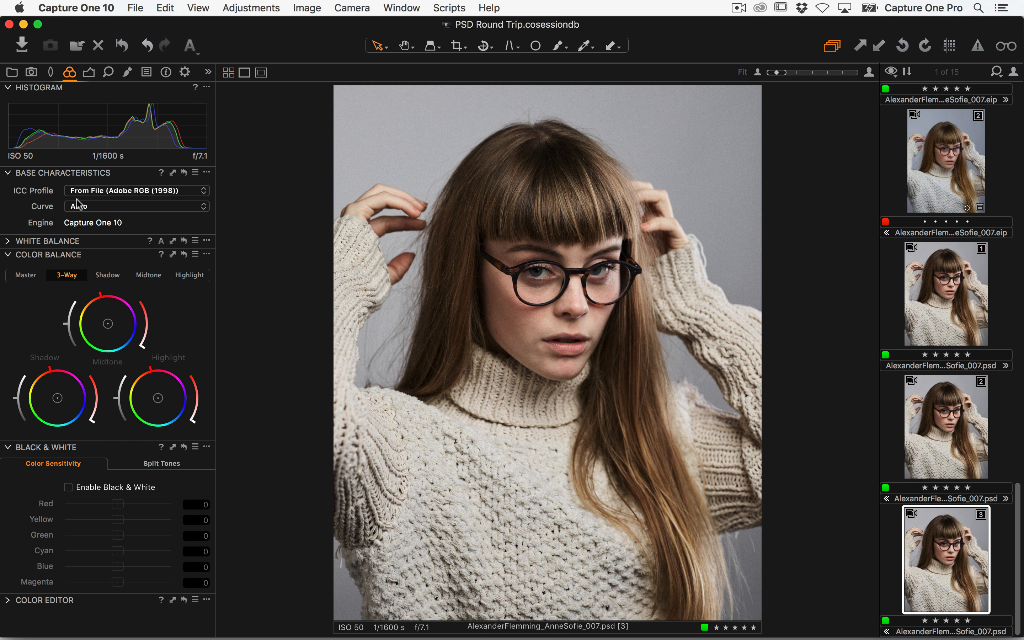
pyautogui.click(69, 487)
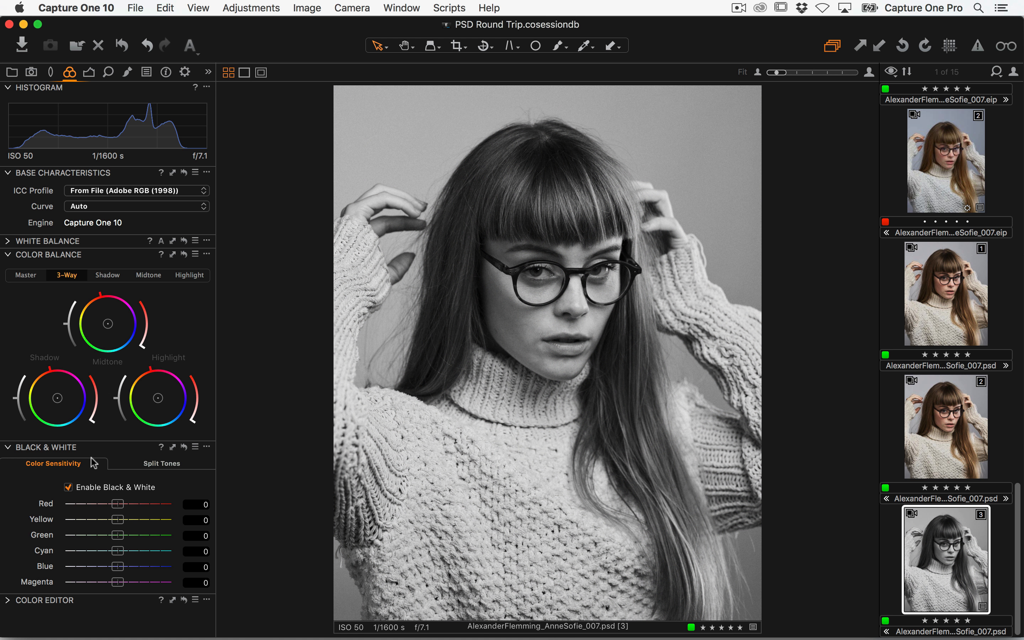
# Step: Process variants 2 and 3 of the 007 PSD with the Client Proof Share (Dropbox) recipe instead of Full Size TIFF 8 Bit
pyautogui.keyDown('super'); pyautogui.click(928, 464); pyautogui.keyUp('super')
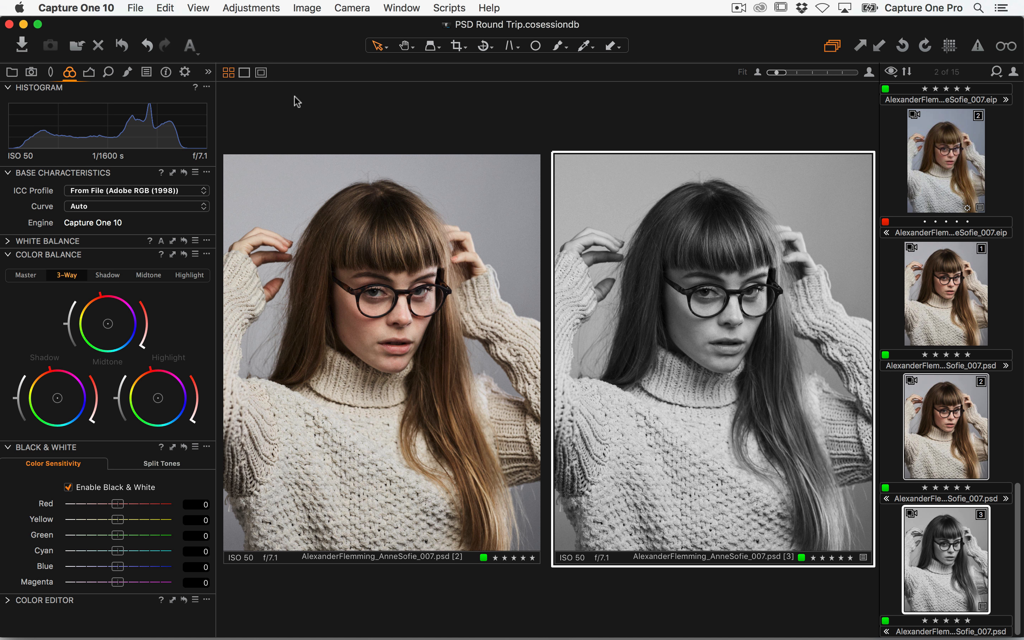
pyautogui.click(185, 73)
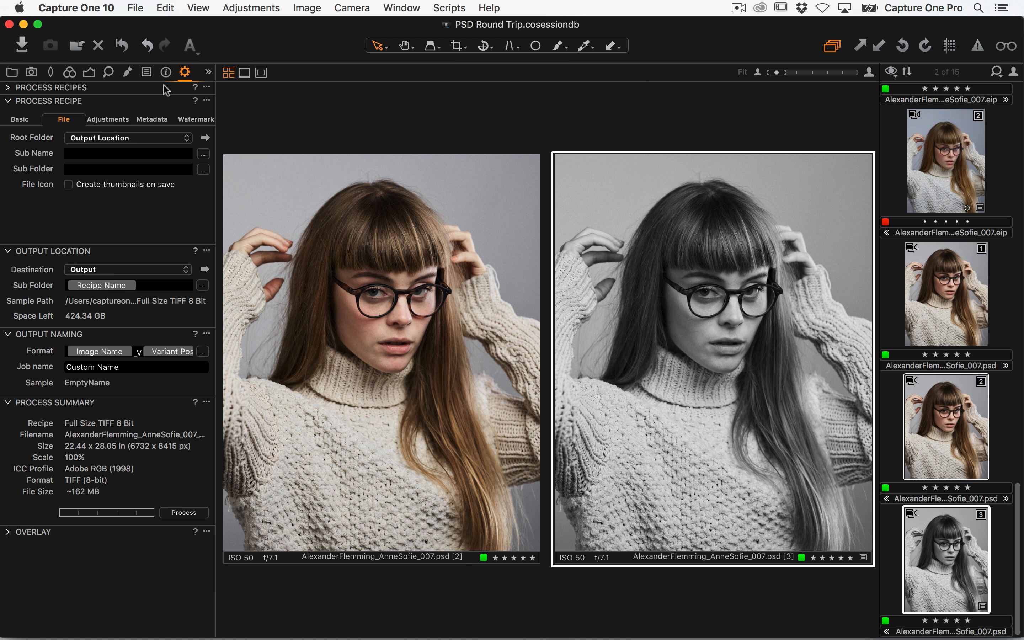
pyautogui.click(17, 88)
pyautogui.click(24, 173)
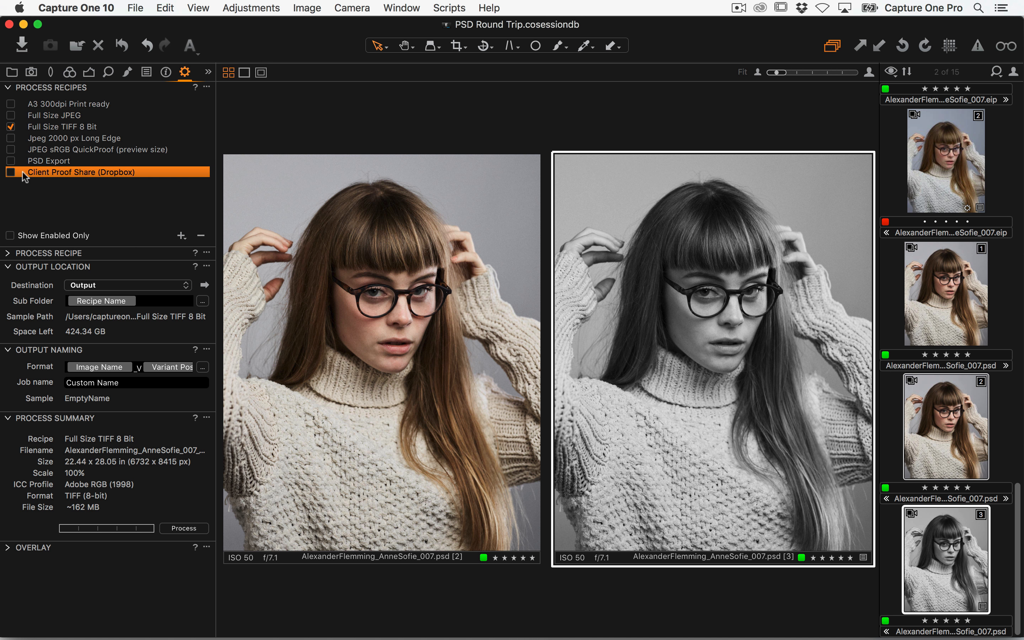
pyautogui.click(10, 171)
pyautogui.click(11, 126)
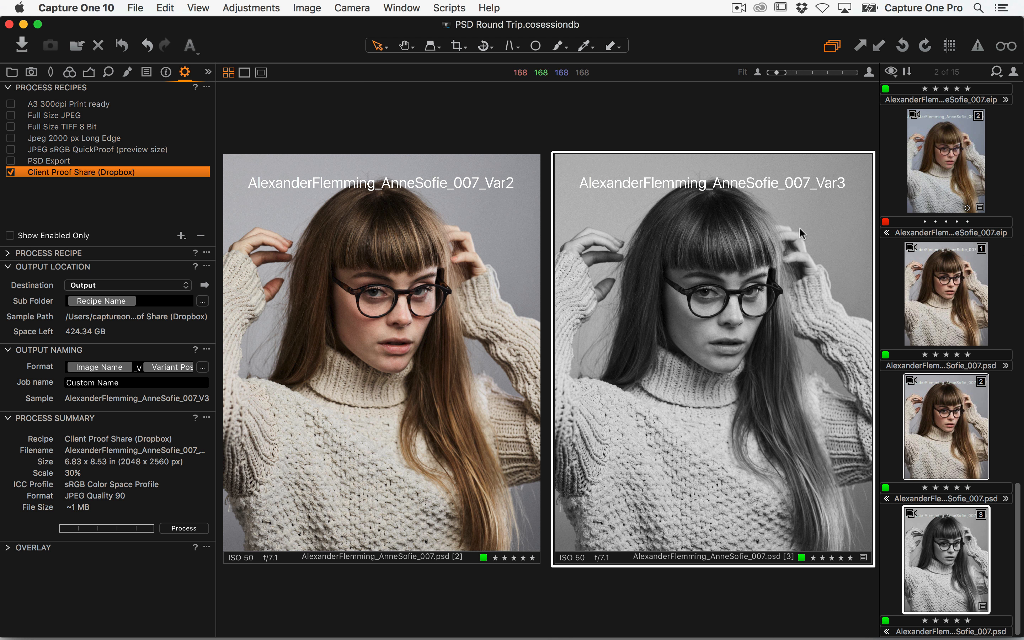
pyautogui.click(184, 529)
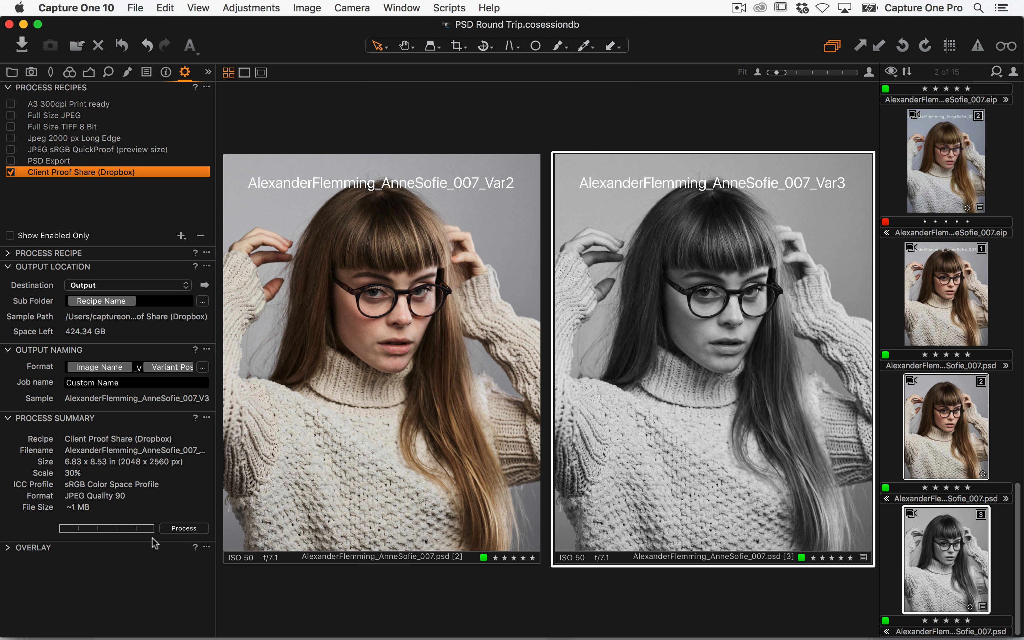
# Step: Open the proof recipe's root folder in Finder and inspect the 007 V2 and V3 JPEG proofs
pyautogui.click(8, 253)
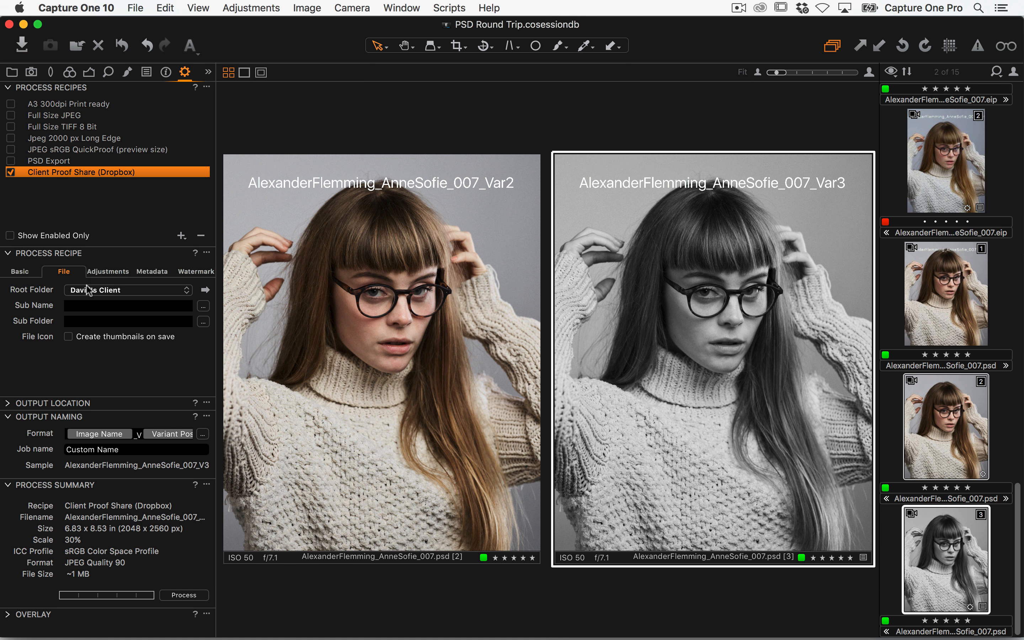
pyautogui.click(205, 290)
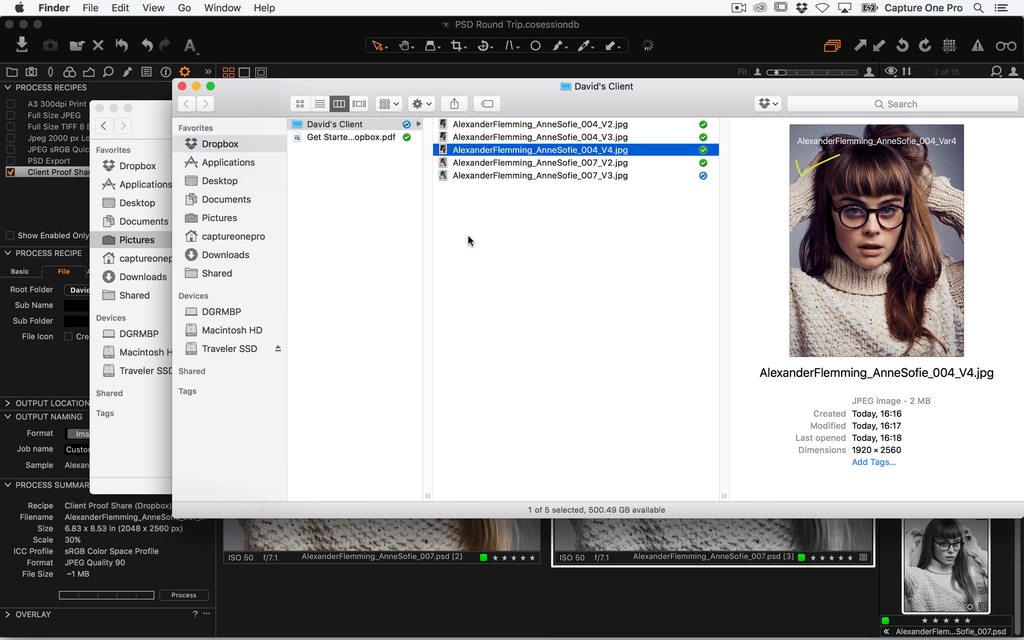
pyautogui.click(545, 163)
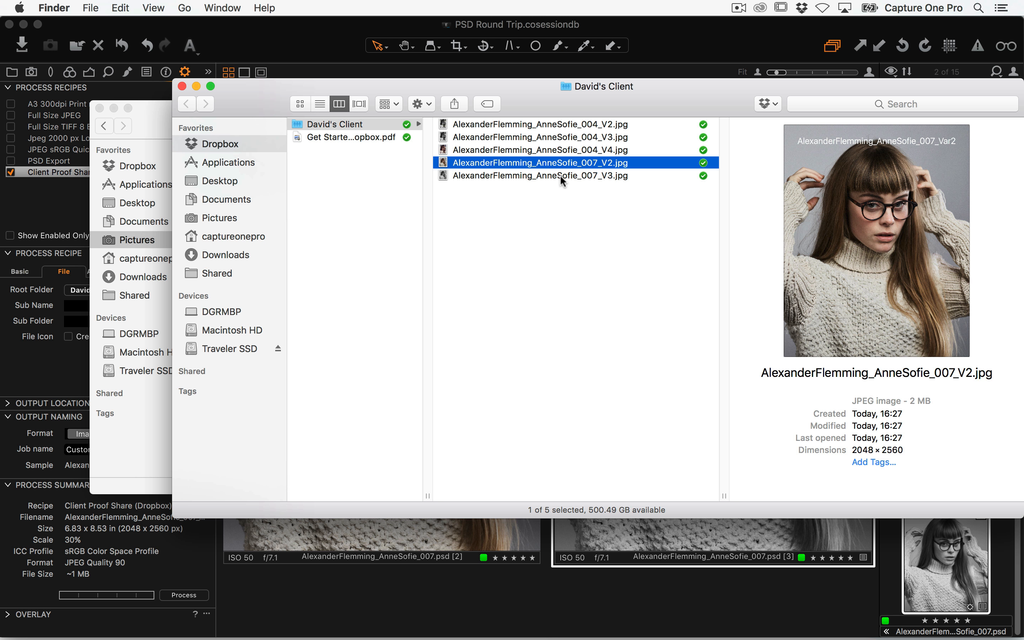
pyautogui.click(559, 175)
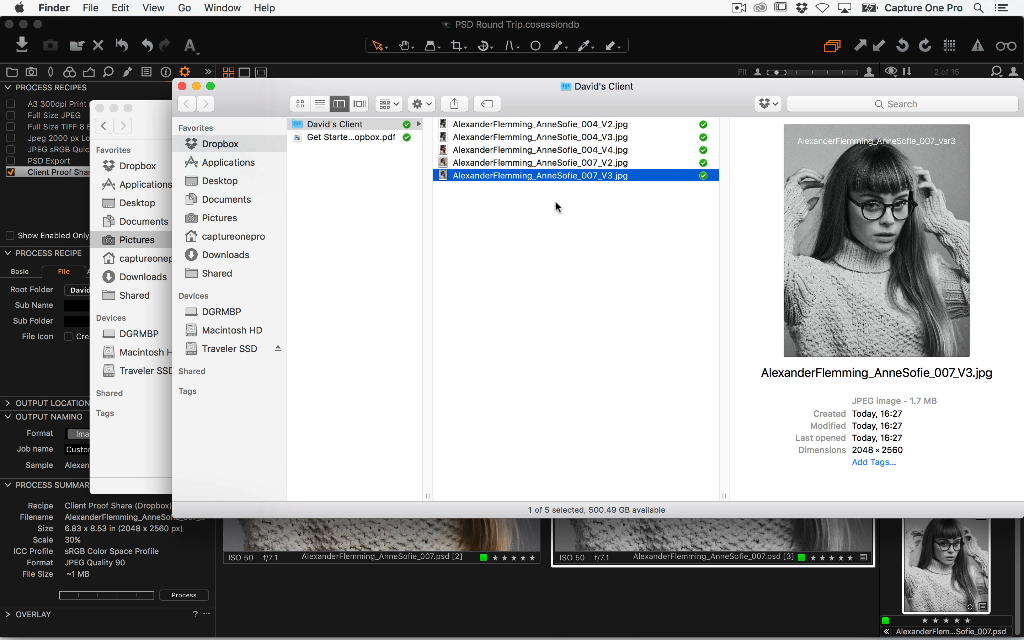
# Step: Open the 007 V2 and V3 JPEG proofs together in Preview and compare the colour and black-and-white versions
pyautogui.keyDown('shift'); pyautogui.click(552, 166); pyautogui.keyUp('shift')
pyautogui.doubleClick(583, 170)
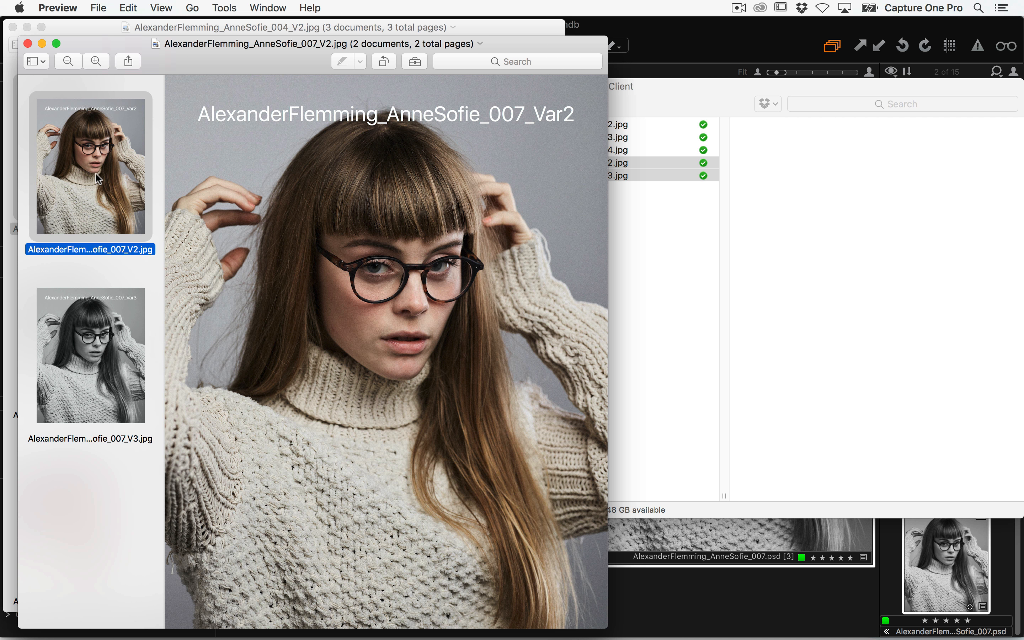
pyautogui.click(88, 326)
pyautogui.click(94, 176)
pyautogui.click(92, 325)
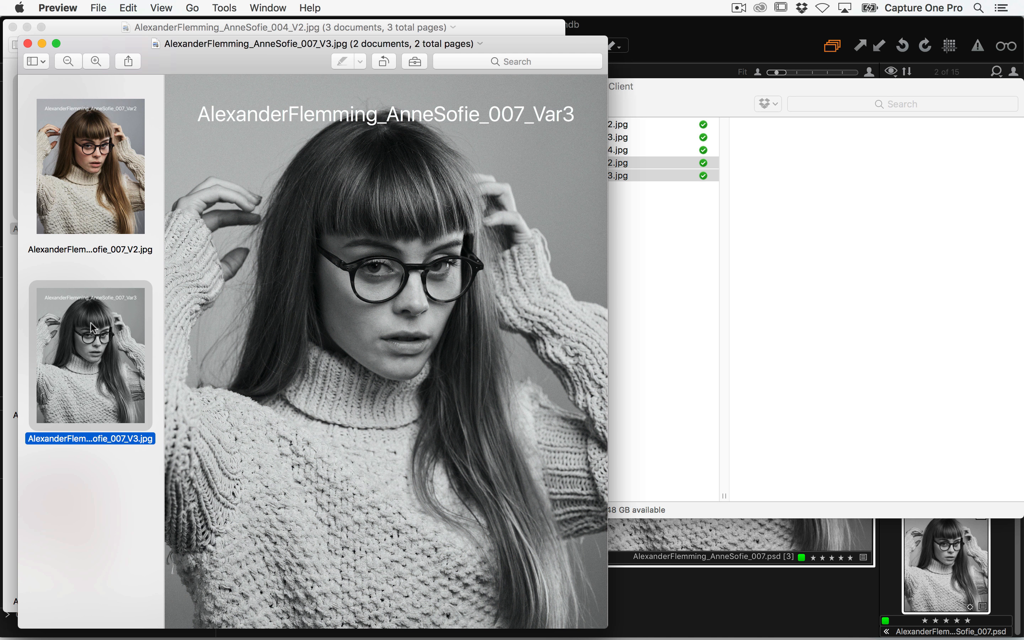
# Step: Draw a yellow tick by the hand and a circle around the sleeve cuff on the 007 V3 proof, save it, and check the JPEG in Finder
pyautogui.click(415, 61)
pyautogui.moveTo(198, 178)
pyautogui.mouseDown()
pyautogui.moveTo(213, 196)
pyautogui.moveTo(296, 146)
pyautogui.mouseUp()
pyautogui.click(529, 230)
pyautogui.moveTo(529, 230)
pyautogui.mouseDown()
pyautogui.moveTo(554, 306)
pyautogui.moveTo(489, 241)
pyautogui.moveTo(473, 268)
pyautogui.mouseUp()
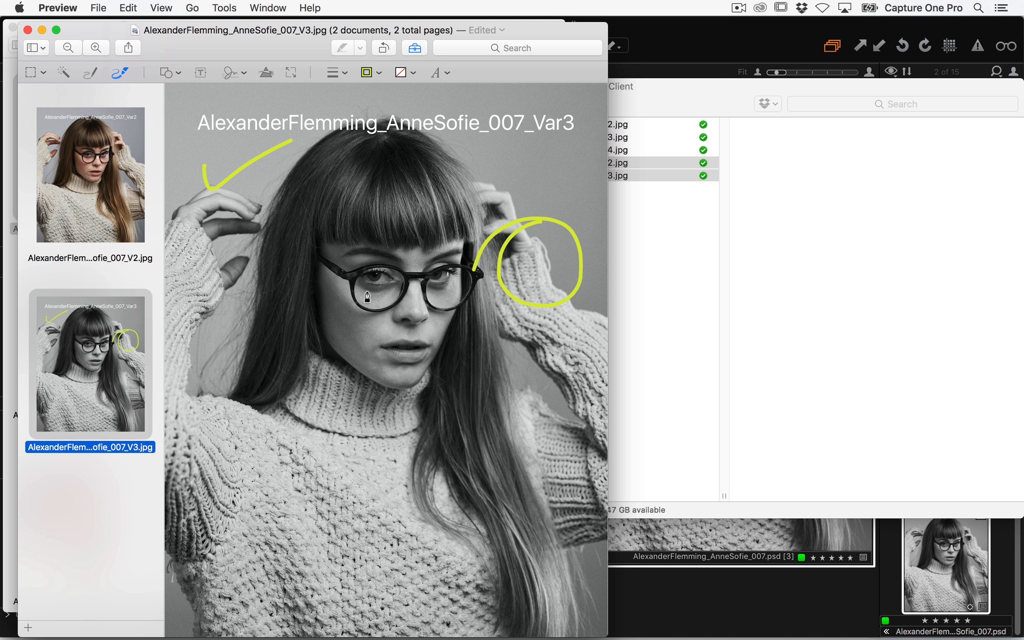
pyautogui.press('super+s')
pyautogui.press('super+w')
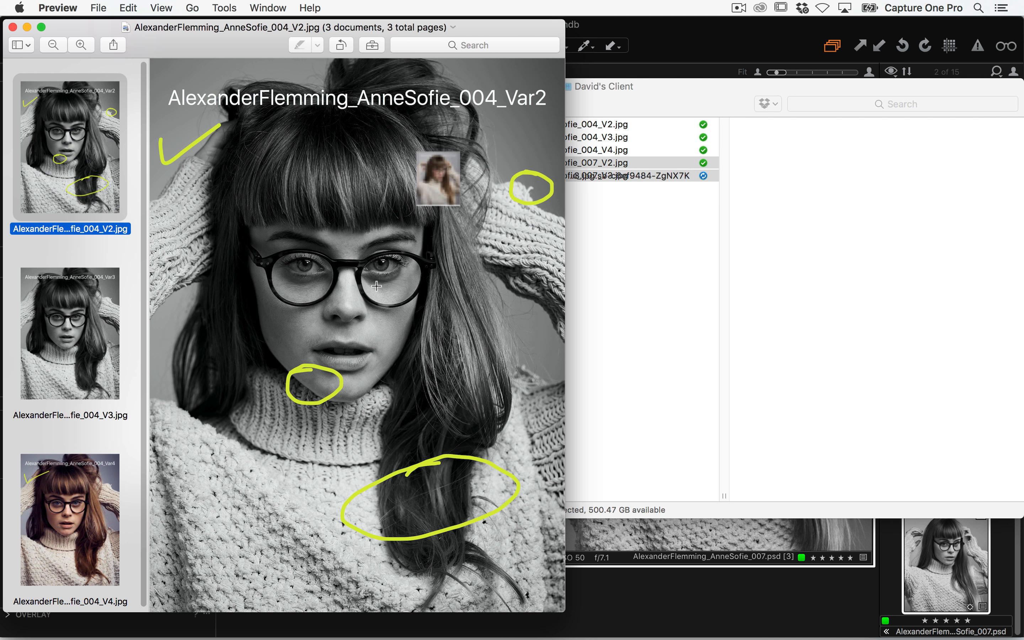
pyautogui.press('super+w')
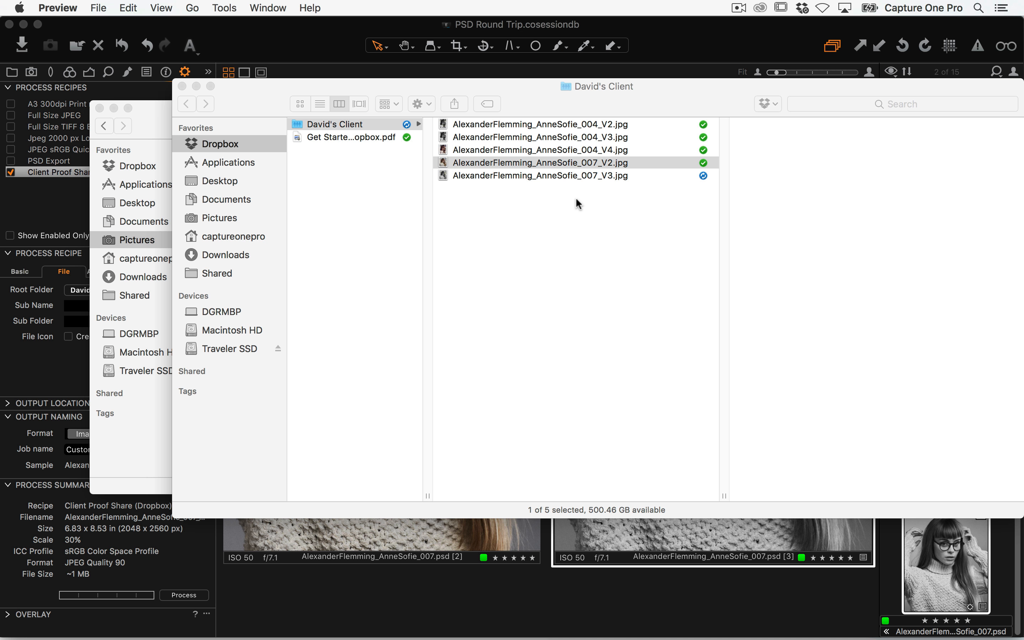
pyautogui.click(584, 204)
pyautogui.click(576, 175)
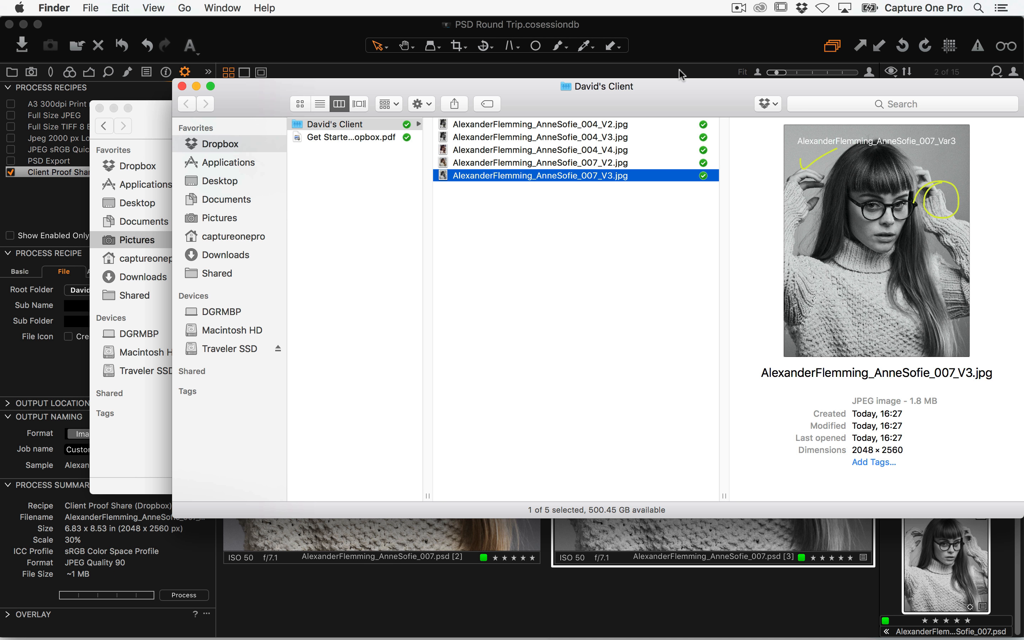
# Step: Switch to Capture One, select only variant 3 of the 007 PSD, and expand the Overlay tool
pyautogui.click(705, 36)
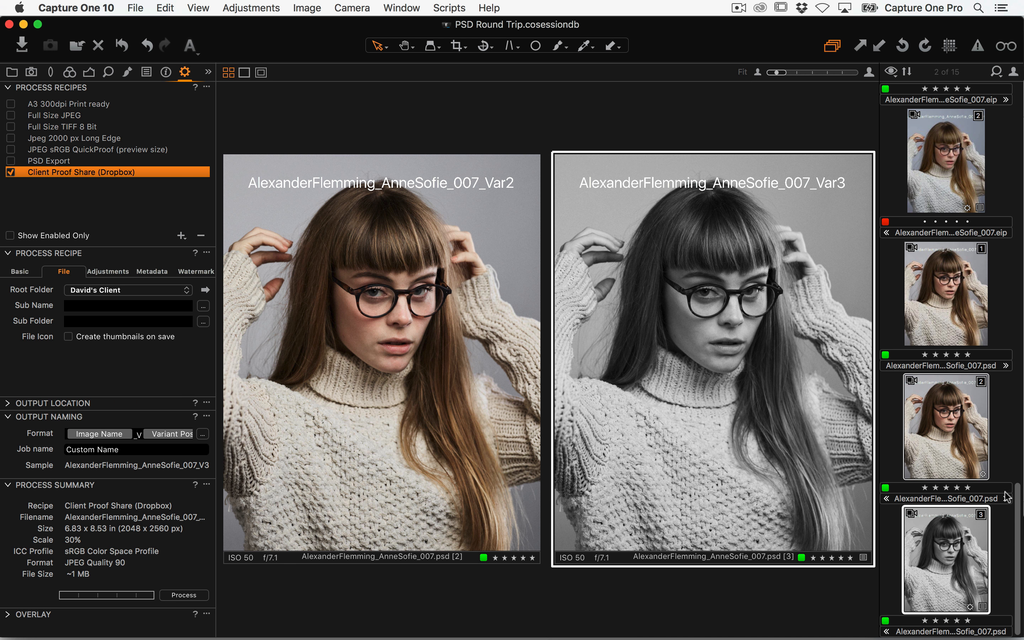
pyautogui.click(1004, 455)
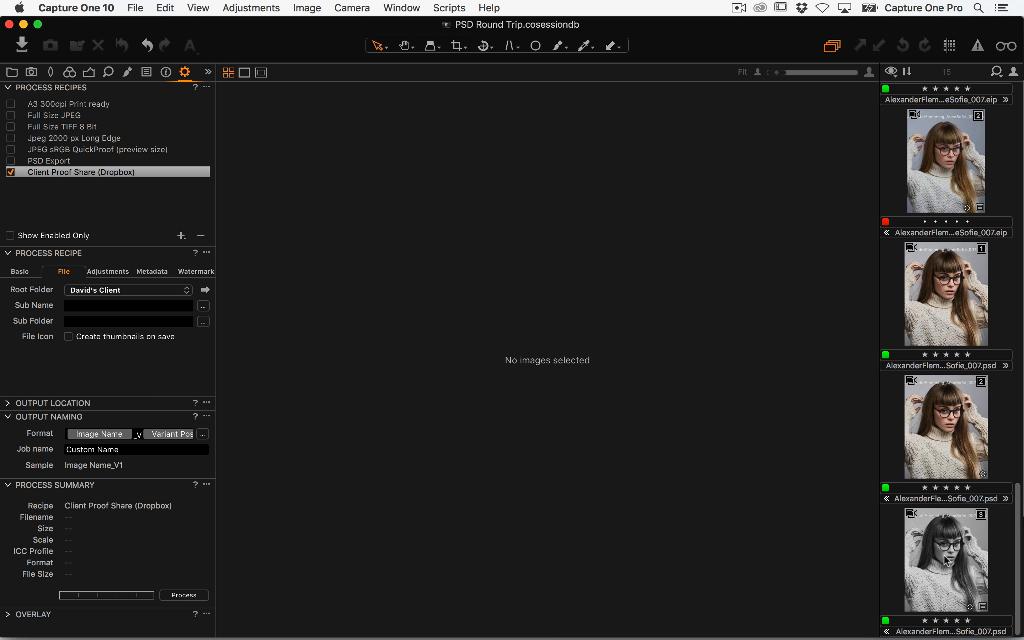
pyautogui.click(945, 562)
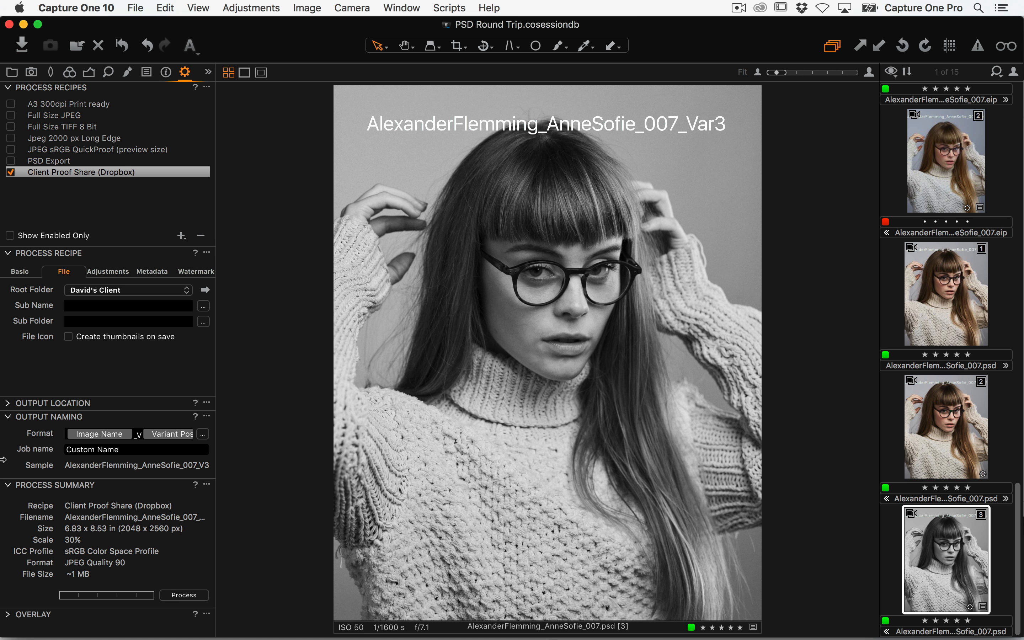
pyautogui.click(8, 484)
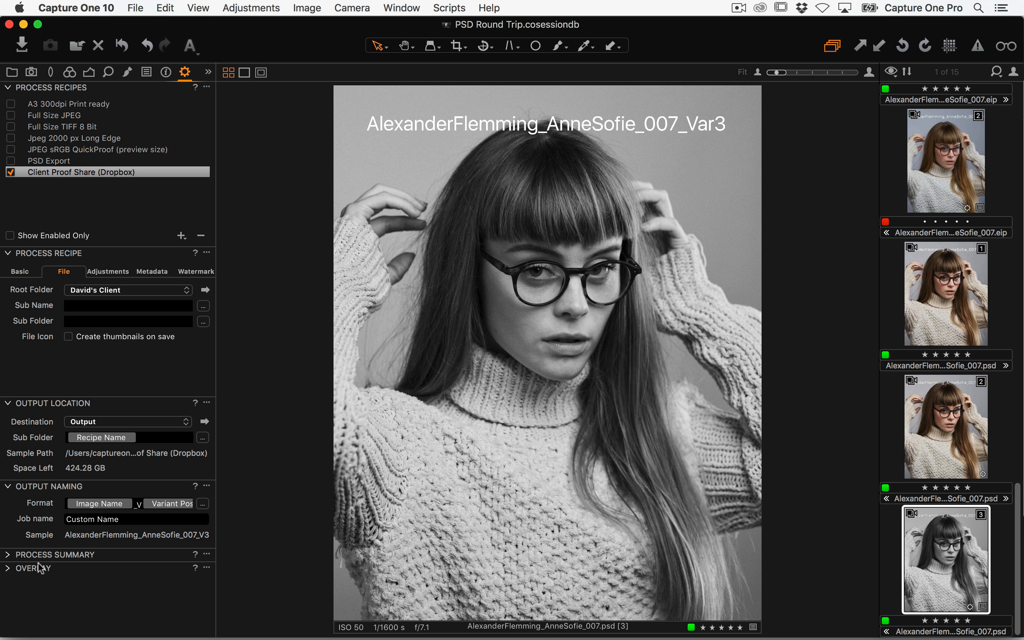
pyautogui.click(7, 568)
# Step: Load the annotated 007 V3 JPEG from Finder as the overlay file and show it over variant 3
pyautogui.press('super+Tab')
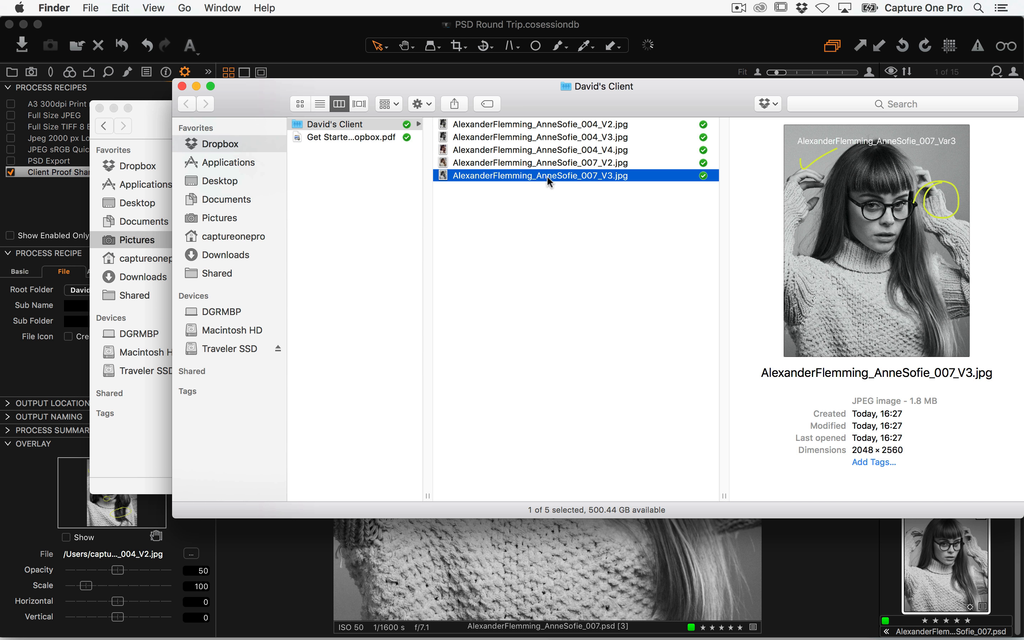
pyautogui.moveTo(549, 181); pyautogui.dragTo(127, 554)
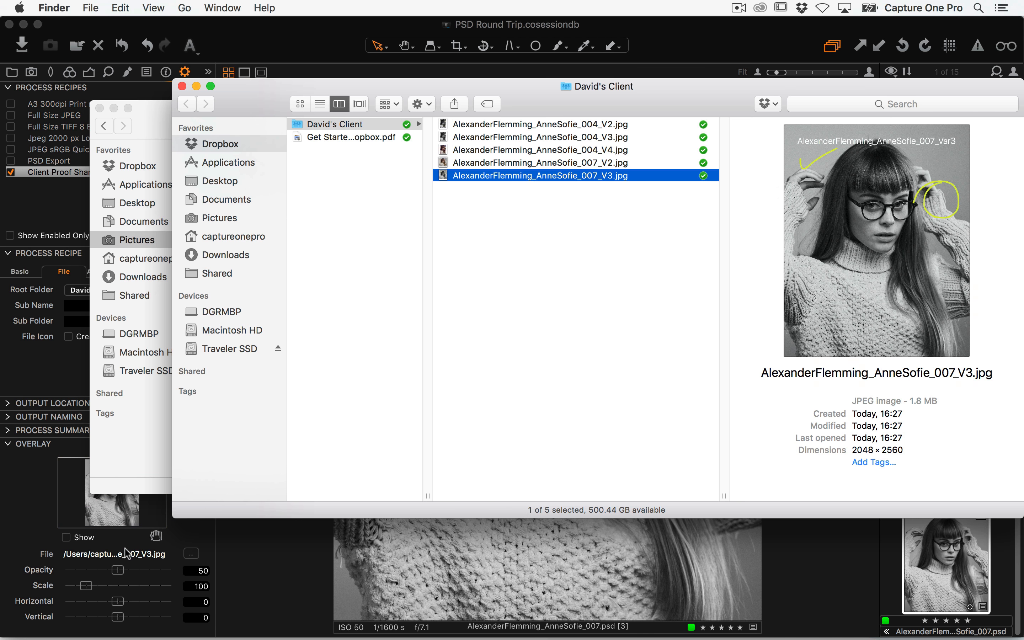
pyautogui.click(52, 540)
pyautogui.click(66, 537)
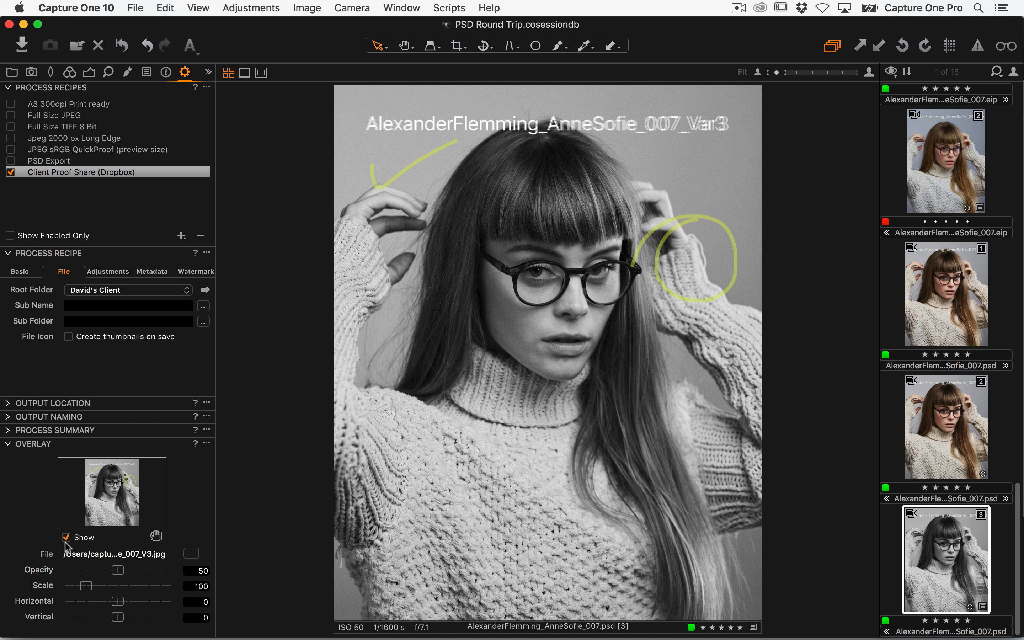
# Step: Compare variant 3 with and without the client's markup by toggling the overlay, leaving it shown
pyautogui.click(65, 537)
pyautogui.click(65, 537)
pyautogui.click(65, 537)
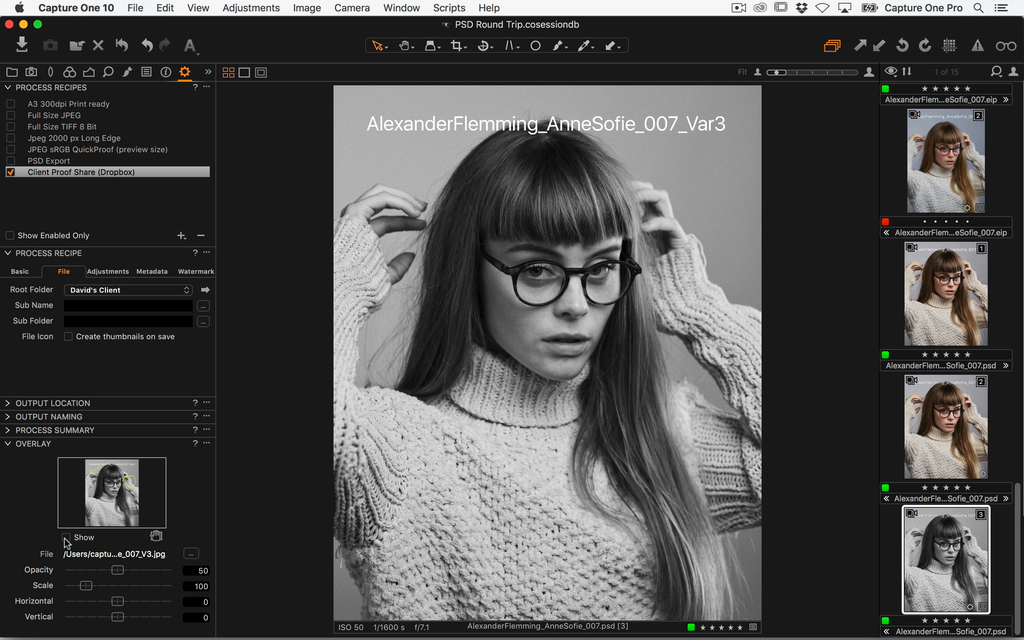
pyautogui.click(65, 538)
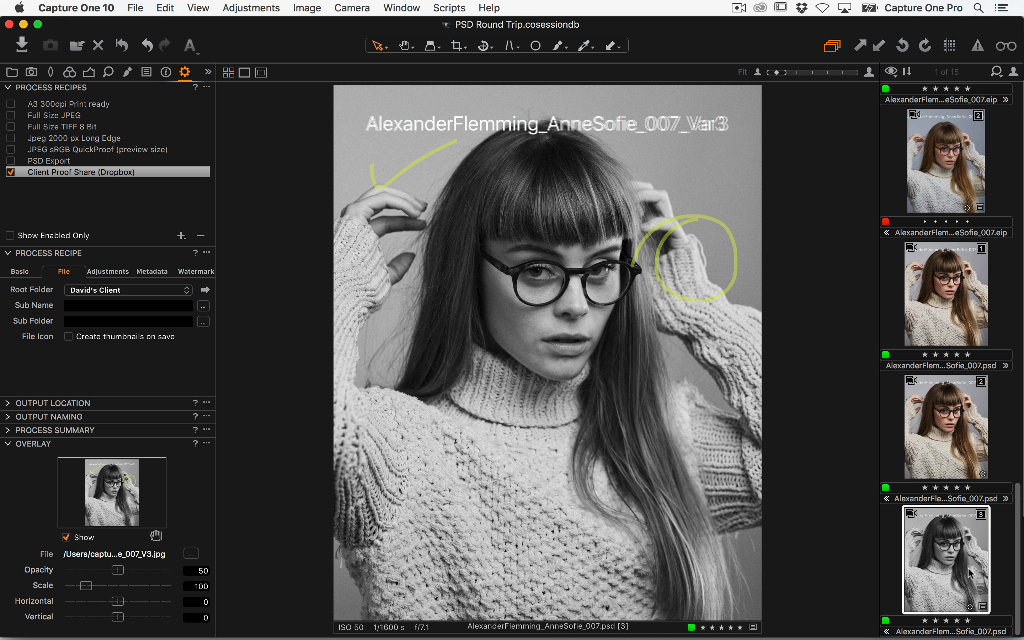
# Step: Open variant 3 of the 007 PSD directly in Adobe Photoshop CC 2017
pyautogui.rightClick(952, 581)
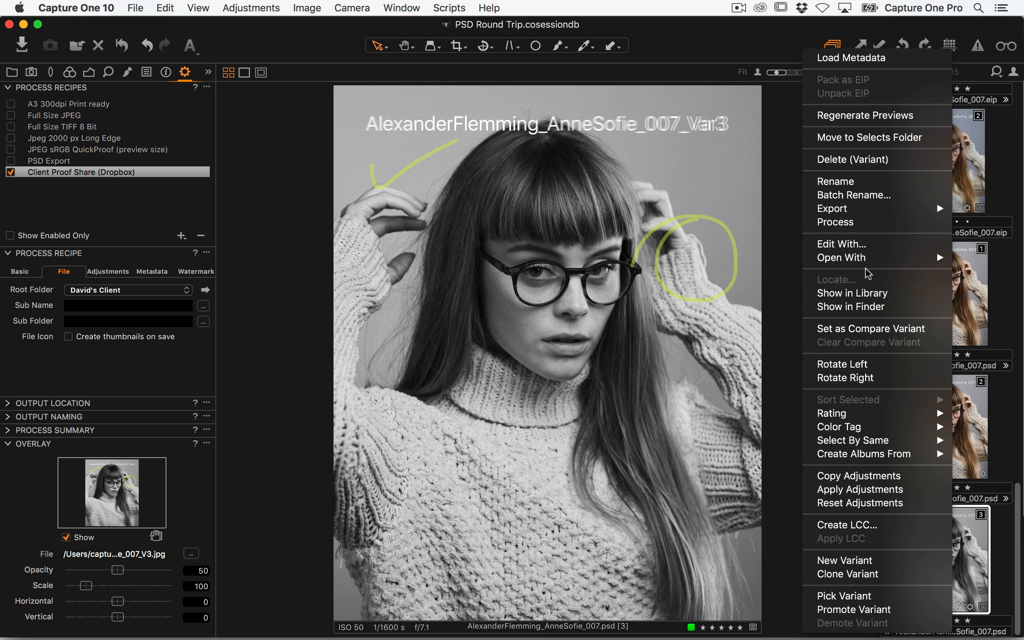
pyautogui.moveTo(871, 259)
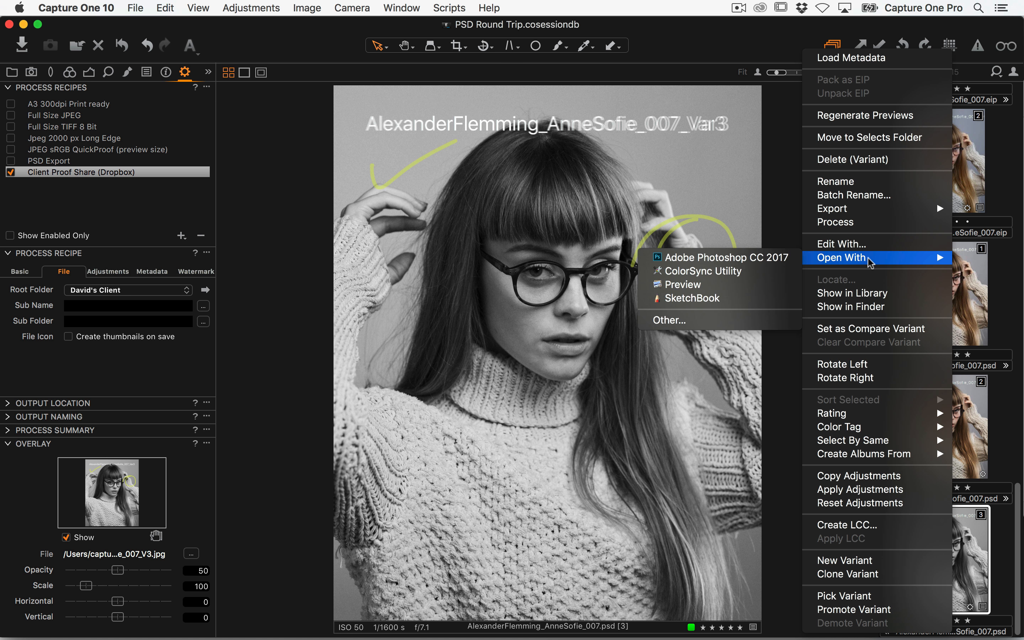
pyautogui.click(736, 260)
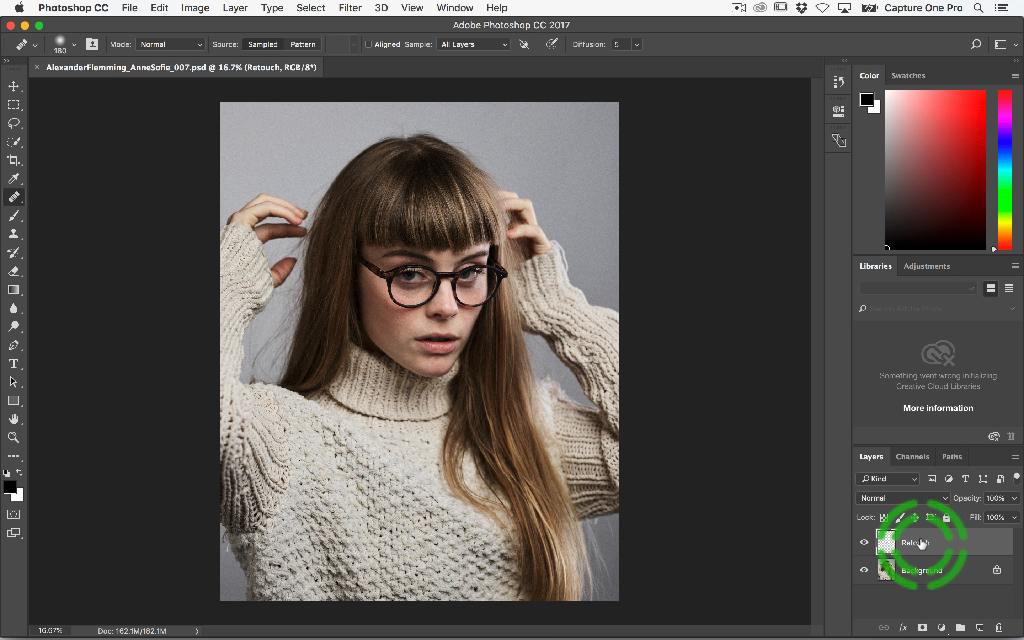
# Step: Heal the loose thread at the raised sleeve's cuff on the Retouch layer, sampling the grey background
pyautogui.press('super+plus')
pyautogui.press('super+plus')
pyautogui.press('super+plus')
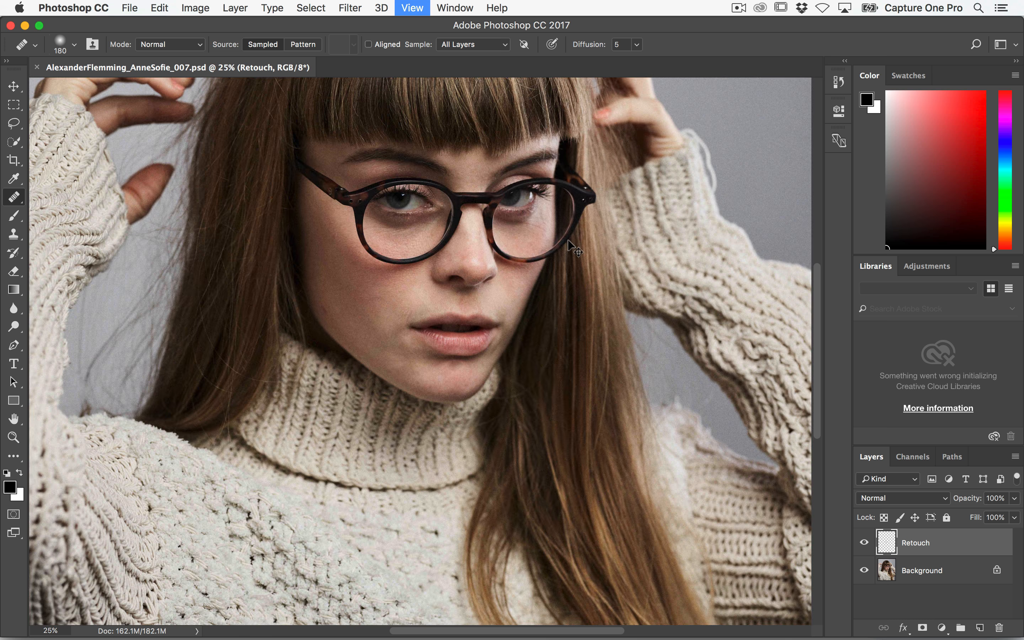
pyautogui.moveTo(744, 155); pyautogui.dragTo(317, 394)
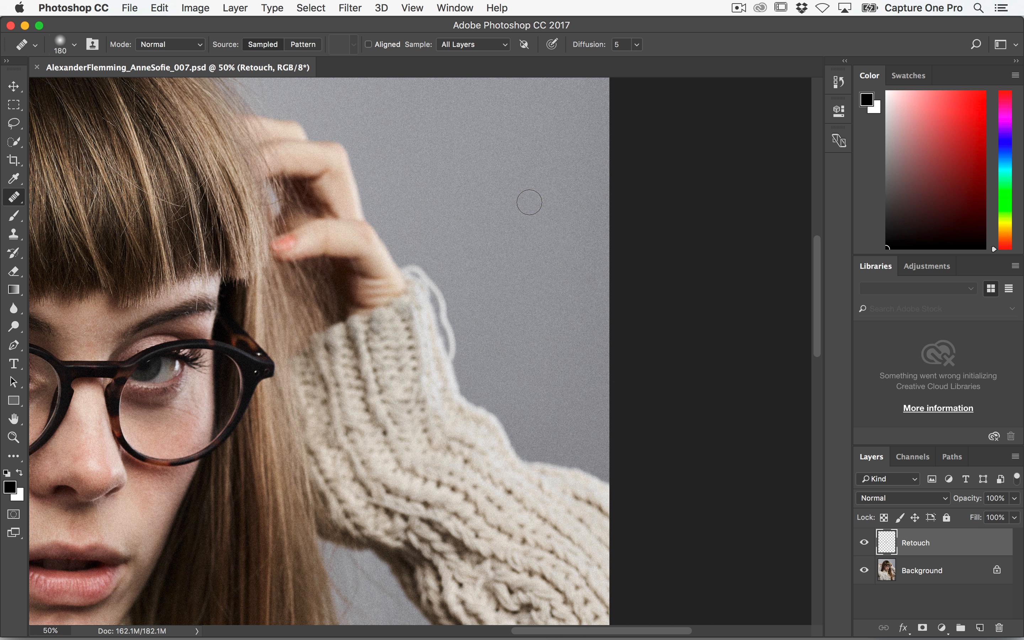
pyautogui.keyDown('alt'); pyautogui.click(487, 206); pyautogui.keyUp('alt')
pyautogui.moveTo(435, 290)
pyautogui.mouseDown()
pyautogui.moveTo(450, 362)
pyautogui.moveTo(429, 290)
pyautogui.moveTo(408, 271)
pyautogui.mouseUp()
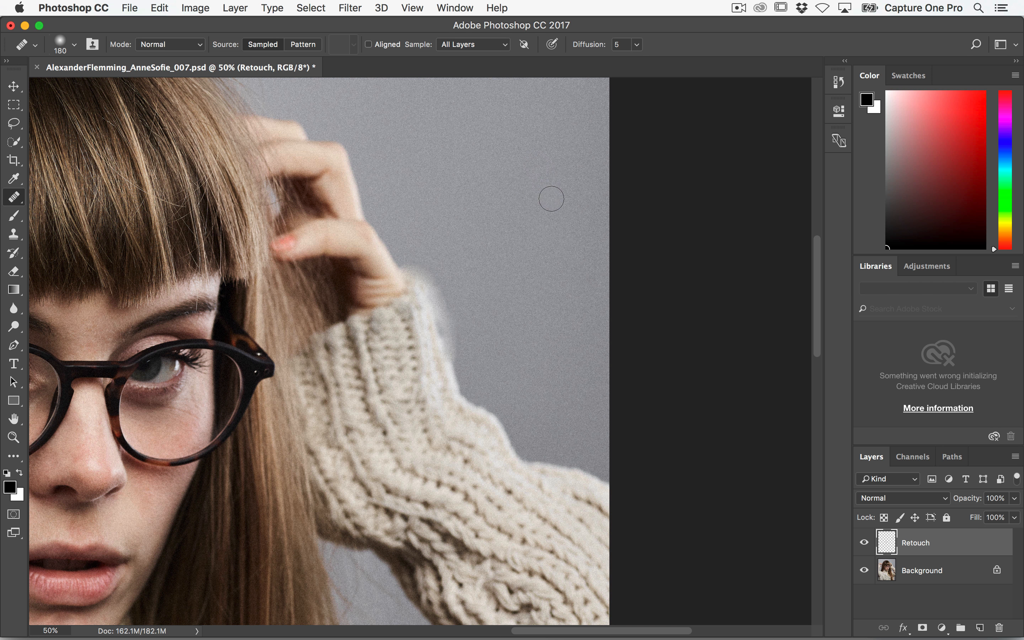
# Step: Retouch a small area of hair beside the mouth on the Retouch layer, then save and close the 007 PSD
pyautogui.moveTo(245, 428); pyautogui.dragTo(511, 160)
pyautogui.click(397, 352)
pyautogui.click(442, 322)
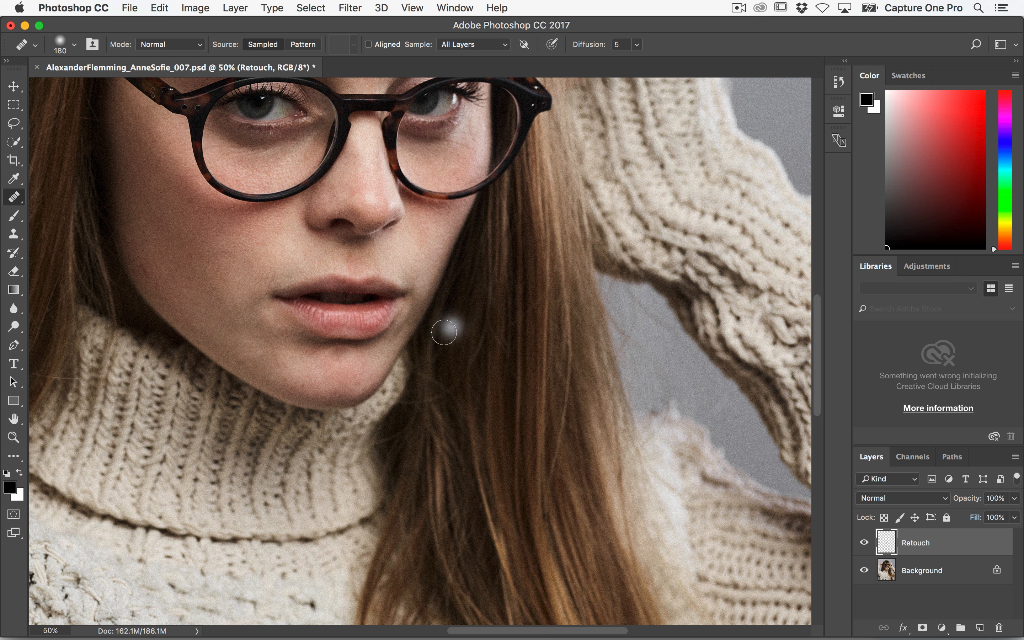
pyautogui.press('super+w')
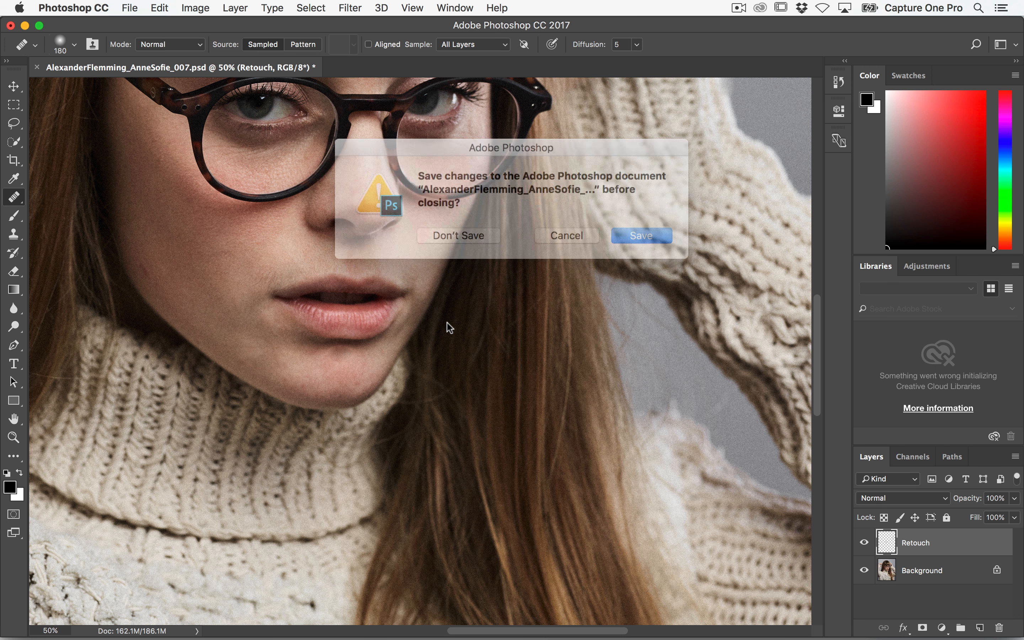
pyautogui.press('Return')
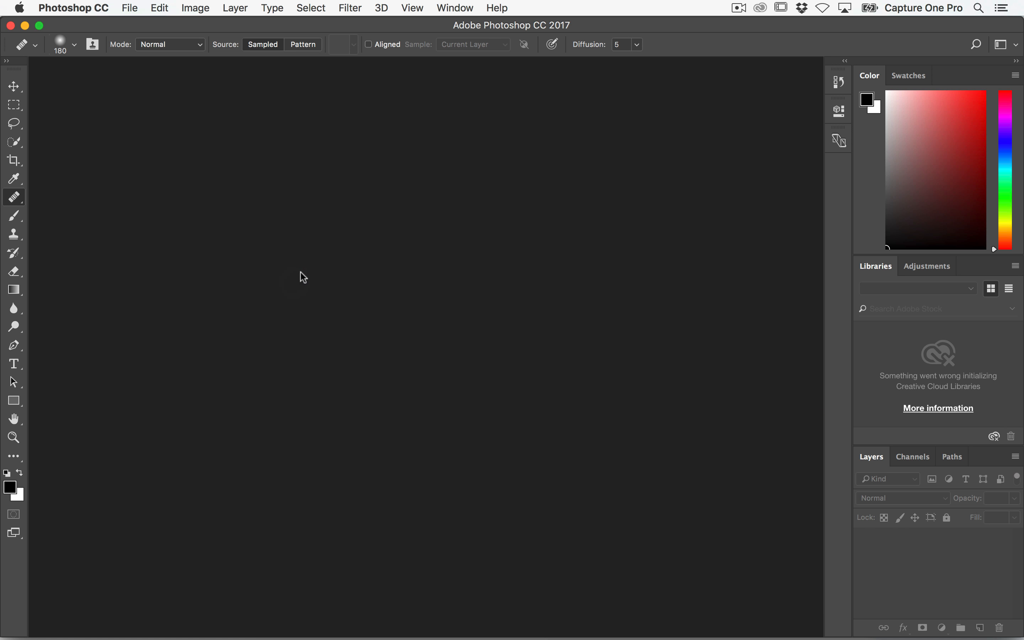
# Step: Switch back to Capture One and hide the client markup overlay on variant 3
pyautogui.press('super+Tab')
pyautogui.click(358, 329)
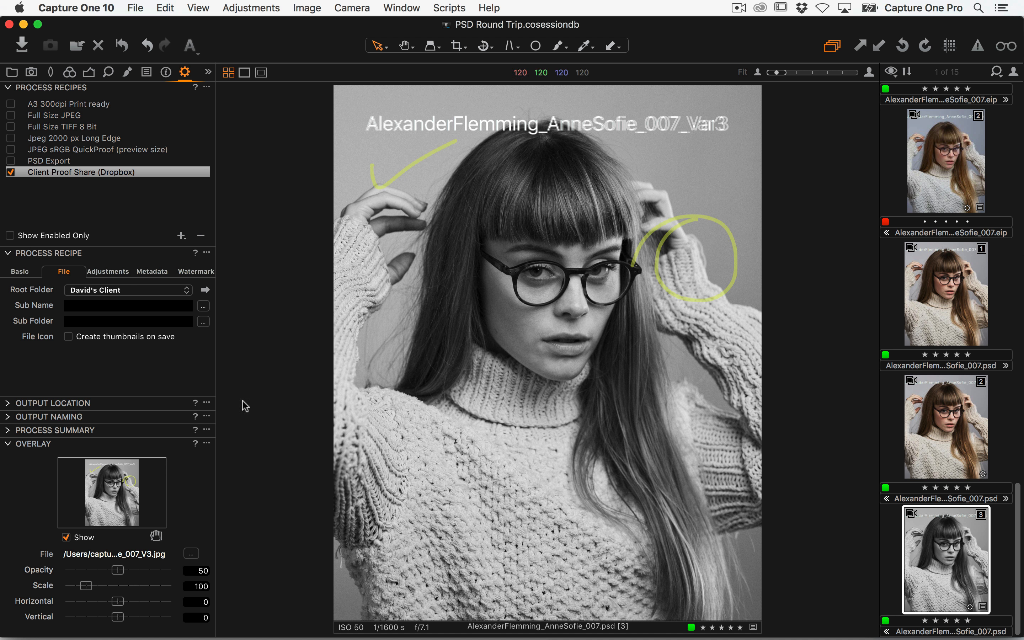
pyautogui.click(66, 538)
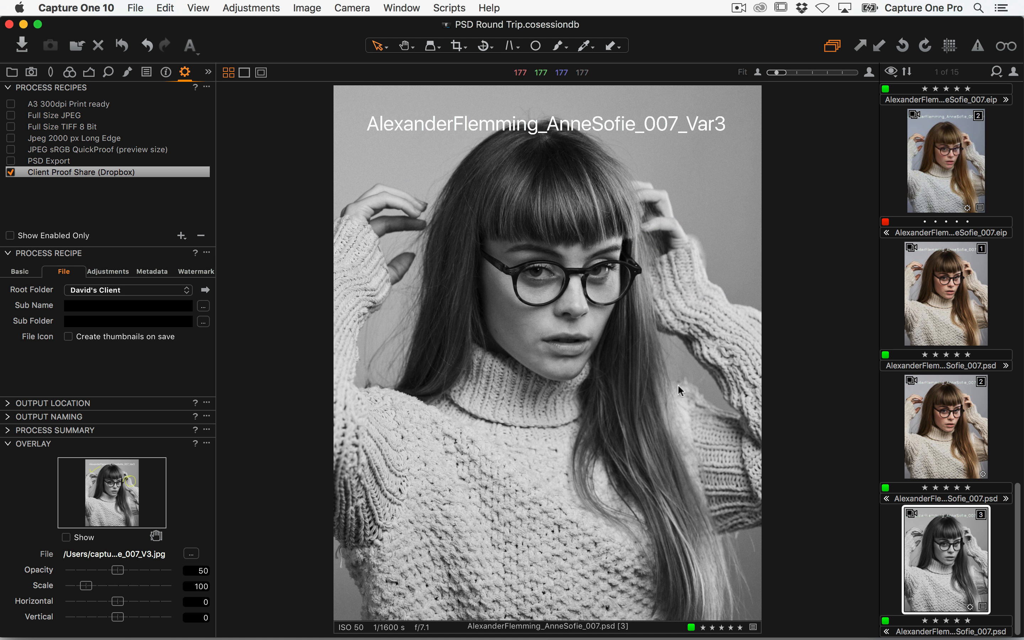
# Step: Review variants 1, 2 and 3 of the 007 PSD for the saved Photoshop retouching
pyautogui.click(972, 172)
pyautogui.click(944, 311)
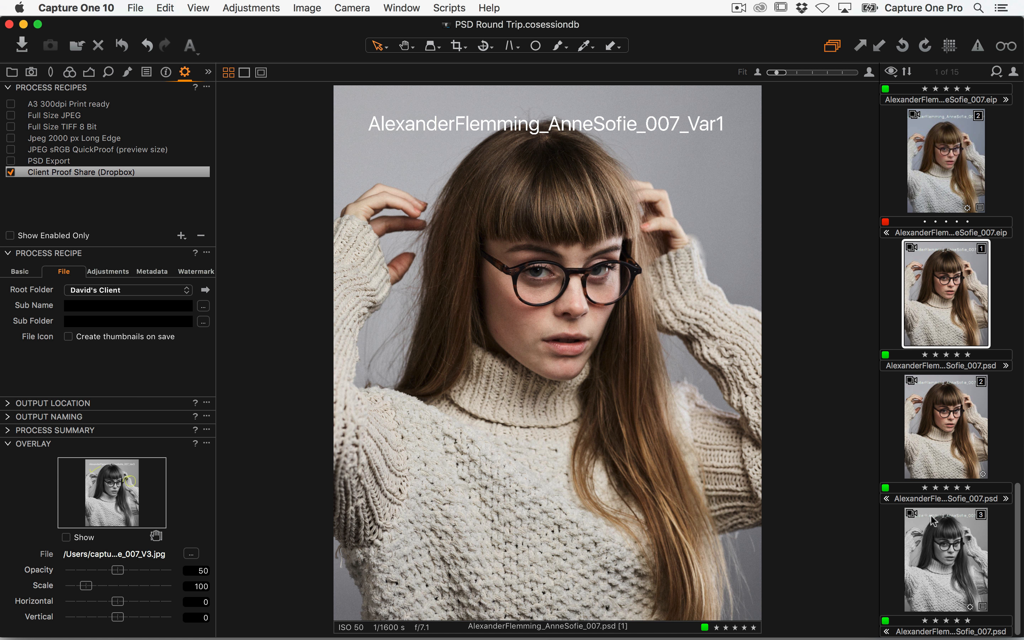
pyautogui.click(941, 435)
pyautogui.click(935, 567)
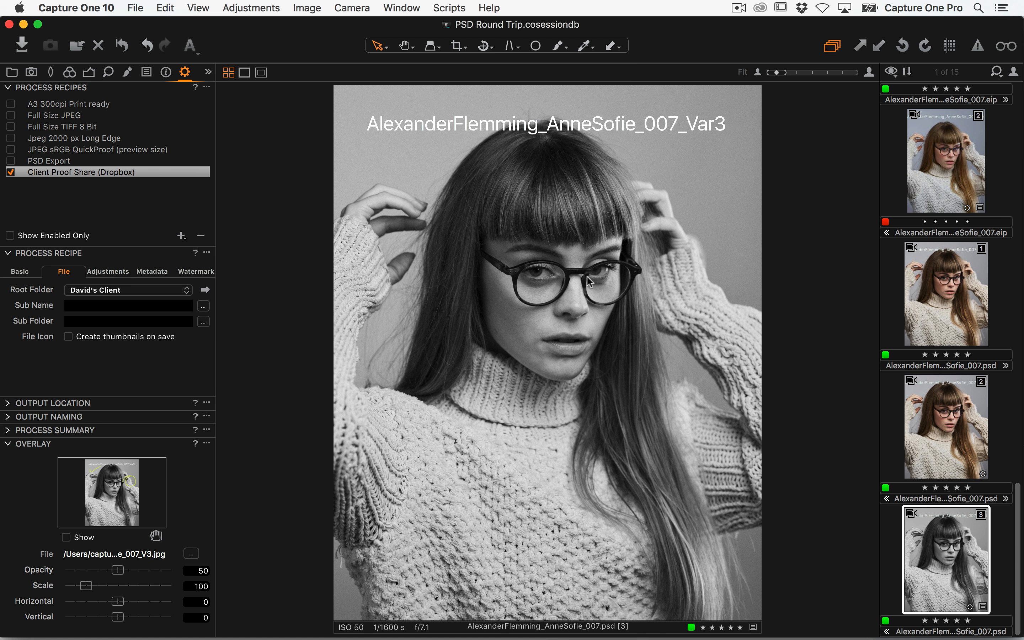
# Step: Enable the Full Size TIFF 8 Bit recipe and disable Client Proof Share (Dropbox)
pyautogui.click(10, 126)
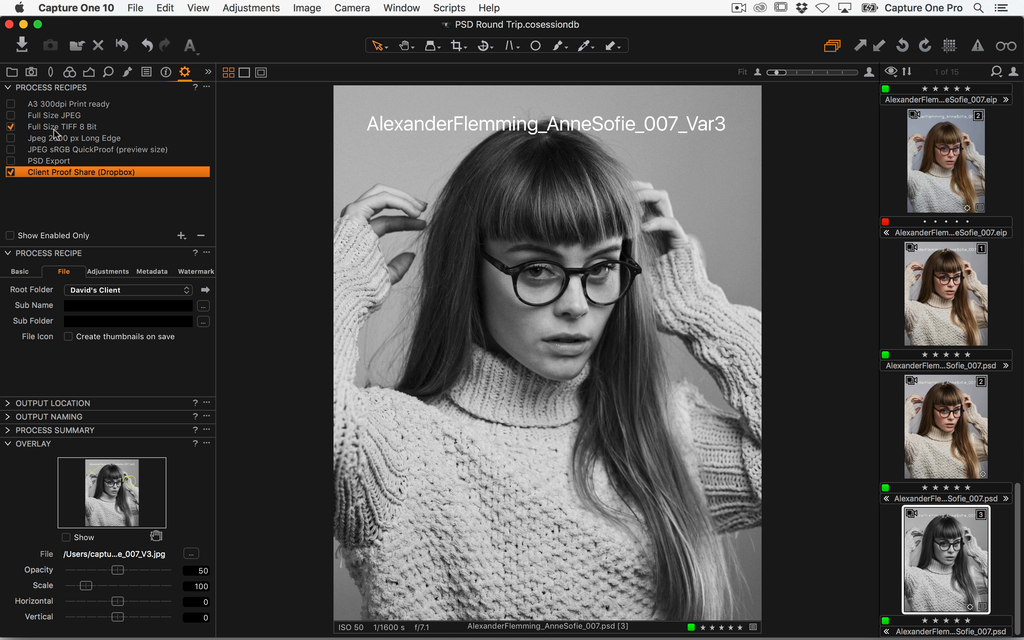
pyautogui.click(53, 127)
pyautogui.click(11, 172)
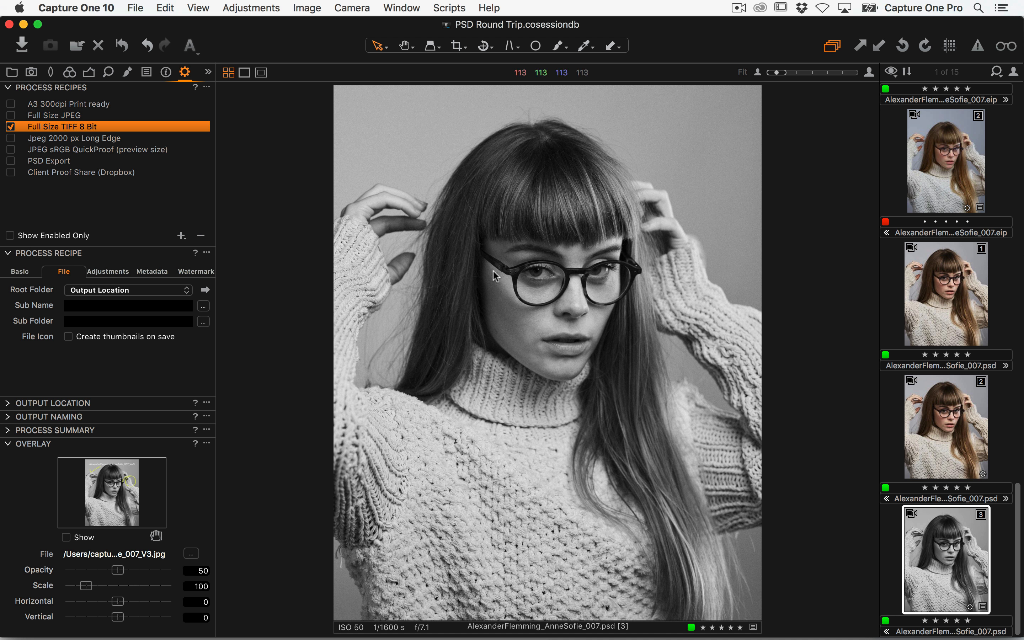
# Step: Regenerate the preview of variant 3 of the 007 PSD
pyautogui.click(136, 8)
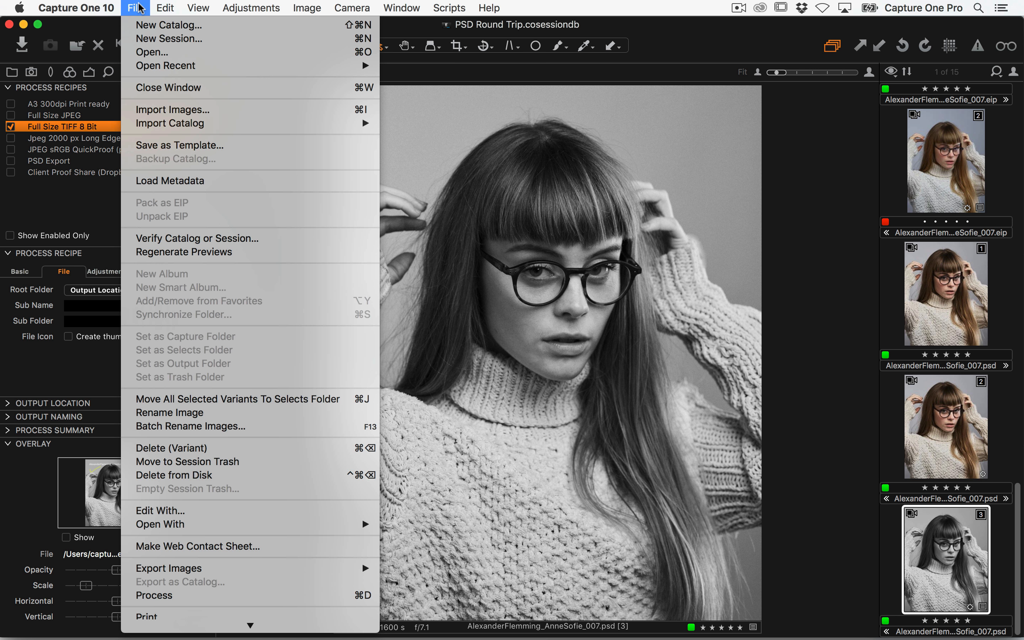
pyautogui.click(262, 253)
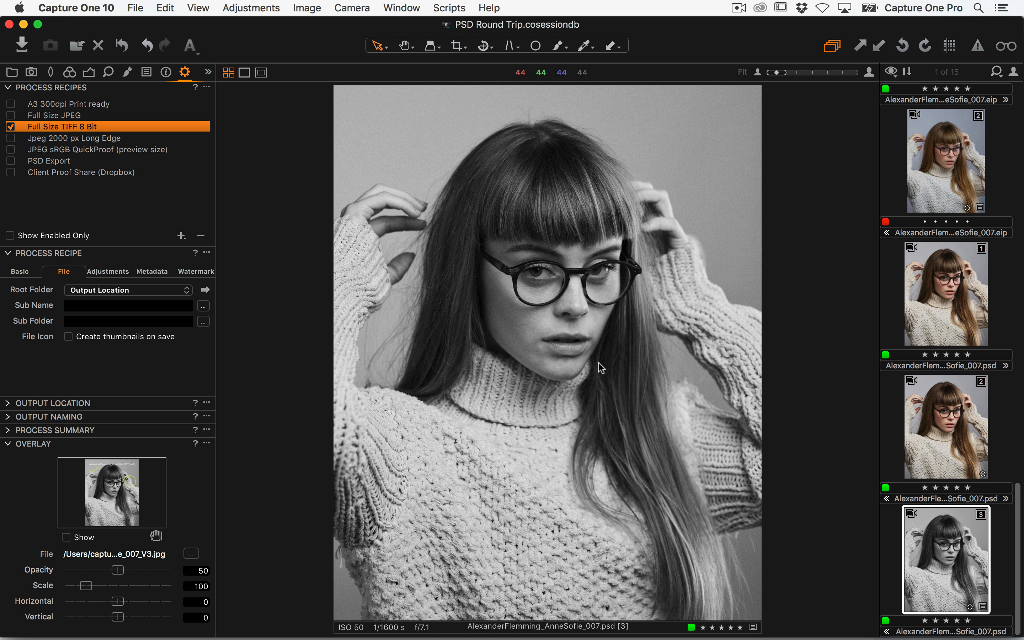
# Step: Examine the Edit With recipe's format and application options for variant 3, and dismiss it without editing
pyautogui.rightClick(958, 558)
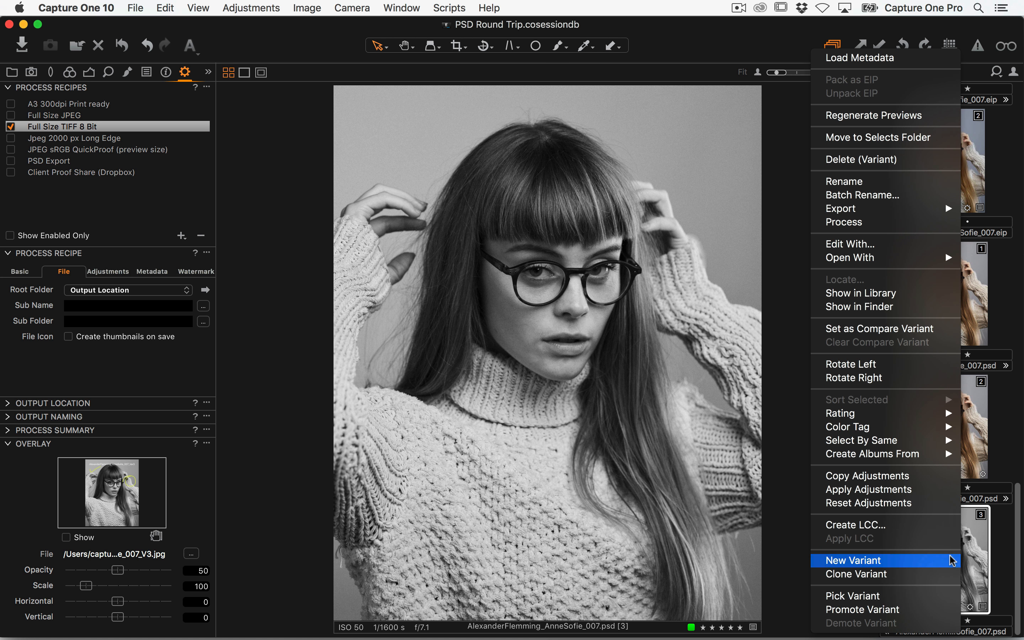
pyautogui.click(861, 245)
pyautogui.click(519, 202)
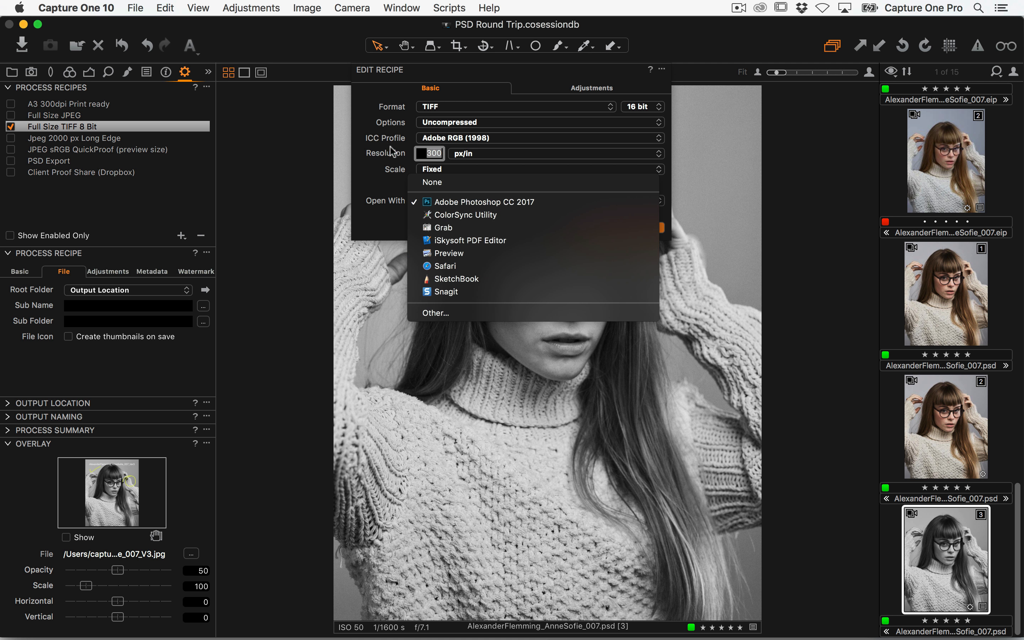
pyautogui.click(357, 198)
pyautogui.click(536, 230)
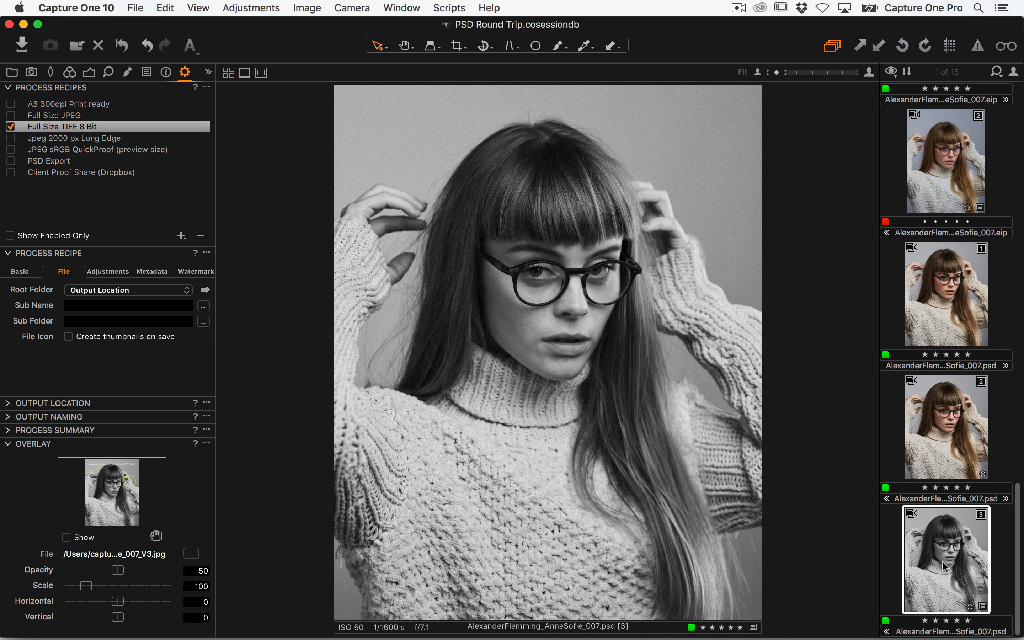
# Step: In the browser grid, select variant 1 of the 001 EIP, variant 2 of the 004 EIP and variant 1 of the 007 EIP
pyautogui.press('super+b')
pyautogui.scroll(10, 732, 217)
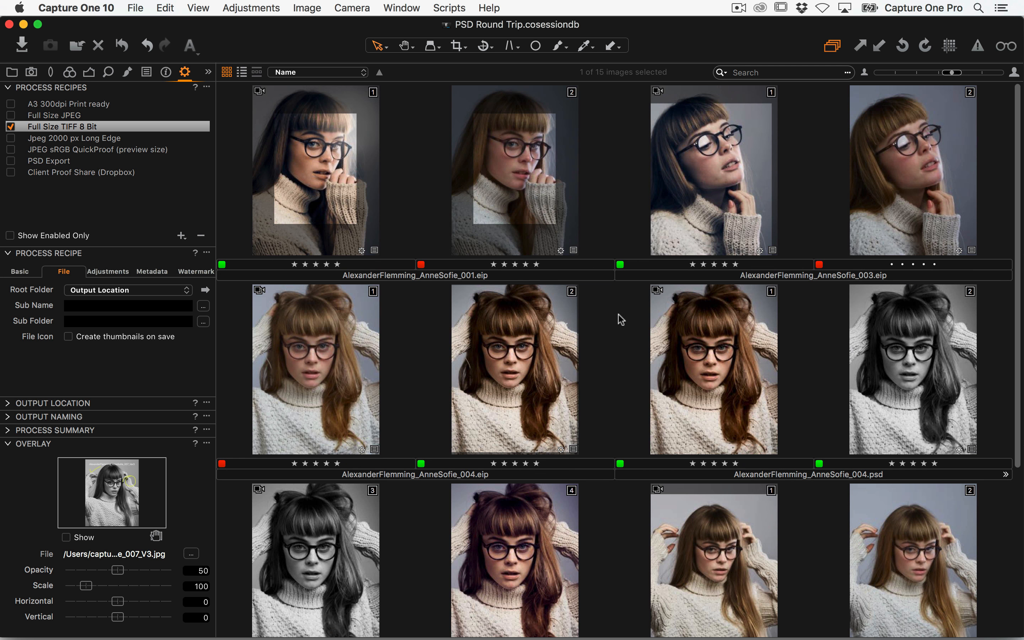
pyautogui.keyDown('super'); pyautogui.click(513, 364); pyautogui.keyUp('super')
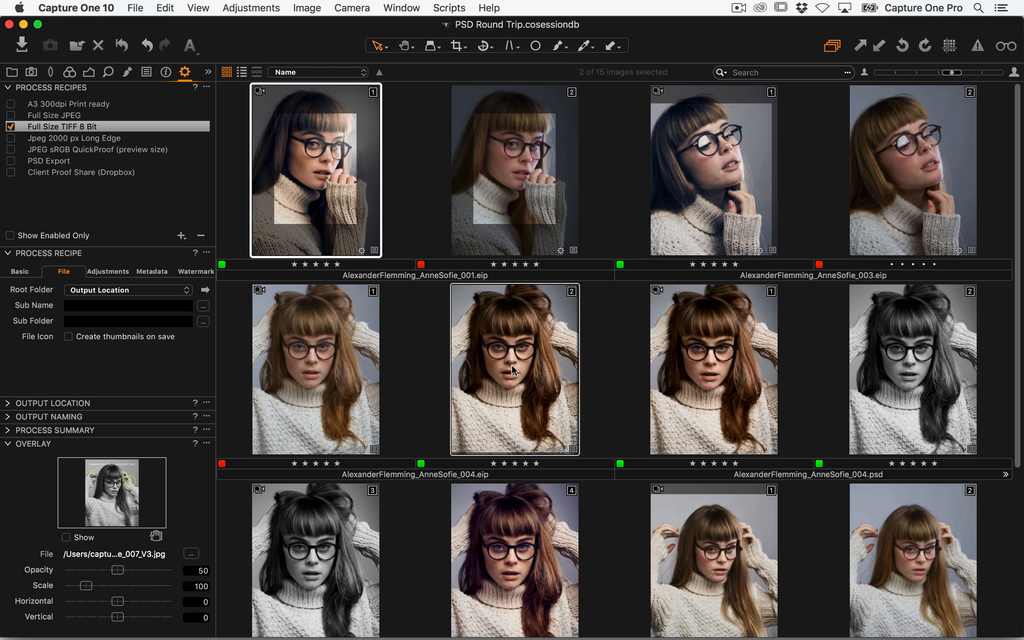
pyautogui.scroll(-3, 595, 307)
pyautogui.scroll(-2, 595, 308)
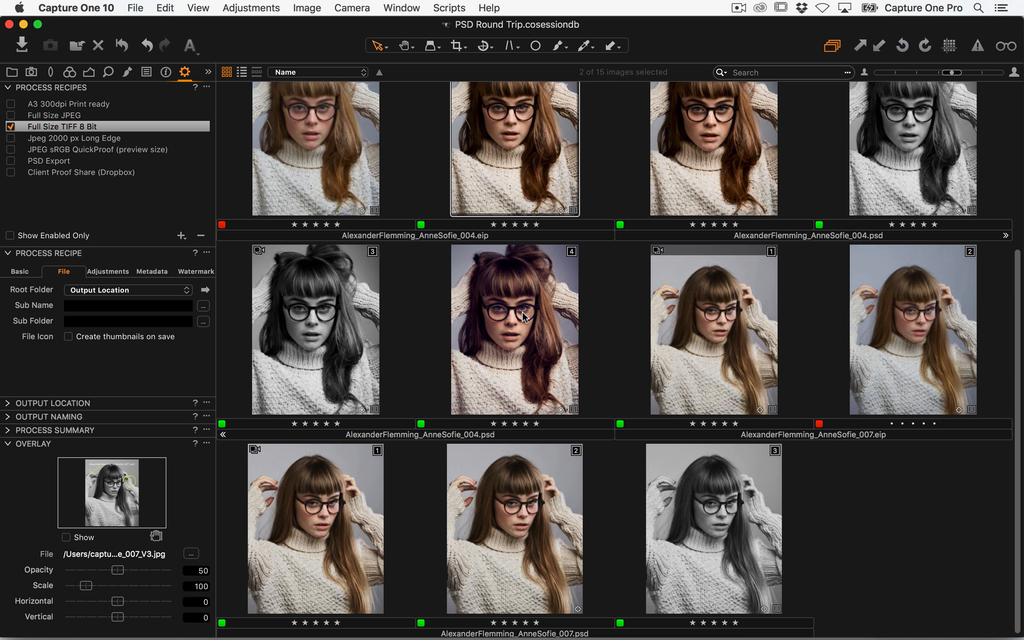
pyautogui.keyDown('super'); pyautogui.click(514, 337); pyautogui.keyUp('super')
pyautogui.keyDown('super'); pyautogui.click(531, 306); pyautogui.keyUp('super')
pyautogui.keyDown('super'); pyautogui.click(718, 356); pyautogui.keyUp('super')
pyautogui.scroll(4, 663, 224)
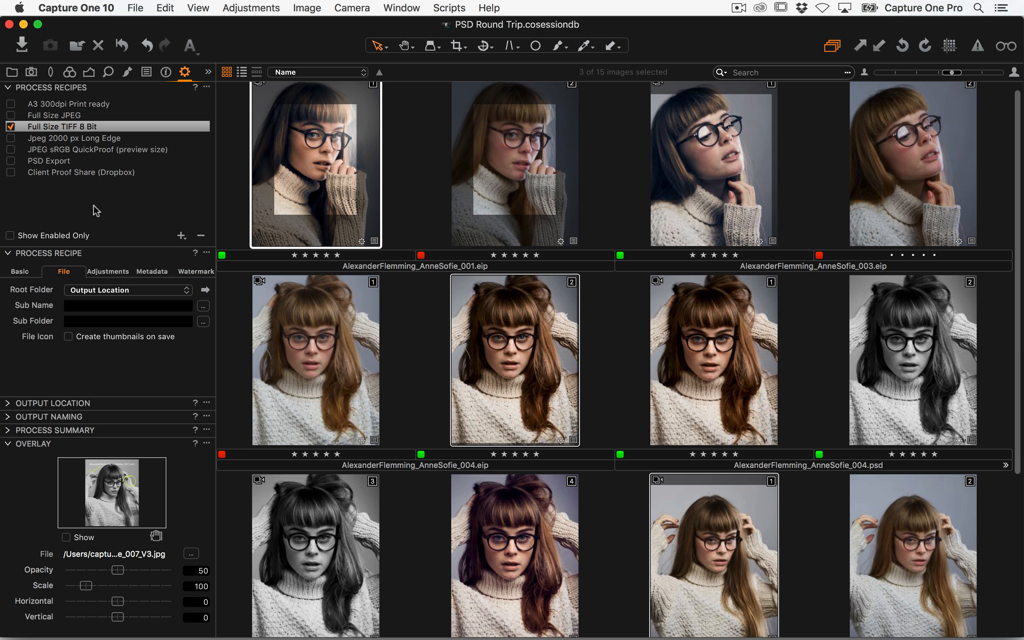
# Step: Enable the PSD Export recipe instead of Full Size TIFF 8 Bit and show its basic settings
pyautogui.click(55, 160)
pyautogui.click(12, 126)
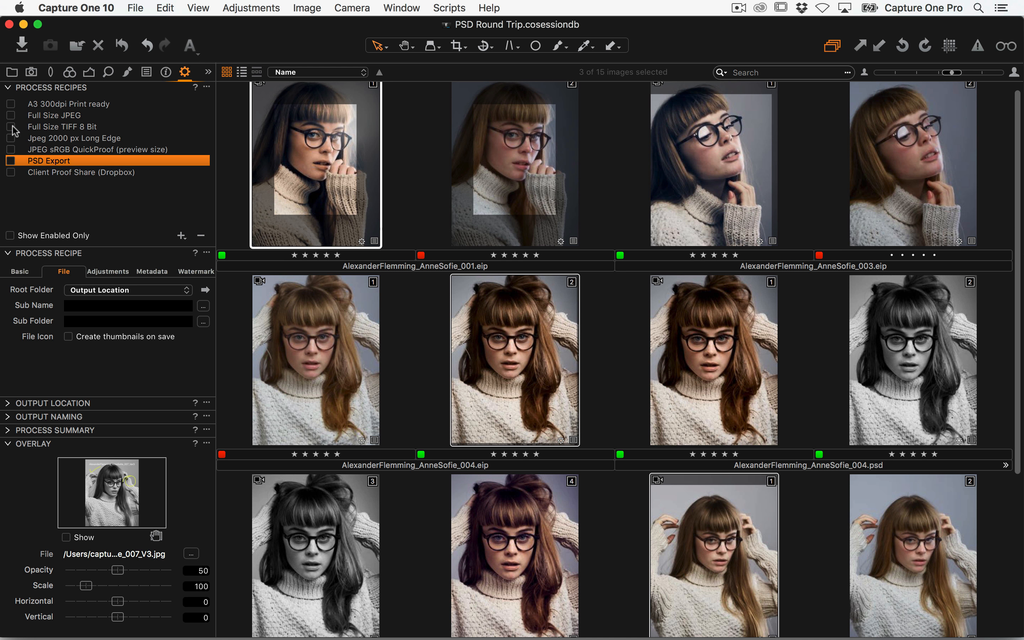
pyautogui.click(11, 161)
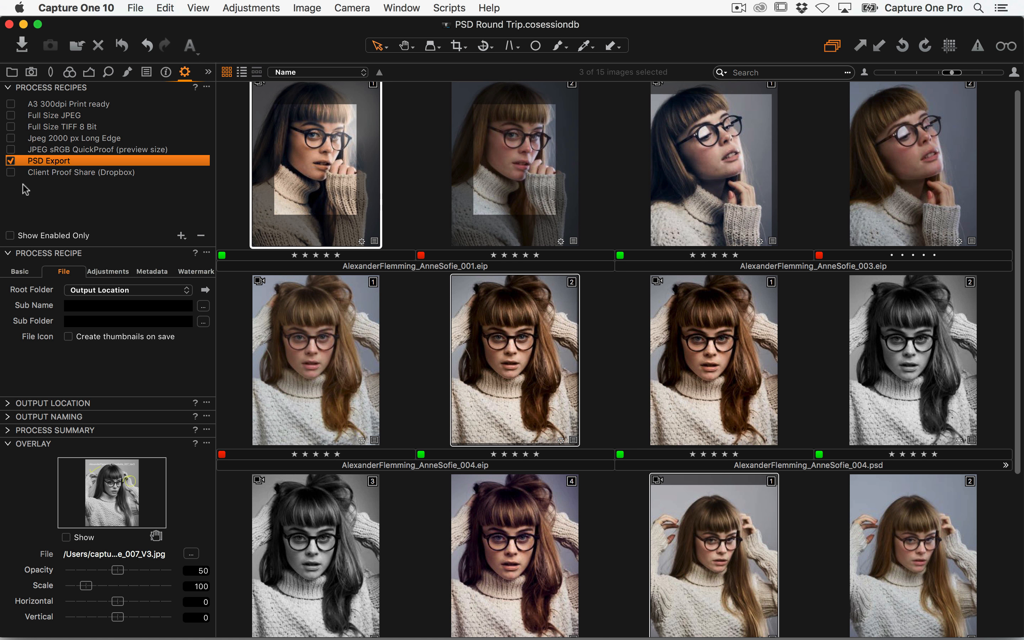
pyautogui.click(21, 272)
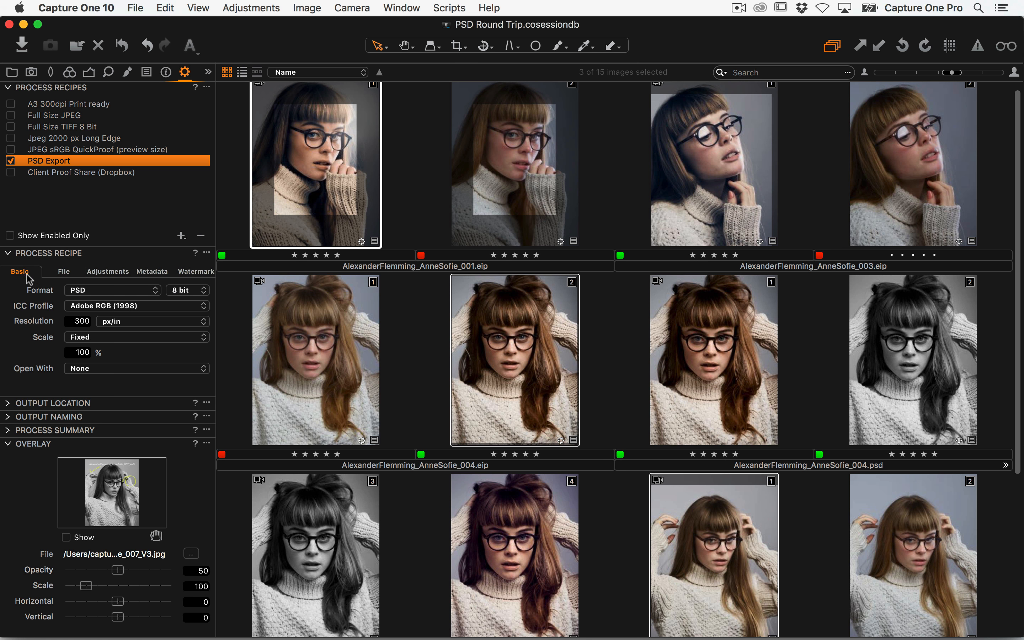
# Step: Rename the PSD Export recipe to PSD Export Open With Pshop and set it to open with Adobe Photoshop CC 2017
pyautogui.doubleClick(72, 160)
pyautogui.click(74, 161)
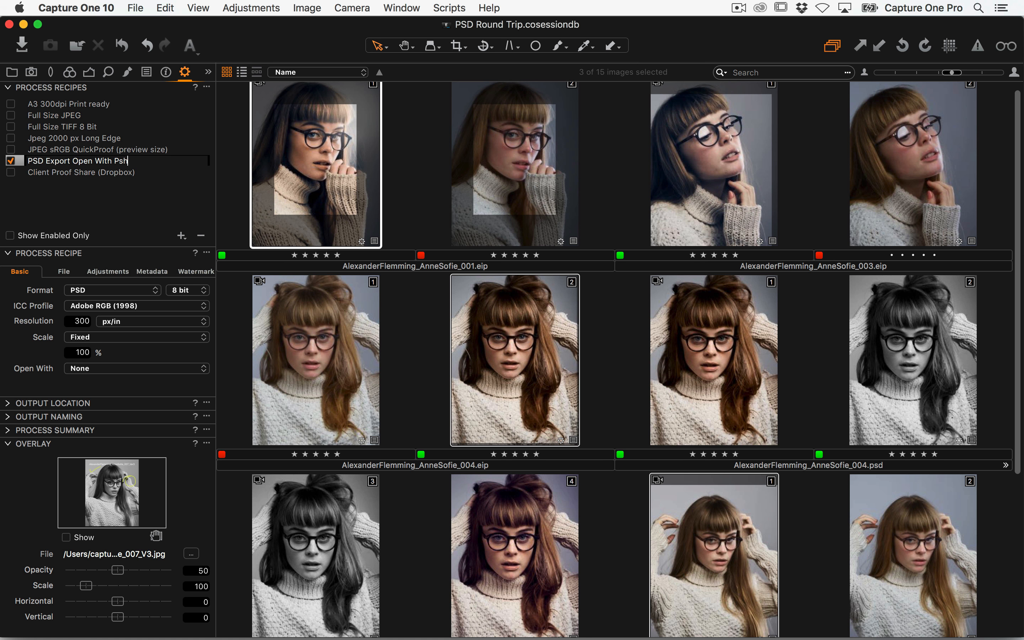
pyautogui.write('p')
pyautogui.press('Return')
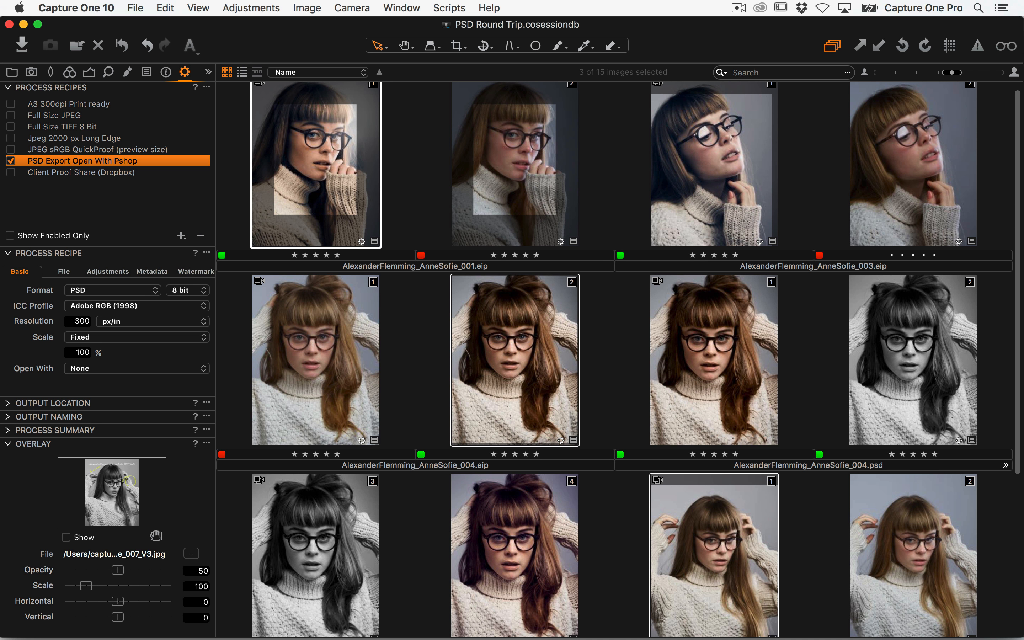
pyautogui.click(83, 369)
pyautogui.click(98, 389)
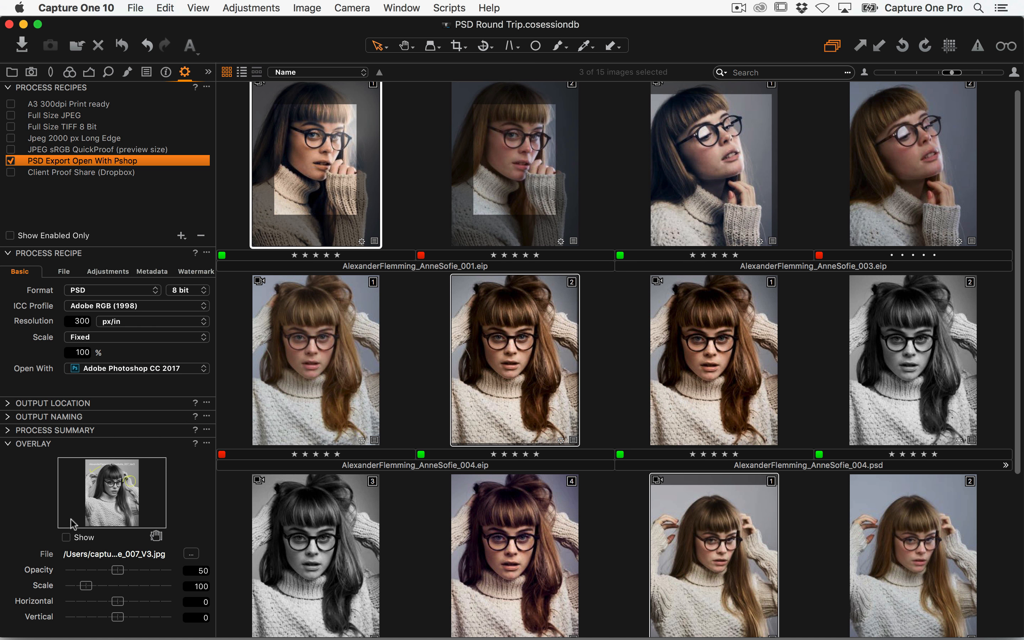
pyautogui.click(51, 278)
pyautogui.click(20, 272)
# Step: Expand the process summary and process the three selected variants with the PSD Export Open With Pshop recipe
pyautogui.click(7, 445)
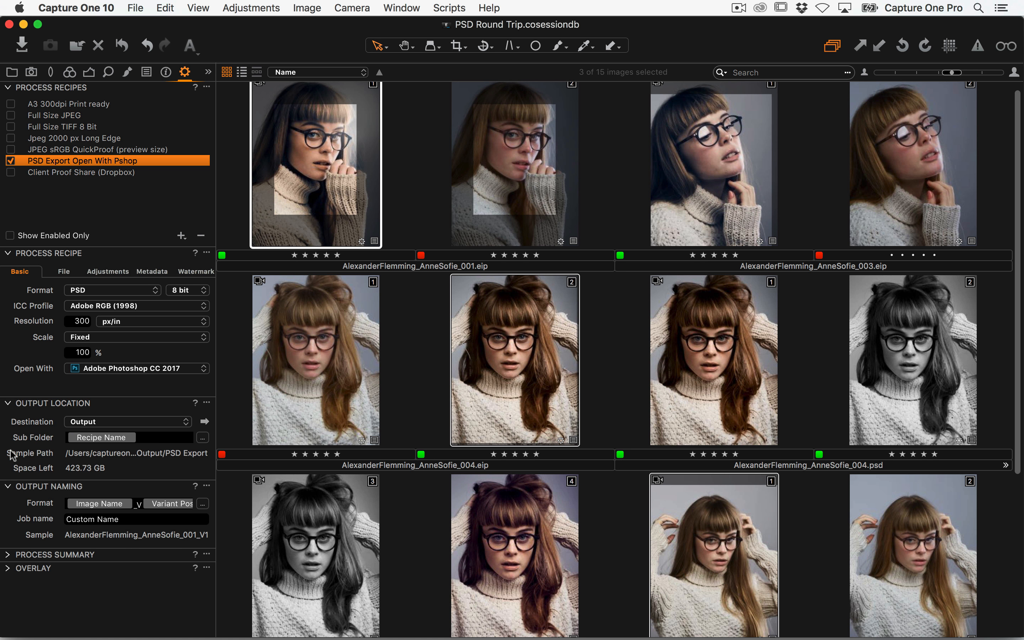
pyautogui.click(11, 555)
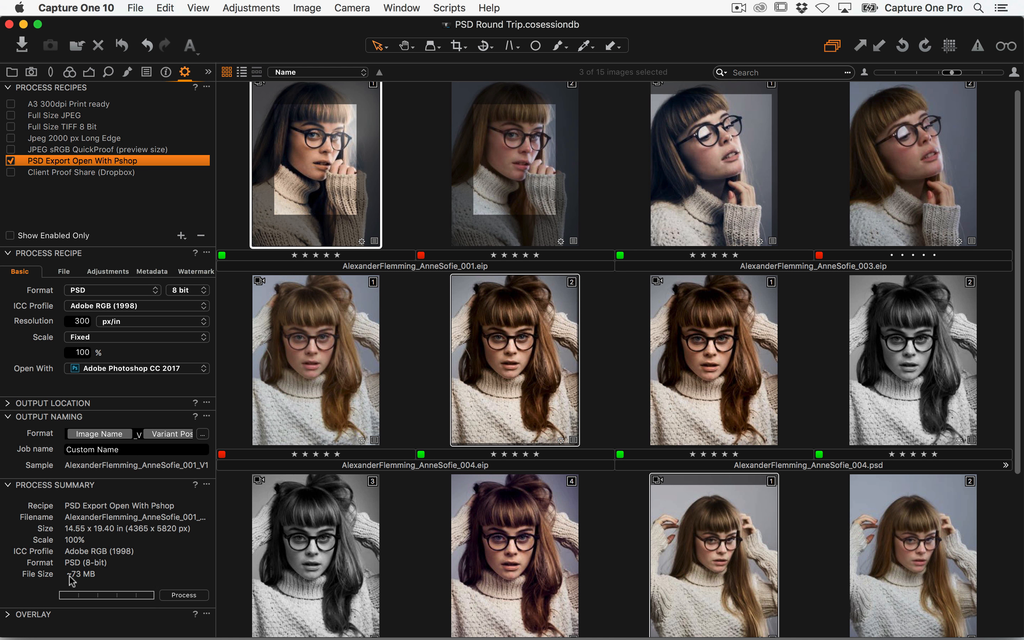
pyautogui.click(178, 597)
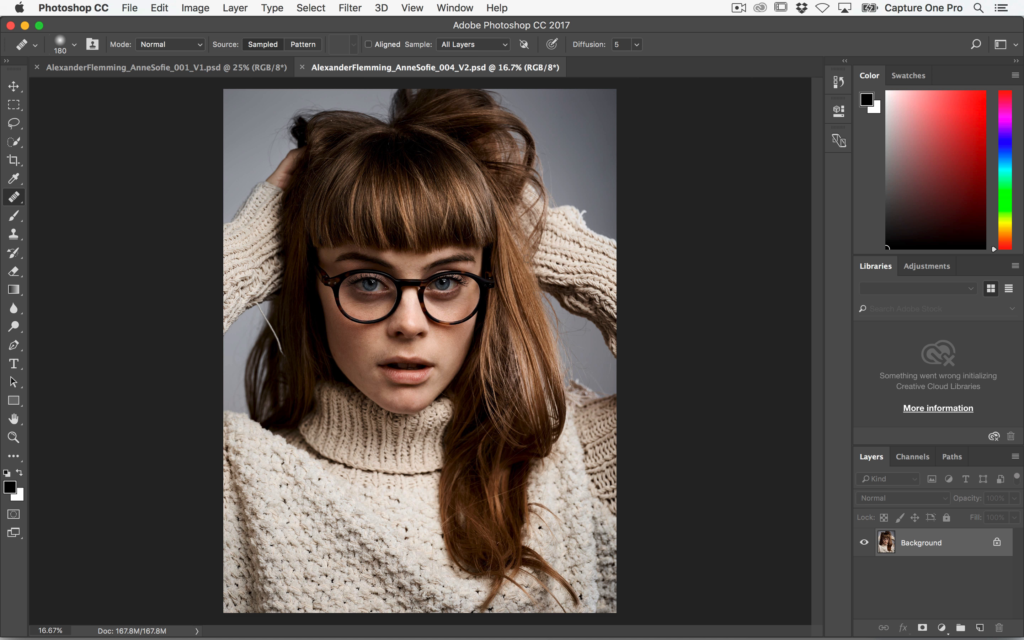
# Step: Review the exported 001_V1, 004_V2 and 007_V1 PSDs in Photoshop, and return to Capture One
pyautogui.press('super+Tab')
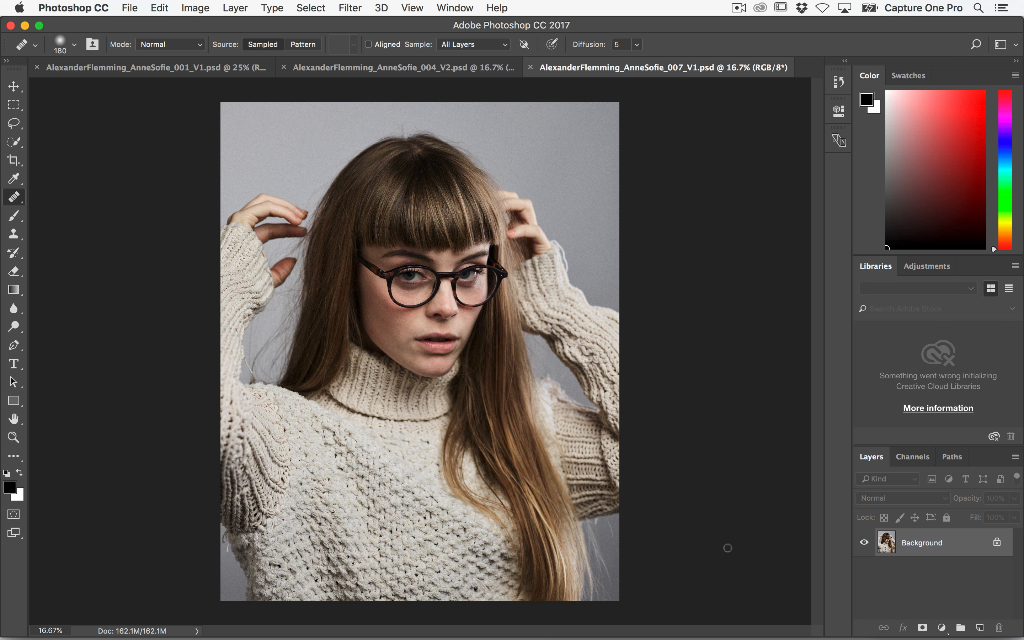
pyautogui.click(332, 65)
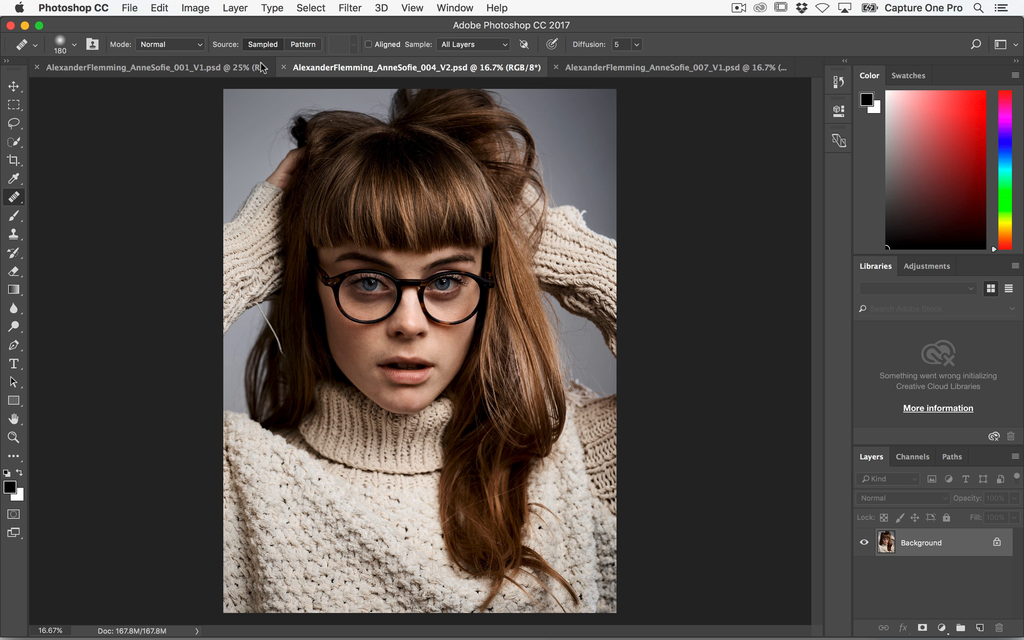
pyautogui.click(185, 70)
pyautogui.click(447, 72)
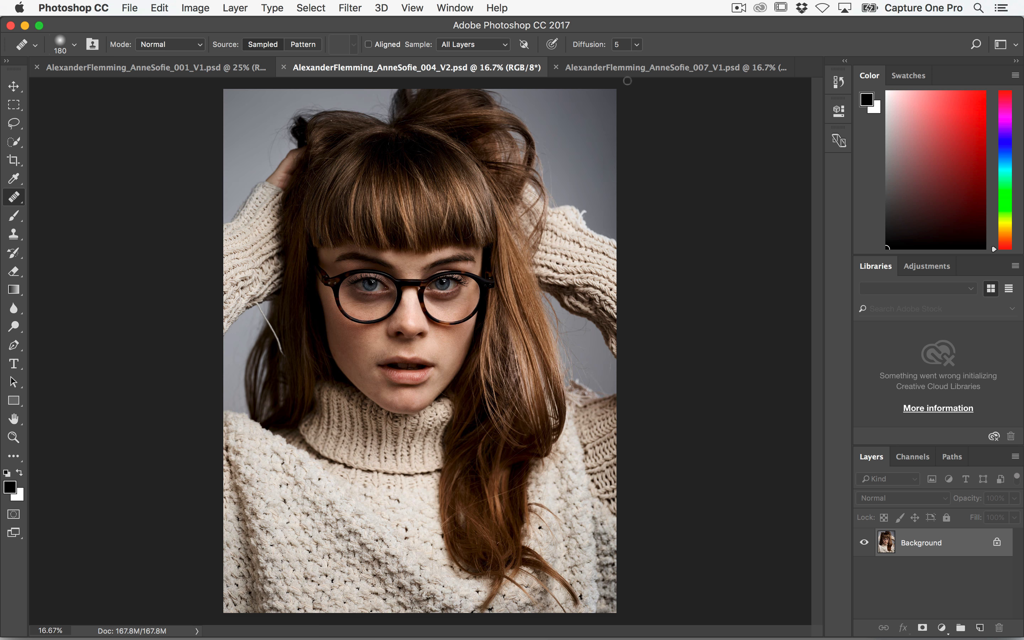
pyautogui.click(646, 69)
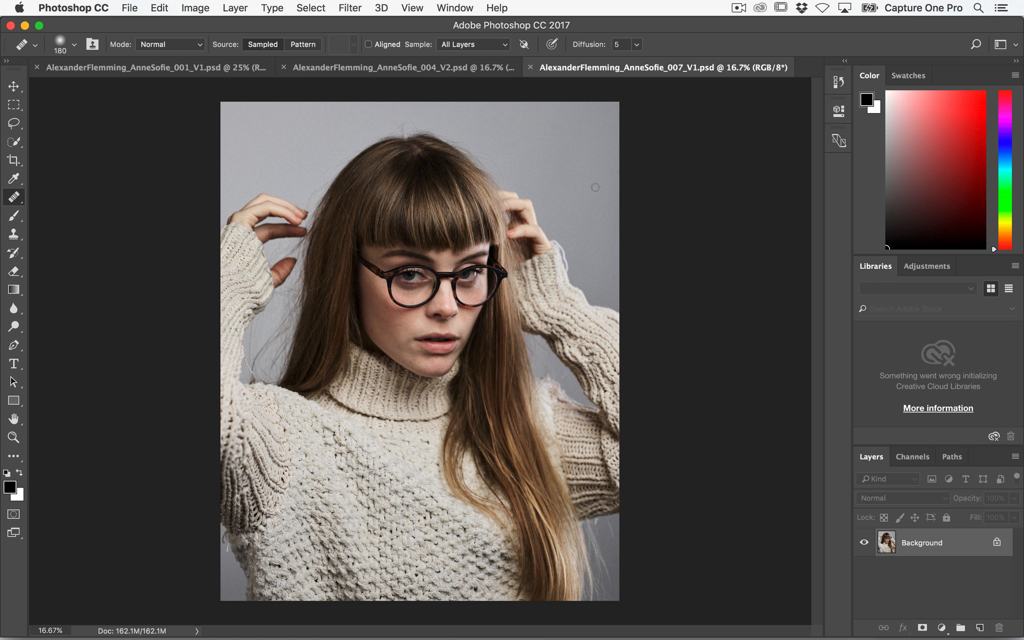
pyautogui.press('super+Tab')
pyautogui.press('super+Tab')
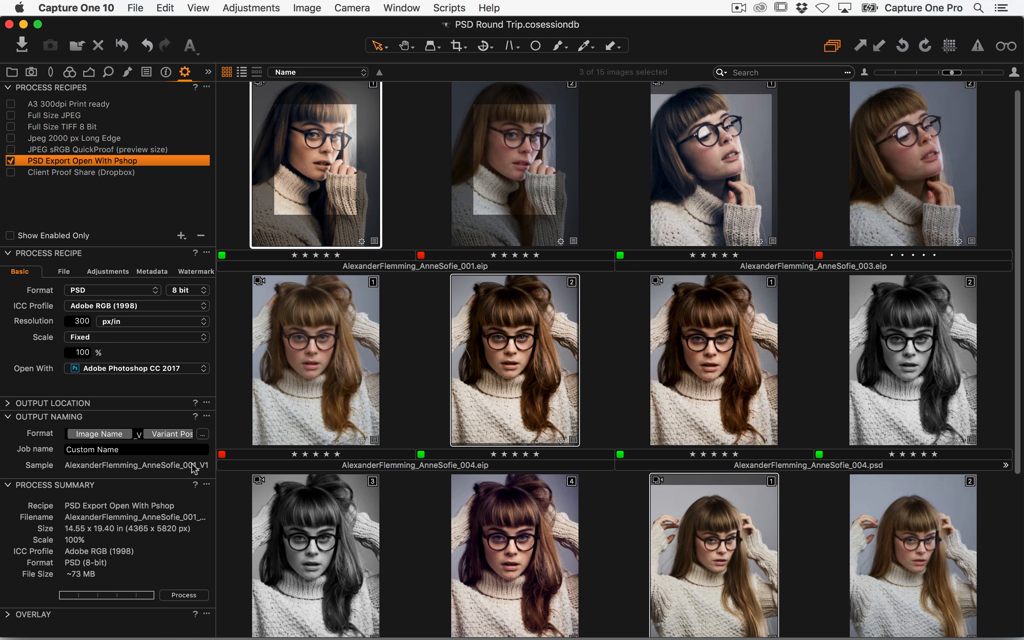
# Step: Select variants 1 and 2 of the 001 EIP plus variant 2 of the 004 EIP, and also enable Client Proof Share (Dropbox)
pyautogui.click(400, 311)
pyautogui.click(342, 202)
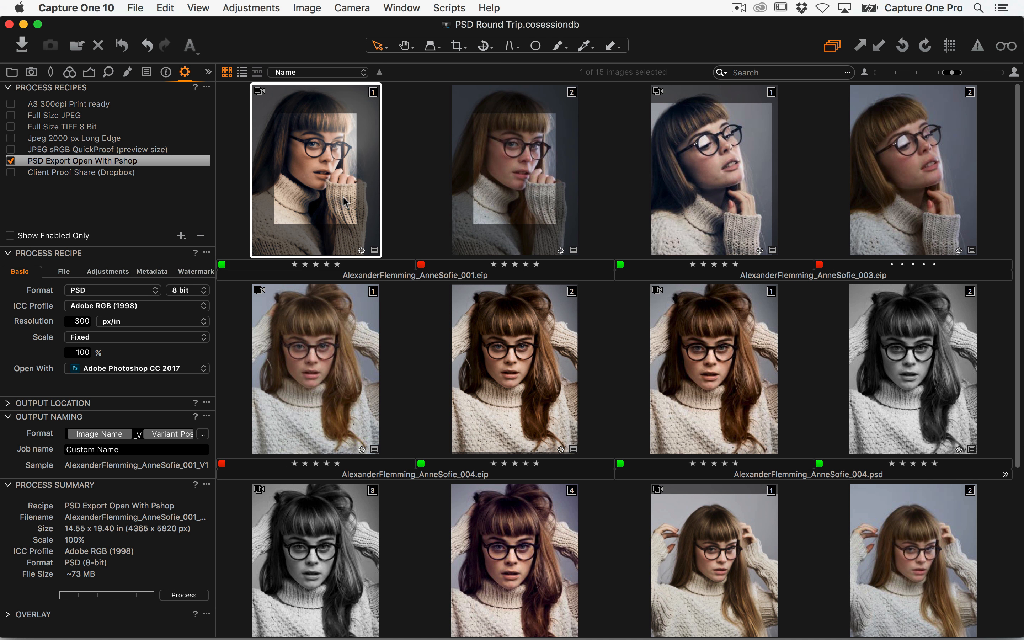
pyautogui.click(9, 172)
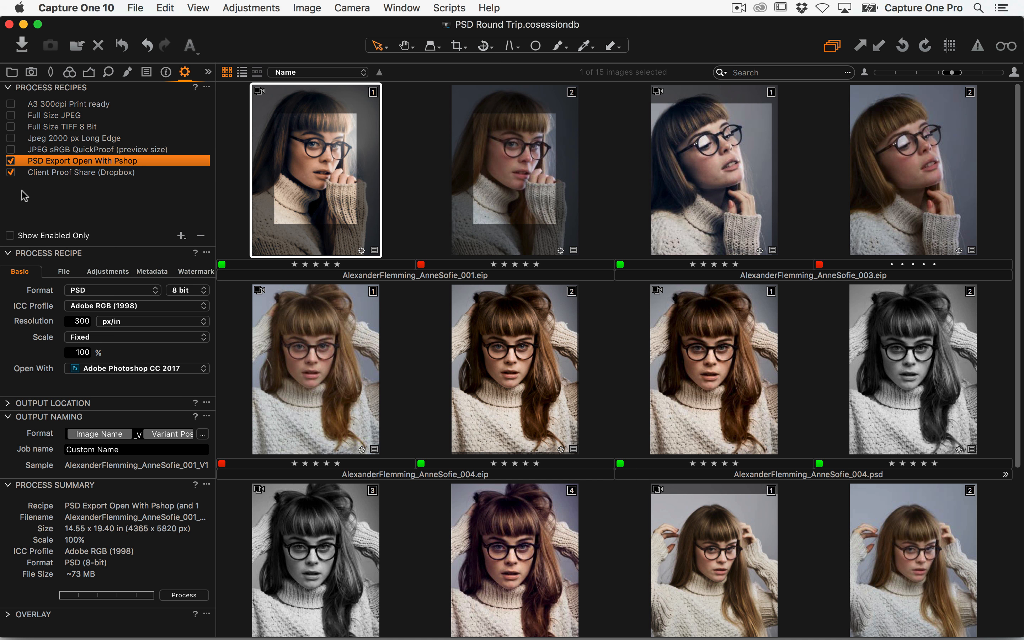
pyautogui.keyDown('super'); pyautogui.click(505, 367); pyautogui.keyUp('super')
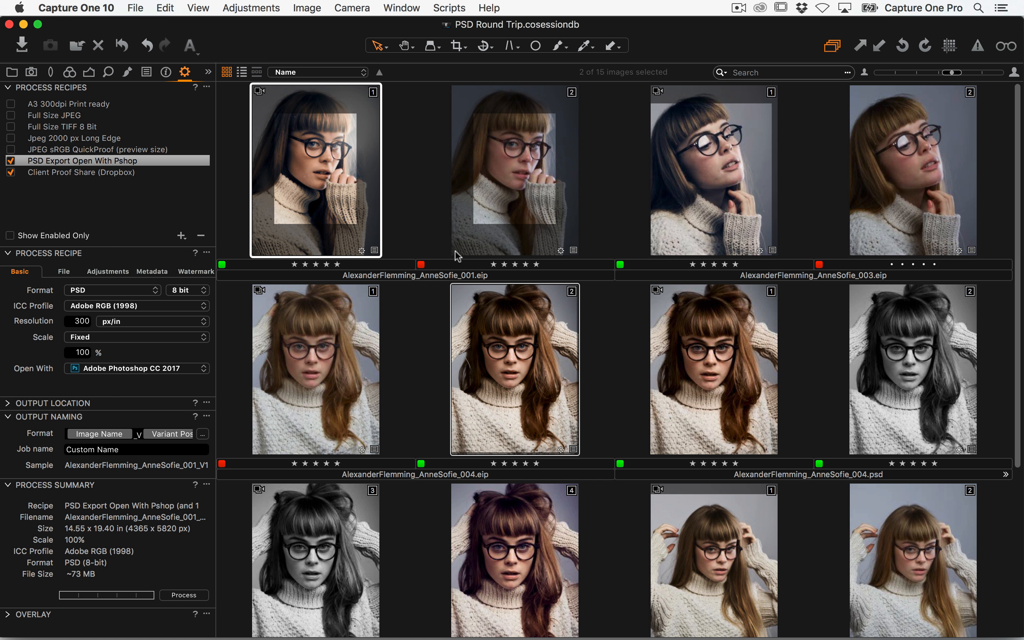
pyautogui.keyDown('super'); pyautogui.click(486, 211); pyautogui.keyUp('super')
# Step: Compare the basic settings of the JPEG sRGB QuickProof (preview size) and PSD Export Open With Pshop recipes
pyautogui.click(58, 149)
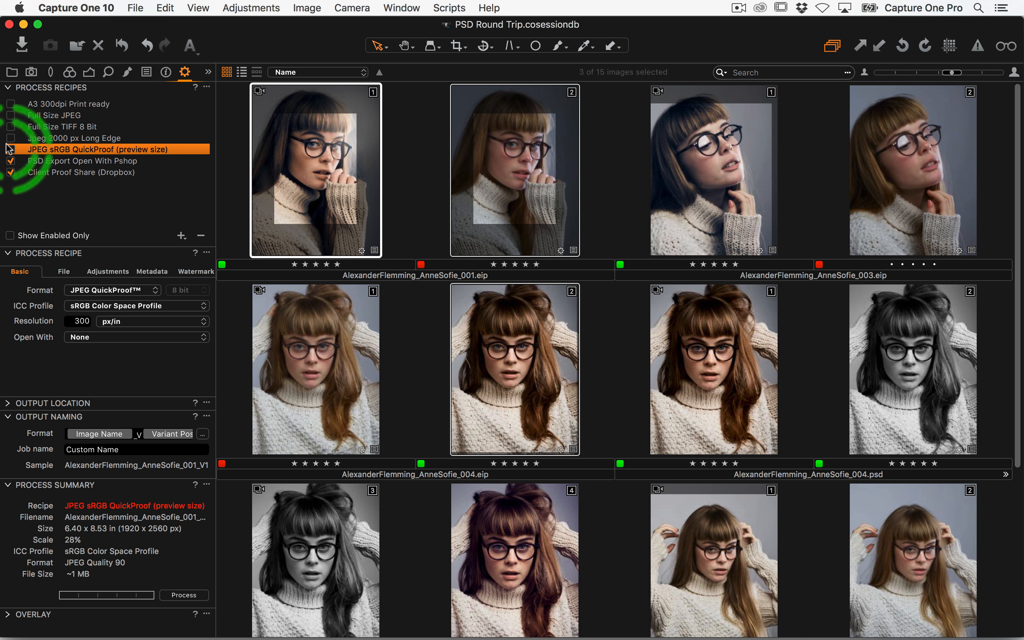
pyautogui.click(45, 160)
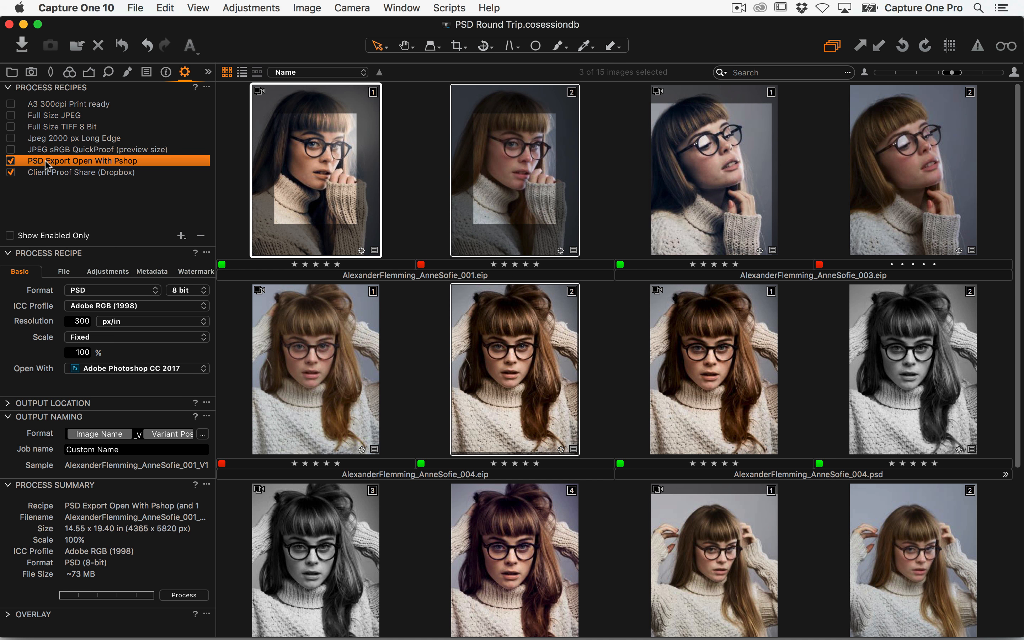
pyautogui.click(51, 150)
pyautogui.click(49, 159)
pyautogui.click(51, 150)
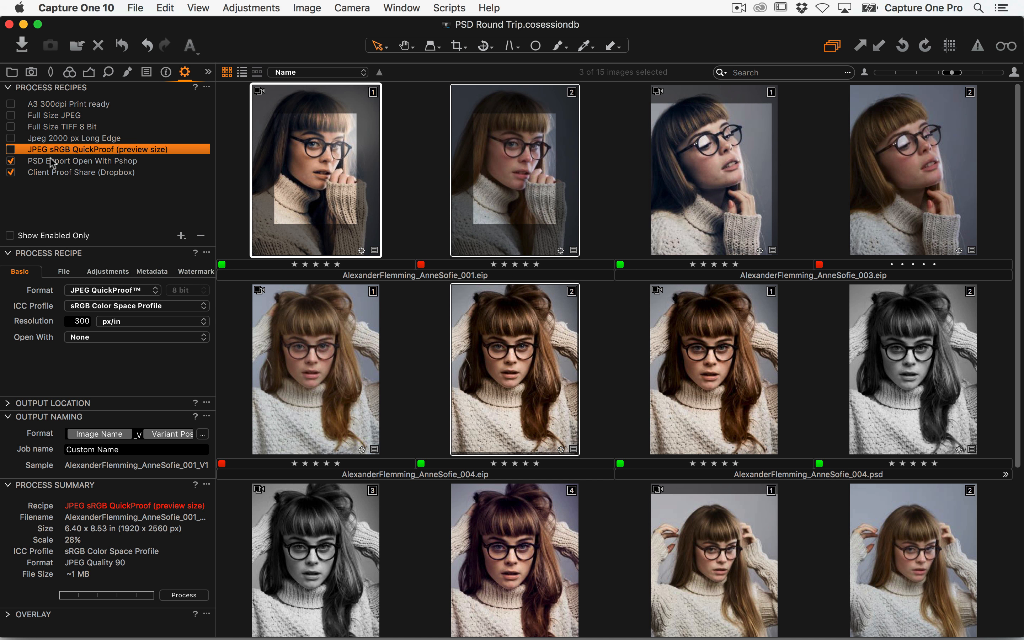
pyautogui.click(52, 161)
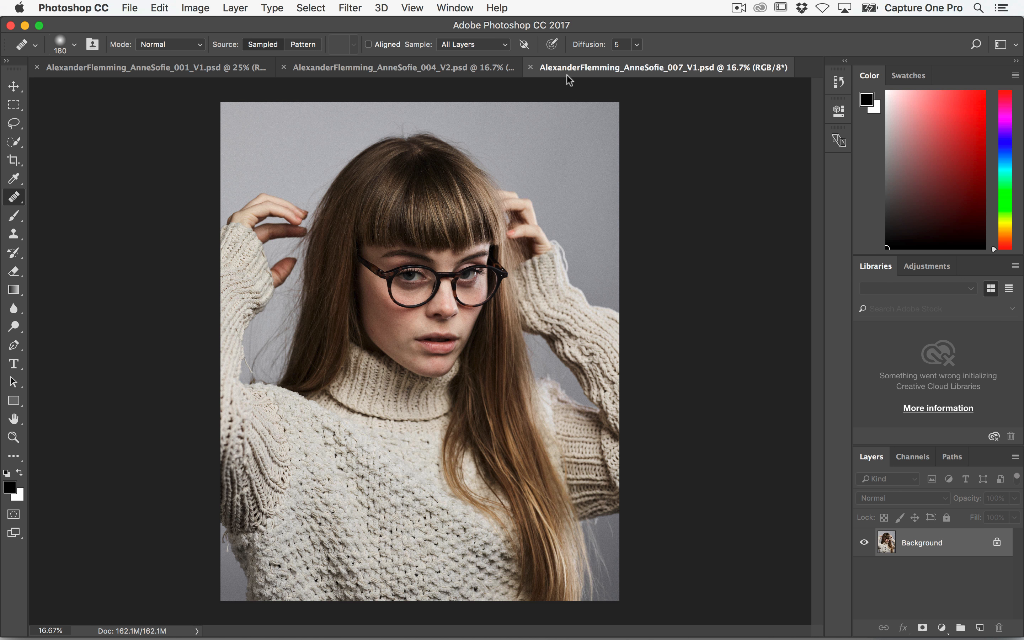
# Step: In Photoshop, close the 007_V1 PSD and heal the stray light strand beside the hair in 004_V2 on a new layer
pyautogui.click(530, 68)
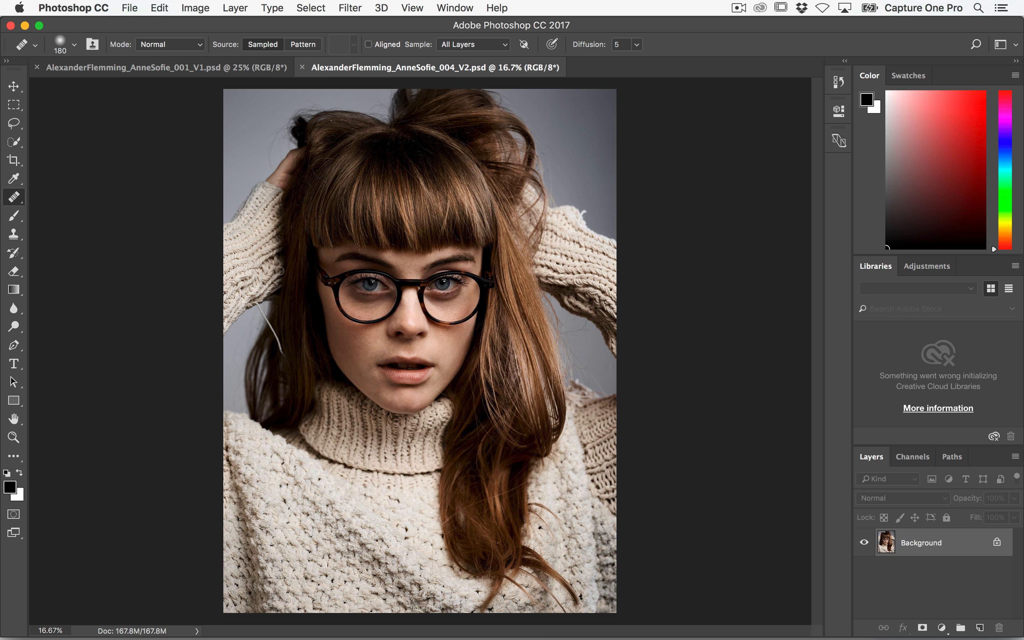
pyautogui.click(980, 627)
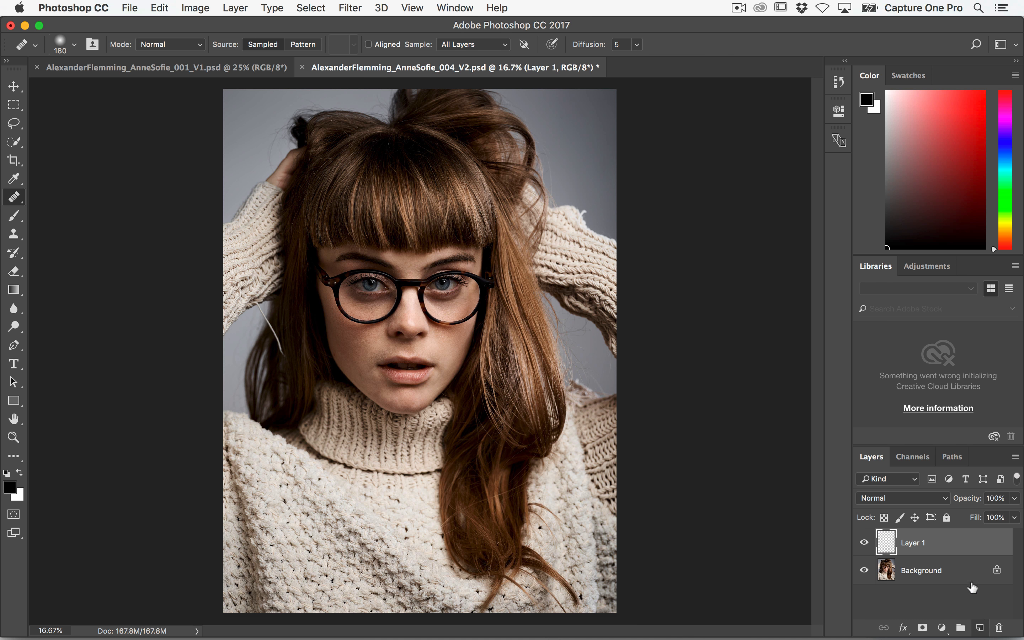
pyautogui.keyDown('alt'); pyautogui.click(244, 333); pyautogui.keyUp('alt')
pyautogui.moveTo(261, 313); pyautogui.dragTo(282, 343)
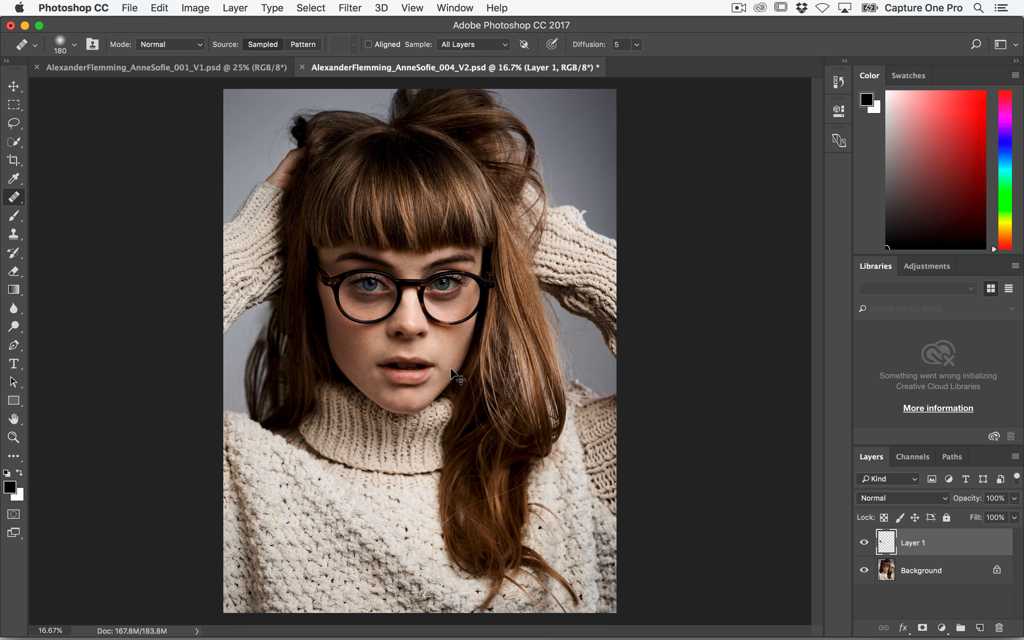
# Step: Close the 004_V2 PSD, saving its changes with Maximize Compatibility on
pyautogui.click(302, 66)
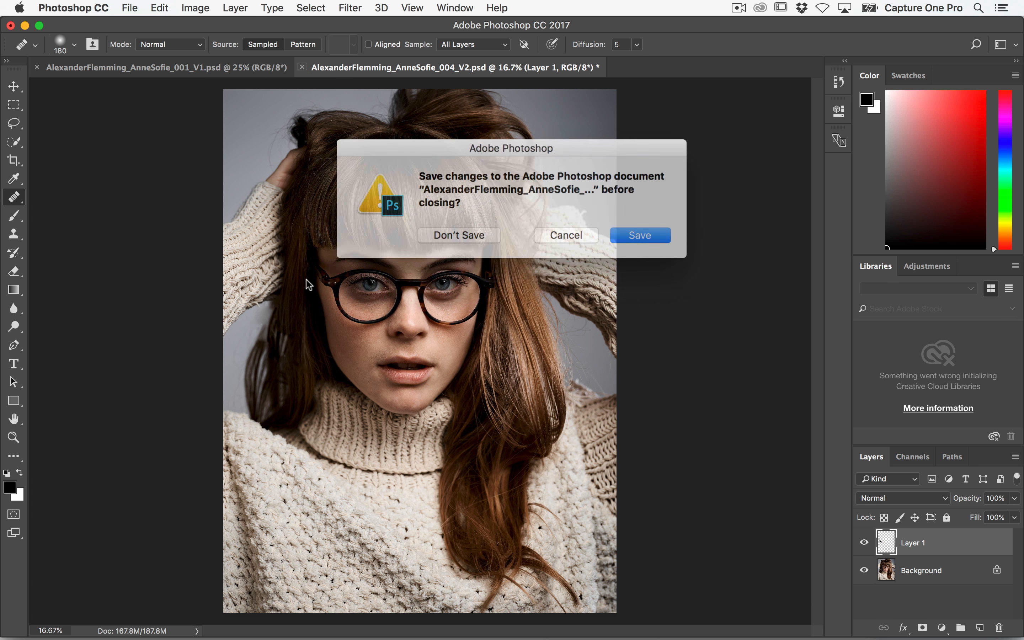
pyautogui.click(644, 237)
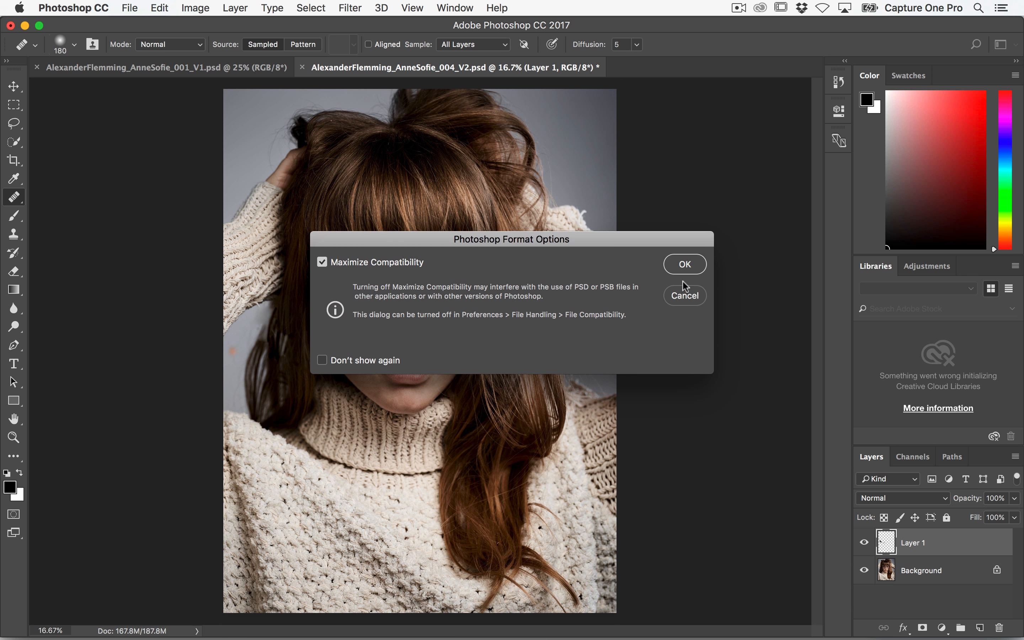
pyautogui.click(688, 268)
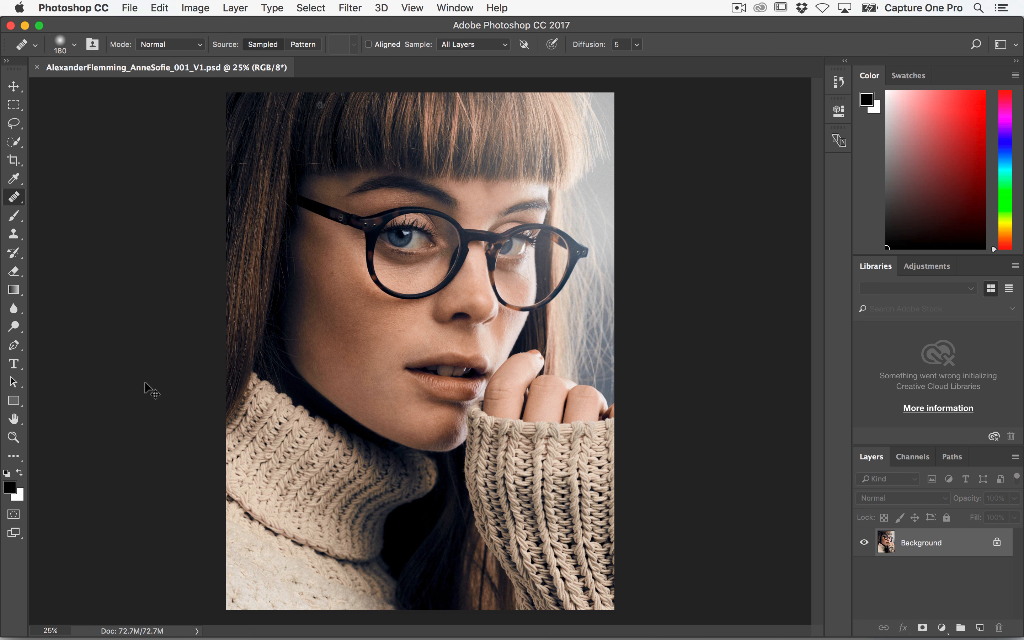
# Step: Switch back to Capture One and reveal the session's Output Folder in the library
pyautogui.press('super+Tab')
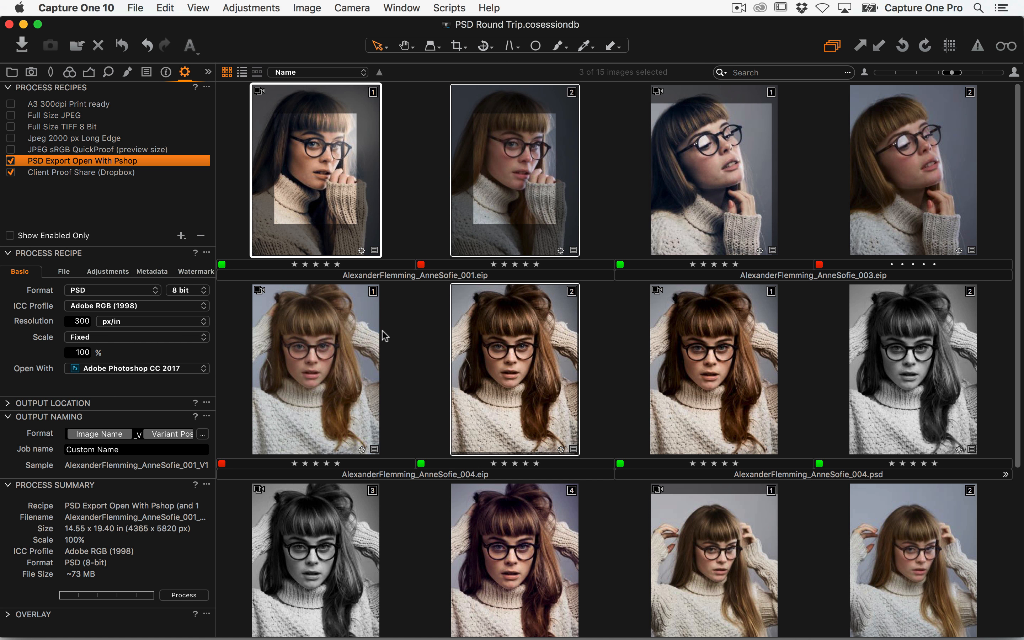
pyautogui.click(12, 73)
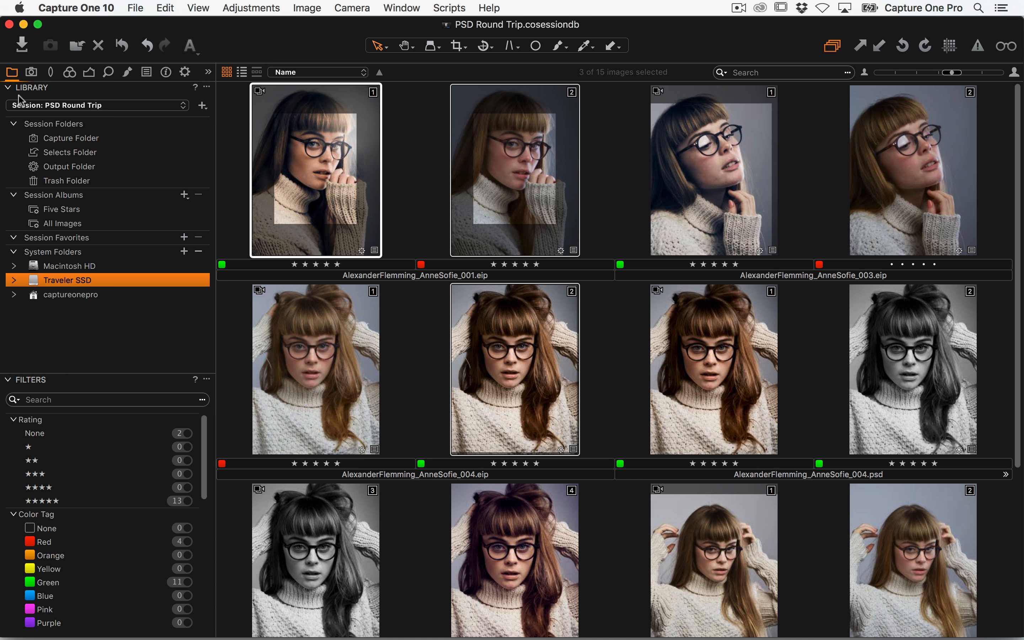
pyautogui.click(79, 169)
pyautogui.rightClick(78, 167)
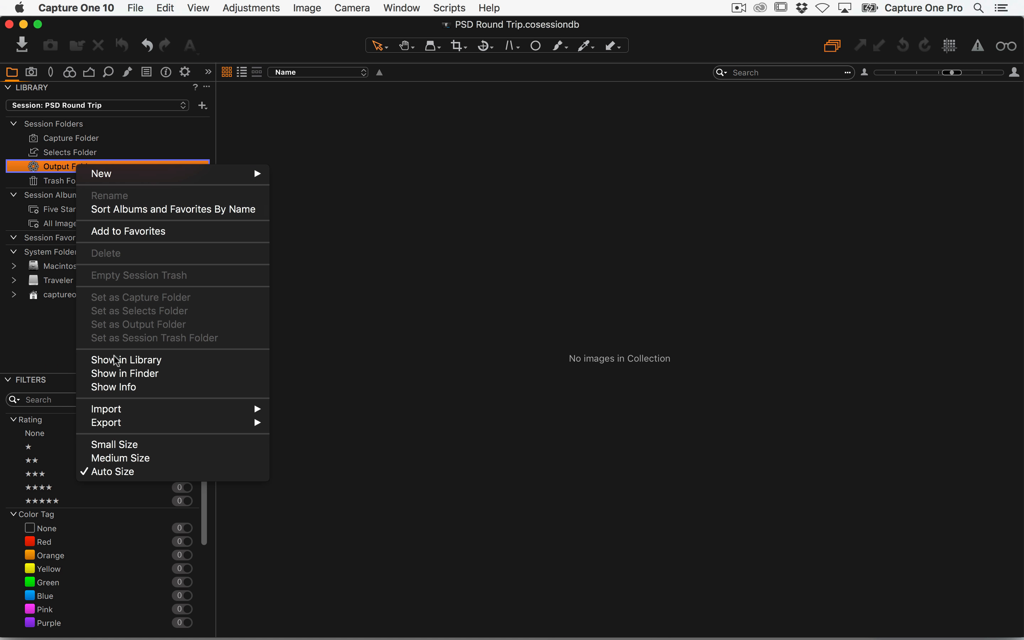
pyautogui.click(134, 361)
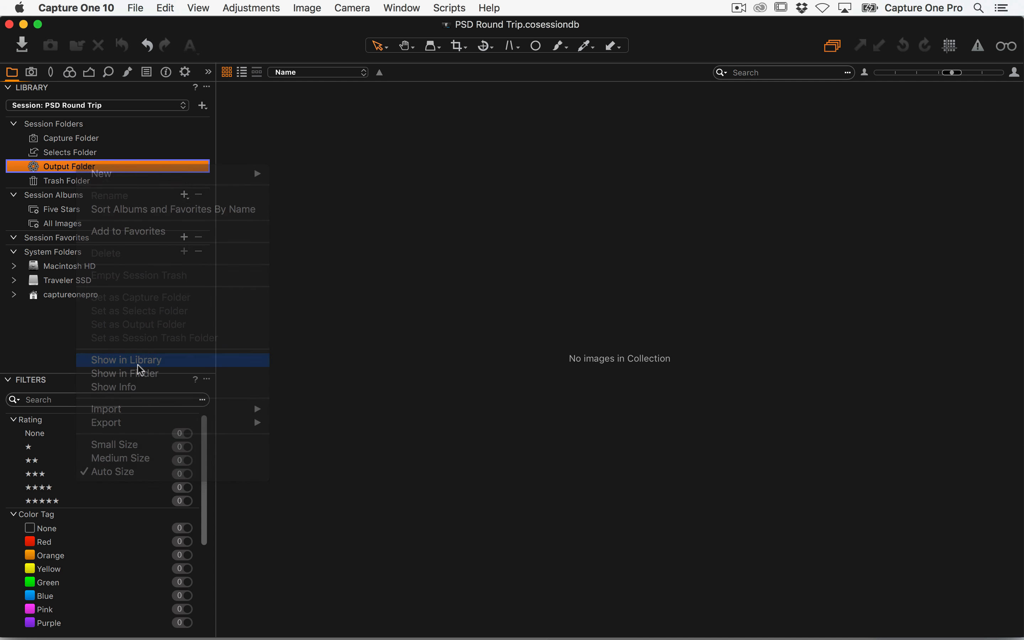
# Step: Add the PSD Export Open With Pshop and Full Size TIFF 8 Bit output subfolders to the session favorites
pyautogui.scroll(-3, 203, 298)
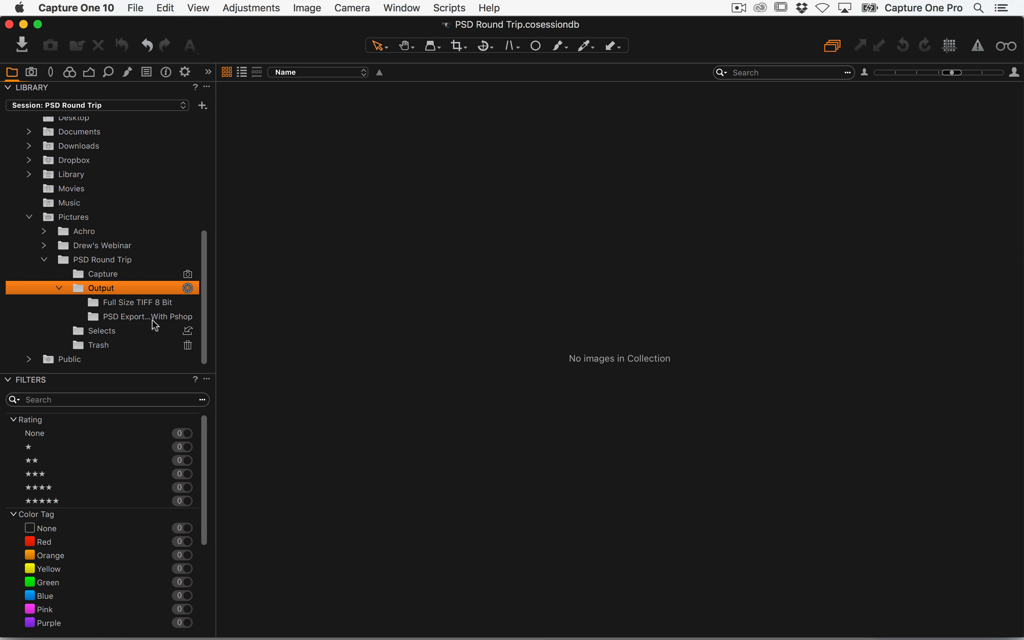
pyautogui.click(138, 302)
pyautogui.click(132, 314)
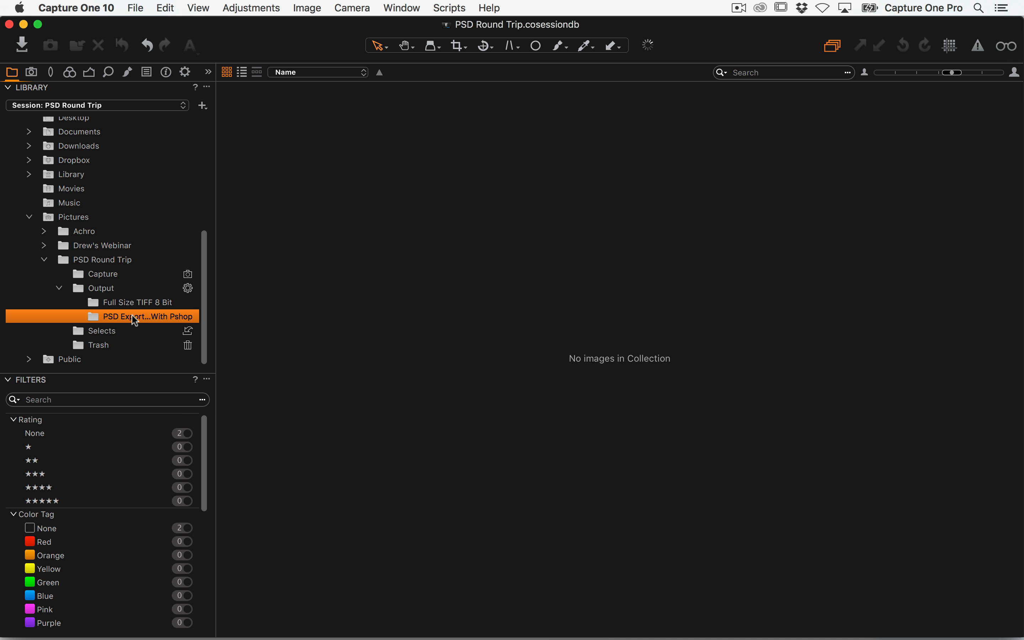
pyautogui.rightClick(131, 315)
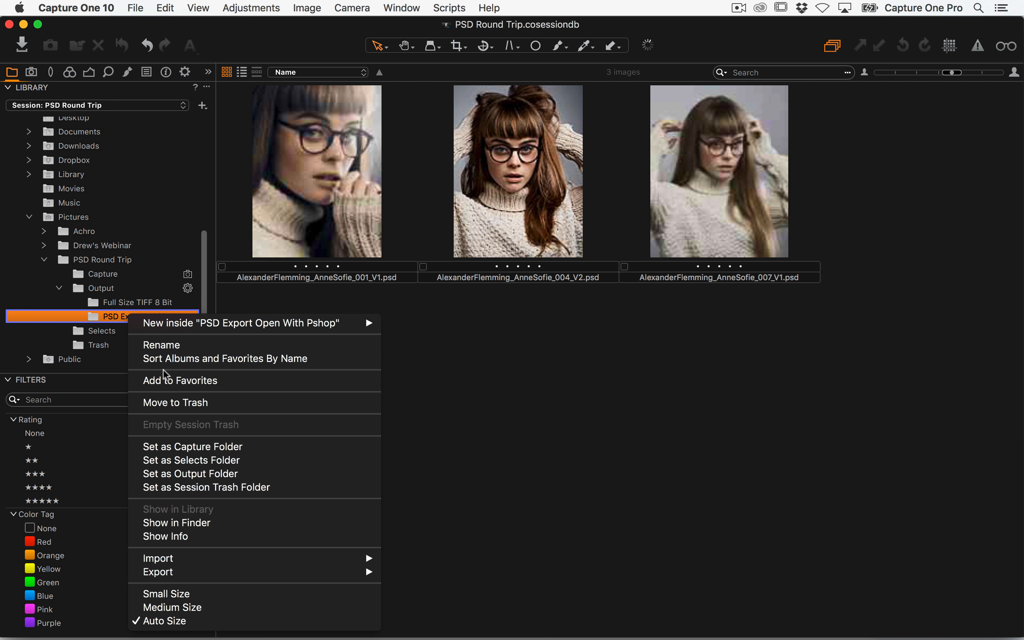
pyautogui.click(165, 381)
pyautogui.click(134, 316)
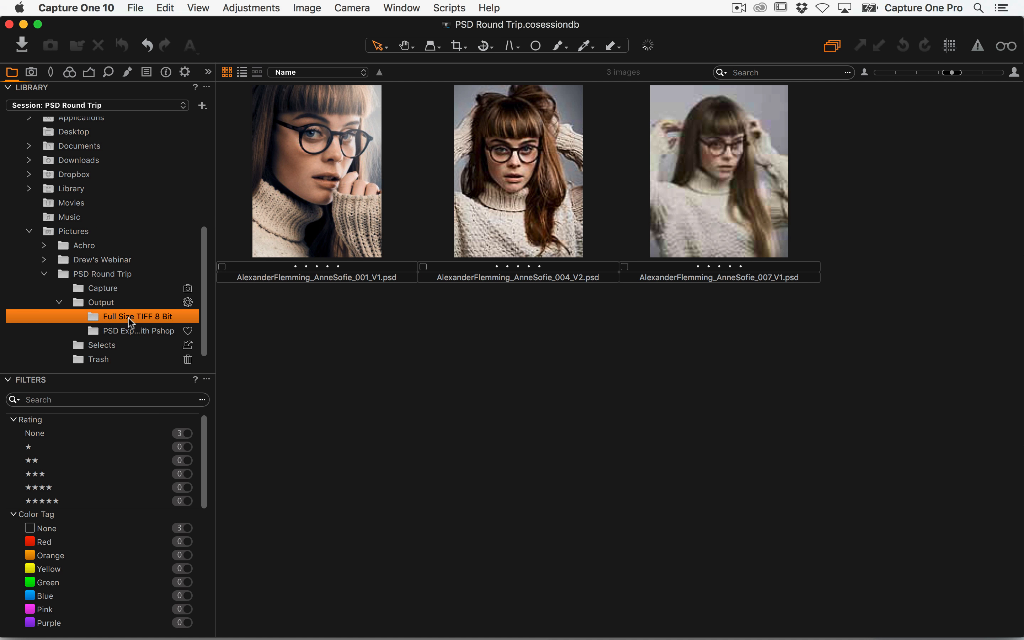
pyautogui.rightClick(129, 316)
pyautogui.click(166, 381)
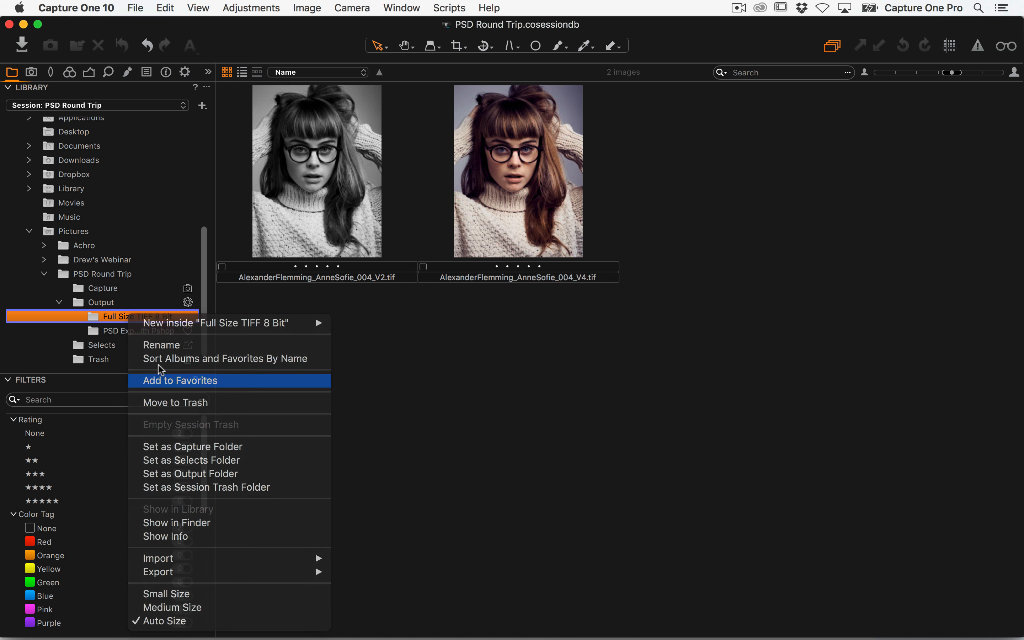
# Step: View the contents of both new session favorites, followed by the settings of the PSD Export Open With Pshop recipe
pyautogui.scroll(10, 204, 280)
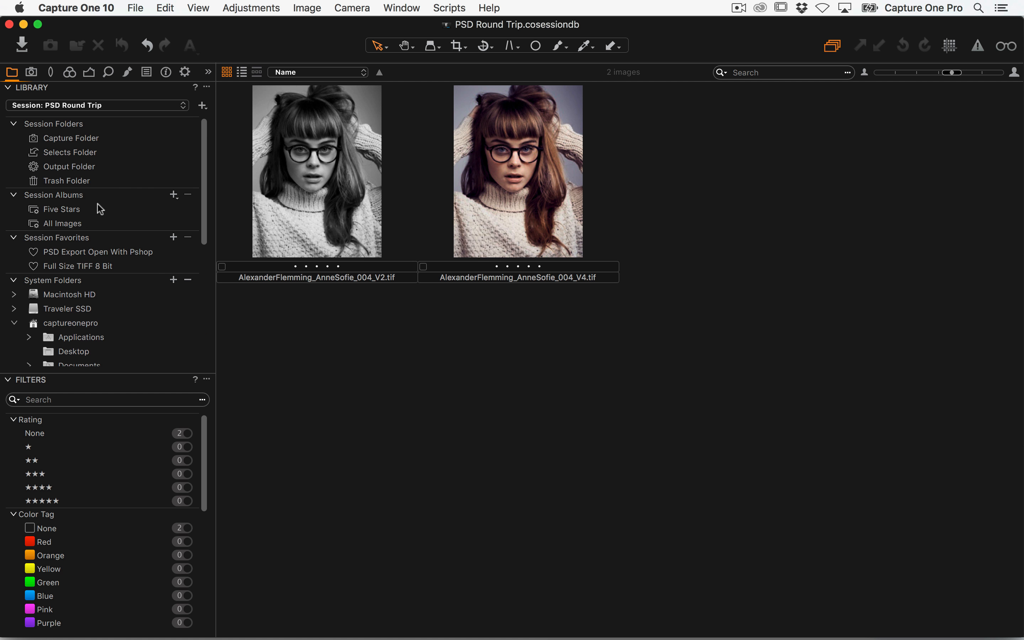
pyautogui.click(78, 253)
pyautogui.click(93, 265)
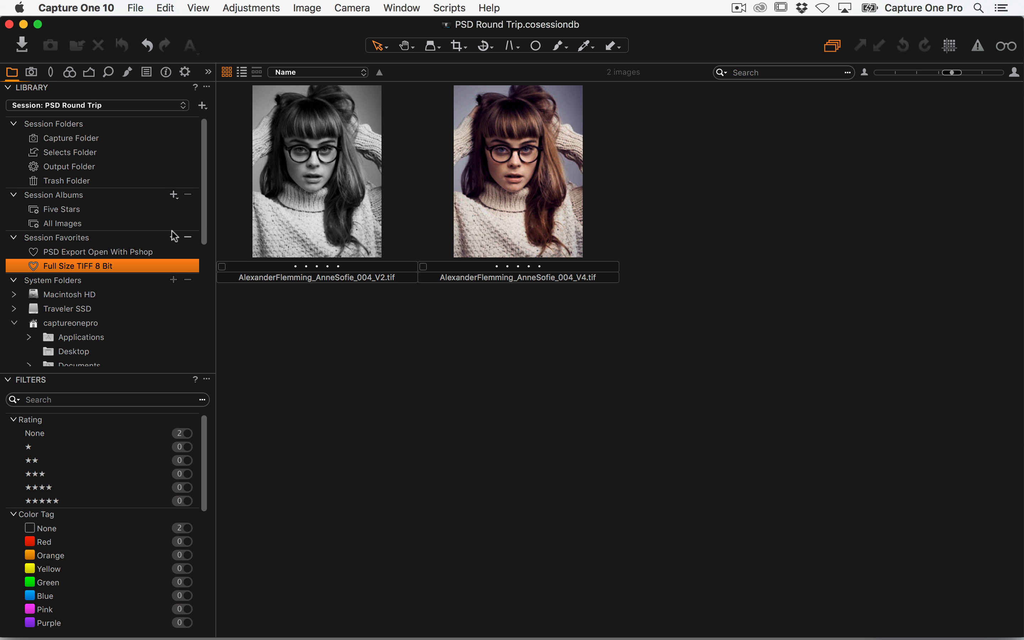
pyautogui.click(184, 72)
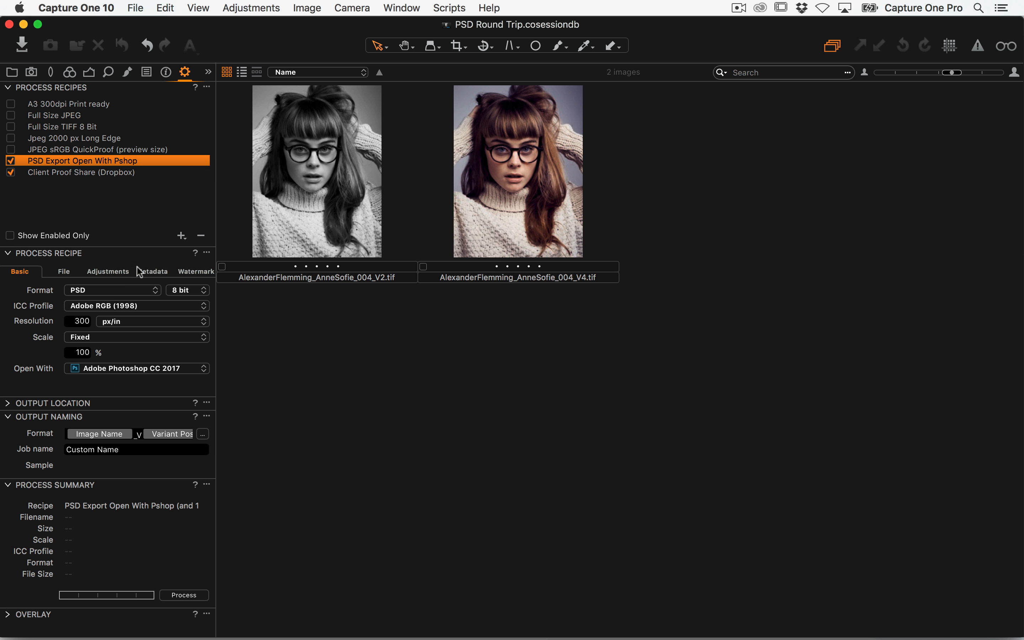
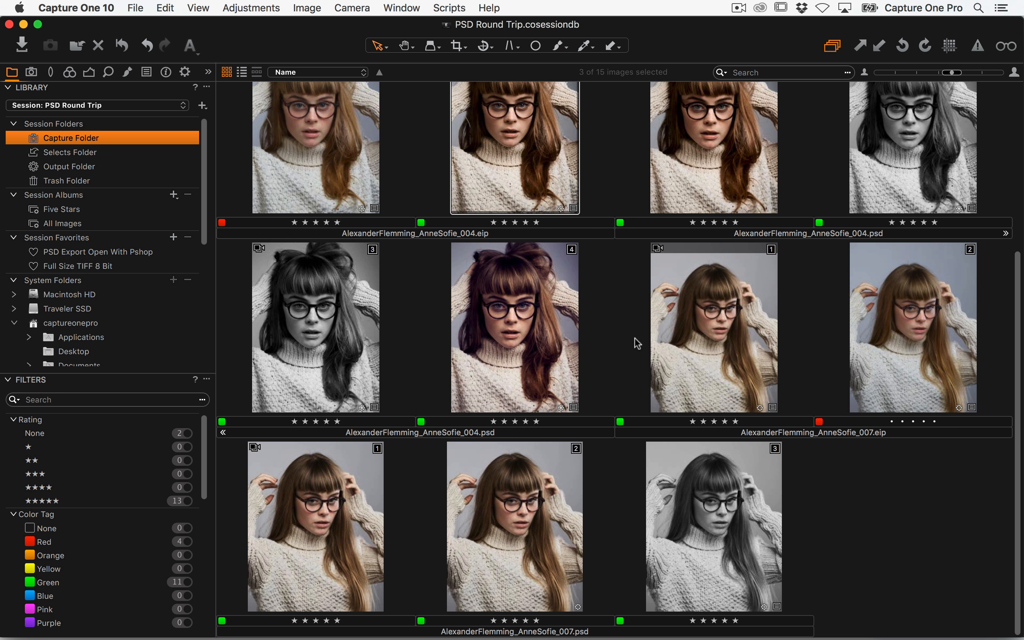
# Step: Examine the Edit With and Open With choices for the black-and-white second variant of the 004 PSD
pyautogui.scroll(2, 609, 358)
pyautogui.click(693, 194)
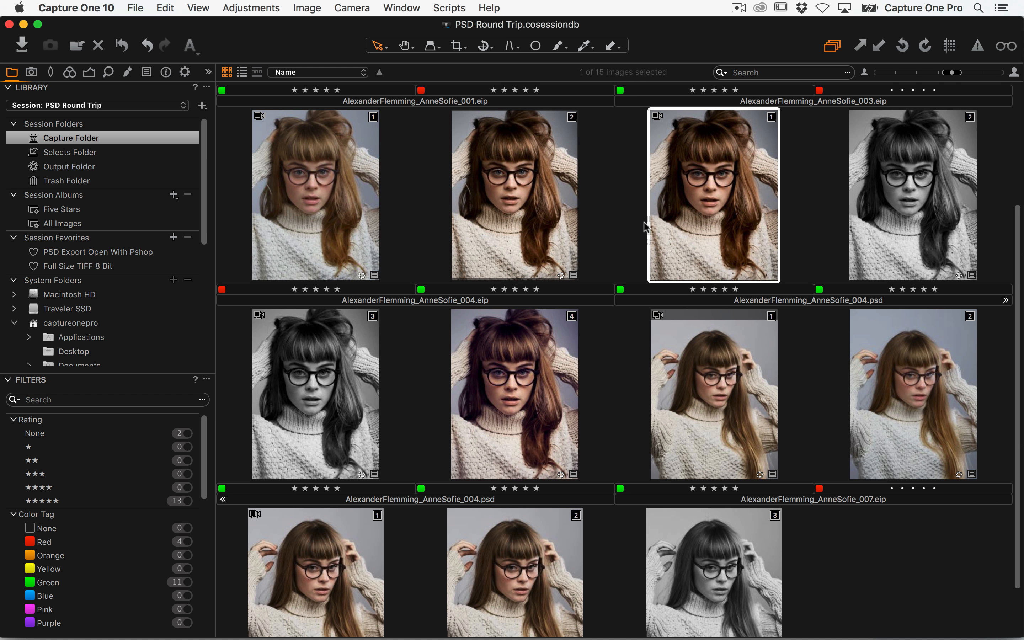
pyautogui.scroll(1, 727, 230)
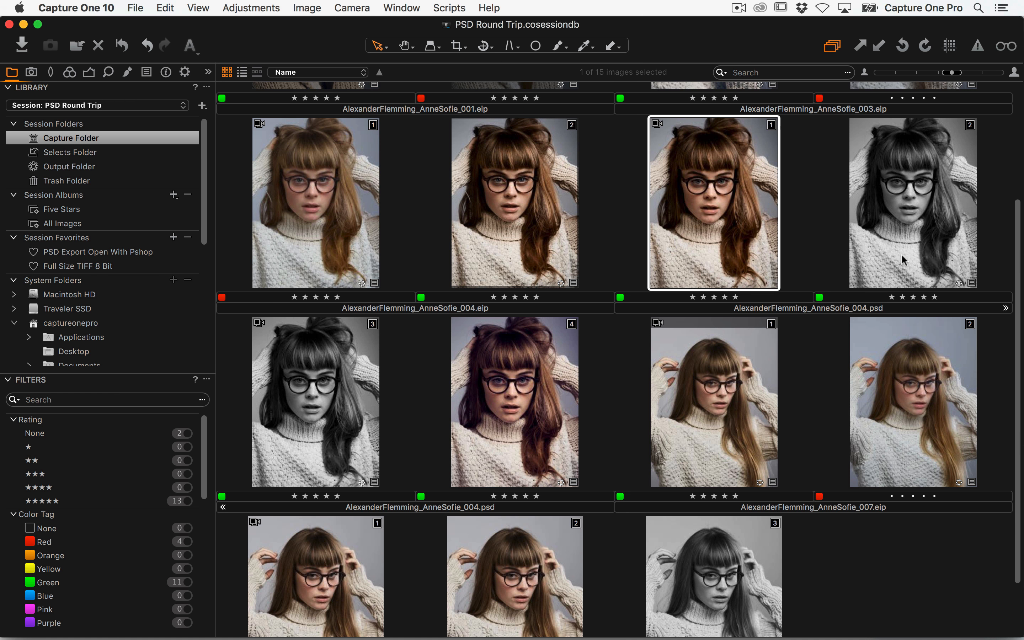
pyautogui.click(932, 210)
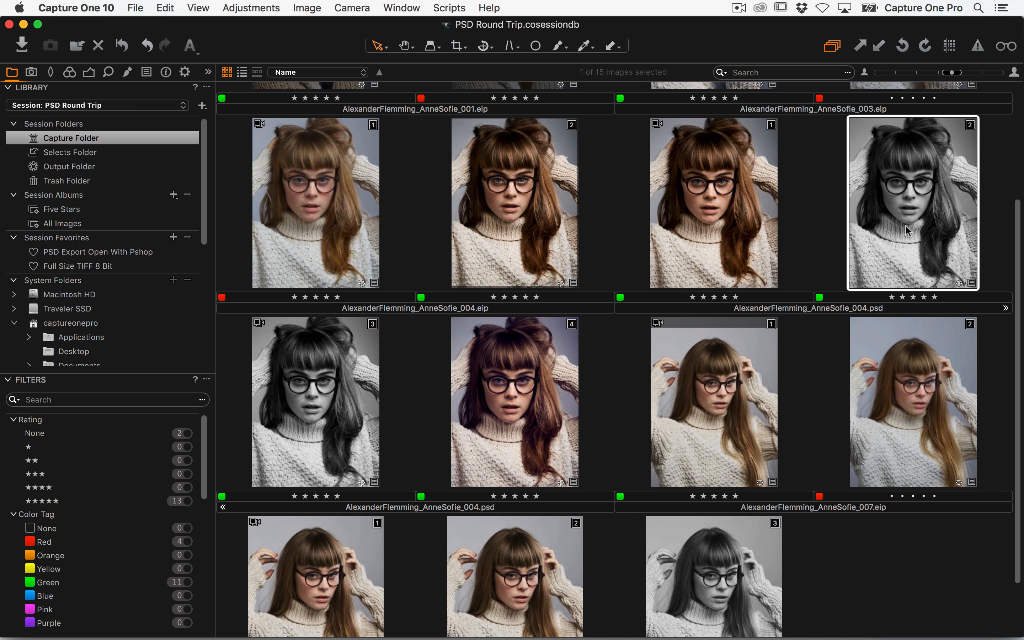
pyautogui.rightClick(906, 201)
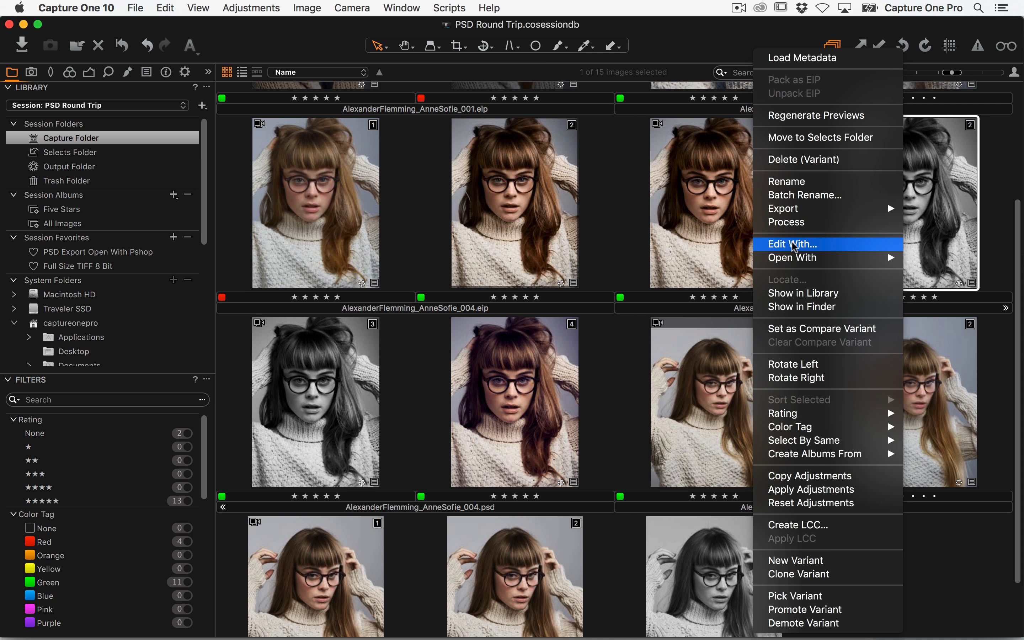
pyautogui.click(844, 247)
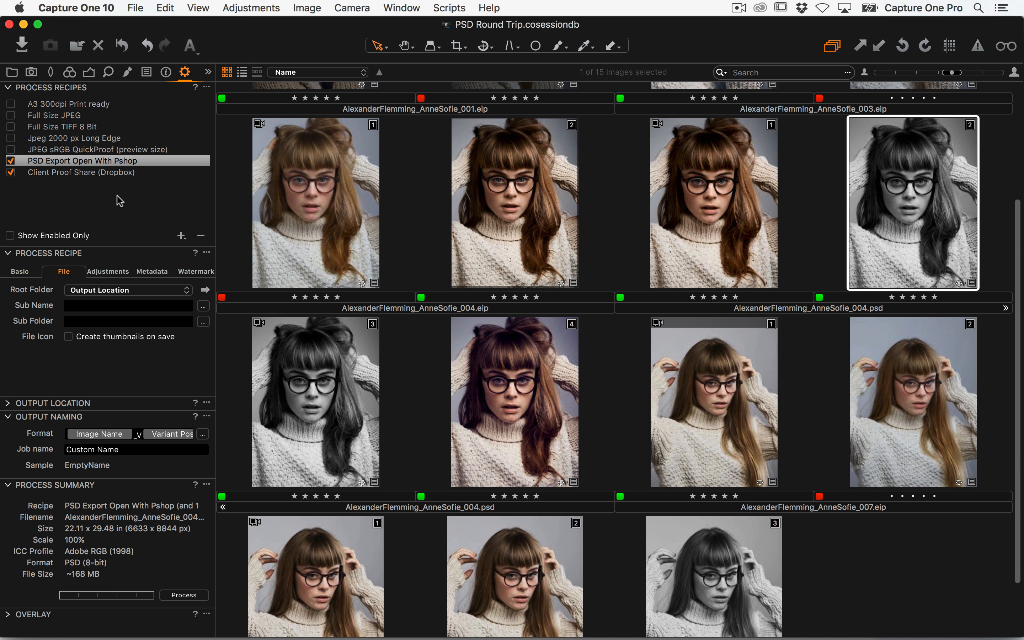
# Step: Show the basic settings of the PSD export recipe, switch to Photoshop and close the 001_V1 PSD
pyautogui.click(24, 272)
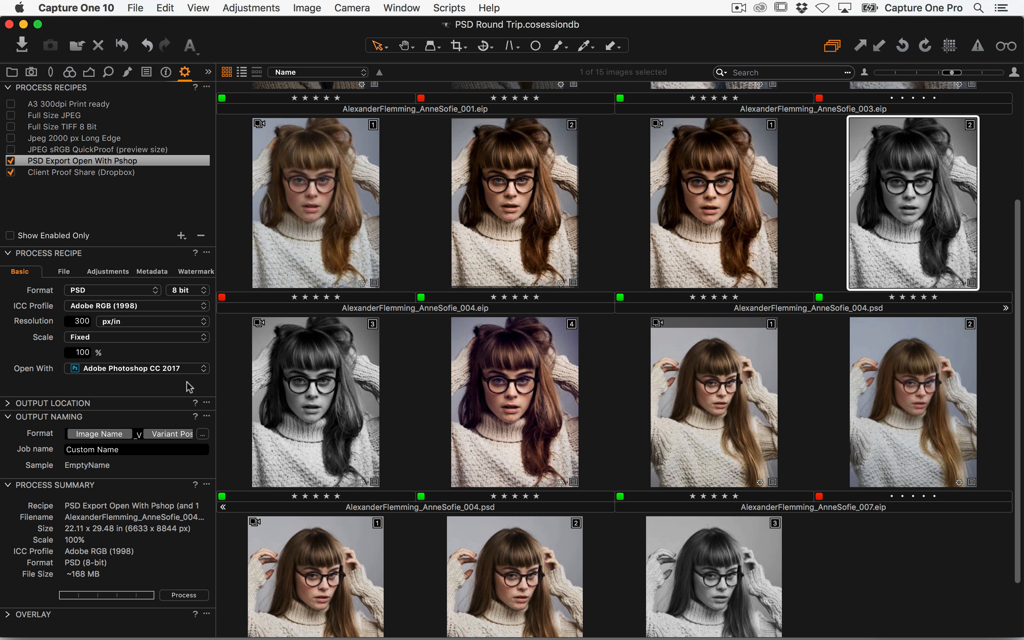
pyautogui.press('super+Tab')
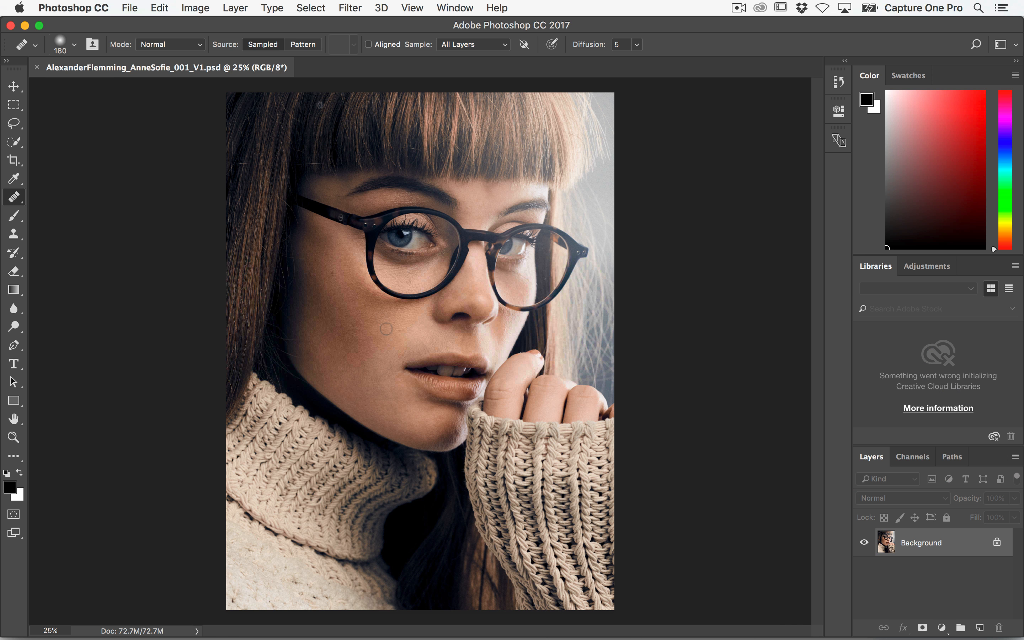
pyautogui.press('super+w')
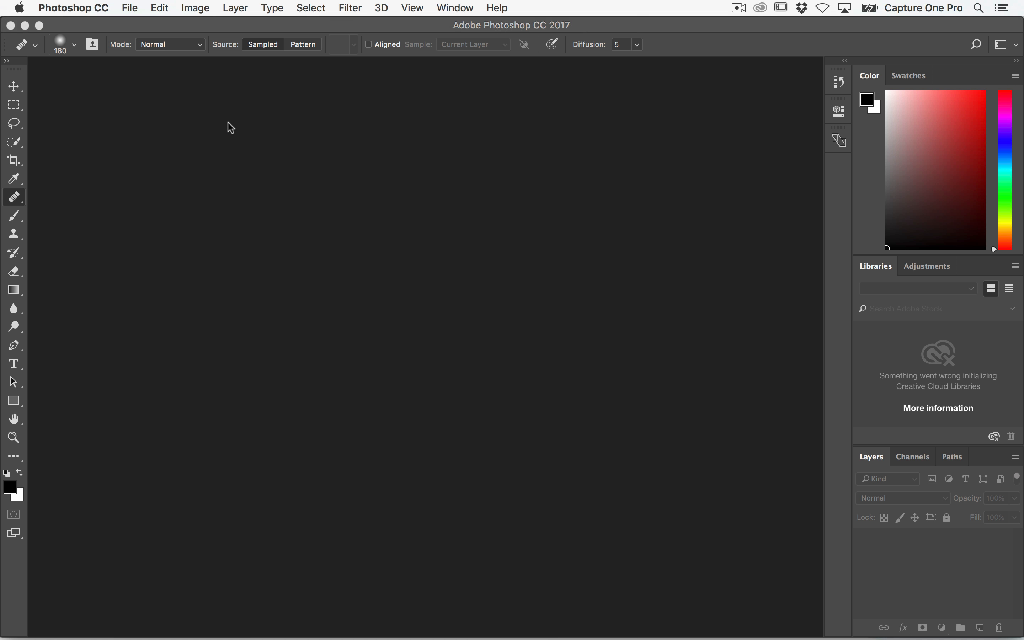
# Step: Switch back to Capture One and open the black-and-white 004 PSD variant with Adobe Photoshop CC 2017
pyautogui.press('super+Tab')
pyautogui.scroll(-3, 592, 245)
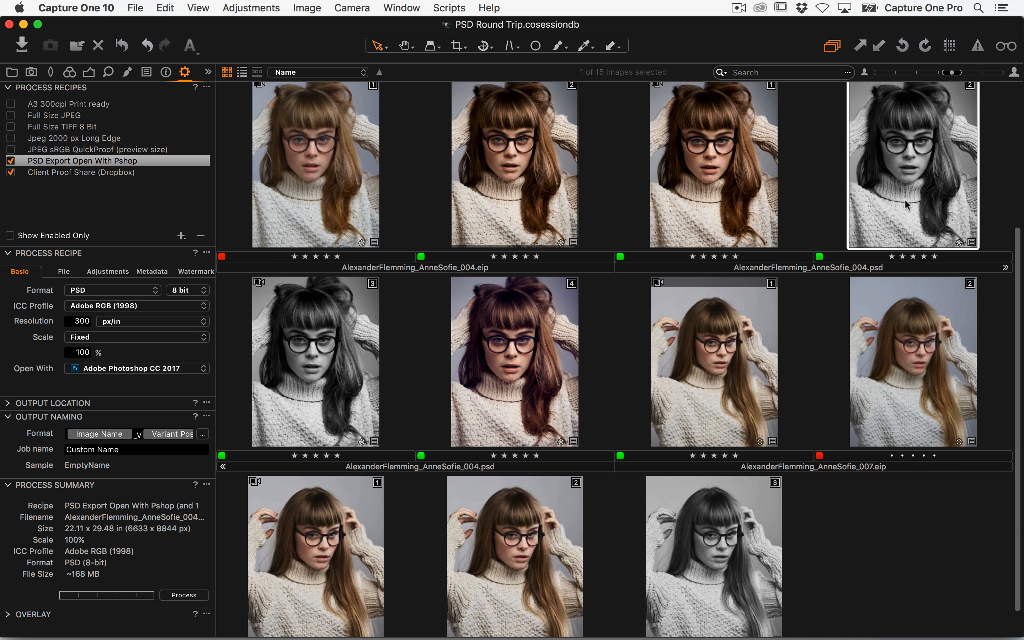
pyautogui.rightClick(905, 198)
pyautogui.moveTo(815, 256)
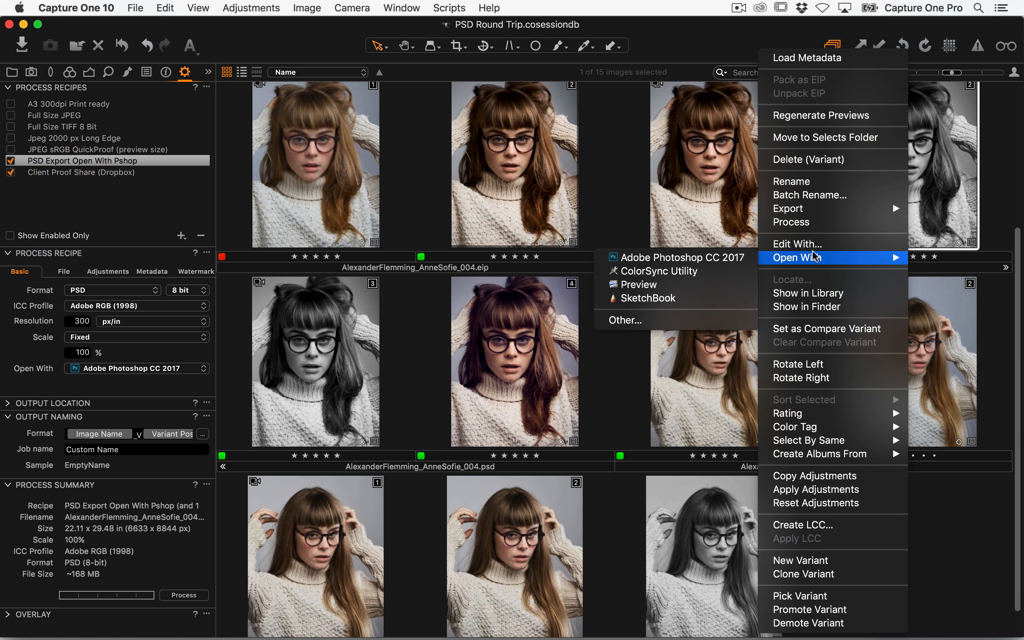
pyautogui.click(733, 257)
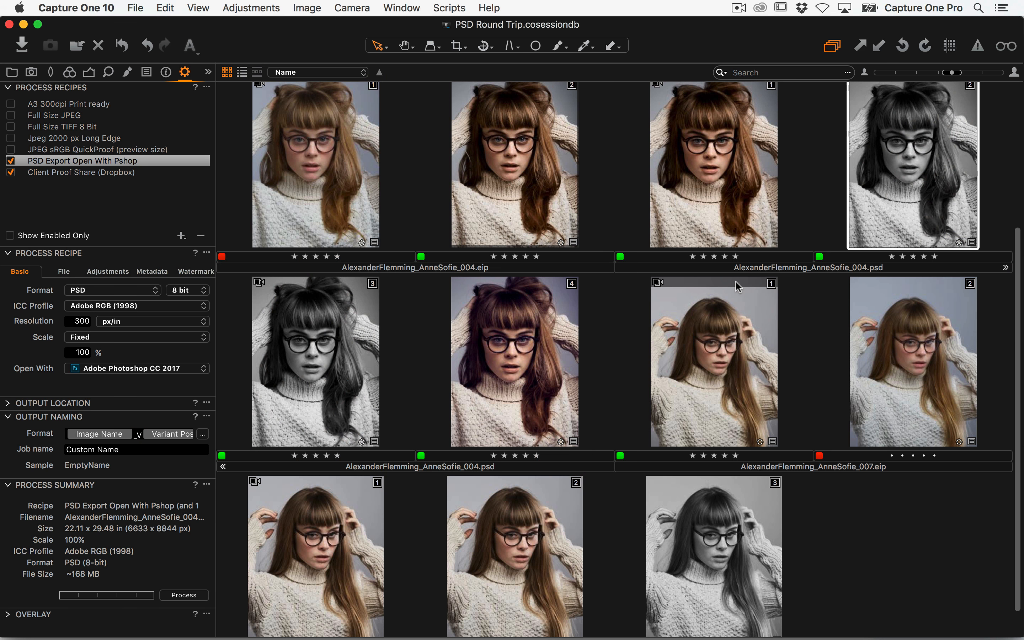
# Step: Open the second variant of the 007 PSD with Adobe Photoshop CC 2017 and check both open documents
pyautogui.scroll(-1, 676, 321)
pyautogui.click(530, 525)
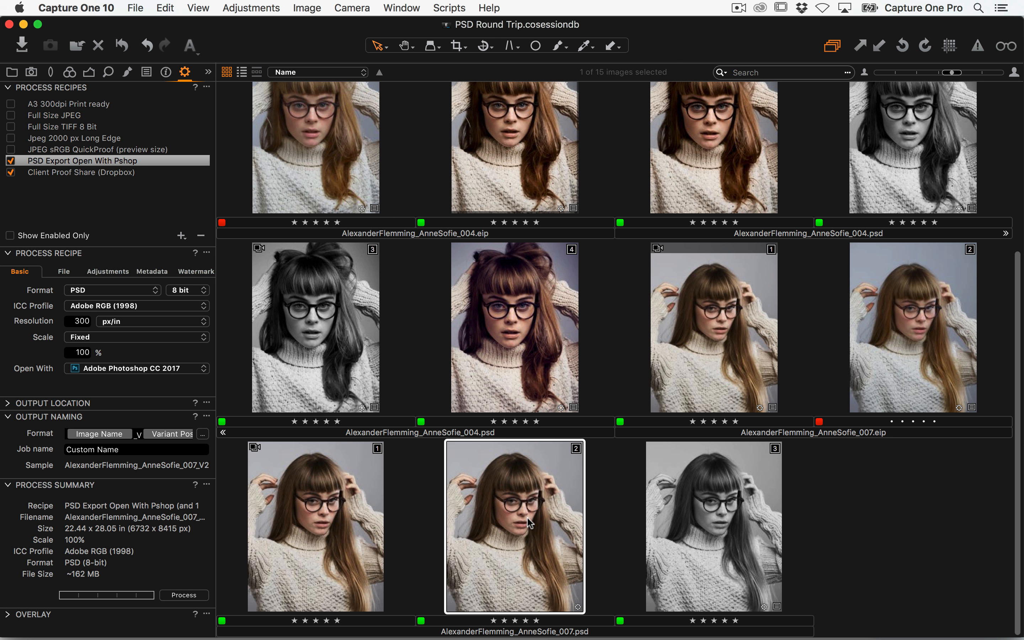
pyautogui.rightClick(529, 523)
pyautogui.moveTo(619, 260)
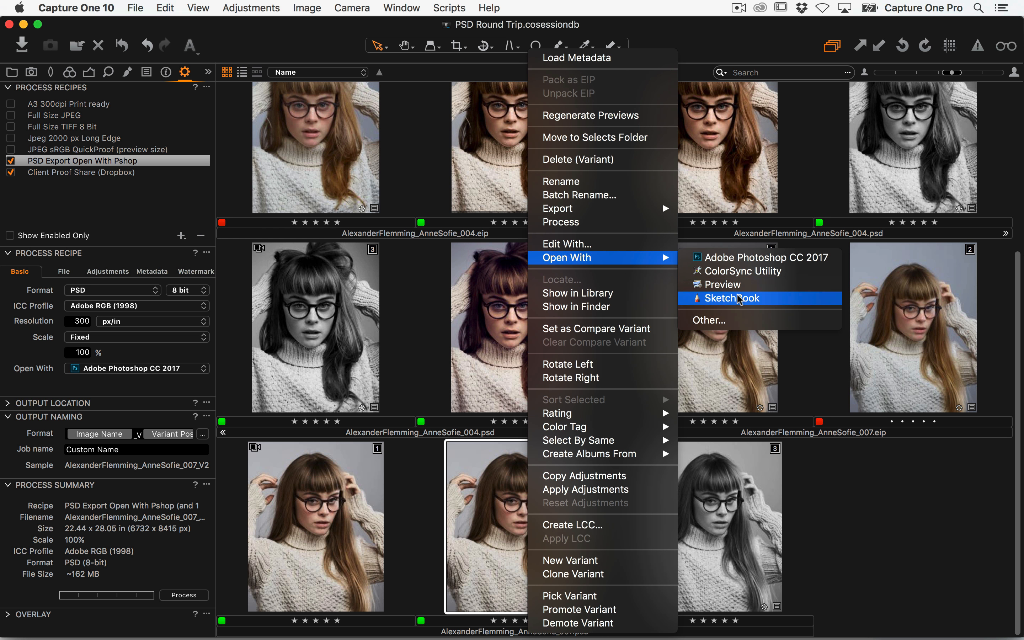
pyautogui.click(748, 258)
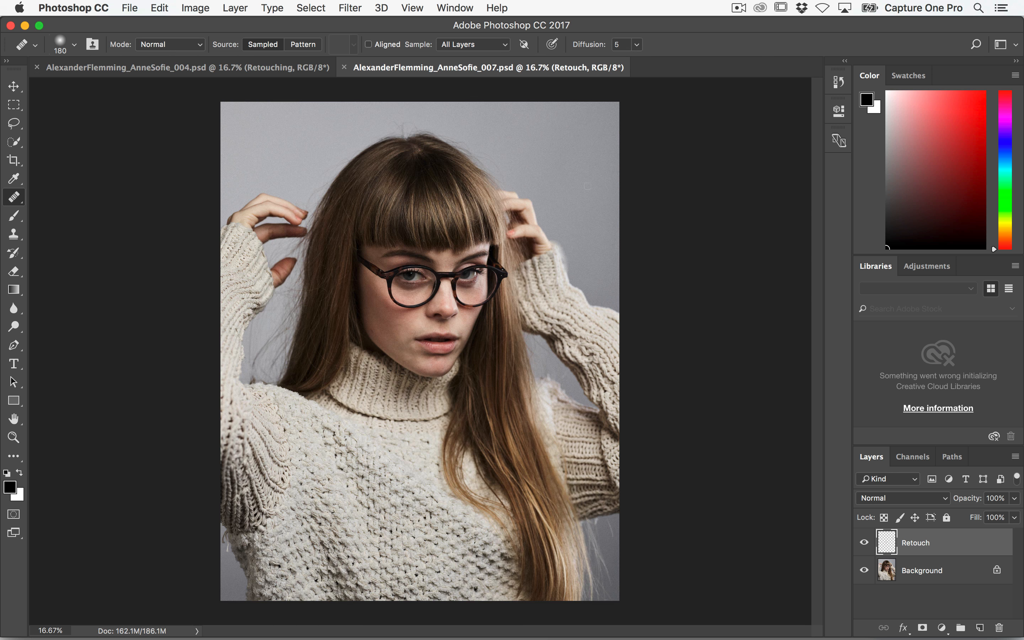
pyautogui.click(235, 72)
pyautogui.click(385, 71)
# Step: Load the open 004 and 007 PSDs as Photomerge source files, and cancel the merge
pyautogui.click(129, 7)
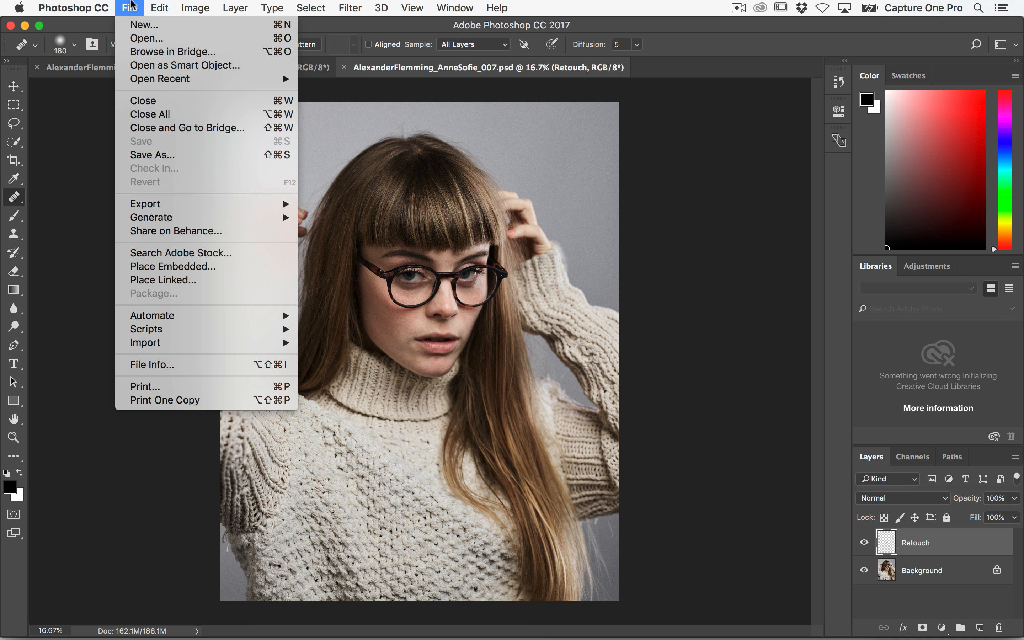
pyautogui.moveTo(212, 315)
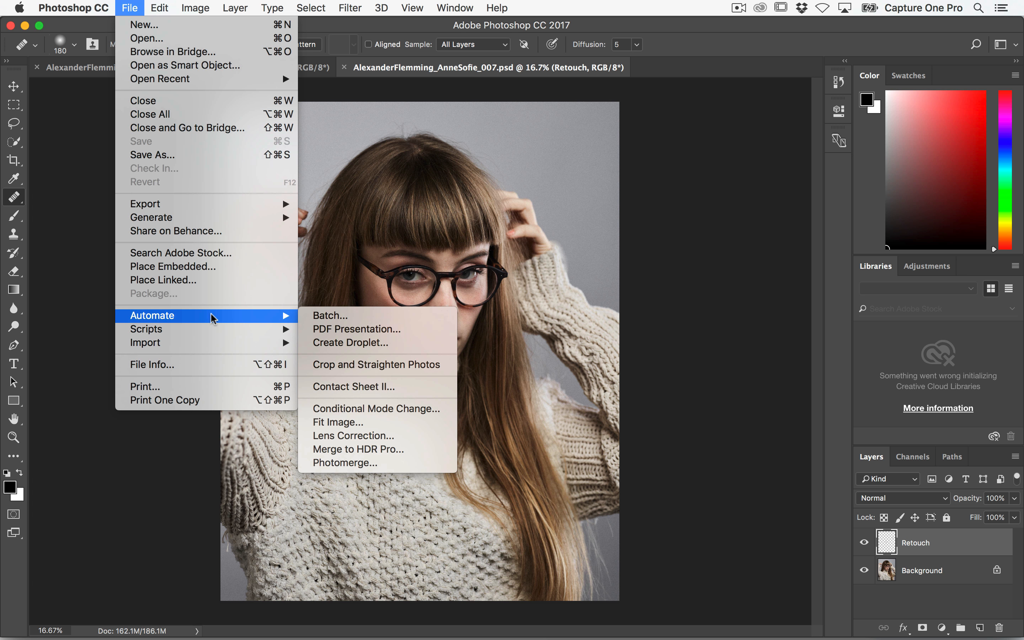
pyautogui.click(349, 463)
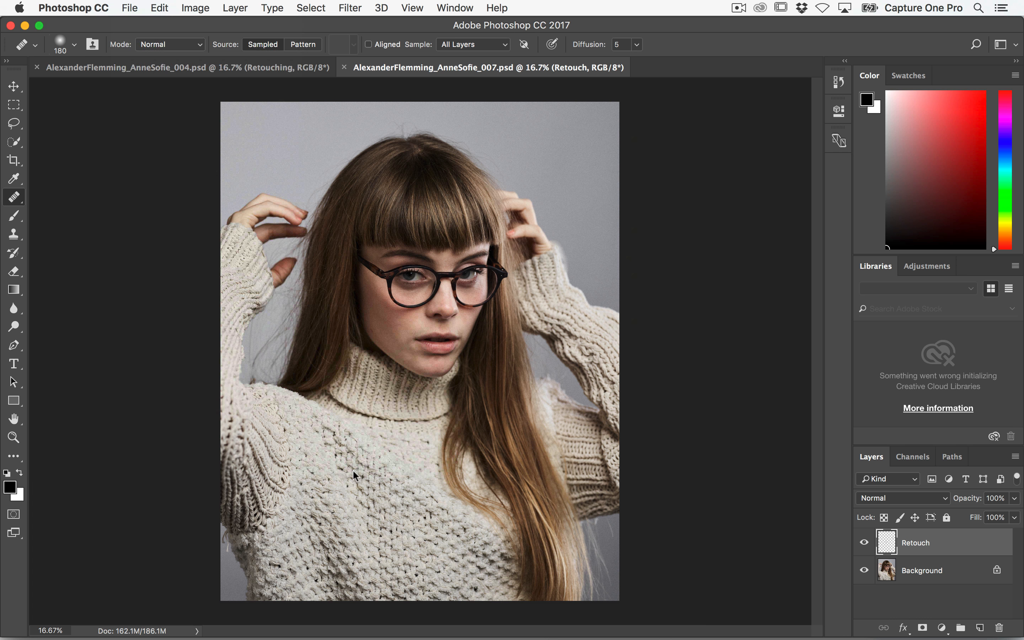
pyautogui.click(463, 145)
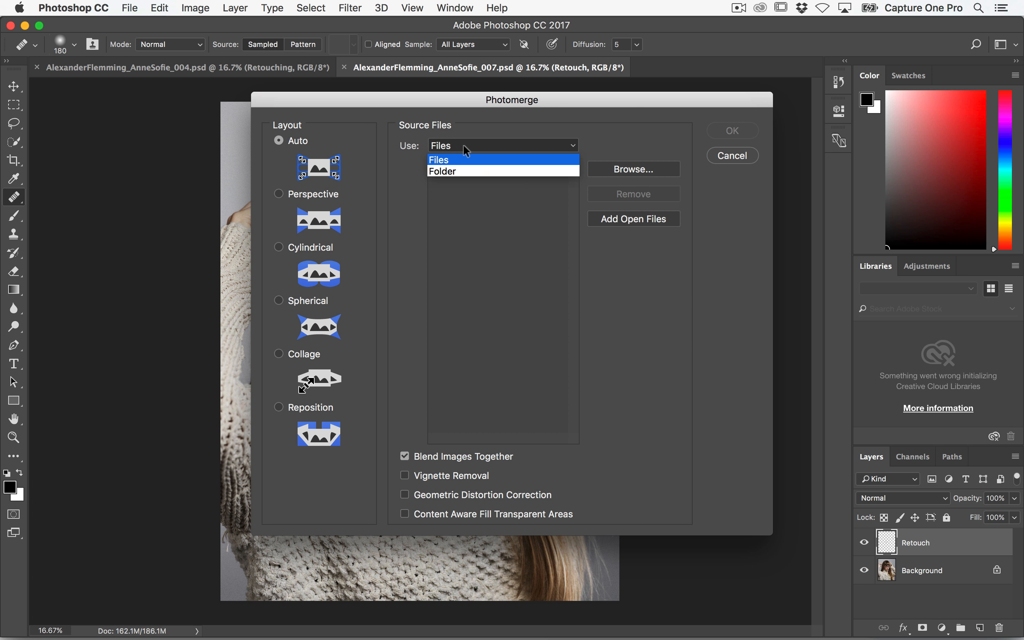
pyautogui.click(467, 144)
pyautogui.click(636, 216)
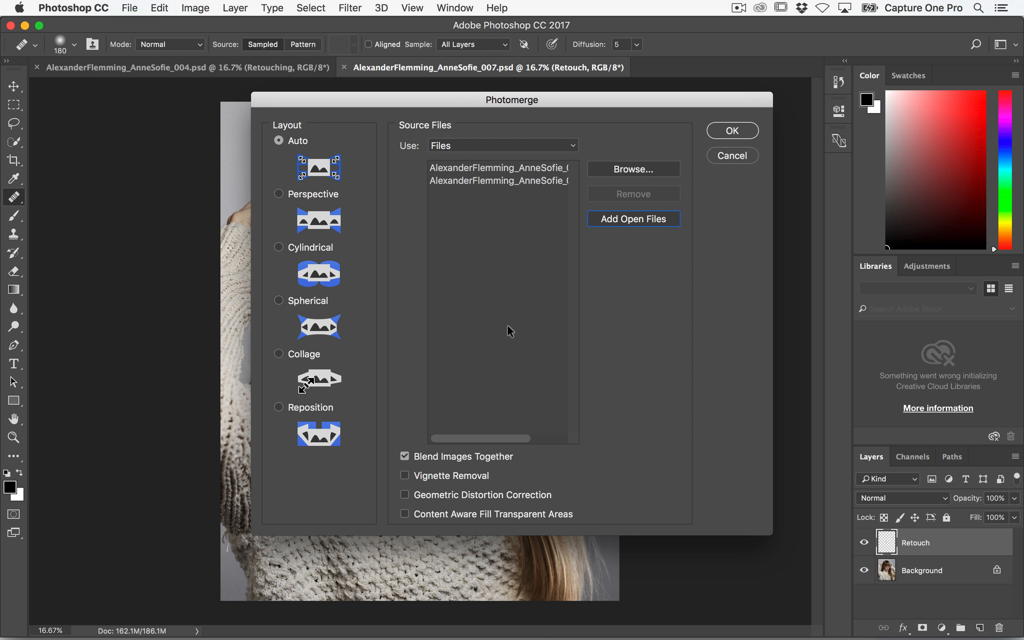
pyautogui.click(732, 155)
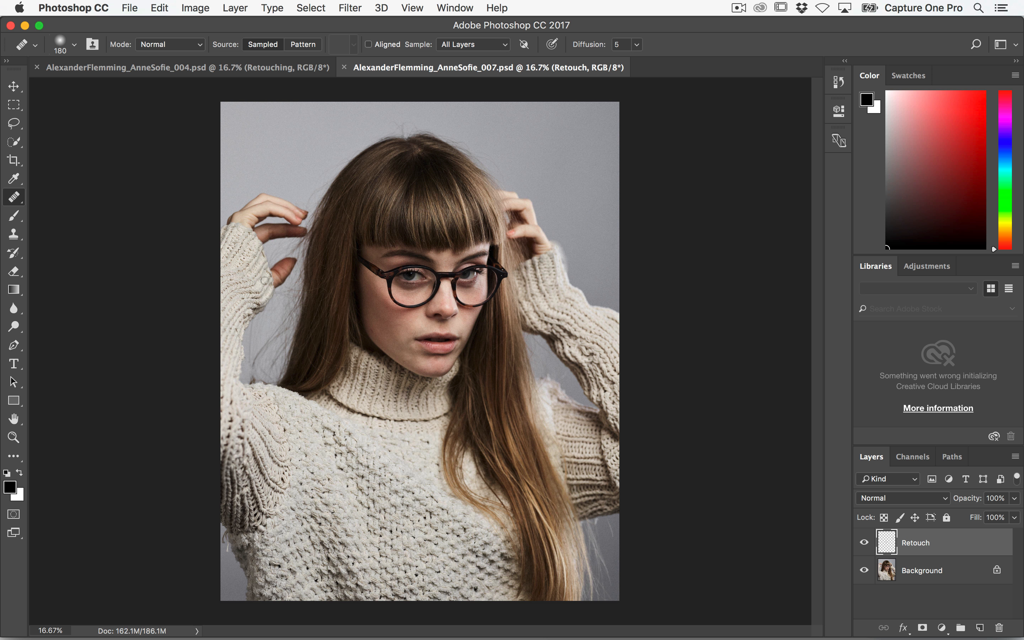
# Step: Switch to Capture One and review the applications available as the PSD export recipe's Open With option
pyautogui.press('super+Tab')
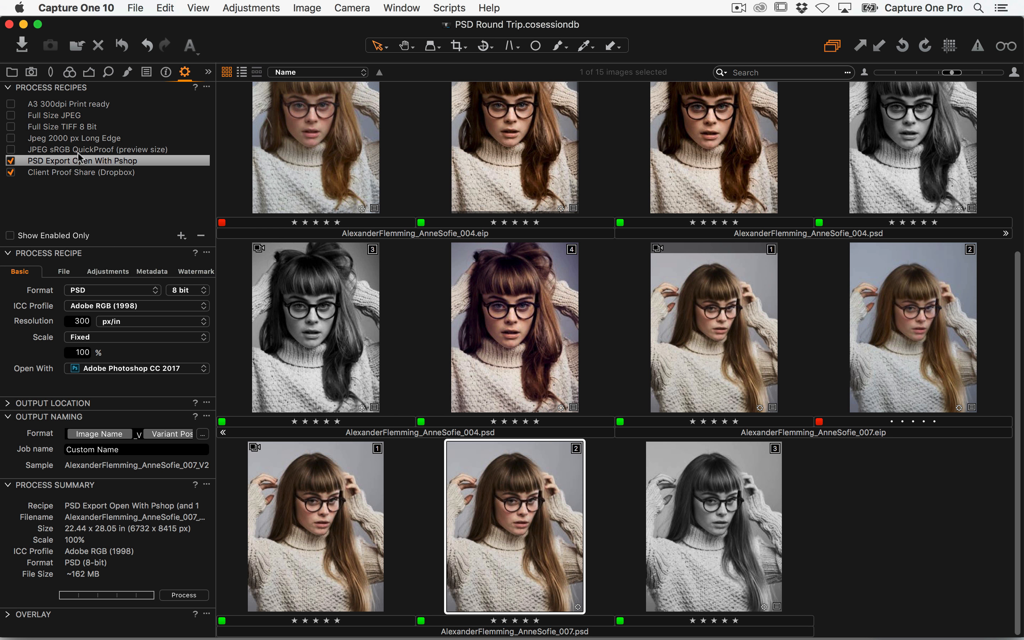
pyautogui.click(106, 368)
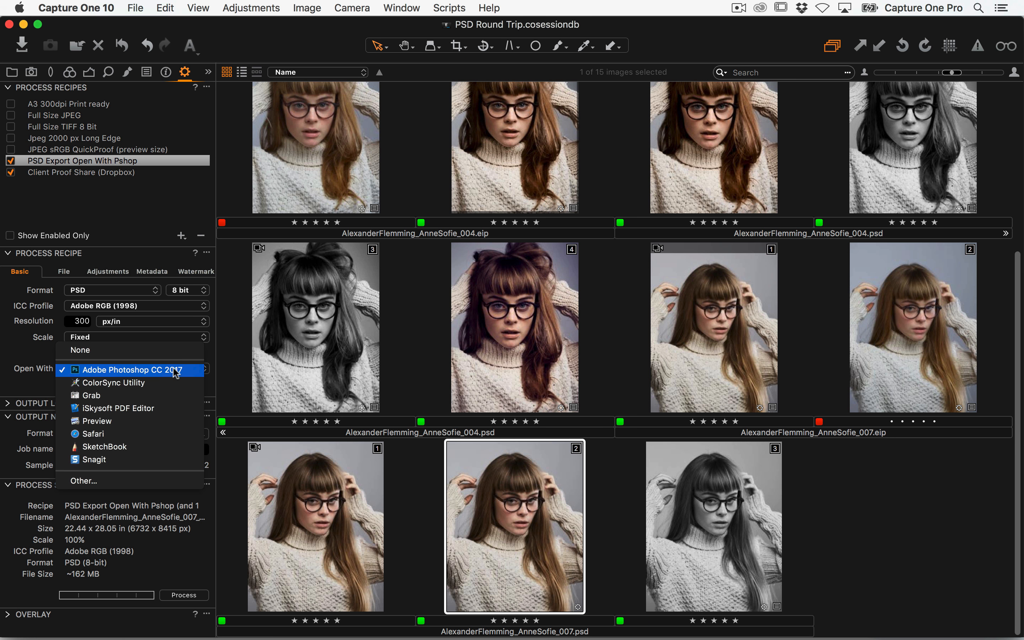
pyautogui.click(810, 216)
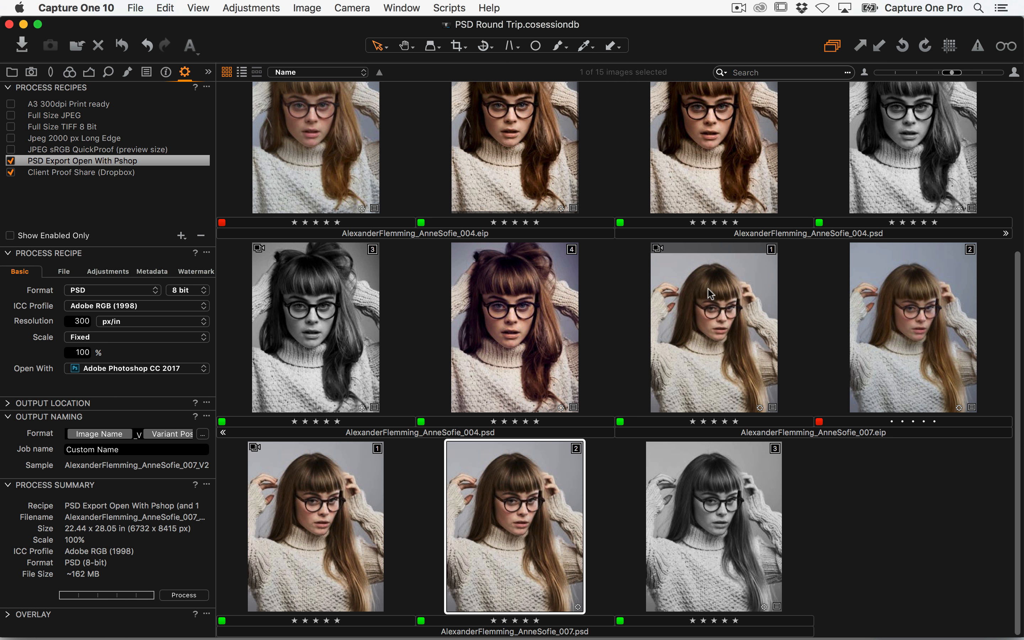
# Step: Select all four variants of the 001 and 003 EIP images in the browser
pyautogui.click(712, 340)
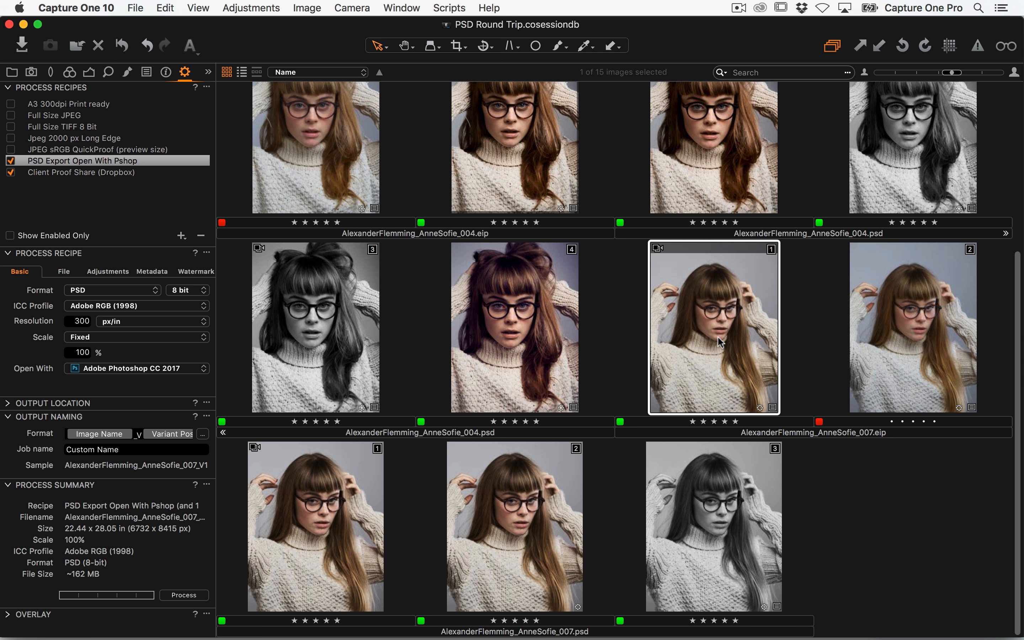
pyautogui.scroll(5, 577, 297)
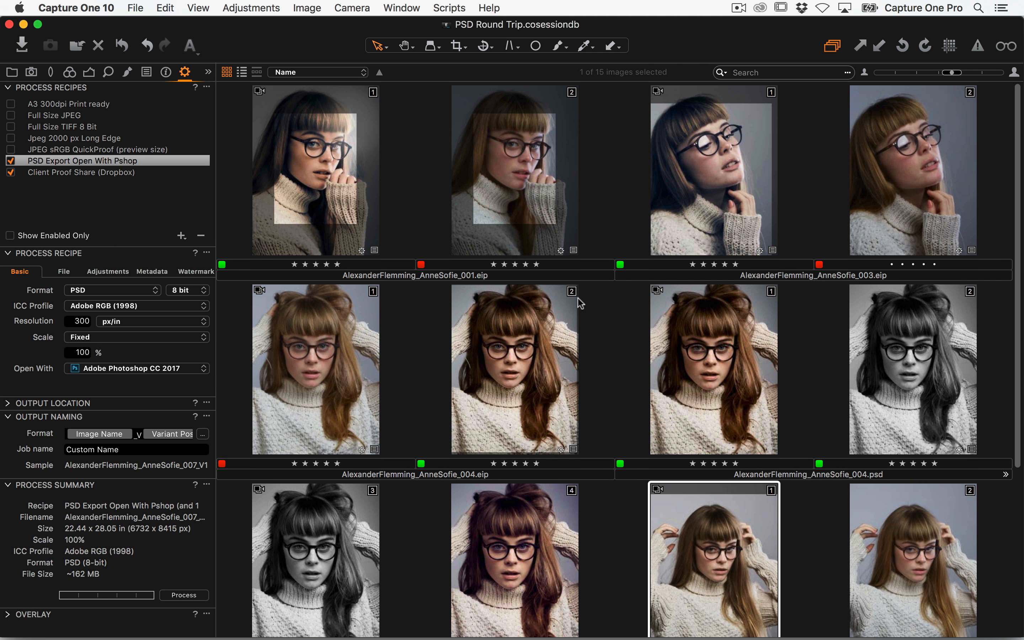
pyautogui.click(334, 174)
pyautogui.keyDown('shift'); pyautogui.click(922, 211); pyautogui.keyUp('shift')
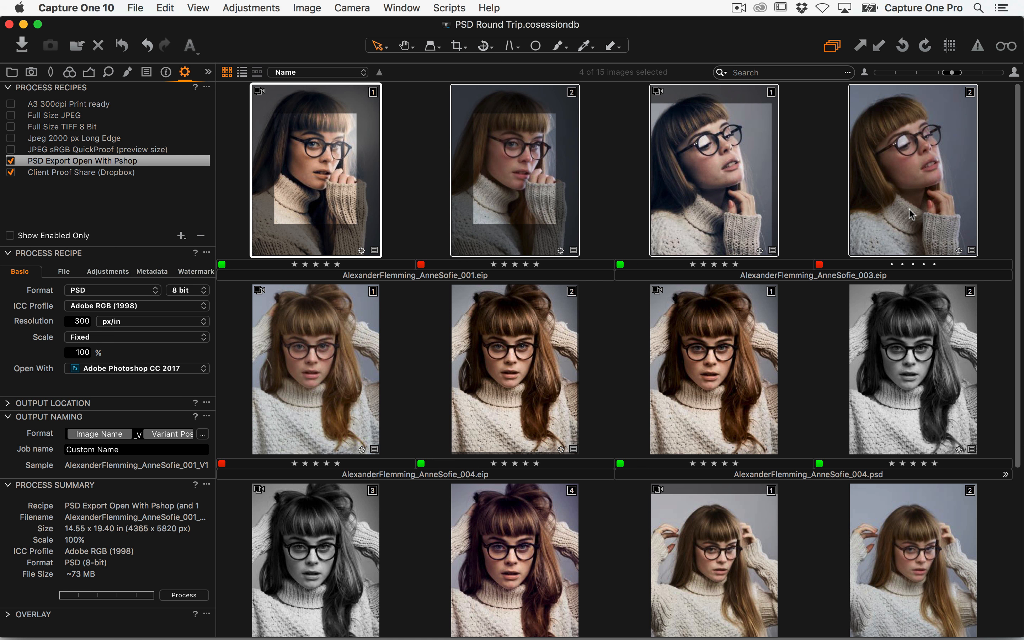
# Step: Open the Edit With recipe for the four selected EIP variants, review its Open With applications, and cancel the edit
pyautogui.rightClick(727, 148)
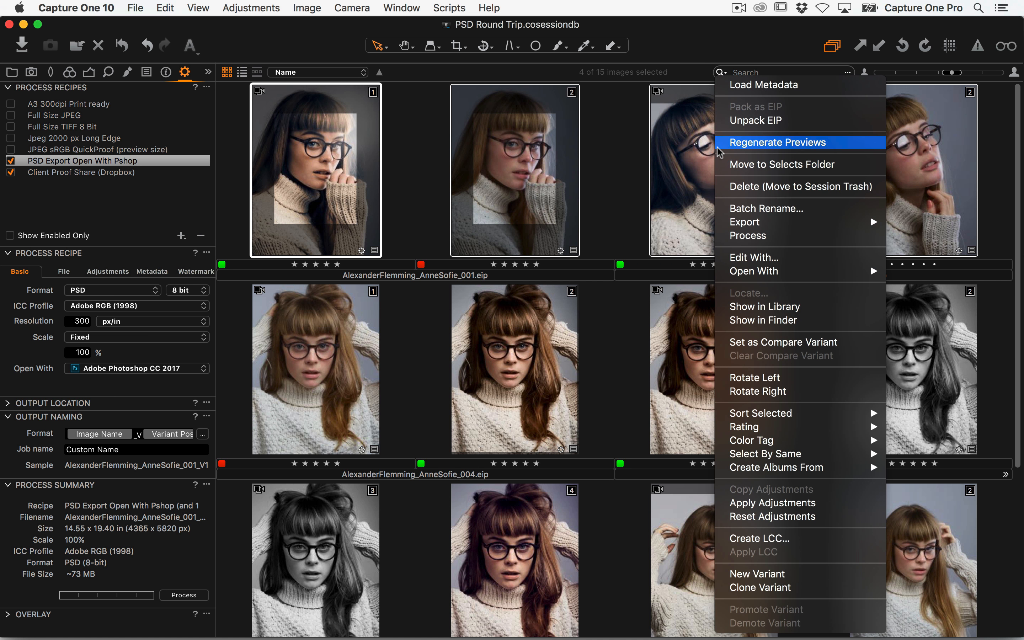
pyautogui.click(767, 259)
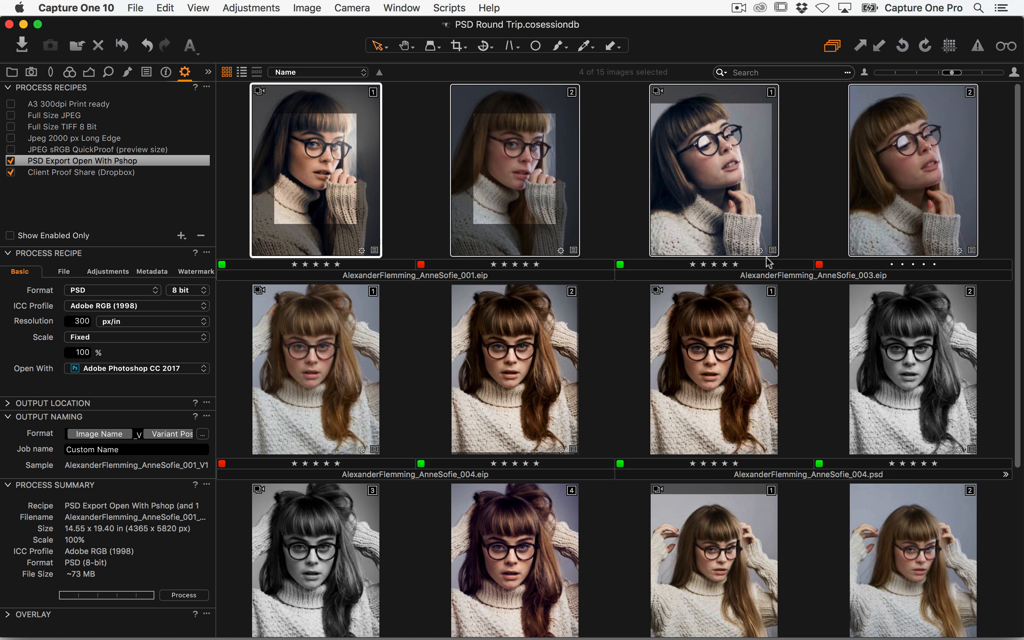
pyautogui.click(566, 201)
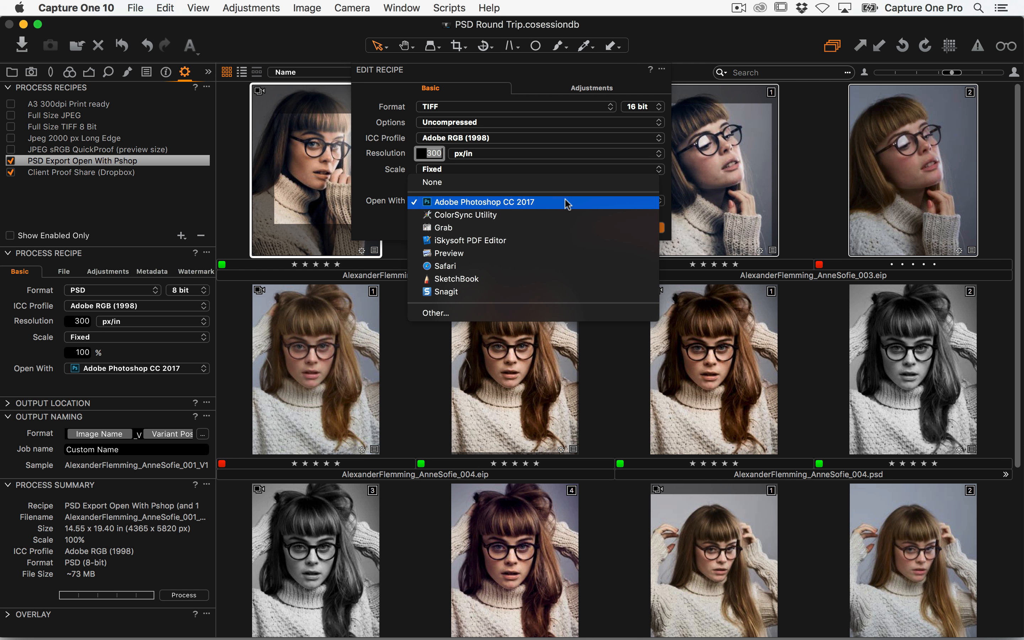
pyautogui.click(378, 229)
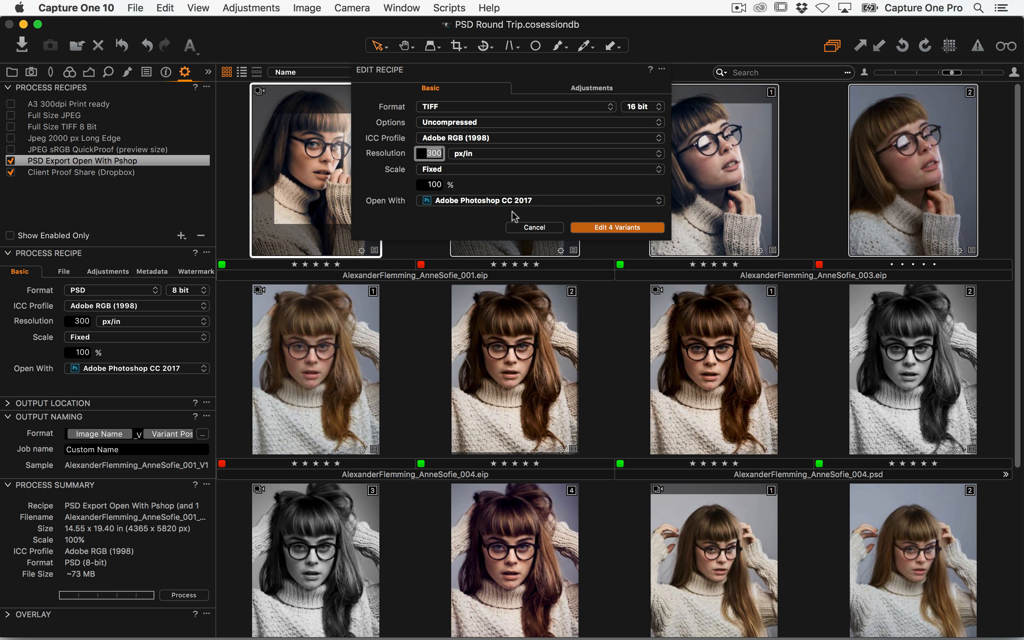
pyautogui.click(499, 200)
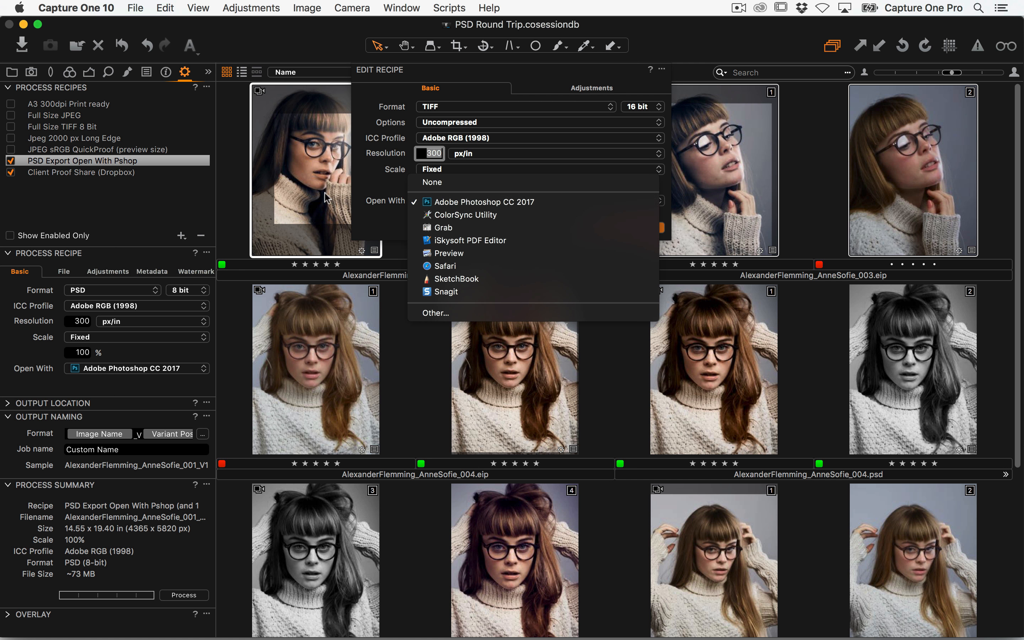
pyautogui.click(546, 201)
pyautogui.click(526, 227)
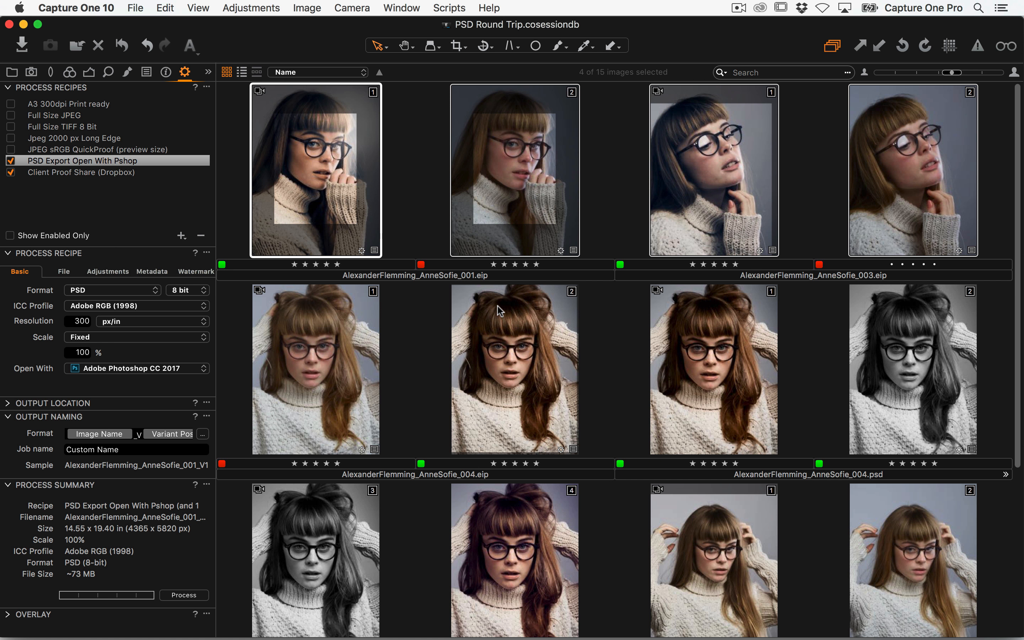
# Step: Select only the first variant of the 004 PSD and review the file commands available for it
pyautogui.click(398, 169)
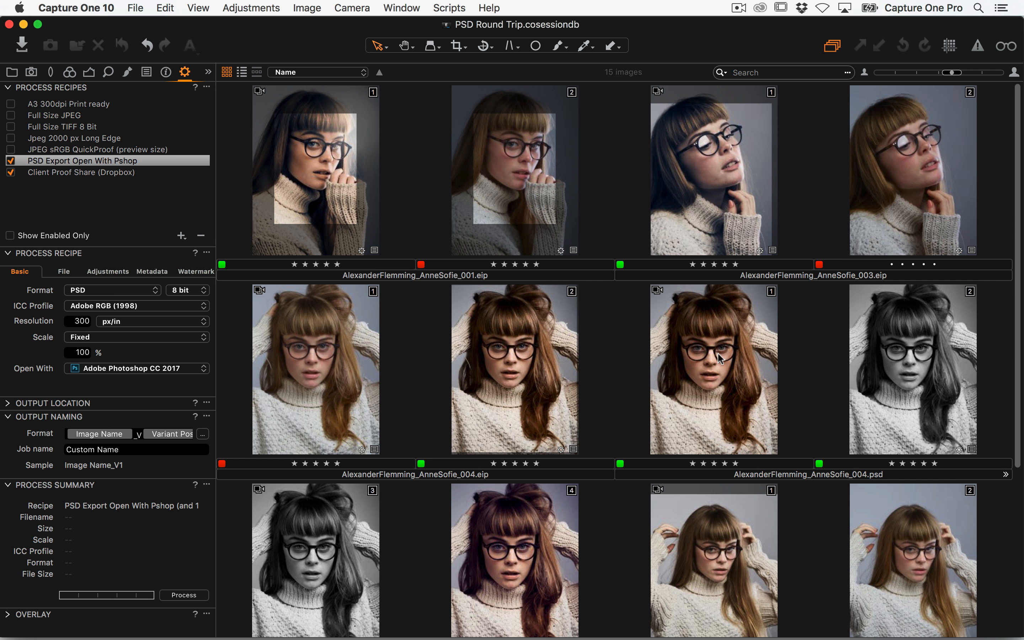
pyautogui.click(716, 368)
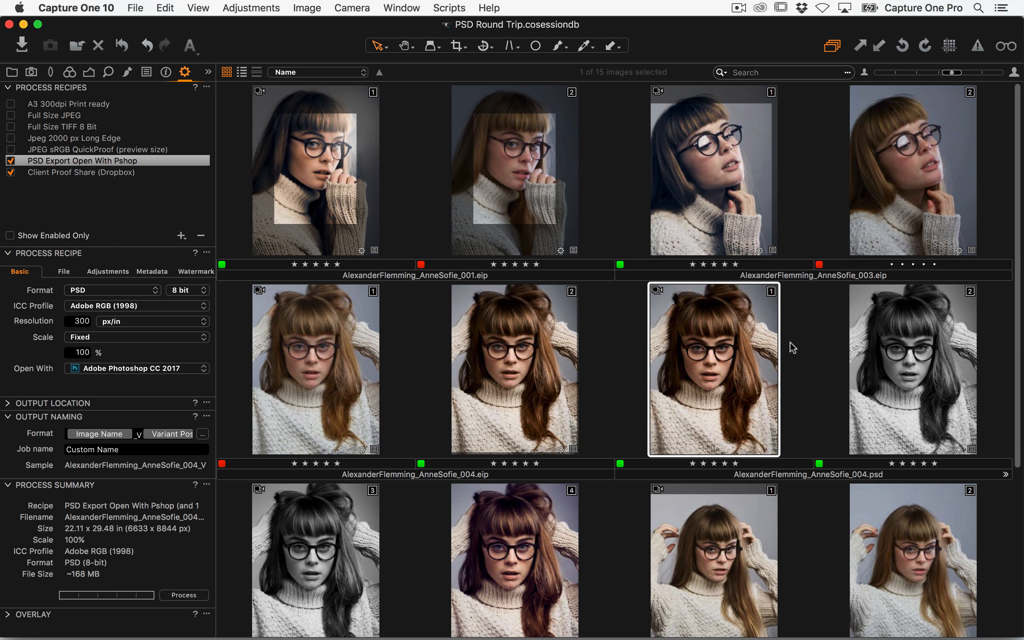
pyautogui.click(135, 7)
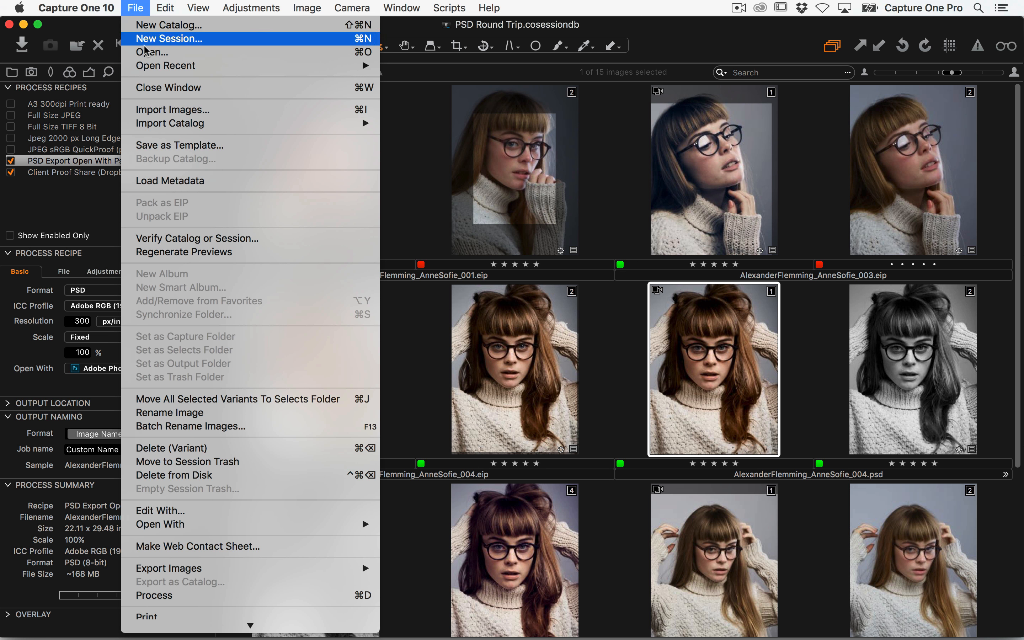
pyautogui.click(259, 251)
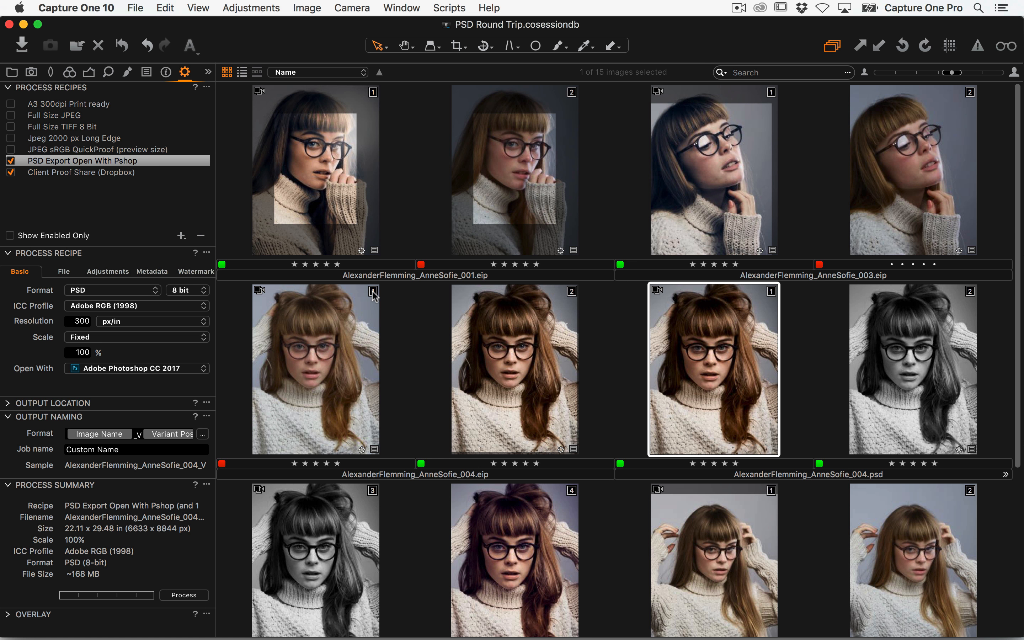
# Step: Select the first 001 EIP variant, try the Dimensions scale in the PSD export recipe, and restore the scale to Fixed
pyautogui.click(331, 186)
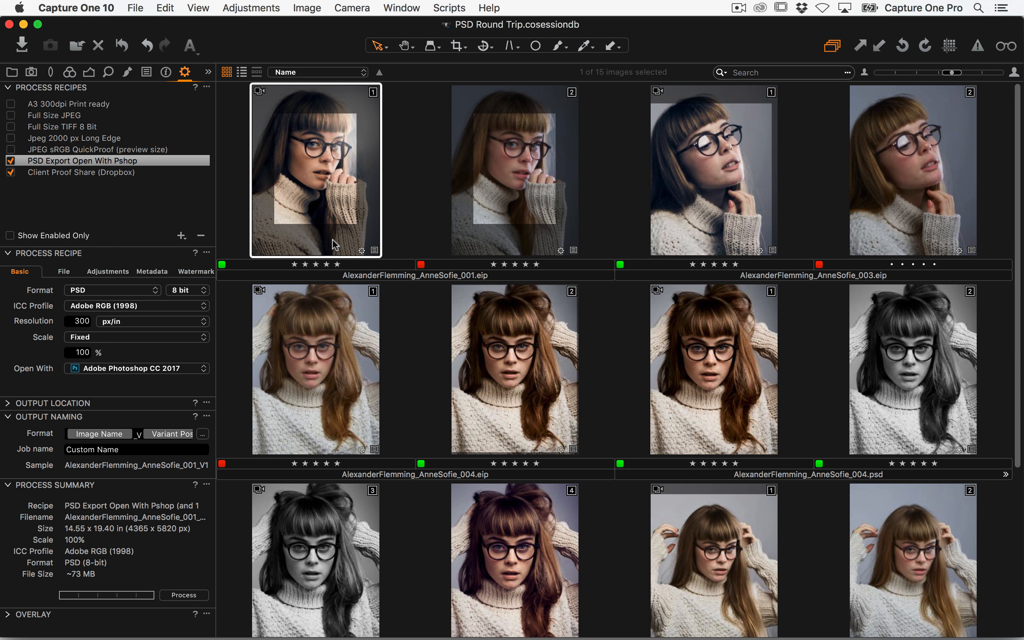
pyautogui.click(101, 337)
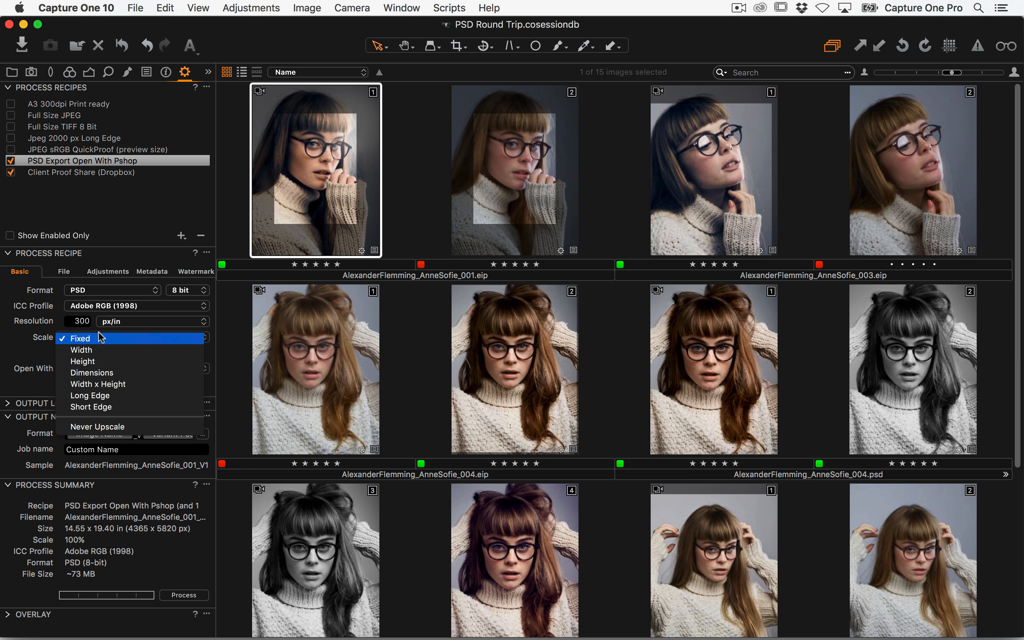
pyautogui.click(106, 373)
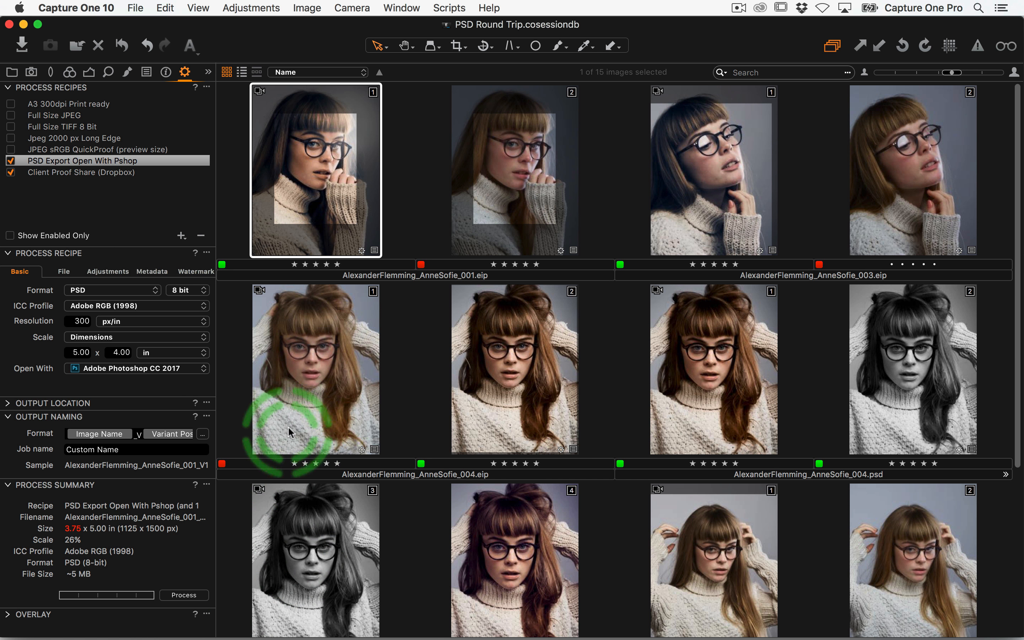
pyautogui.click(110, 336)
pyautogui.click(122, 304)
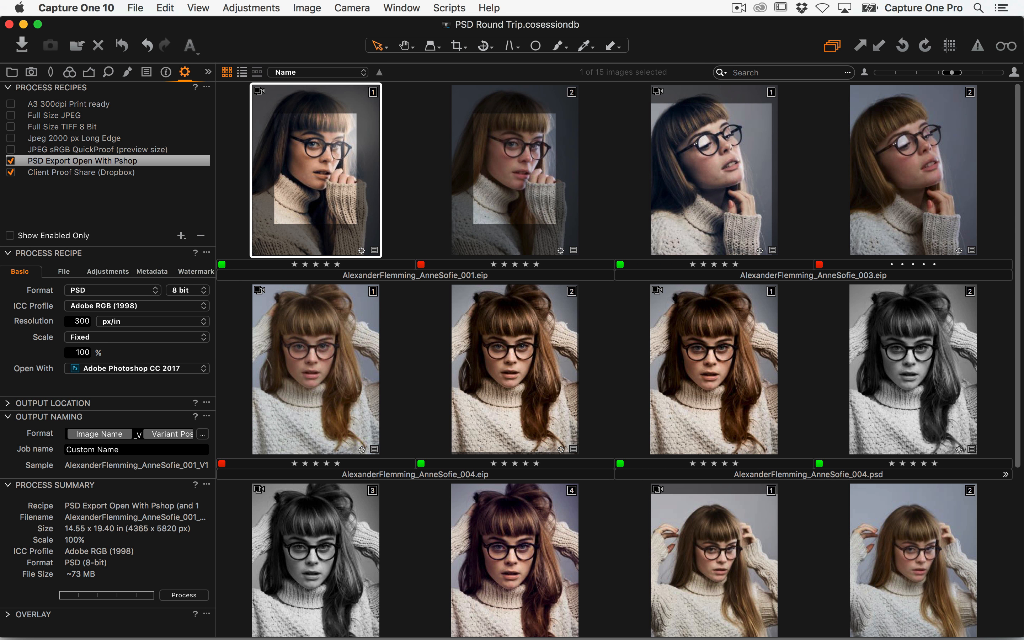
# Step: Switch to Safari and open the Phase One blog article "PSD files in Capture One – now what?"
pyautogui.press('super+d')
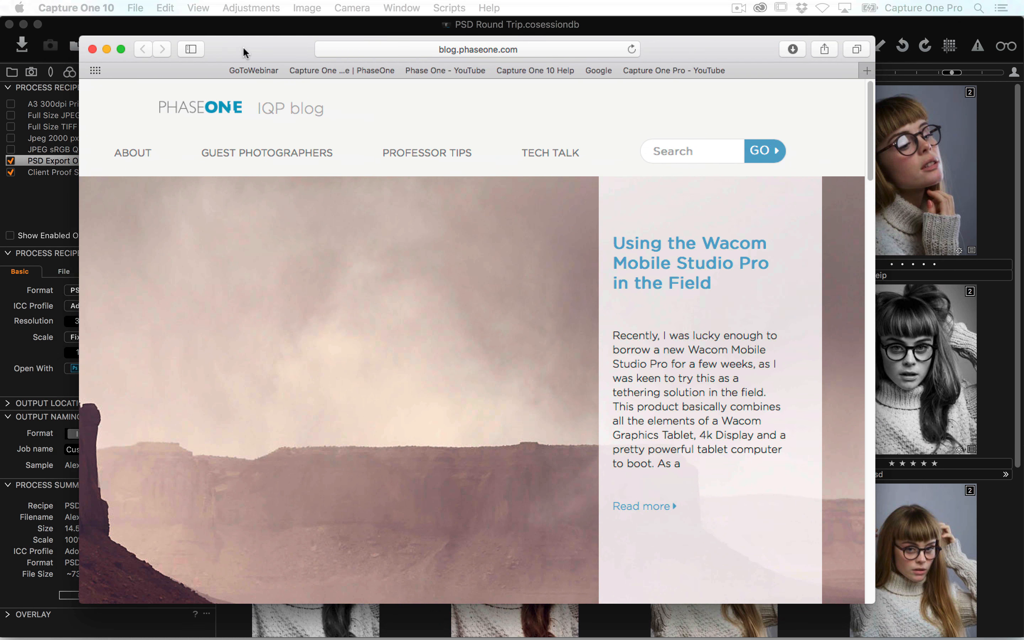
pyautogui.keyDown('alt'); pyautogui.click(104, 45); pyautogui.keyUp('alt')
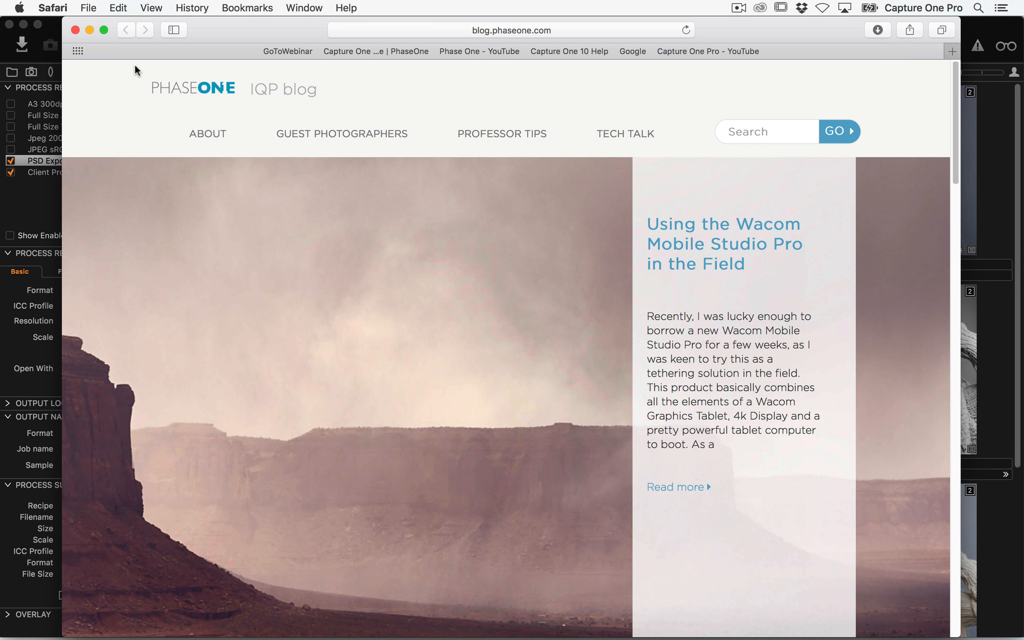
pyautogui.scroll(-8, 332, 397)
pyautogui.scroll(-5, 353, 372)
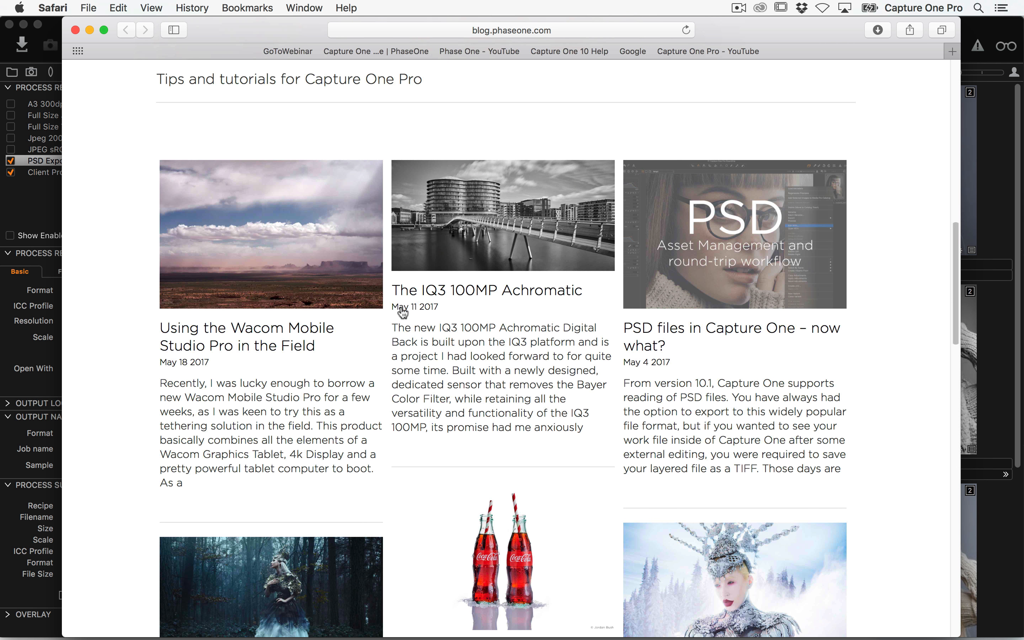
pyautogui.click(630, 466)
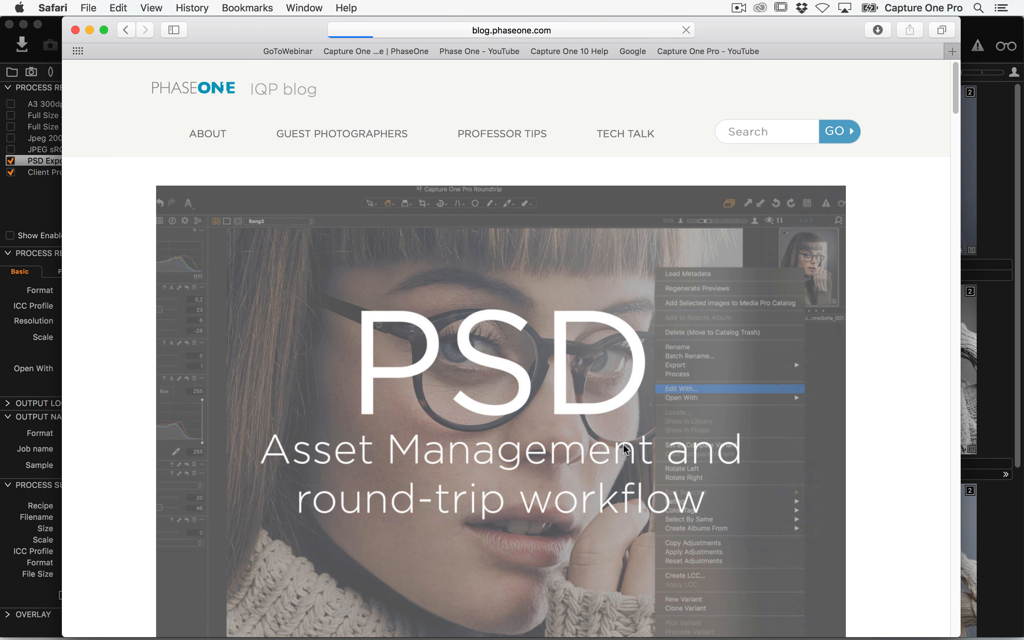
# Step: Read through the article's sections on asset management, Edit With versus Open With, and full round-trip workflows
pyautogui.scroll(-15, 500, 362)
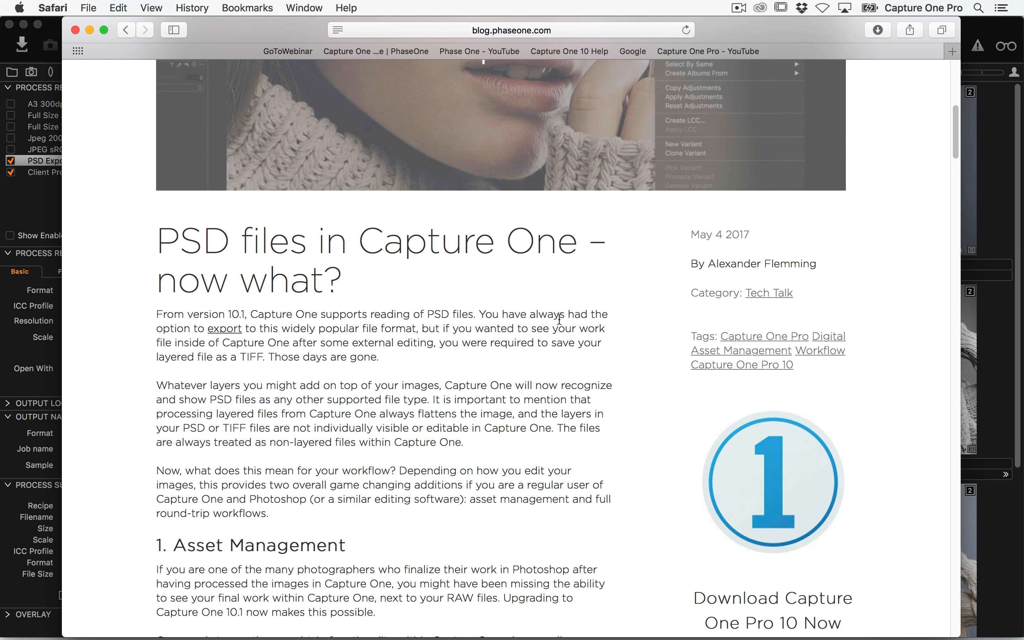
pyautogui.scroll(-20, 560, 360)
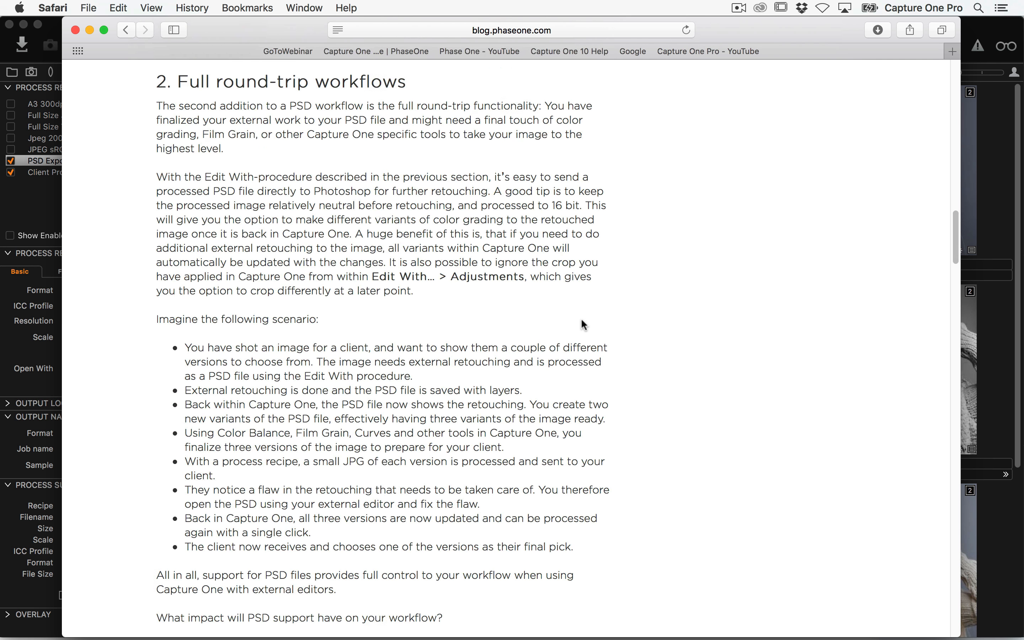
pyautogui.scroll(15, 585, 342)
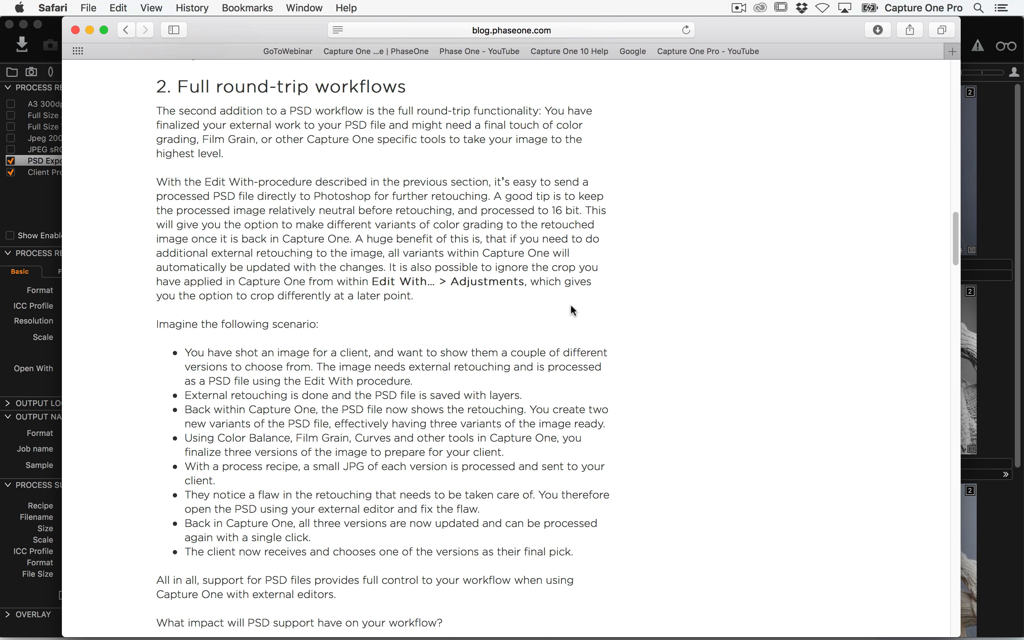
pyautogui.scroll(9, 565, 270)
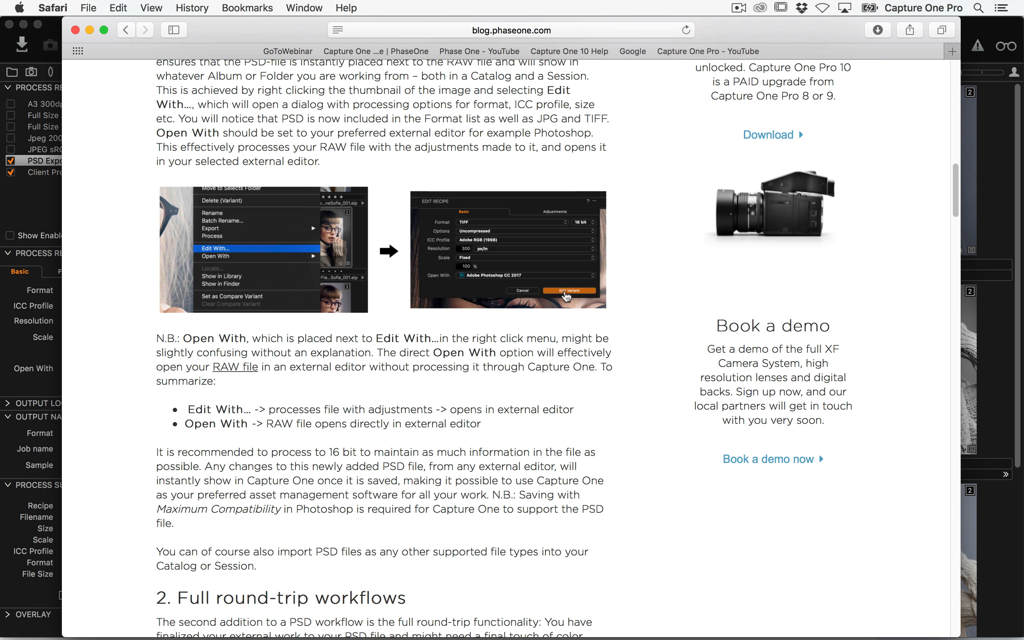
pyautogui.scroll(-14, 562, 248)
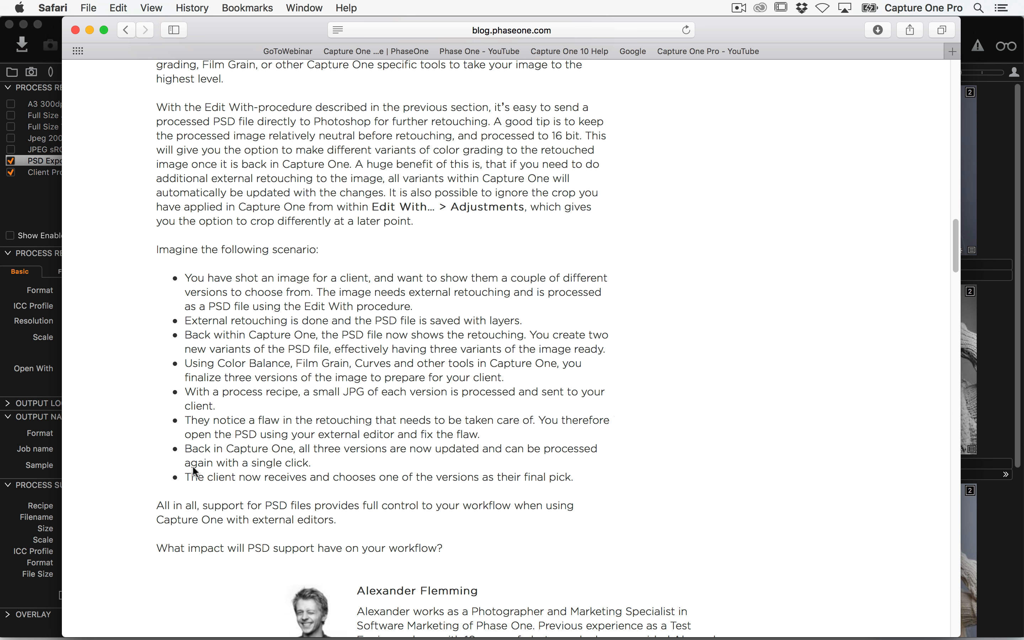
pyautogui.scroll(20, 545, 229)
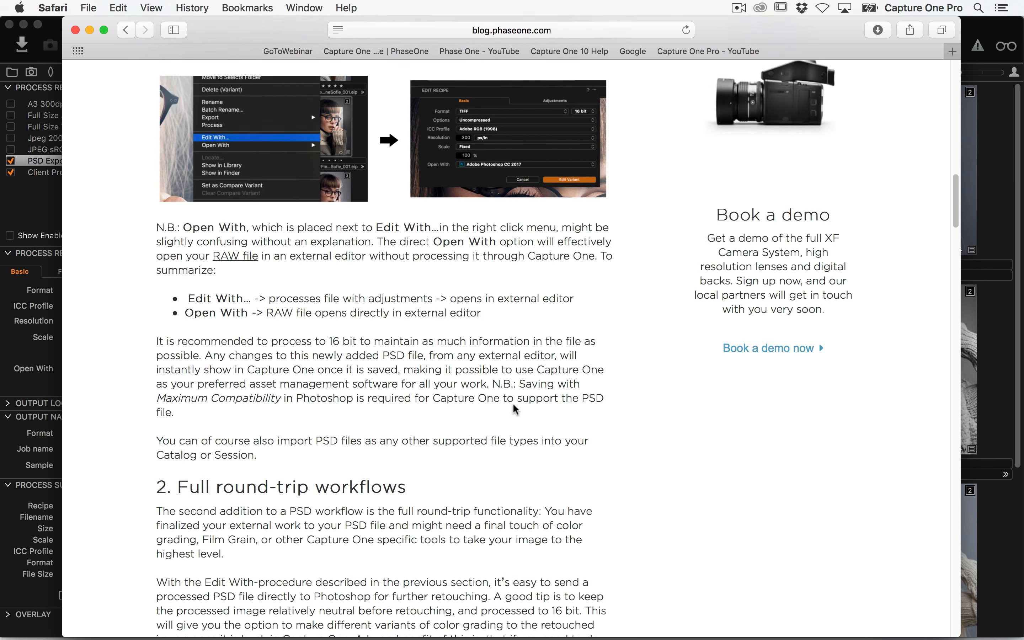
pyautogui.scroll(8, 556, 275)
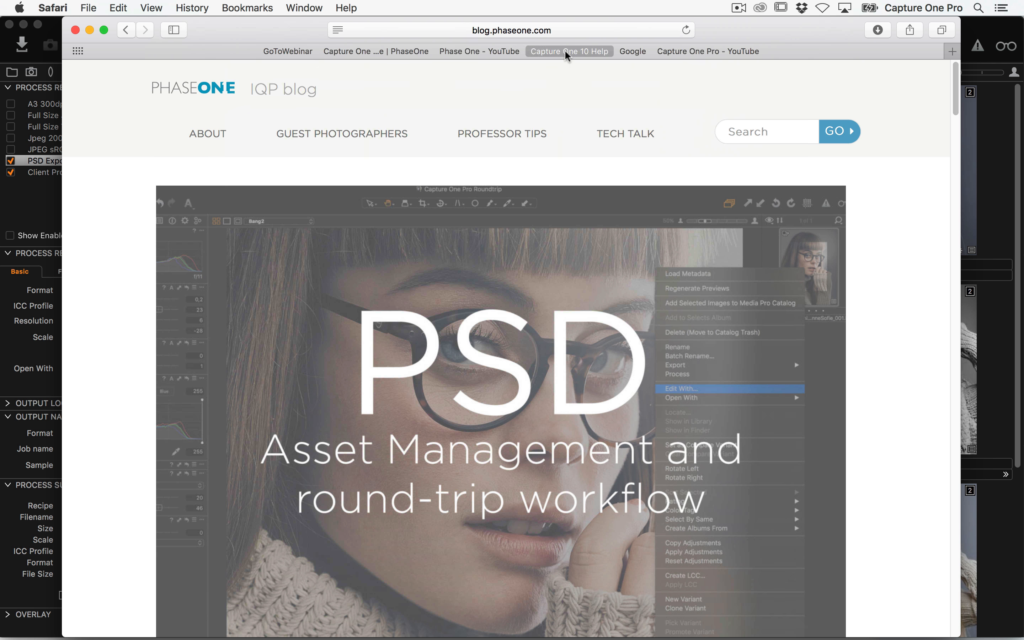
pyautogui.scroll(-2, 447, 287)
pyautogui.scroll(-1, 449, 292)
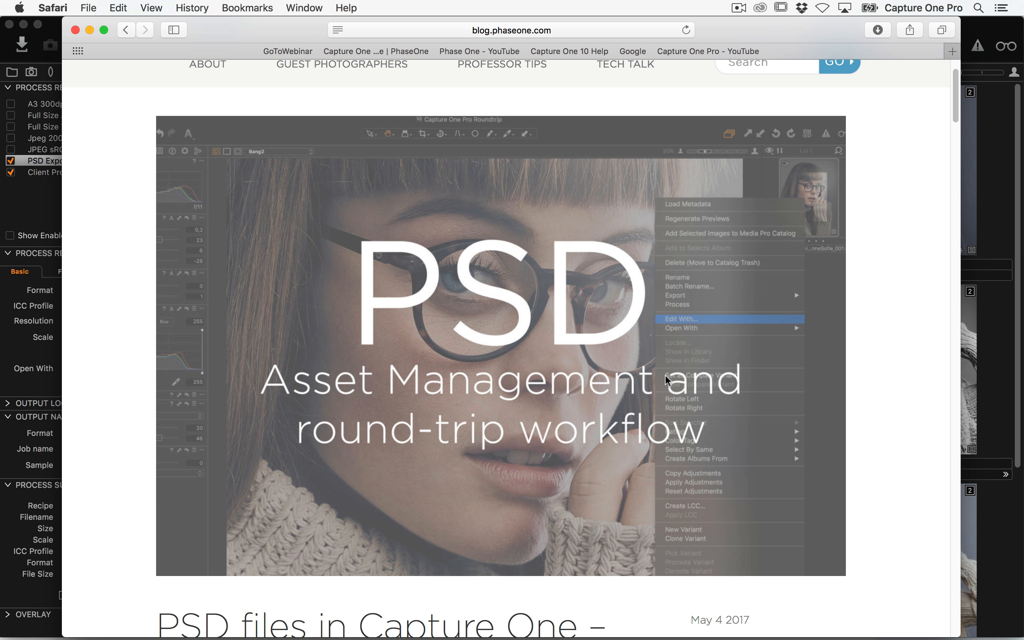
pyautogui.scroll(-15, 594, 235)
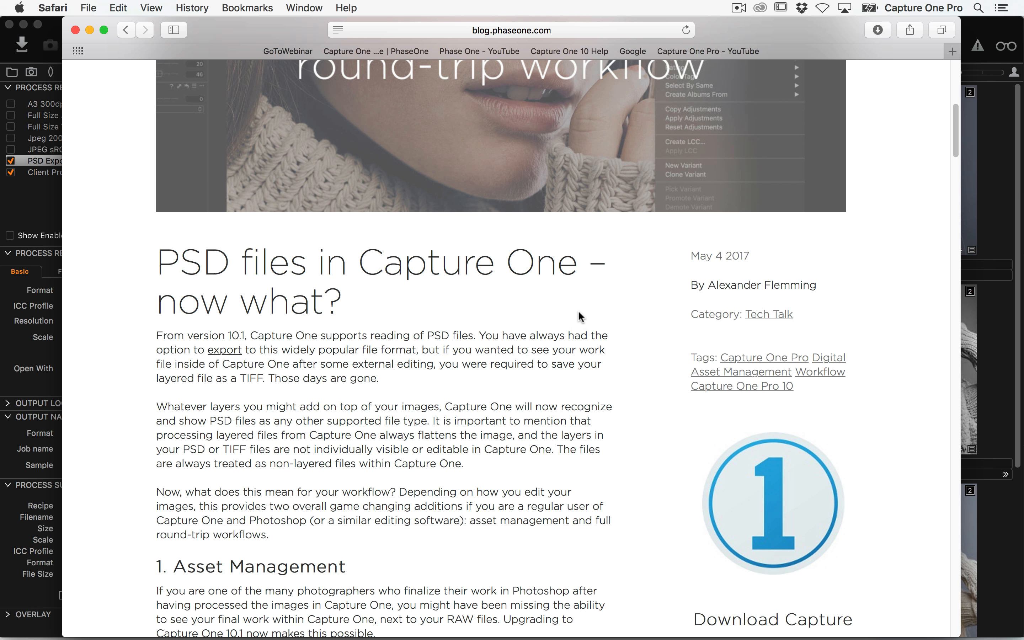
# Step: Switch from Safari back to the PSD Round Trip session in Capture One
pyautogui.press('super+Tab')
pyautogui.press('super+shift+Tab')
pyautogui.press('super+shift+Tab')
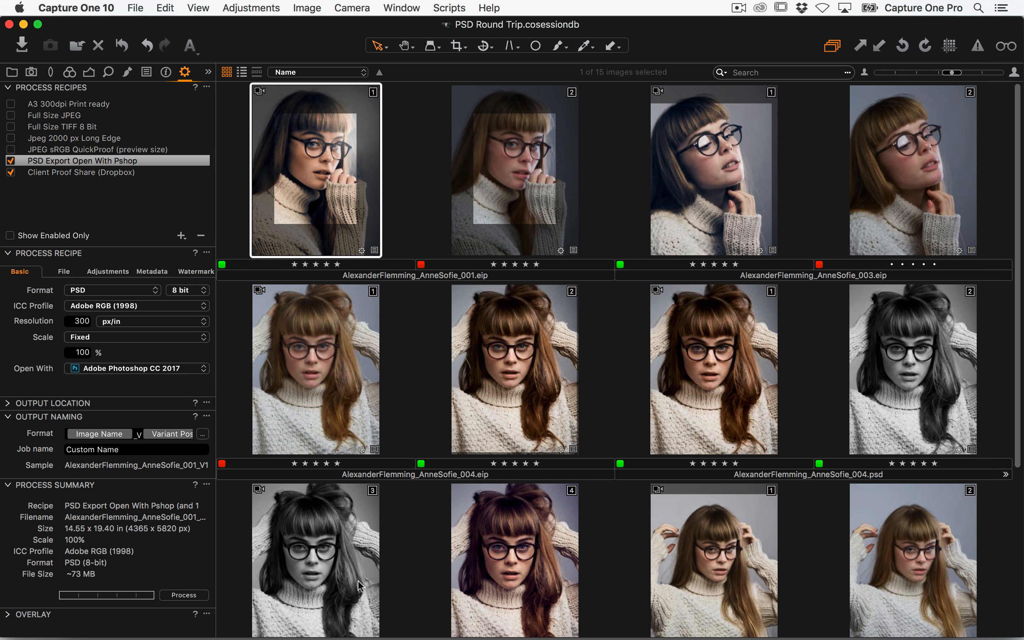